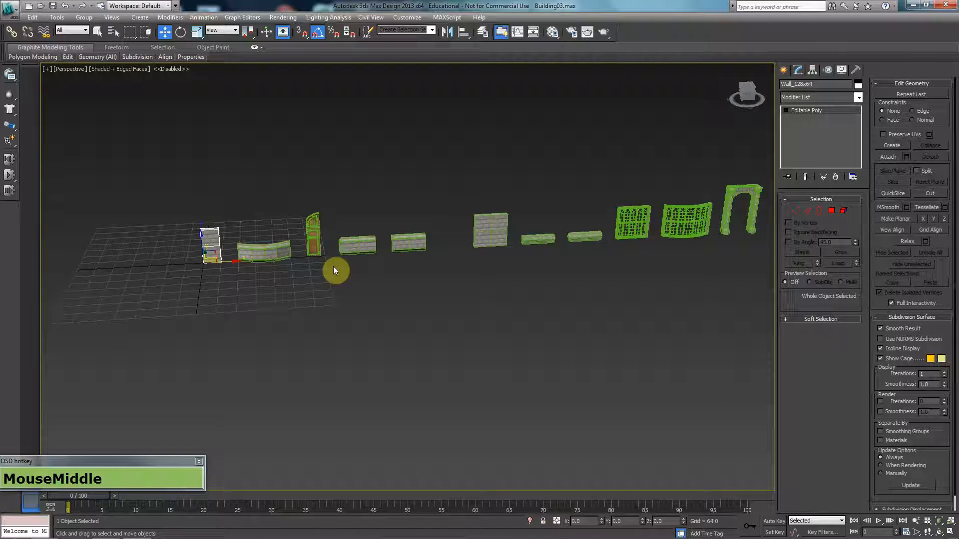
Step: Select the door and window grille pieces to inspect them, then clear the selection
{"action": "left_click", "coordinate": [307, 250]}
{"action": "left_click_drag", "start_coordinate": [637, 193], "coordinate": [674, 310]}
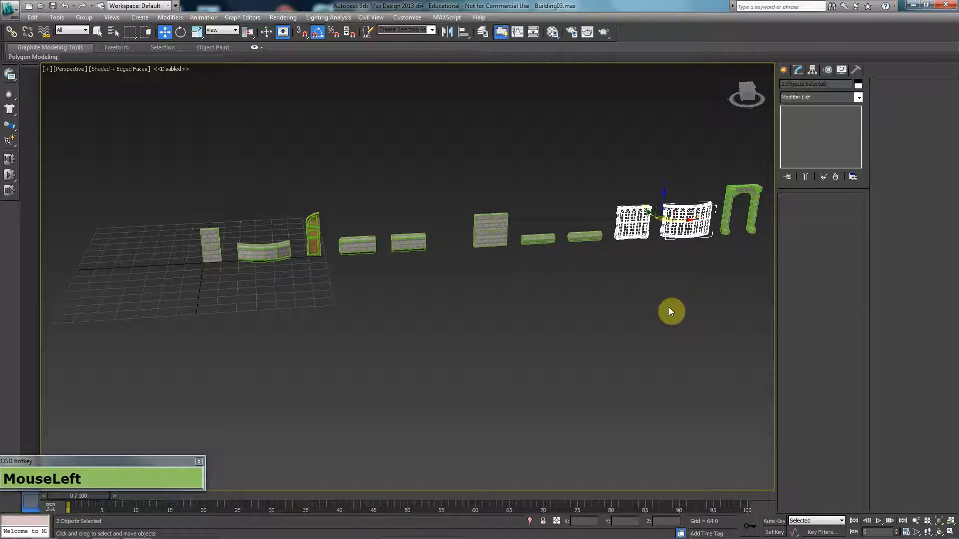
{"action": "left_click", "coordinate": [671, 258]}
{"action": "left_click_drag", "start_coordinate": [629, 199], "coordinate": [629, 199]}
{"action": "left_click", "coordinate": [632, 291]}
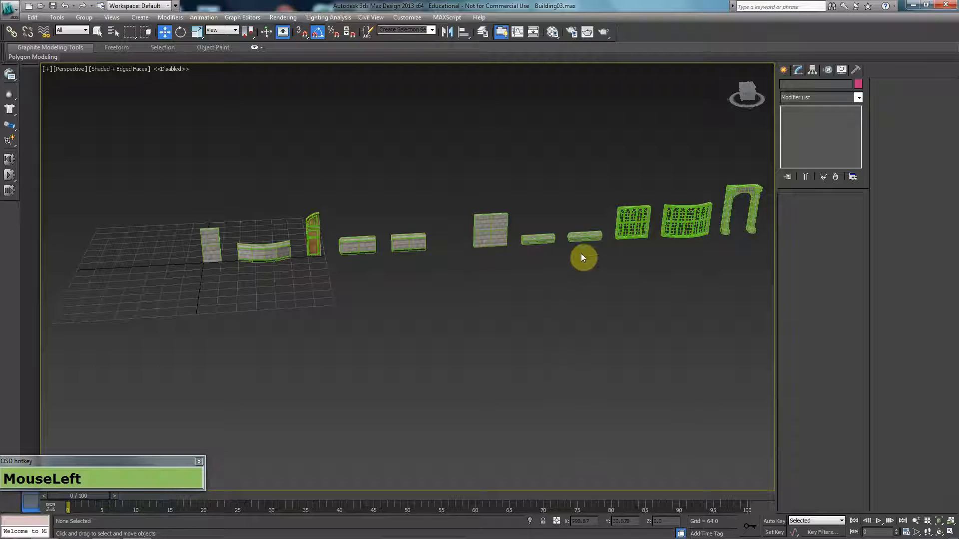
Step: Turn off Edged Faces, bring the front walls into view, and select the stone pillar wall
{"action": "key", "text": "F4"}
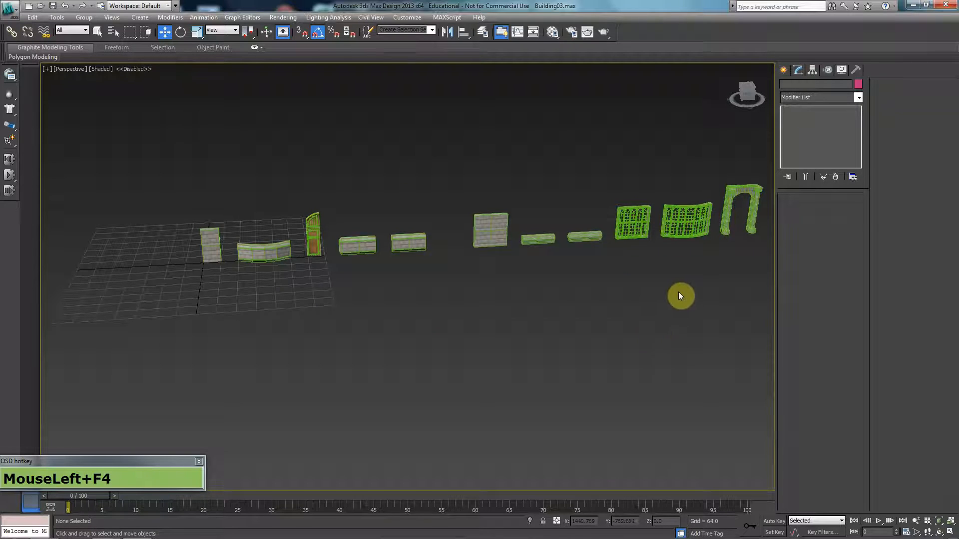
{"action": "key", "text": "F4"}
{"action": "middle_click", "coordinate": [228, 280]}
{"action": "key", "text": "F4"}
{"action": "mouse_move", "coordinate": [227, 280]}
{"action": "middle_mouse_down"}
{"action": "mouse_move", "coordinate": [403, 280]}
{"action": "mouse_move", "coordinate": [382, 341]}
{"action": "mouse_move", "coordinate": [422, 300]}
{"action": "mouse_move", "coordinate": [428, 327]}
{"action": "middle_mouse_up"}
{"action": "scroll", "coordinate": [413, 239], "scroll_direction": "up", "scroll_amount": 3}
{"action": "left_click", "coordinate": [423, 264]}
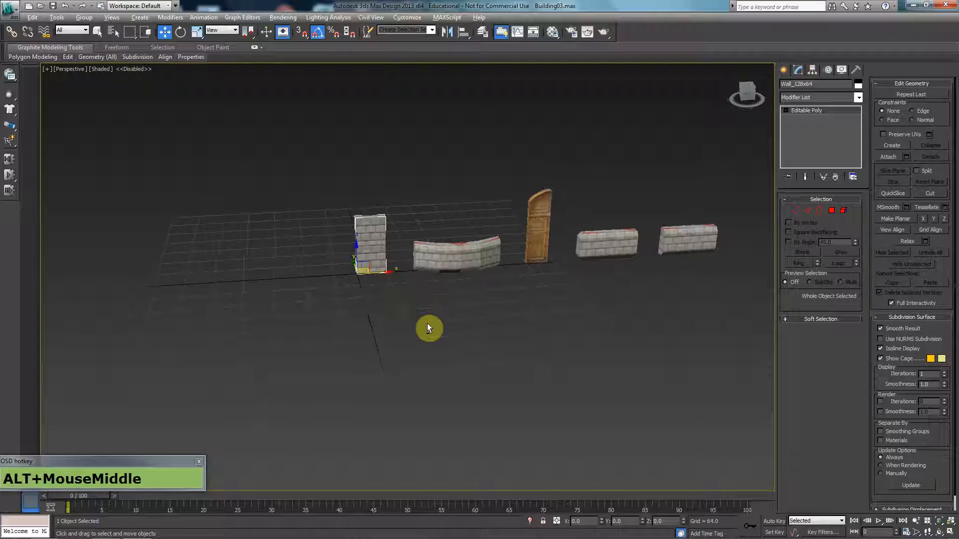
{"action": "middle_click", "coordinate": [362, 267]}
{"action": "scroll", "coordinate": [362, 266], "scroll_direction": "up", "scroll_amount": 5}
{"action": "mouse_move", "coordinate": [347, 277]}
{"action": "middle_mouse_down", "text": "alt"}
{"action": "mouse_move", "coordinate": [368, 293]}
{"action": "mouse_move", "coordinate": [359, 268]}
{"action": "mouse_move", "coordinate": [361, 288]}
{"action": "middle_mouse_up", "text": "alt"}
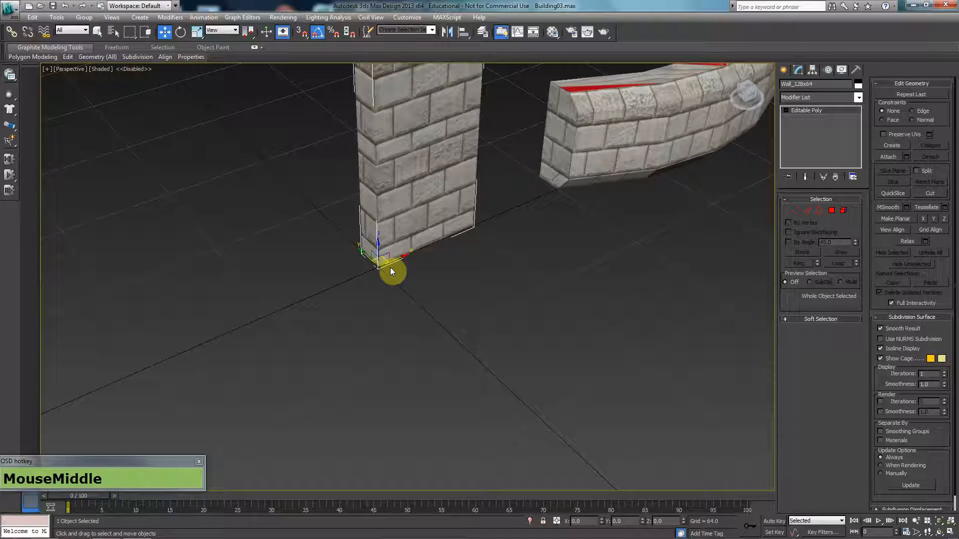
{"action": "middle_click", "coordinate": [381, 248], "text": "alt"}
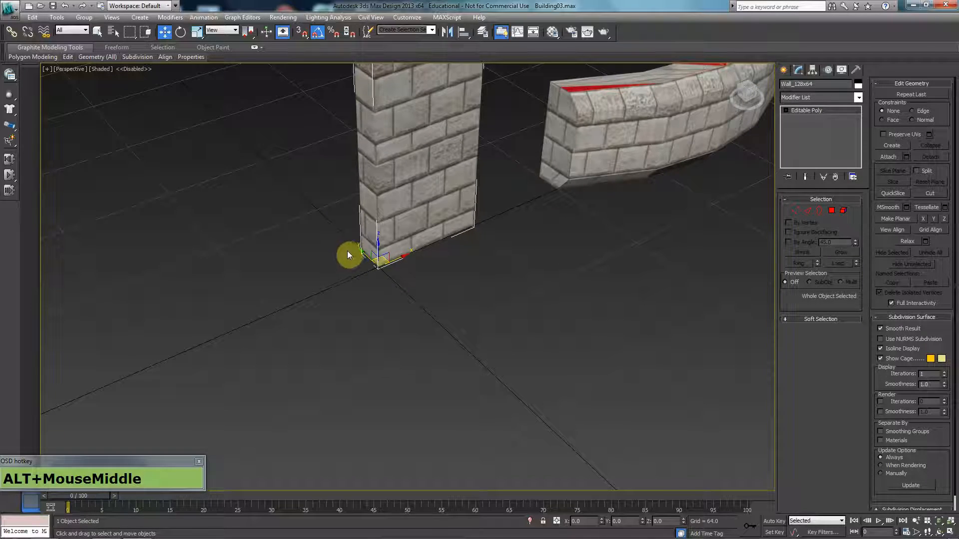
{"action": "middle_click_drag", "start_coordinate": [402, 278], "coordinate": [385, 264], "text": "alt"}
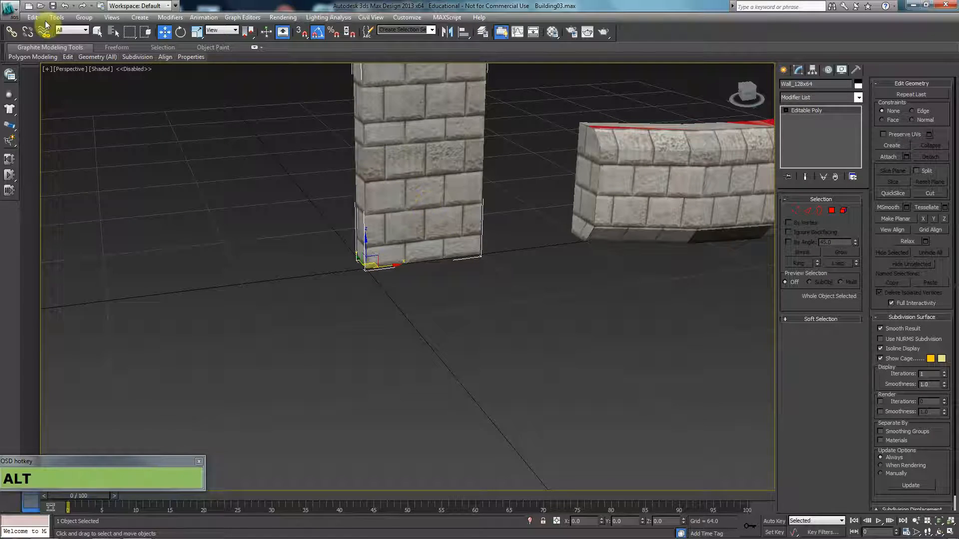
Step: Start an Export Selected of the pillar and navigate to the Mansion folder
{"action": "left_click", "coordinate": [9, 8]}
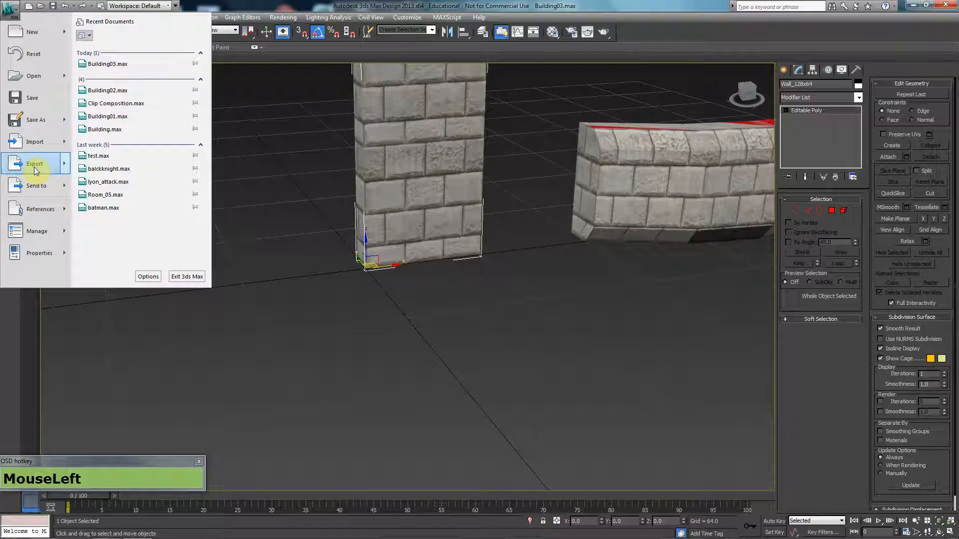
{"action": "mouse_move", "coordinate": [31, 164]}
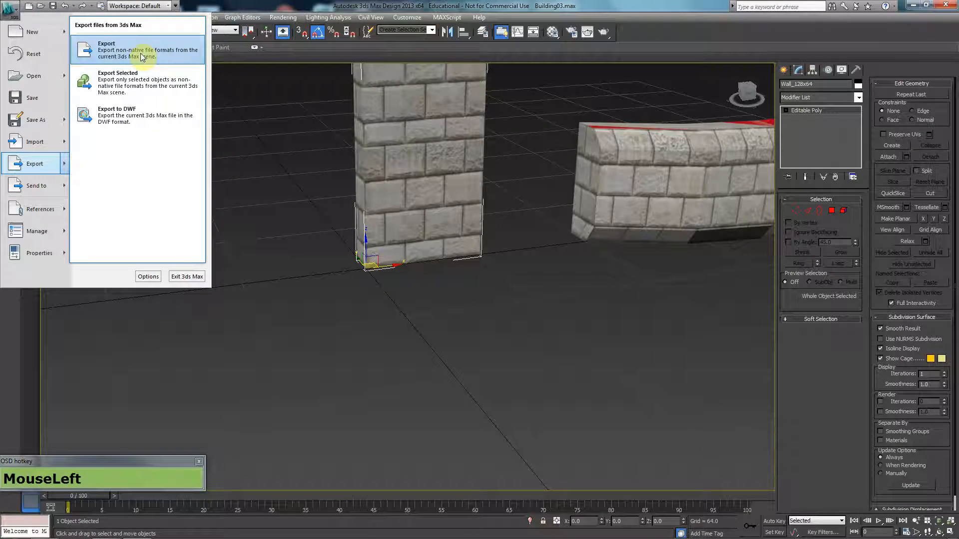
{"action": "left_click", "coordinate": [140, 88]}
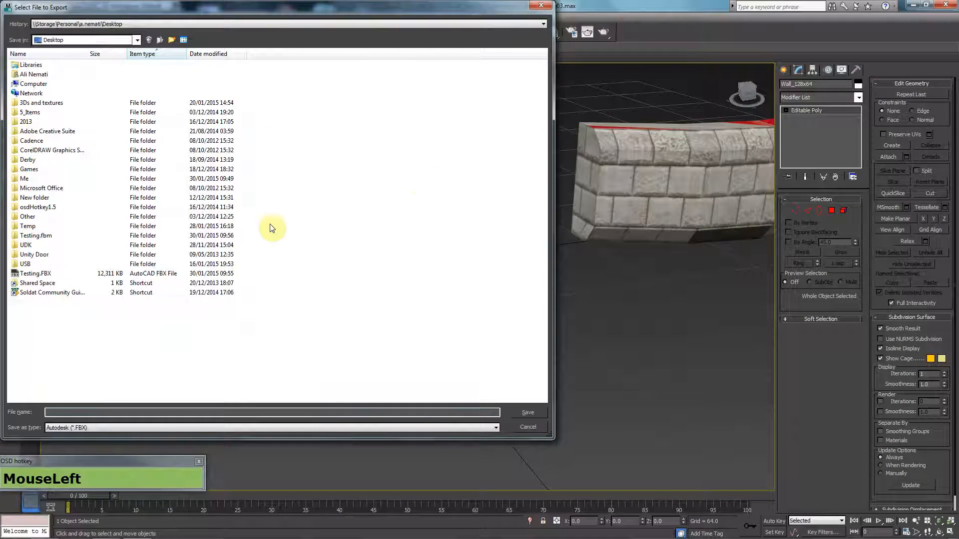
{"action": "double_click", "coordinate": [52, 103]}
{"action": "double_click", "coordinate": [79, 82]}
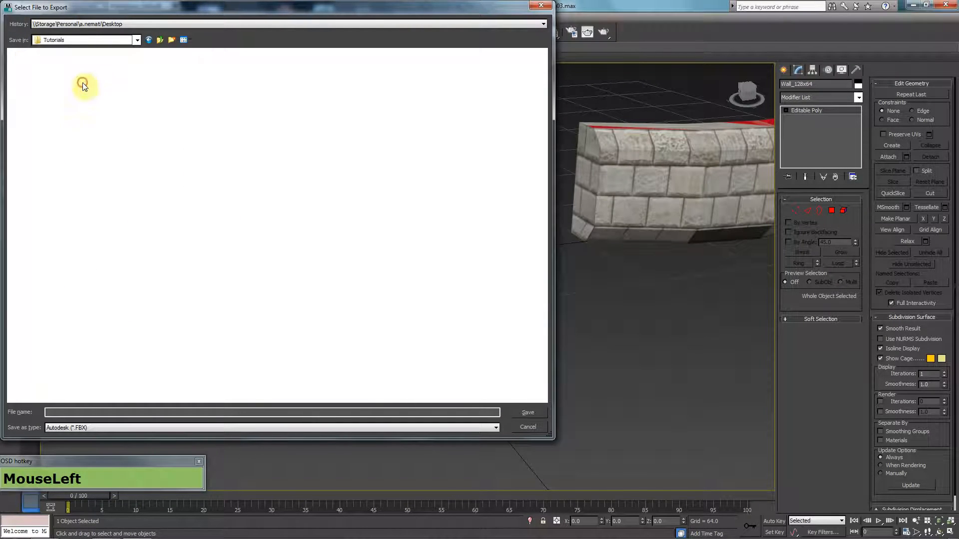
{"action": "double_click", "coordinate": [41, 66]}
{"action": "double_click", "coordinate": [34, 66]}
{"action": "double_click", "coordinate": [50, 168]}
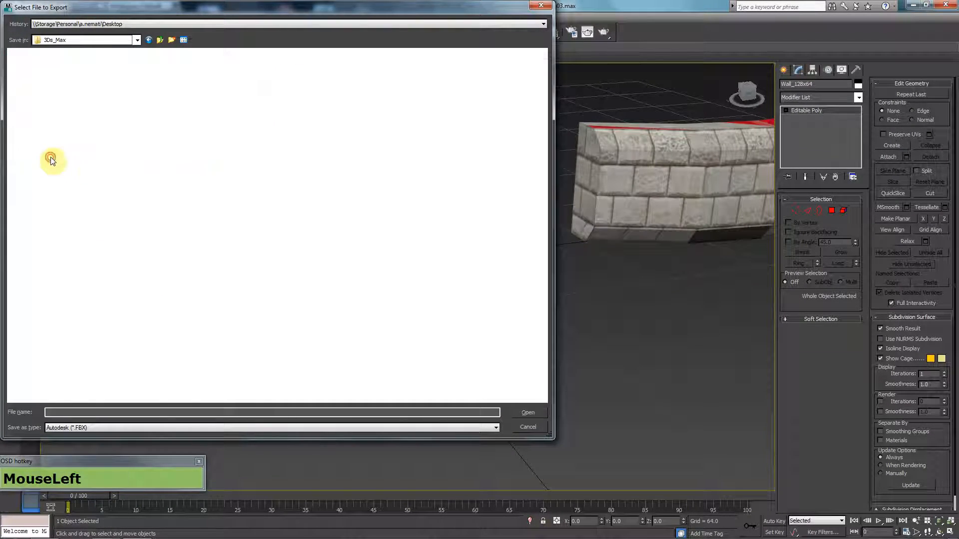
Step: Save the export as Wall_128x64 and accept the FBX export settings
{"action": "left_click", "coordinate": [87, 409]}
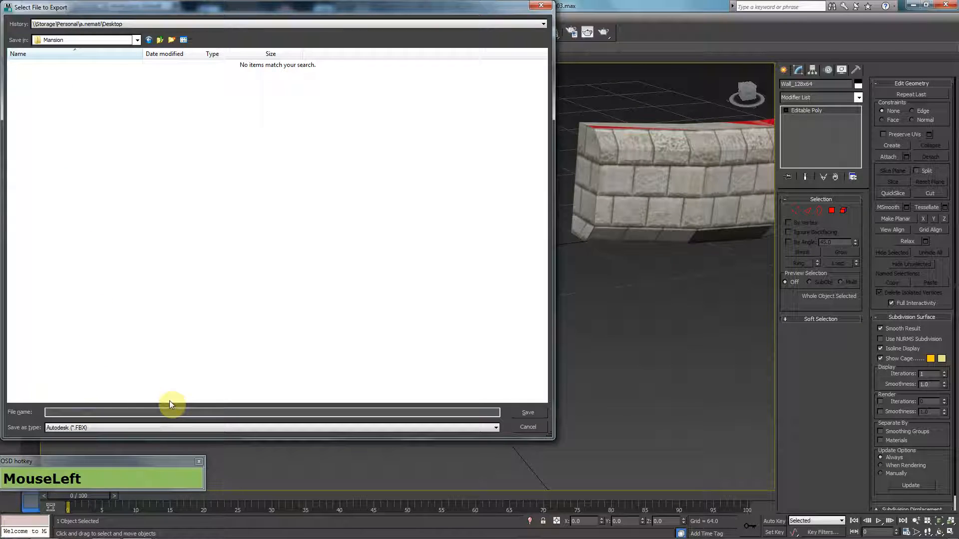
{"action": "type", "text": "Wall_"}
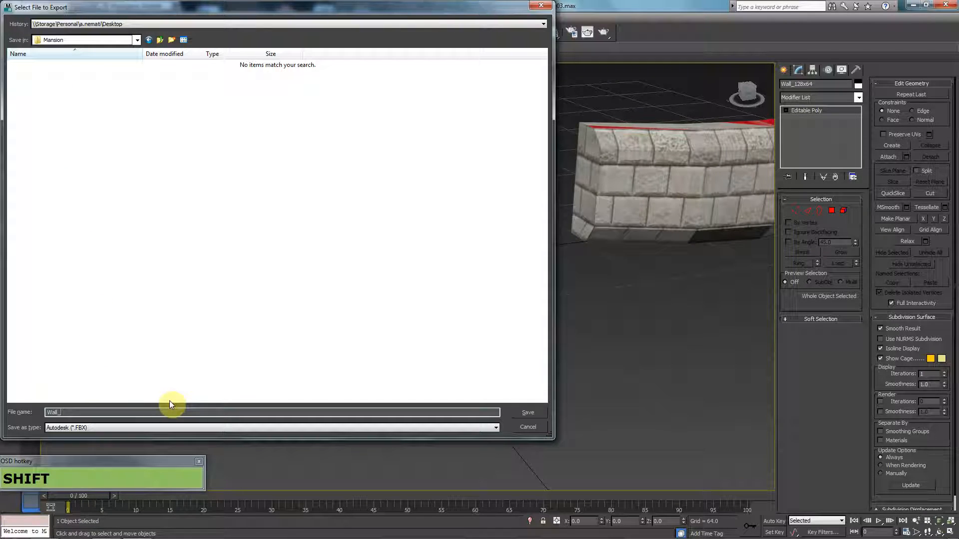
{"action": "type", "text": "128x"}
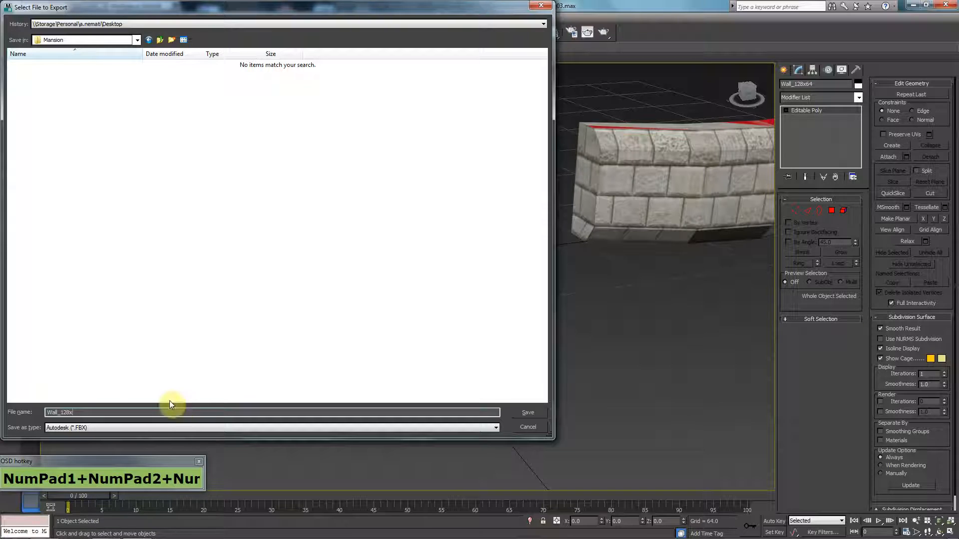
{"action": "type", "text": "64"}
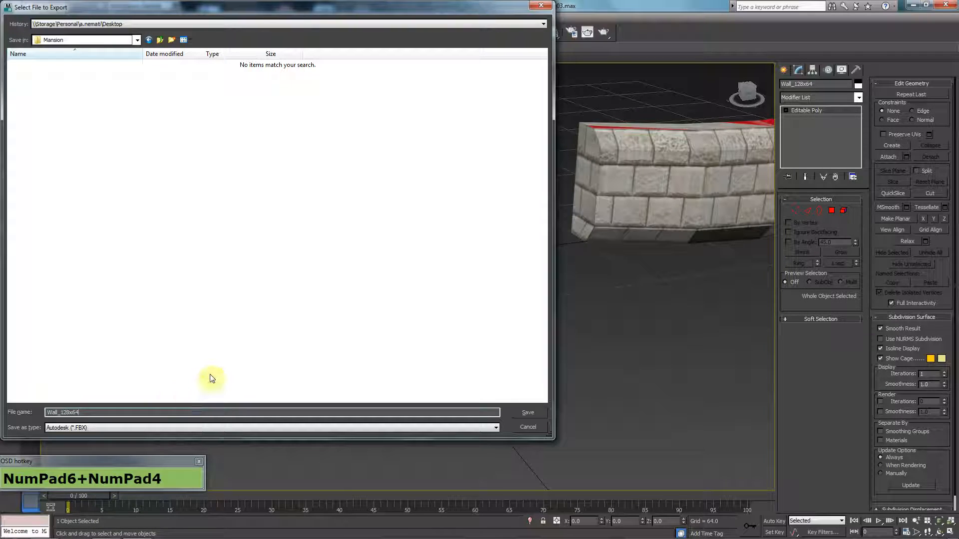
{"action": "left_click", "coordinate": [524, 415]}
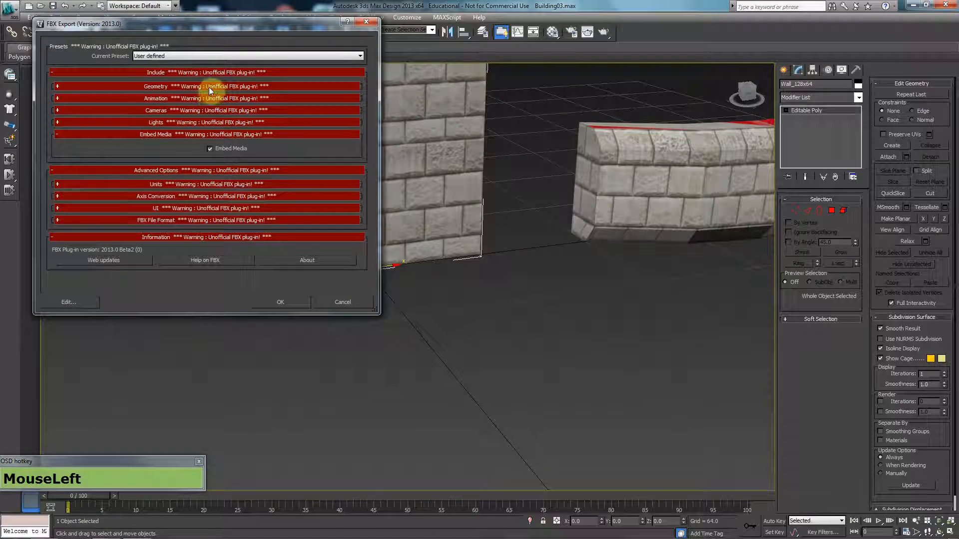
{"action": "left_click", "coordinate": [221, 86]}
{"action": "left_click", "coordinate": [226, 86]}
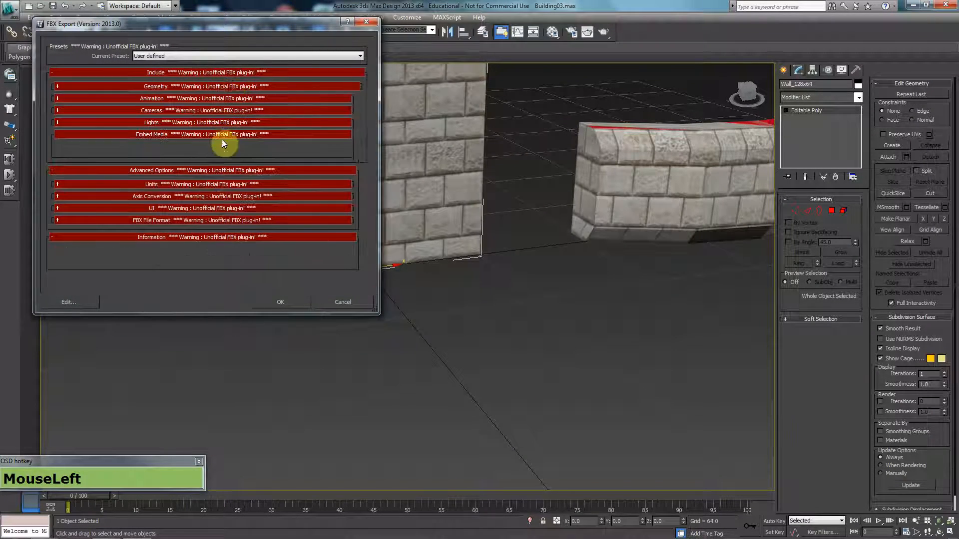
{"action": "left_click", "coordinate": [233, 137]}
{"action": "left_click", "coordinate": [289, 302]}
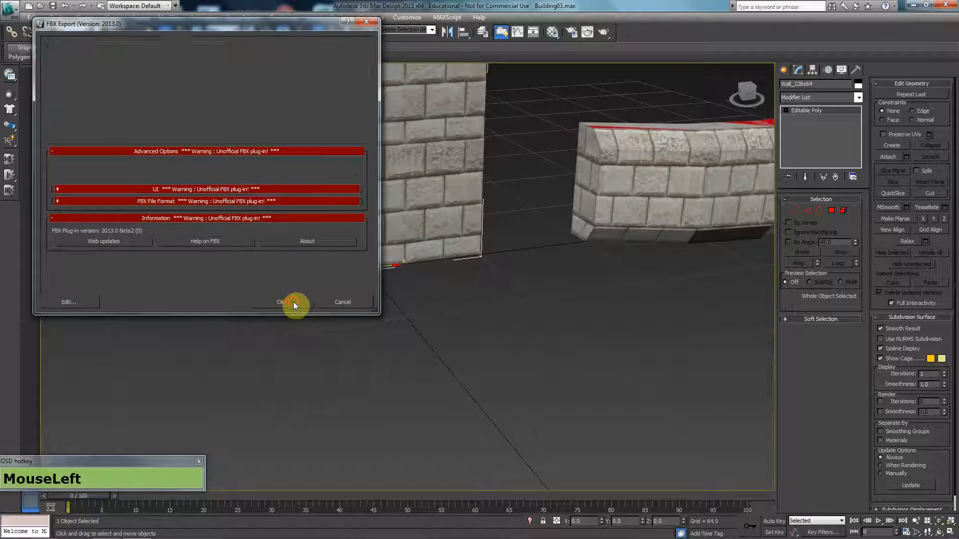
Step: Move the exported pillar out of the way to the left
{"action": "middle_click_drag", "start_coordinate": [469, 246], "coordinate": [226, 305]}
{"action": "scroll", "coordinate": [385, 283], "scroll_direction": "down", "scroll_amount": 5}
{"action": "key", "text": "w"}
{"action": "left_click_drag", "start_coordinate": [364, 290], "coordinate": [22, 329]}
Step: Select the curved wall piece and reset its X position to 0
{"action": "left_click", "coordinate": [429, 263]}
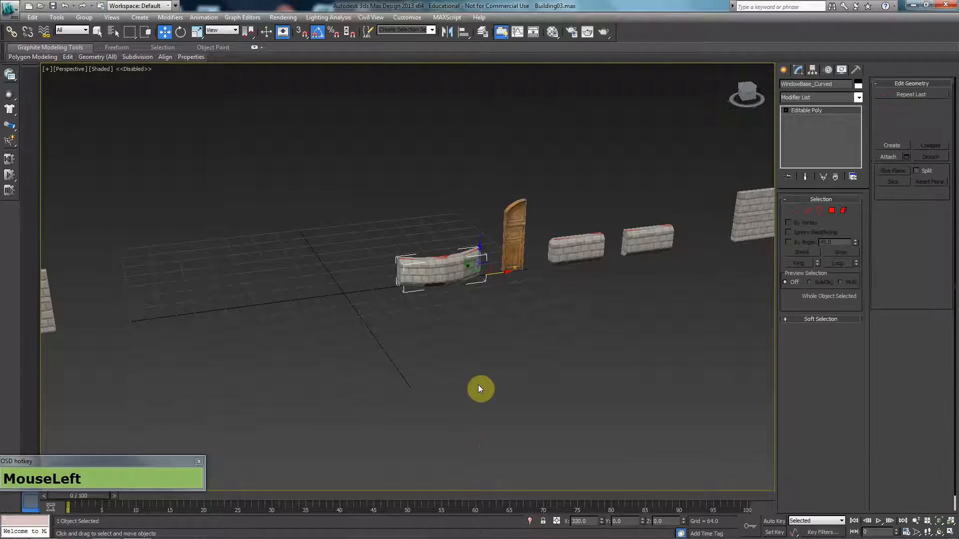
{"action": "right_click", "coordinate": [601, 521]}
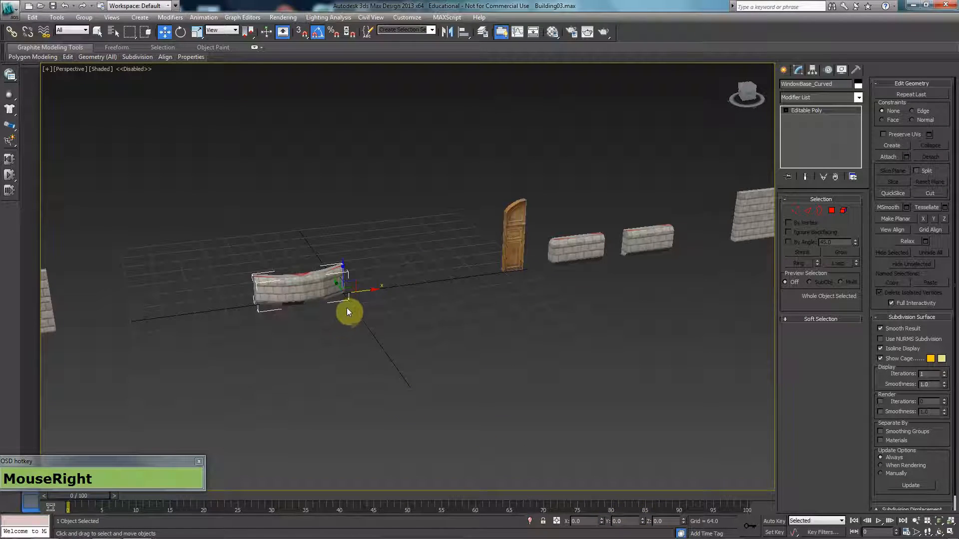
{"action": "scroll", "coordinate": [233, 293], "scroll_direction": "up", "scroll_amount": 5}
{"action": "middle_click_drag", "start_coordinate": [233, 293], "coordinate": [284, 256]}
Step: Export only the curved wall as WindowBase_Curved FBX with default settings
{"action": "left_click", "coordinate": [9, 9]}
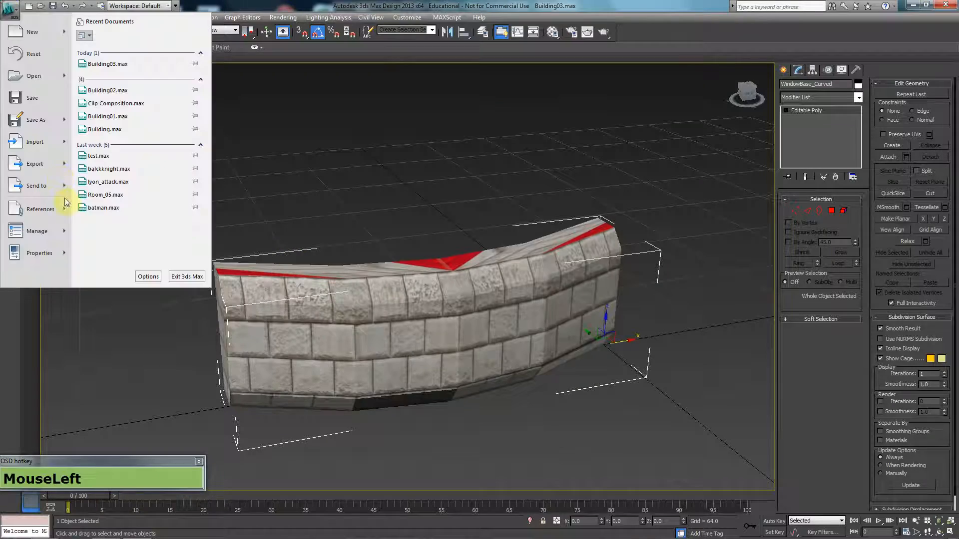
{"action": "left_click", "coordinate": [39, 167]}
{"action": "key", "text": "Escape"}
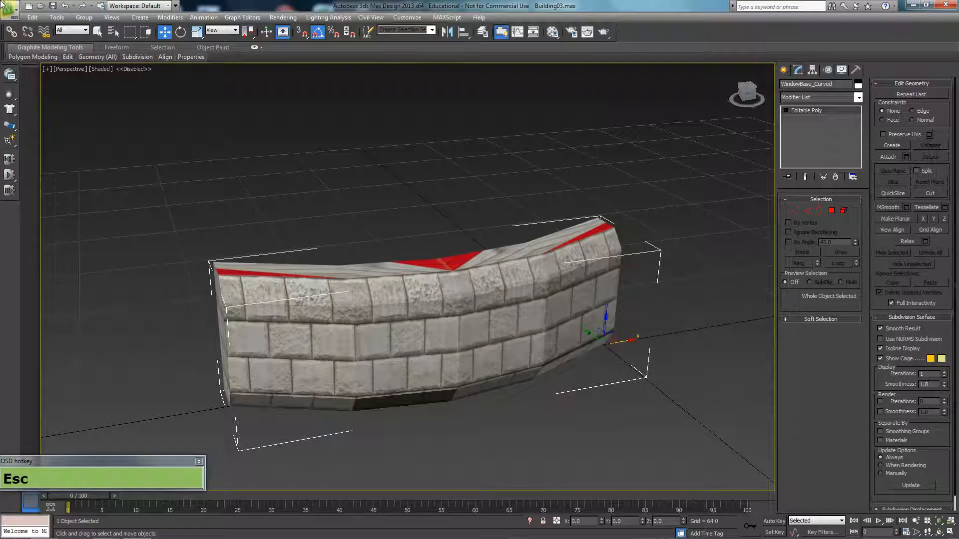
{"action": "left_click", "coordinate": [9, 9]}
{"action": "mouse_move", "coordinate": [35, 165]}
{"action": "left_click", "coordinate": [130, 96]}
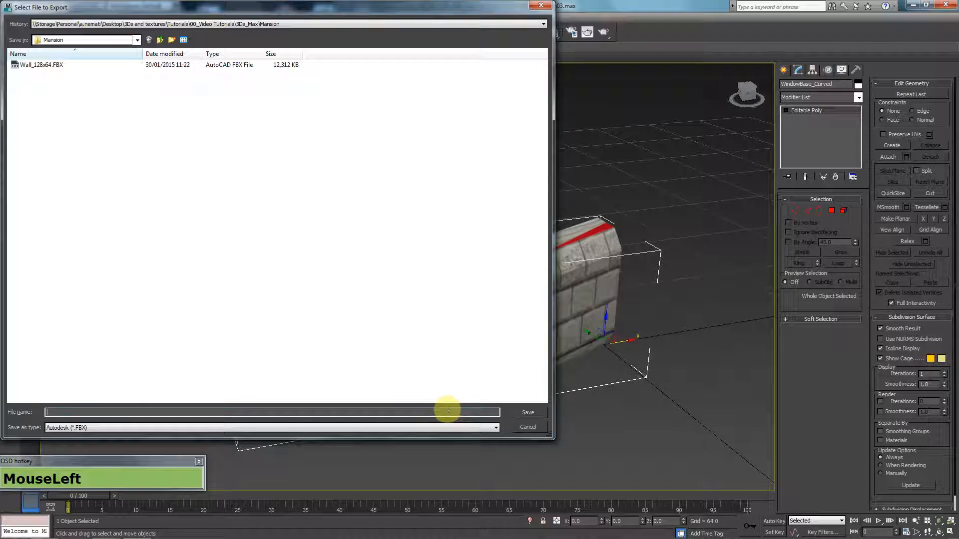
{"action": "type", "text": "WindowBase_Curved"}
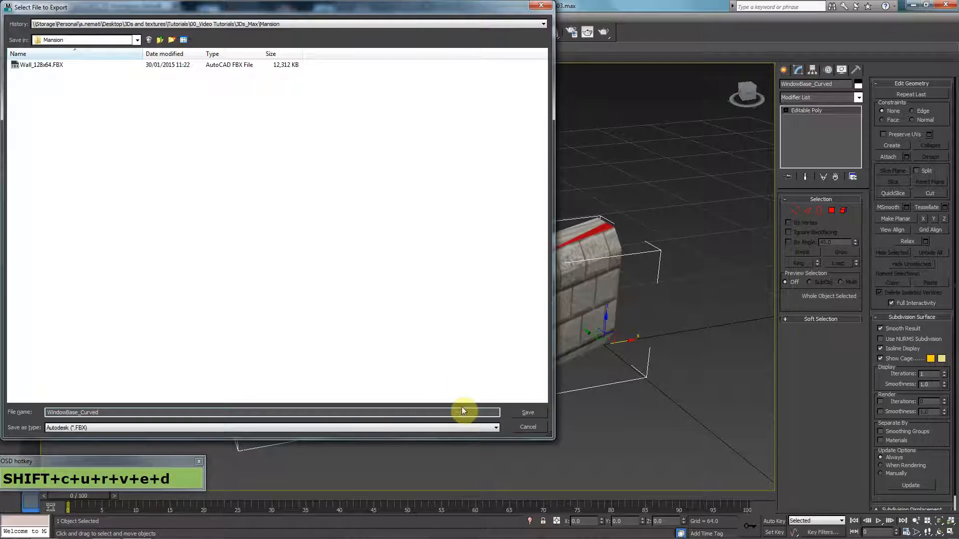
{"action": "left_click", "coordinate": [523, 414]}
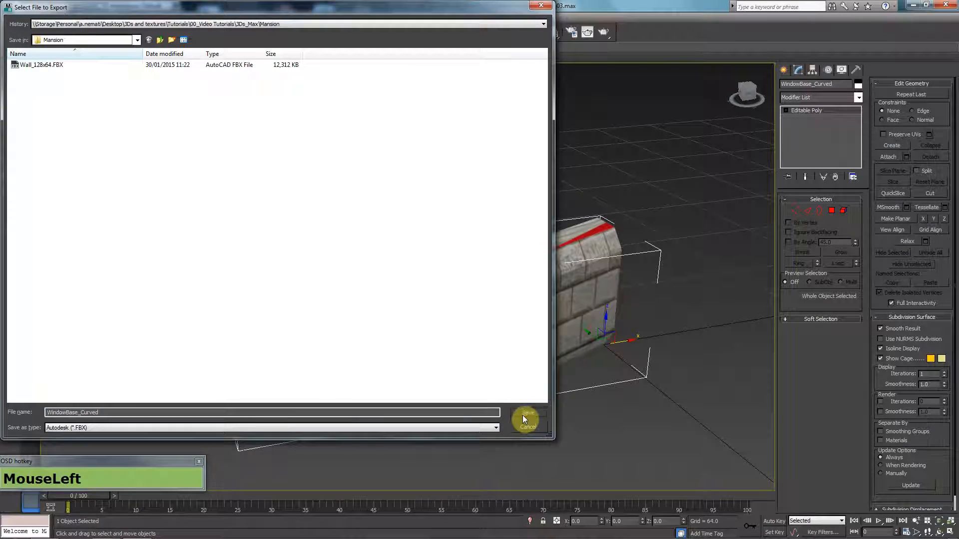
{"action": "left_click", "coordinate": [298, 305]}
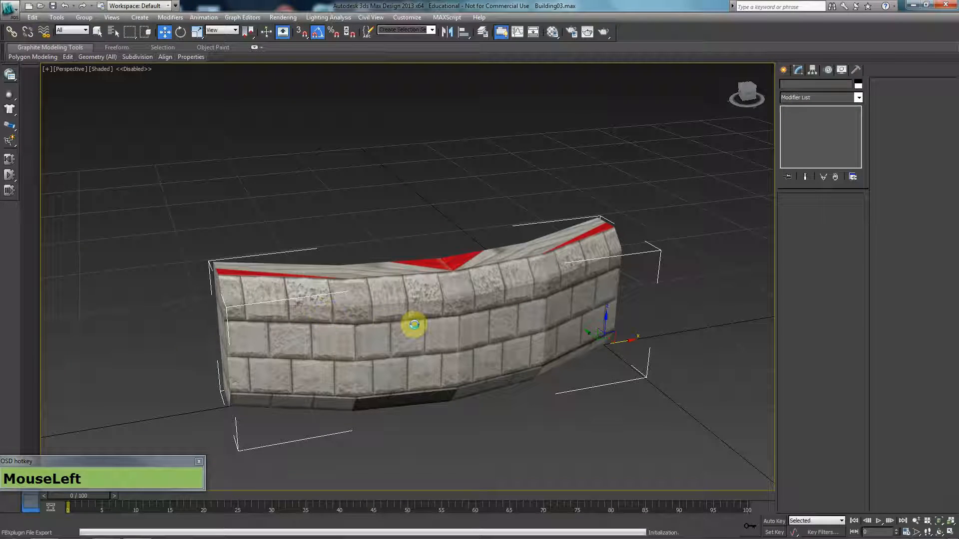
Step: Move the curved wall off to the left
{"action": "scroll", "coordinate": [414, 325], "scroll_direction": "down", "scroll_amount": 4}
{"action": "scroll", "coordinate": [415, 326], "scroll_direction": "down", "scroll_amount": 2}
{"action": "key", "text": "w"}
{"action": "left_click_drag", "start_coordinate": [445, 280], "coordinate": [317, 284]}
Step: Select the door piece, zero its X position and rename the object
{"action": "left_click", "coordinate": [491, 270]}
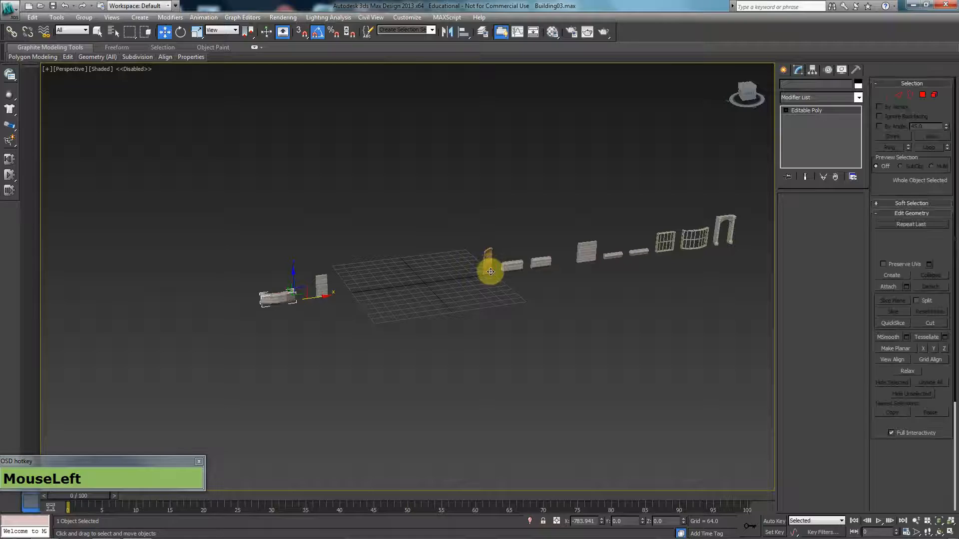
{"action": "right_click", "coordinate": [603, 523]}
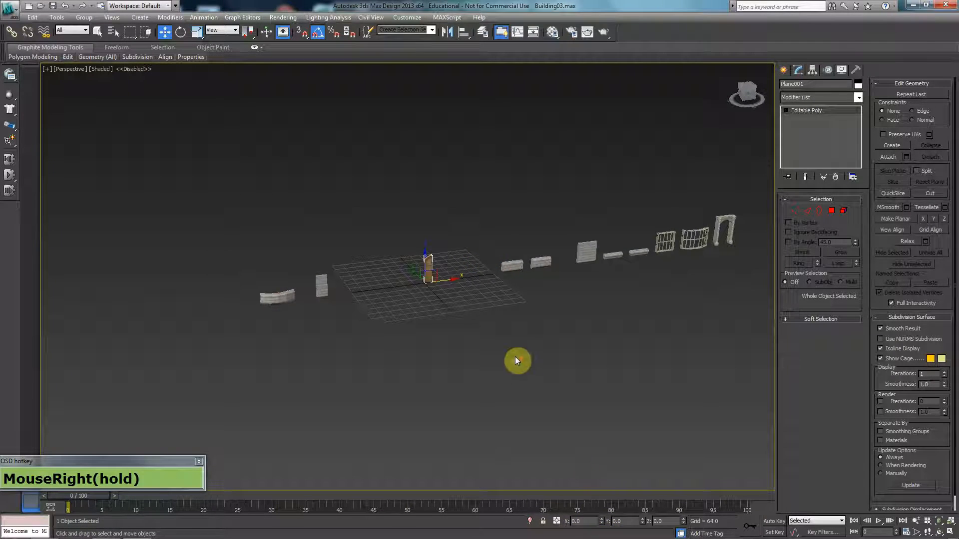
{"action": "scroll", "coordinate": [535, 331], "scroll_direction": "up", "scroll_amount": 5}
{"action": "middle_click_drag", "start_coordinate": [535, 332], "coordinate": [593, 200]}
{"action": "middle_click_drag", "start_coordinate": [470, 255], "coordinate": [578, 239]}
{"action": "scroll", "coordinate": [580, 220], "scroll_direction": "down", "scroll_amount": 3}
{"action": "scroll", "coordinate": [582, 220], "scroll_direction": "up", "scroll_amount": 3}
{"action": "left_click", "coordinate": [808, 85]}
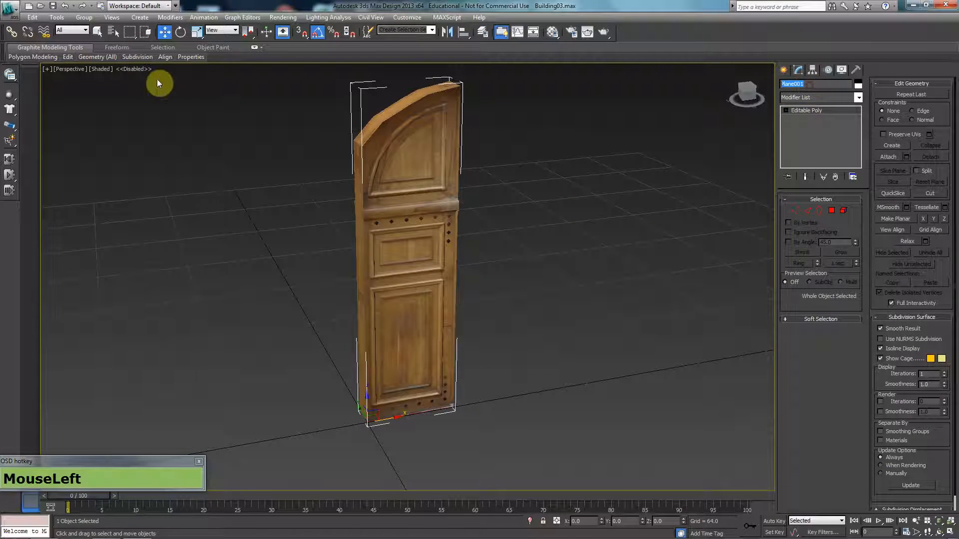
{"action": "type", "text": "Door"}
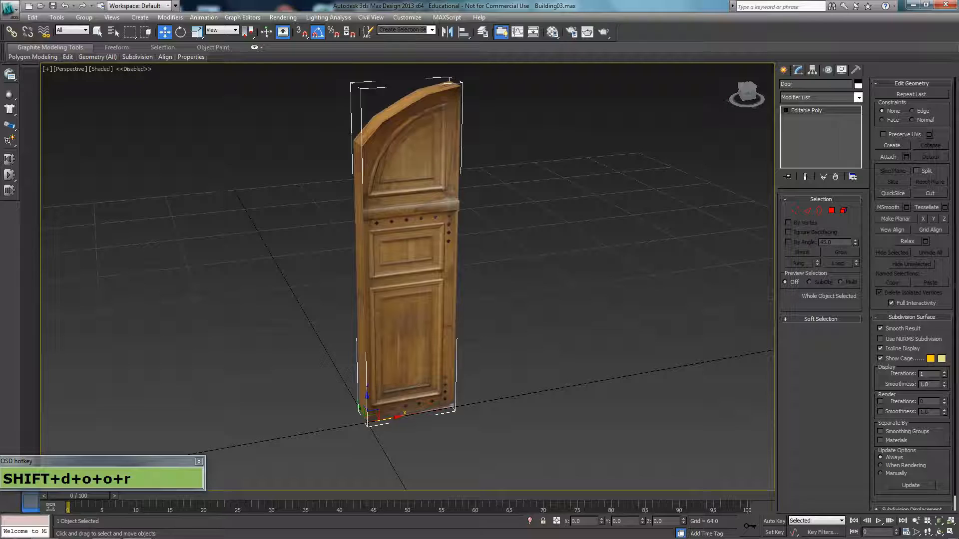
Step: Export only the door as Door FBX, accepting the FBX settings
{"action": "left_click", "coordinate": [5, 10]}
{"action": "mouse_move", "coordinate": [36, 164]}
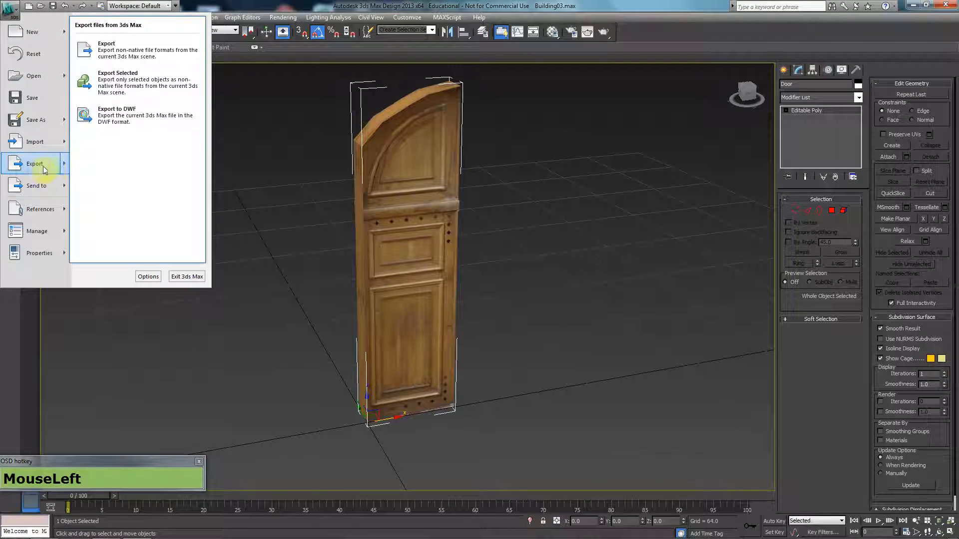
{"action": "left_click", "coordinate": [154, 86]}
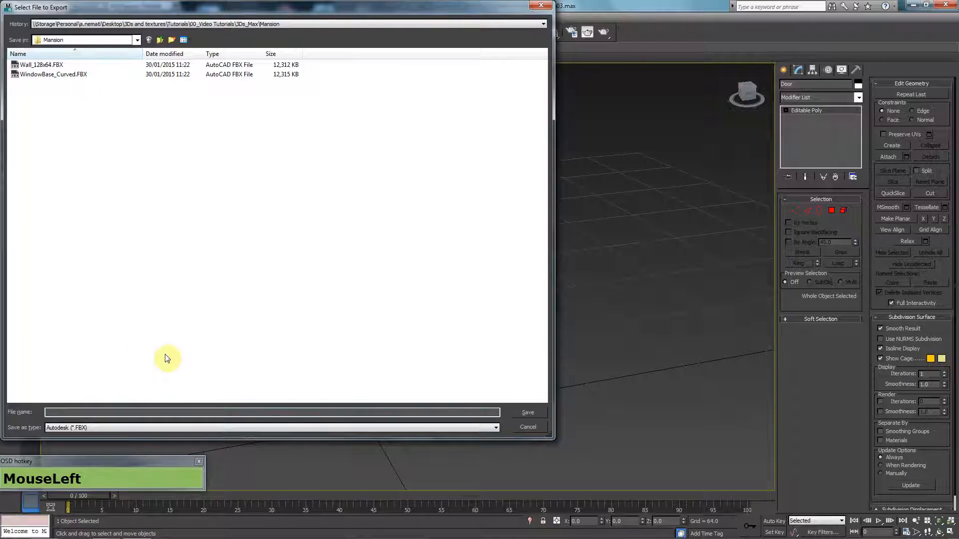
{"action": "type", "text": "Door"}
{"action": "left_click", "coordinate": [168, 354]}
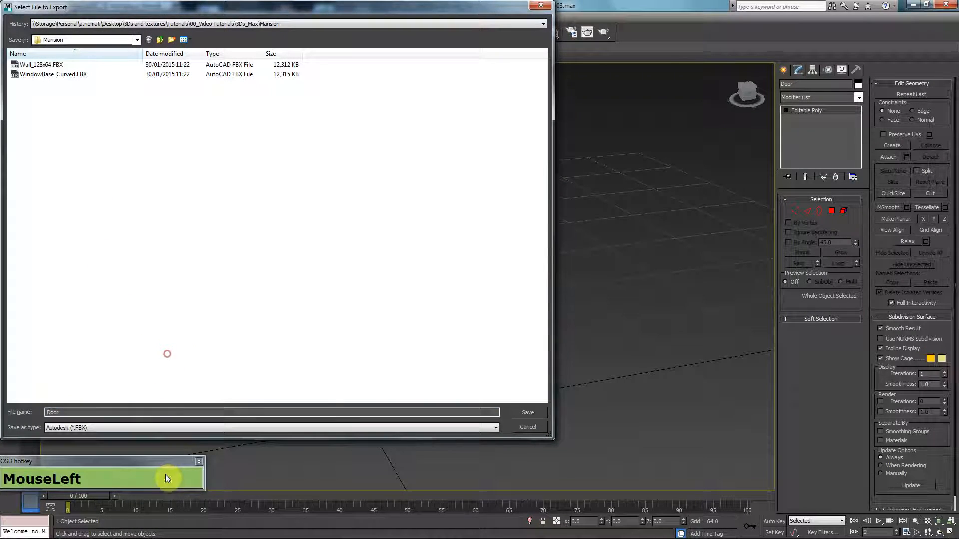
{"action": "left_click", "coordinate": [514, 414]}
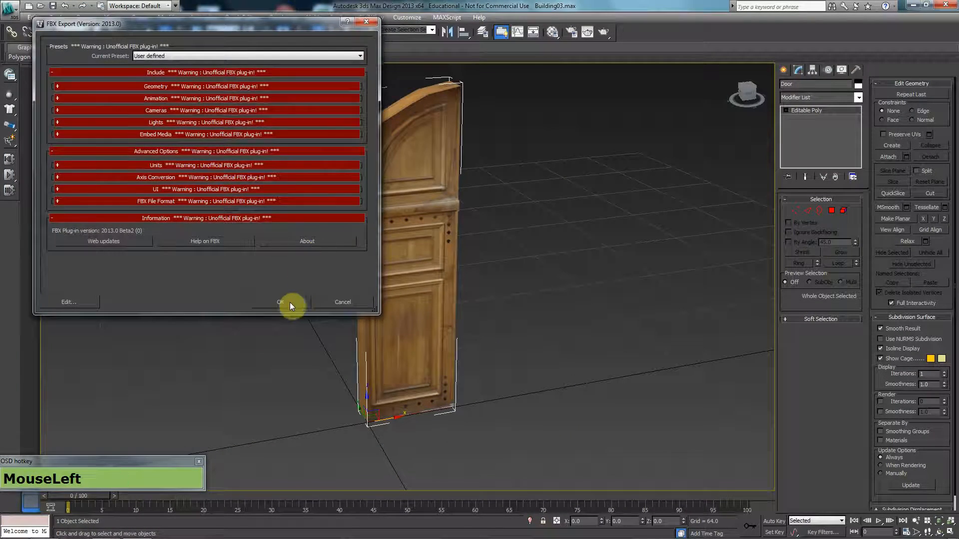
{"action": "left_click", "coordinate": [283, 300]}
Step: Move the door far to the left of the scene
{"action": "middle_click", "coordinate": [439, 267]}
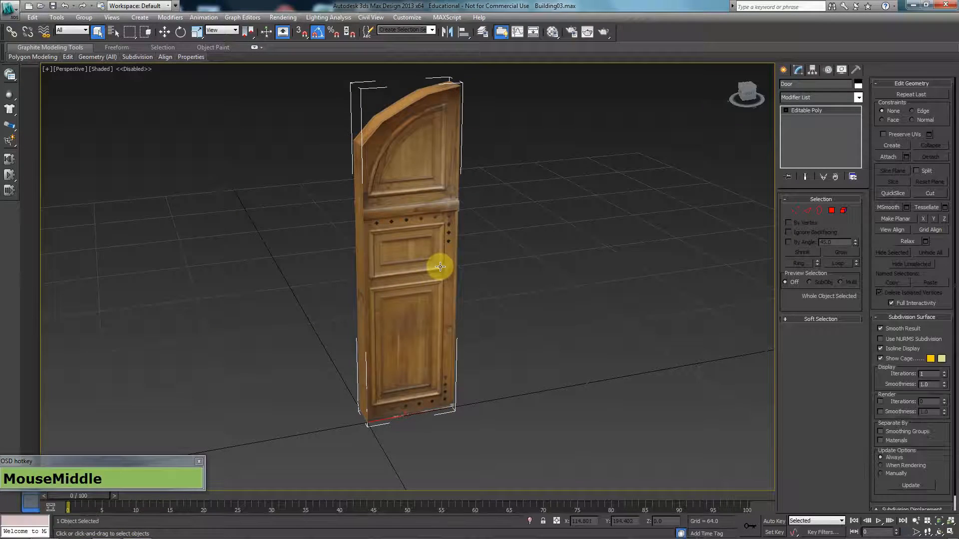
{"action": "scroll", "coordinate": [376, 288], "scroll_direction": "down", "scroll_amount": 5}
{"action": "scroll", "coordinate": [376, 288], "scroll_direction": "down", "scroll_amount": 3}
{"action": "key", "text": "w"}
{"action": "left_click_drag", "start_coordinate": [405, 283], "coordinate": [83, 311]}
Step: Select the corner wall piece and reset its X position to 0
{"action": "left_click", "coordinate": [557, 266]}
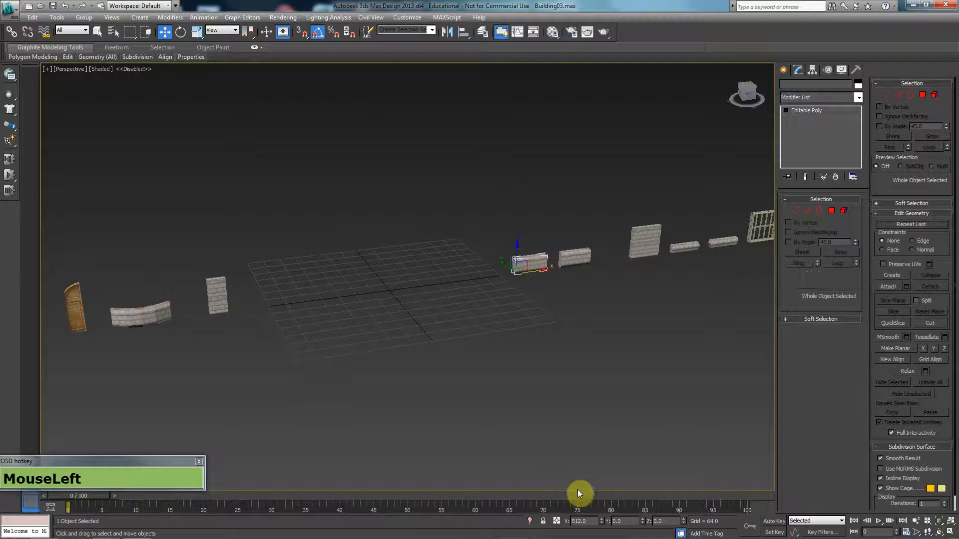
{"action": "right_click", "coordinate": [602, 519]}
{"action": "scroll", "coordinate": [450, 340], "scroll_direction": "up", "scroll_amount": 5}
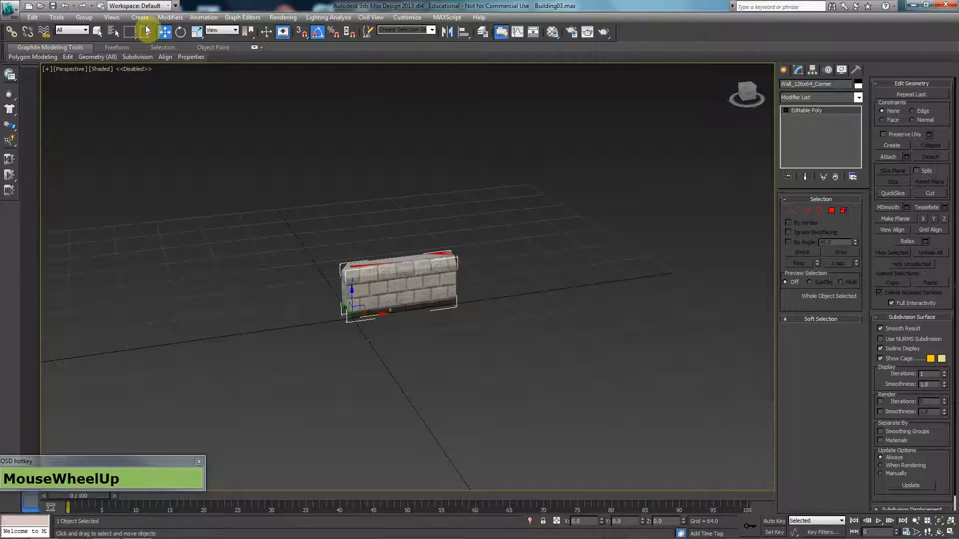
Step: Export it alone as Wall_128x64_Corner FBX, then move it beside the door
{"action": "left_click", "coordinate": [8, 7]}
{"action": "mouse_move", "coordinate": [34, 165]}
{"action": "left_click", "coordinate": [152, 79]}
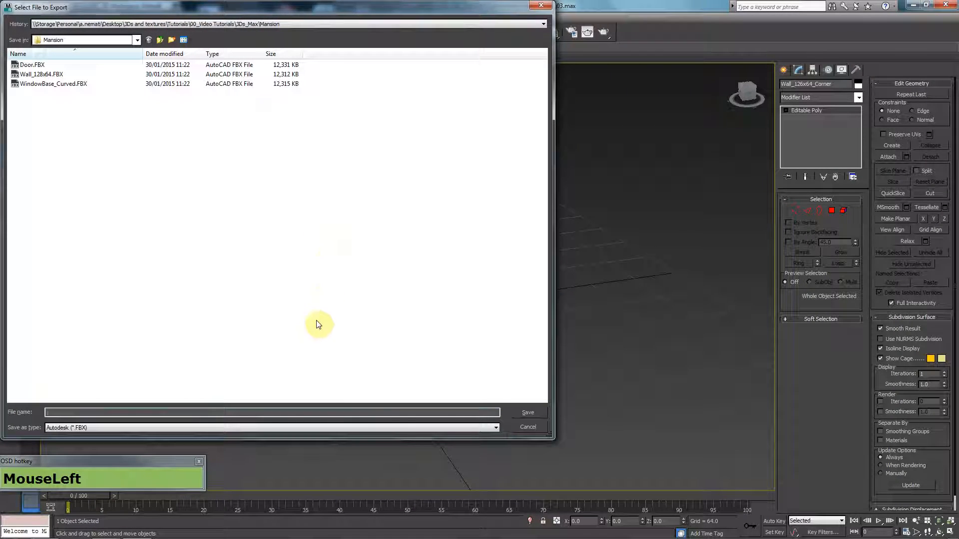
{"action": "type", "text": "Wall_128"}
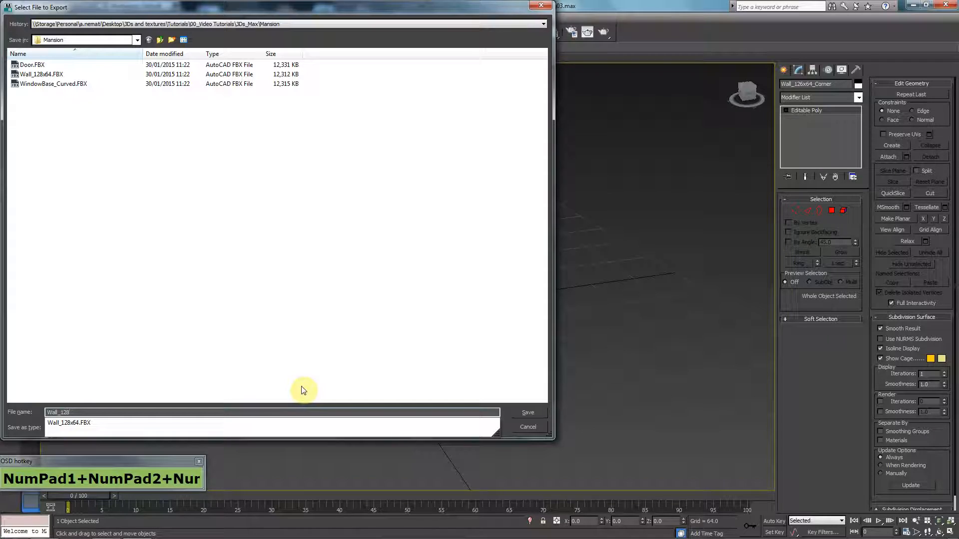
{"action": "type", "text": "x64_Corne"}
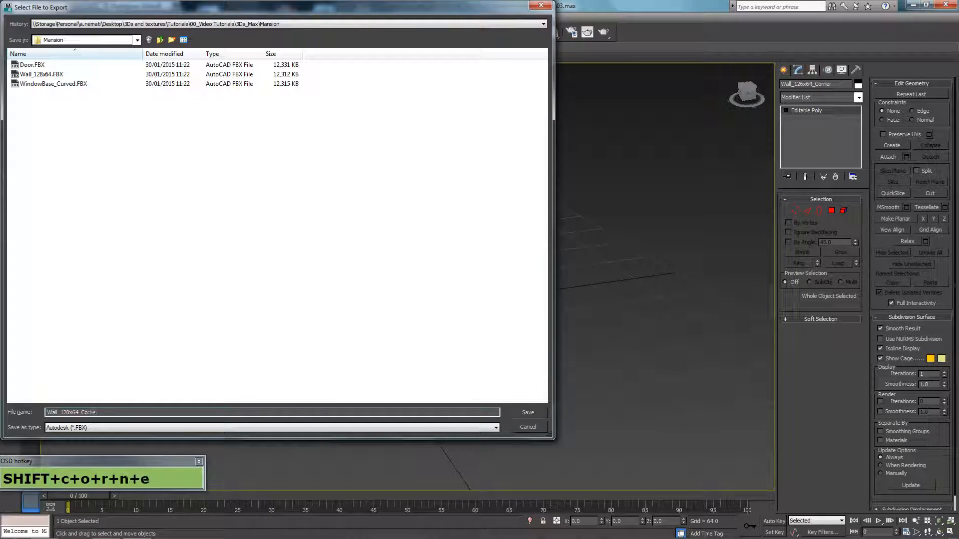
{"action": "type", "text": "r"}
{"action": "key", "text": "Return"}
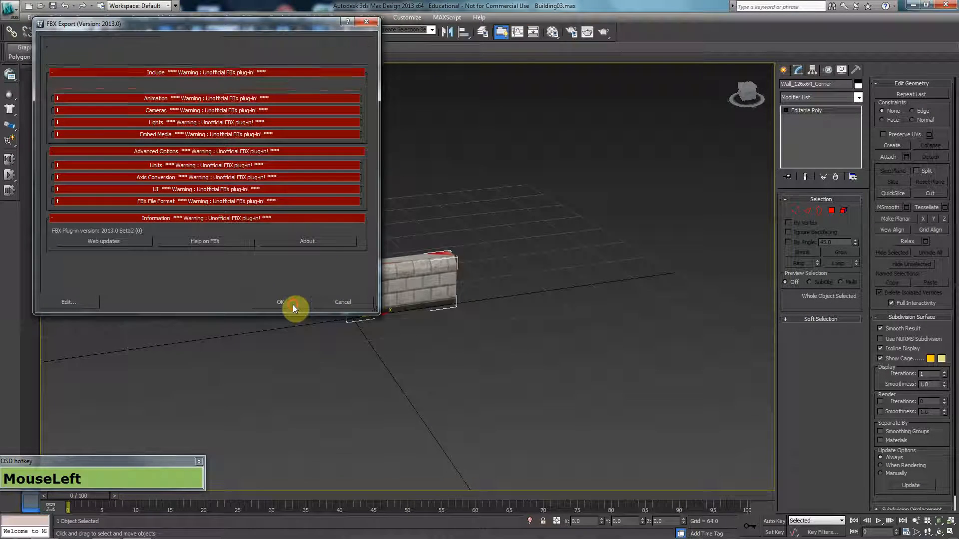
{"action": "left_click", "coordinate": [293, 303]}
{"action": "scroll", "coordinate": [293, 305], "scroll_direction": "down", "scroll_amount": 5}
{"action": "left_click_drag", "start_coordinate": [413, 289], "coordinate": [195, 296]}
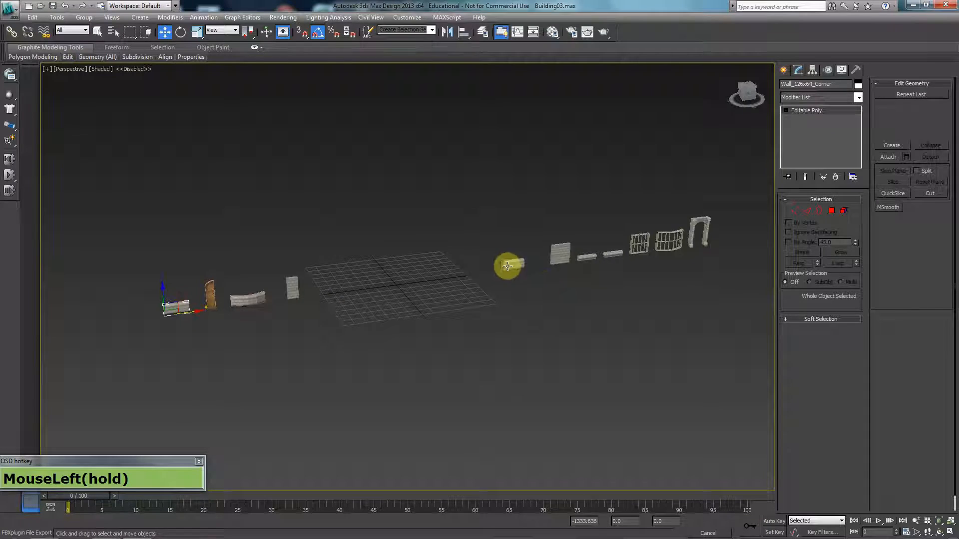
Step: Select Wall_126x64, move it to X 0, and frame it in the view
{"action": "left_click", "coordinate": [507, 267]}
{"action": "right_click", "coordinate": [601, 522]}
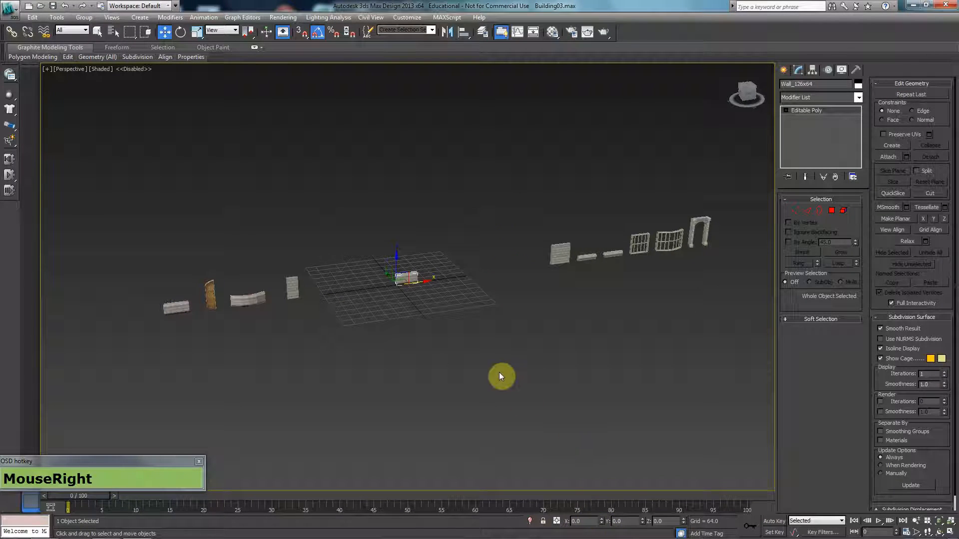
{"action": "key", "text": "z"}
{"action": "scroll", "coordinate": [500, 362], "scroll_direction": "down", "scroll_amount": 8}
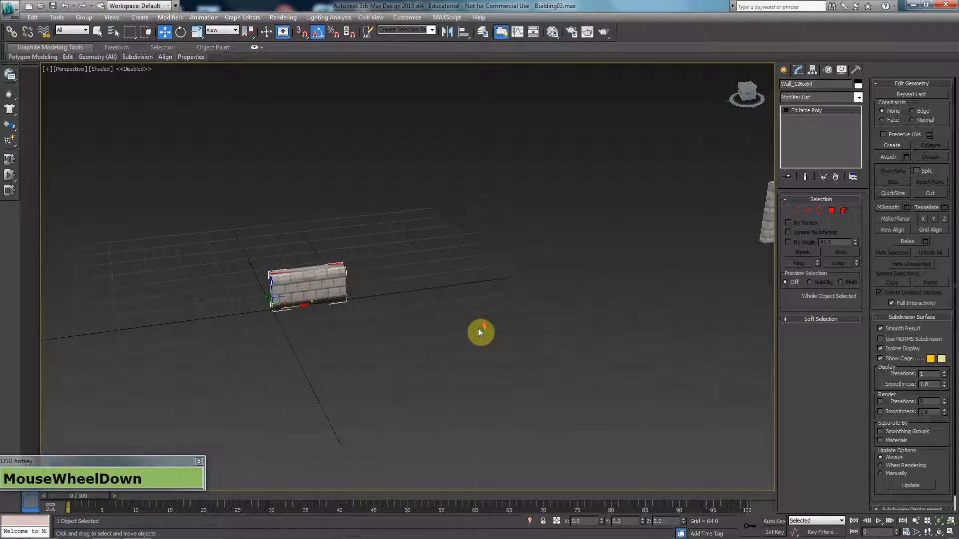
{"action": "scroll", "coordinate": [480, 332], "scroll_direction": "down", "scroll_amount": 5}
{"action": "middle_click_drag", "start_coordinate": [655, 282], "coordinate": [624, 285]}
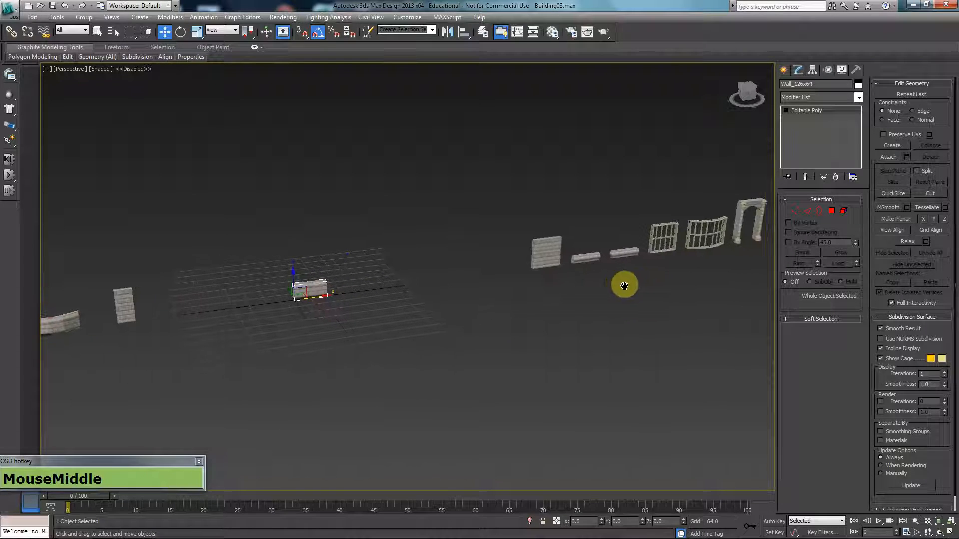
{"action": "scroll", "coordinate": [514, 327], "scroll_direction": "up", "scroll_amount": 5}
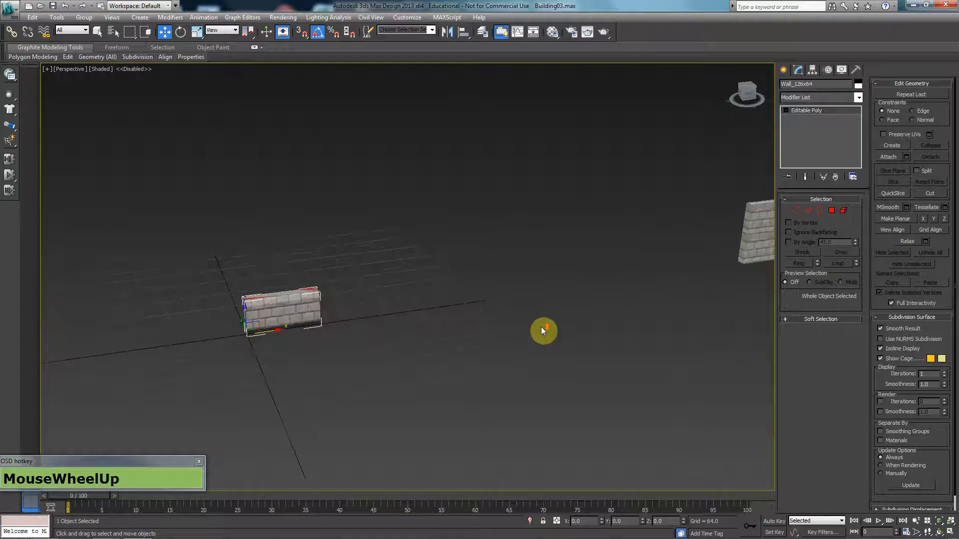
{"action": "middle_click", "coordinate": [438, 342]}
{"action": "key", "text": "ctrl"}
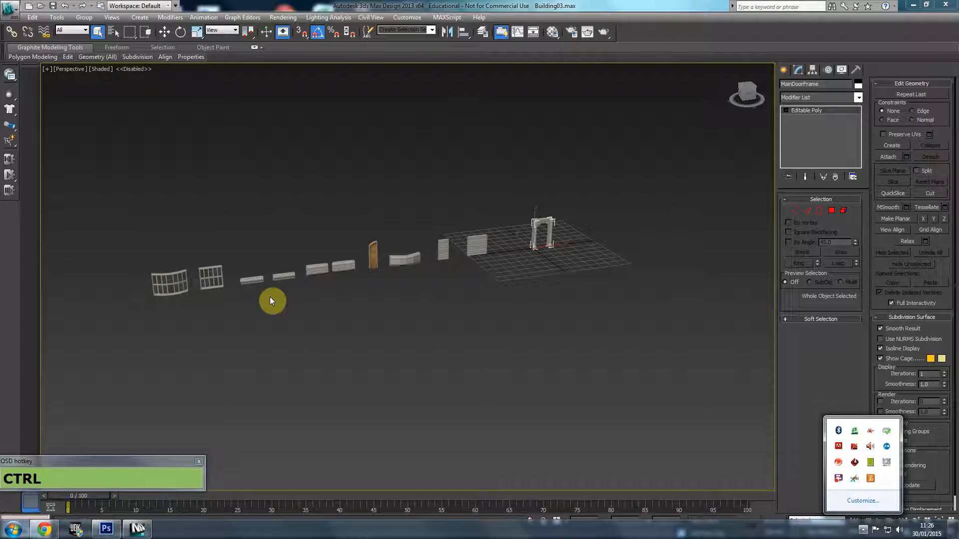
Step: Deselect everything, save the scene as Building04.max, and close 3ds Max
{"action": "left_click", "coordinate": [487, 383]}
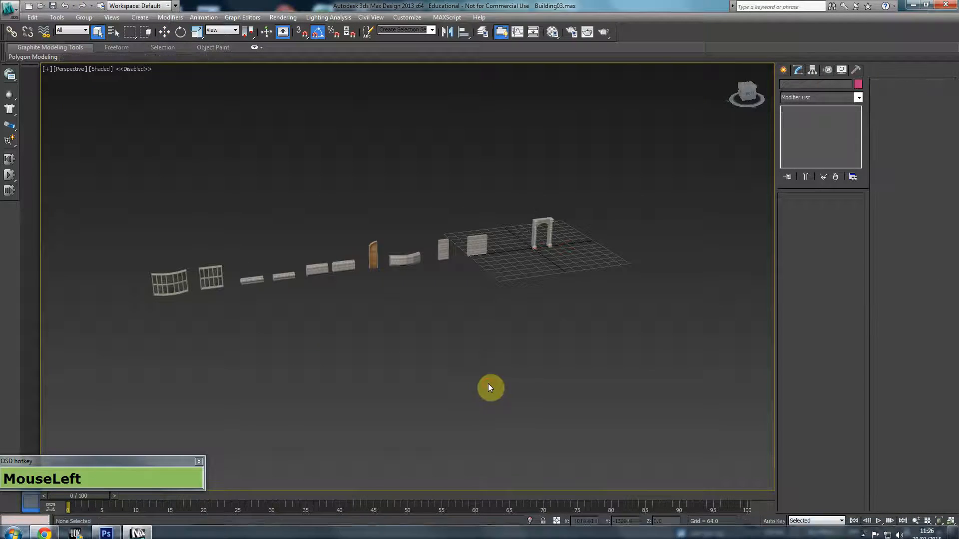
{"action": "left_click_drag", "start_coordinate": [218, 380], "coordinate": [277, 362]}
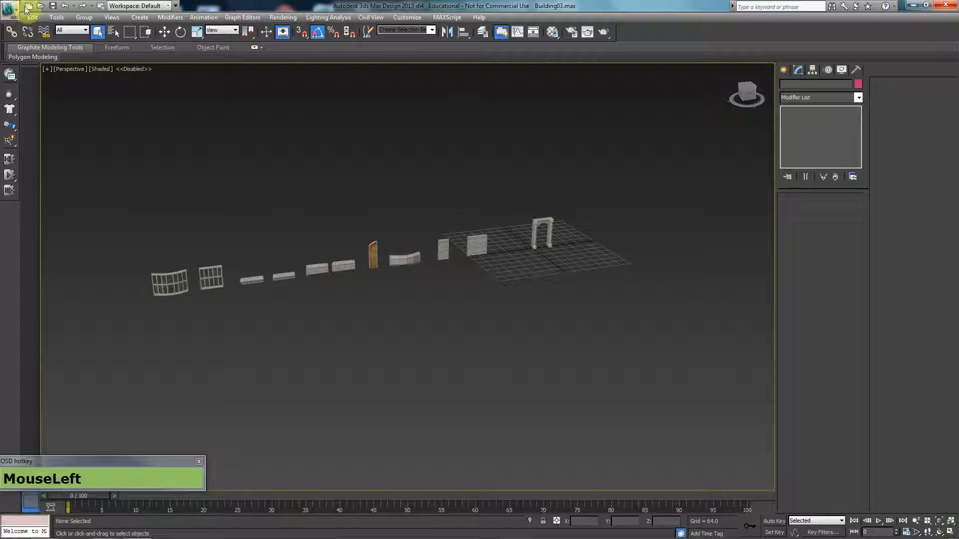
{"action": "left_click", "coordinate": [5, 14]}
{"action": "left_click", "coordinate": [52, 119]}
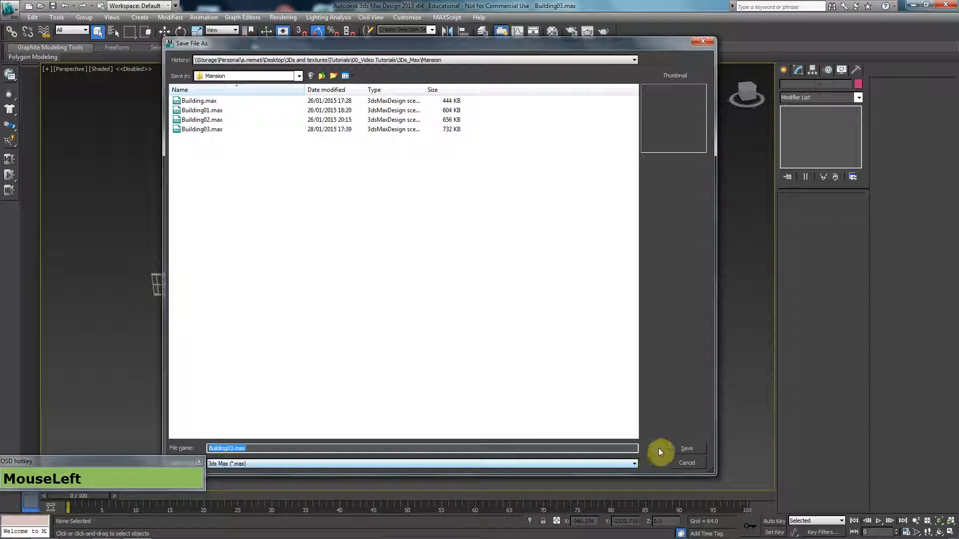
{"action": "left_click", "coordinate": [661, 453]}
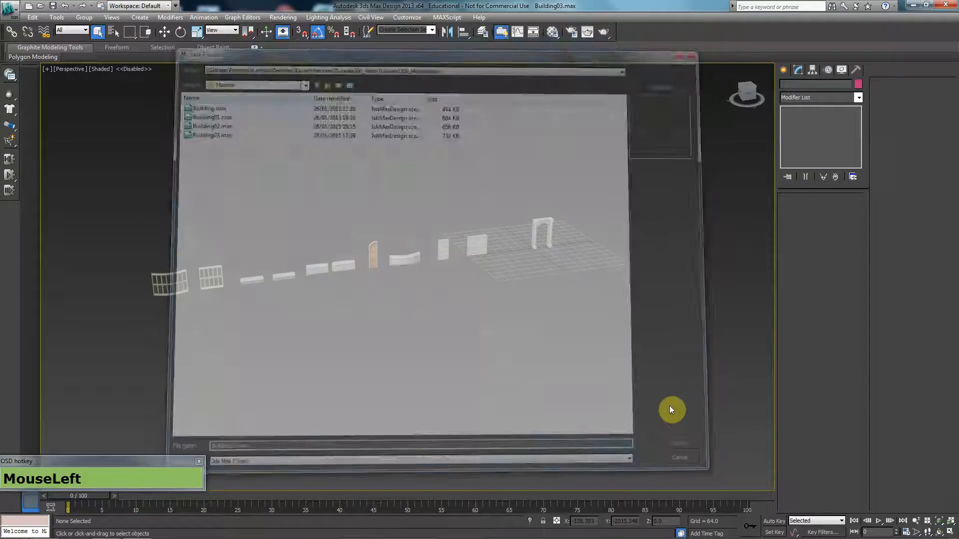
{"action": "left_click", "coordinate": [945, 4]}
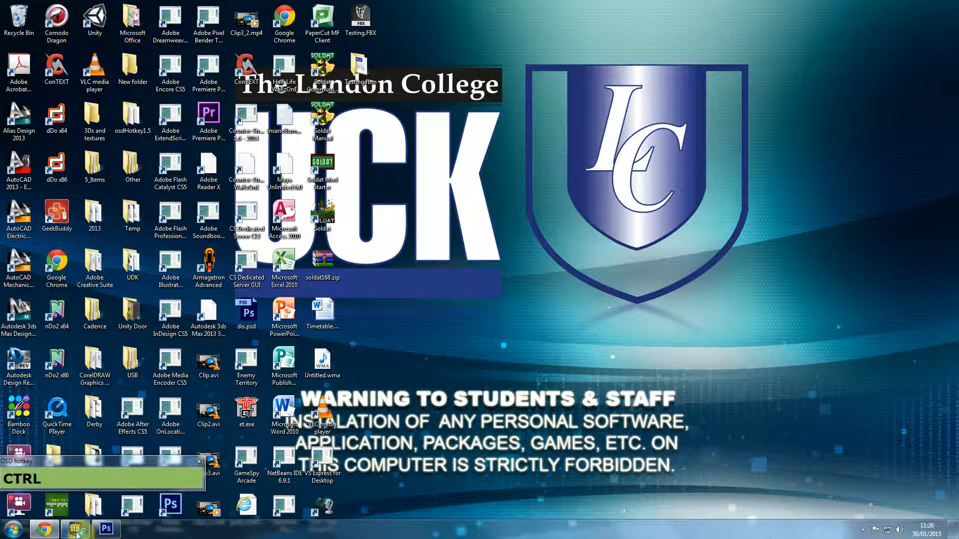
Step: Launch UDK, dismiss the welcome screen, reopen the Content Browser and start Import
{"action": "left_click", "coordinate": [77, 529]}
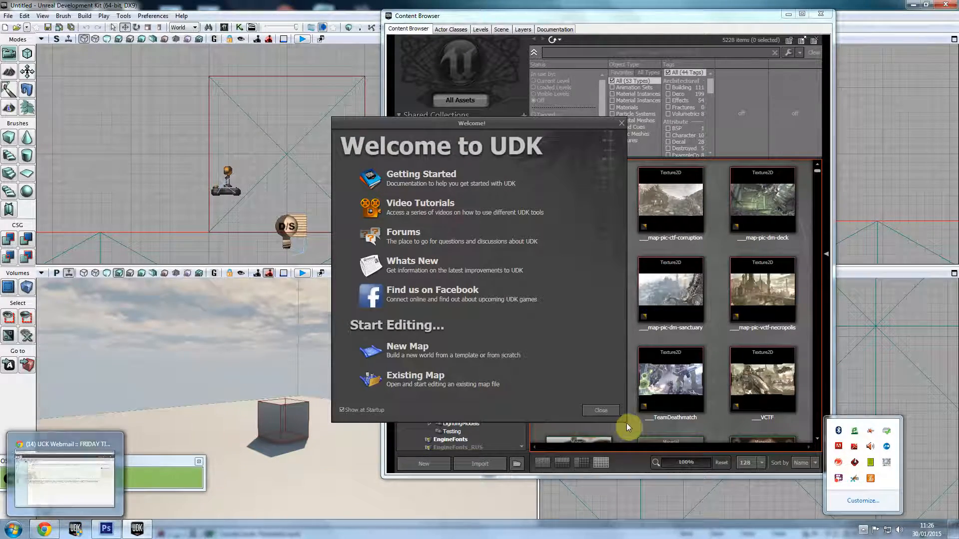
{"action": "left_click", "coordinate": [602, 410]}
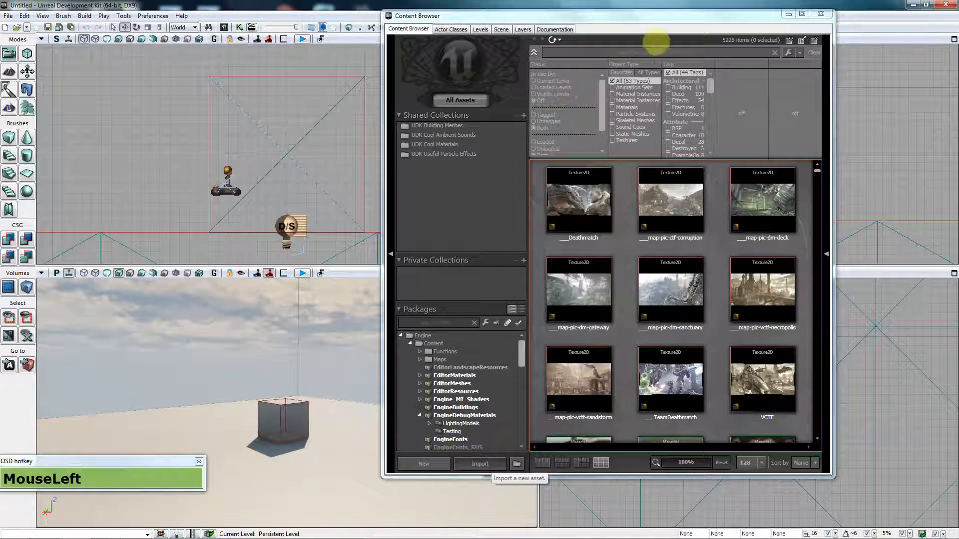
{"action": "left_click", "coordinate": [824, 16]}
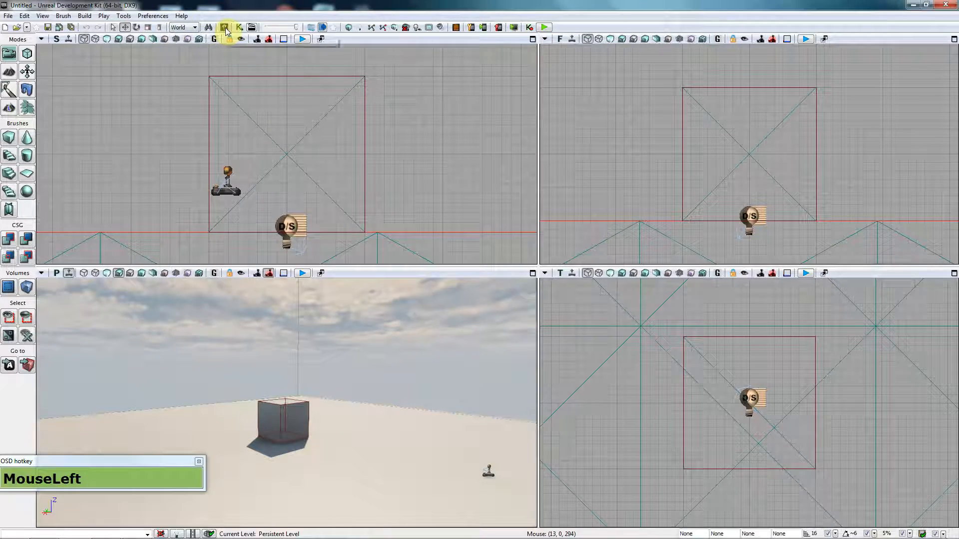
{"action": "left_click", "coordinate": [225, 28]}
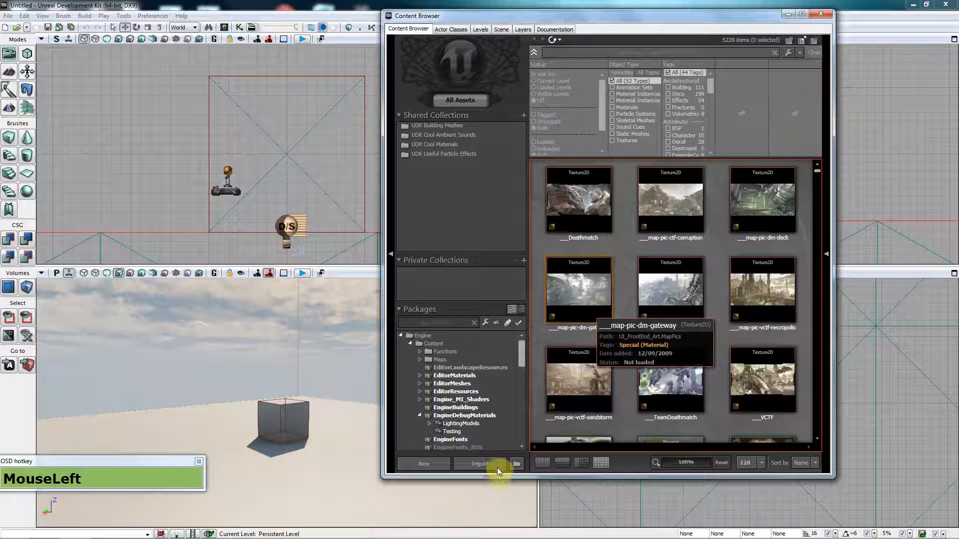
{"action": "left_click", "coordinate": [498, 469]}
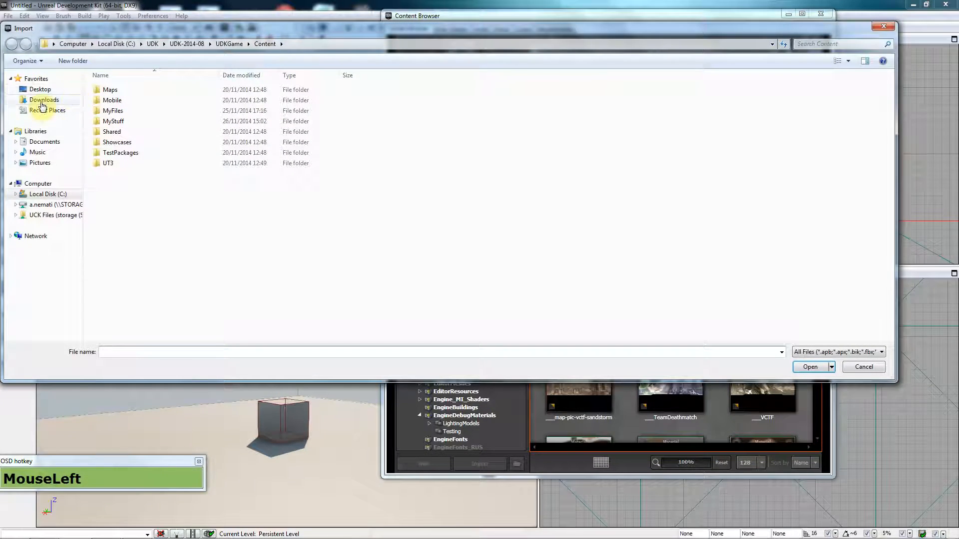
Step: Browse to the Mansion folder and open all FBX files from Door.FBX through WindowBase_Curved.FBX
{"action": "left_click", "coordinate": [41, 90]}
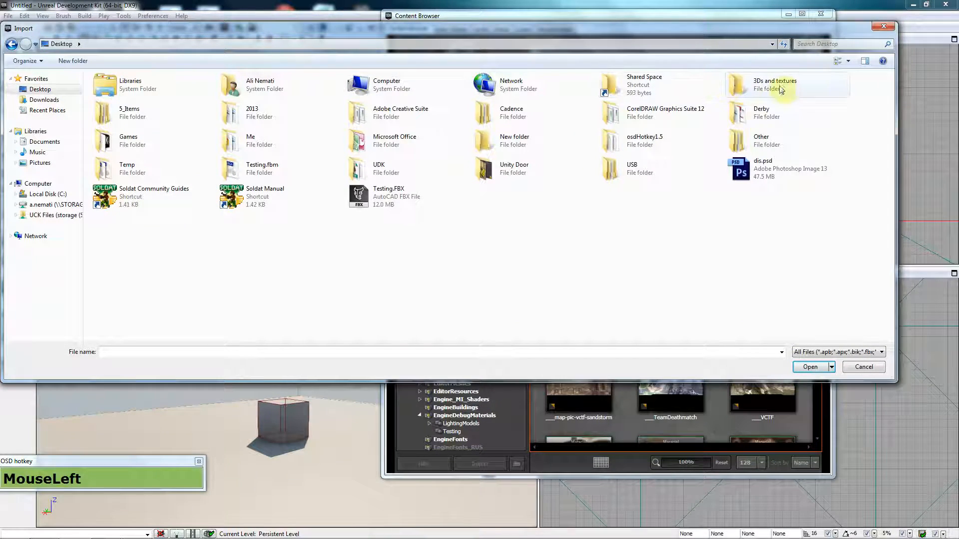
{"action": "double_click", "coordinate": [771, 90]}
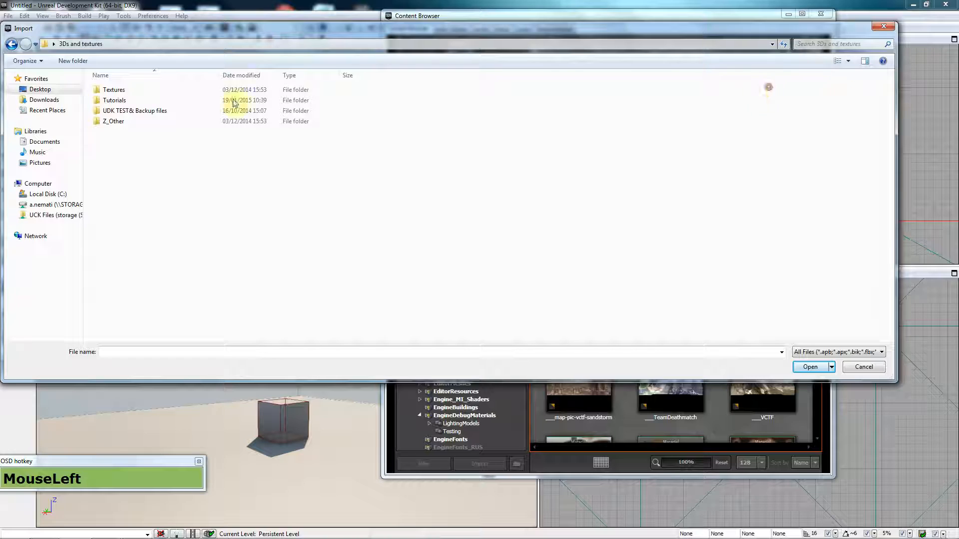
{"action": "double_click", "coordinate": [139, 99]}
{"action": "double_click", "coordinate": [137, 92]}
{"action": "double_click", "coordinate": [135, 91]}
{"action": "left_click", "coordinate": [133, 195]}
{"action": "double_click", "coordinate": [133, 194]}
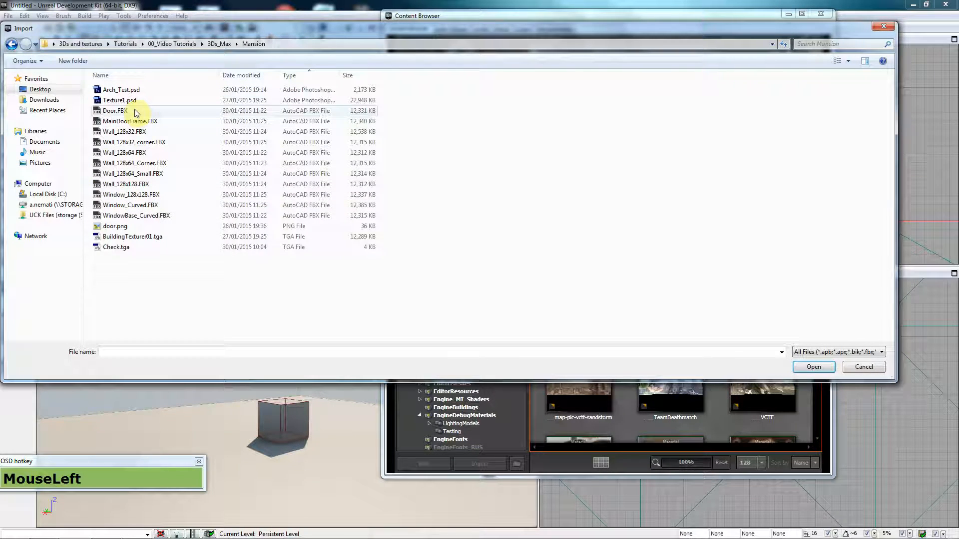
{"action": "left_click", "coordinate": [134, 110]}
{"action": "left_click", "coordinate": [152, 215], "text": "shift"}
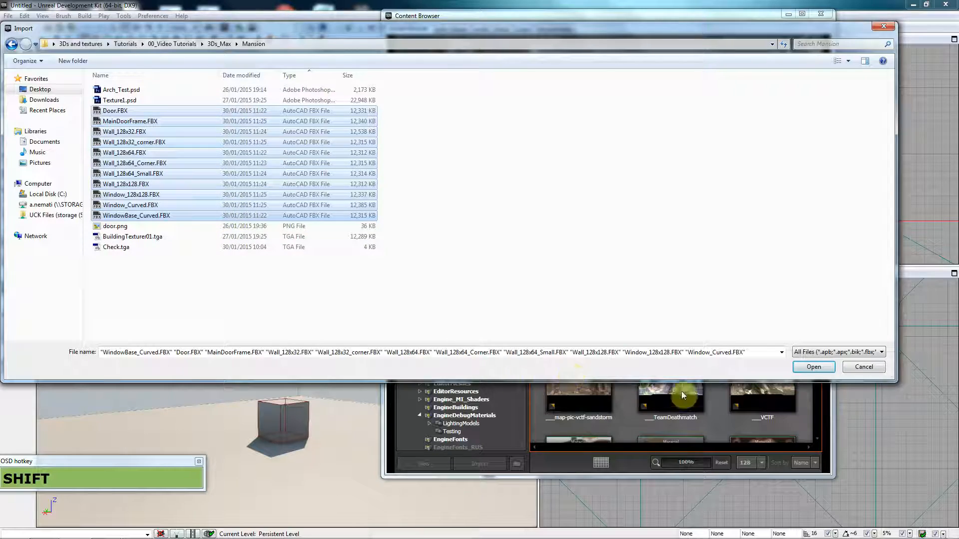
{"action": "left_click", "coordinate": [814, 367]}
Step: Set Package to Mansion and Grouping to SMs, untick Invert Normal Maps, then OK To All
{"action": "left_click", "coordinate": [814, 367]}
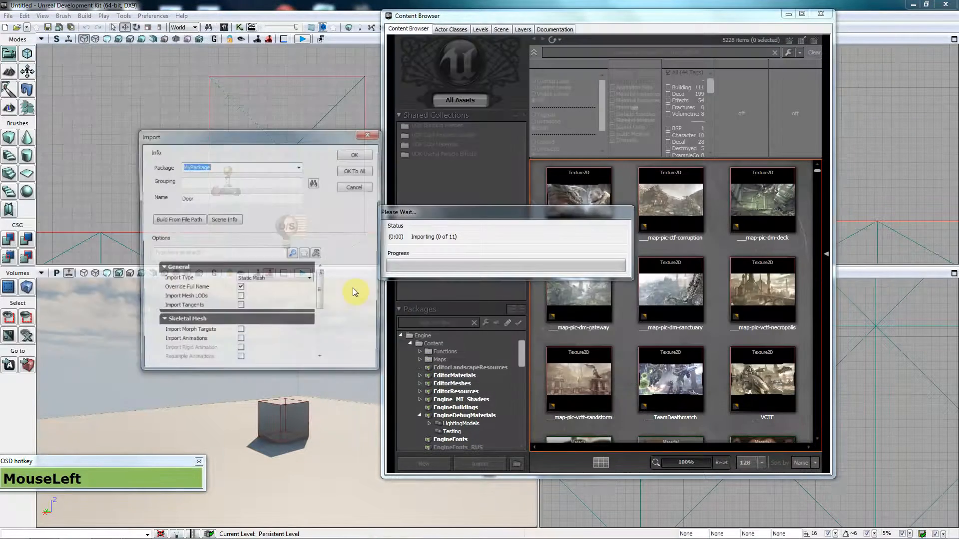
{"action": "key", "text": "shift"}
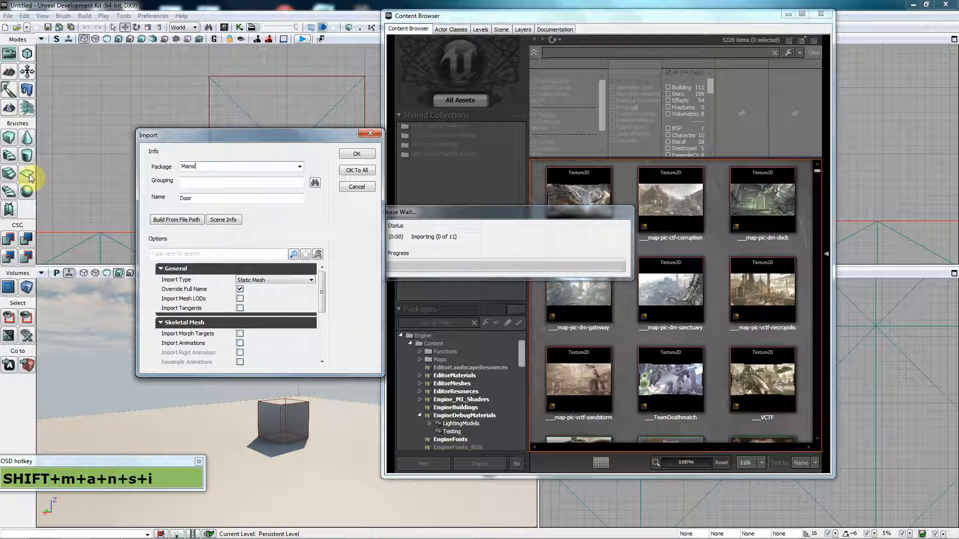
{"action": "type", "text": "SMs"}
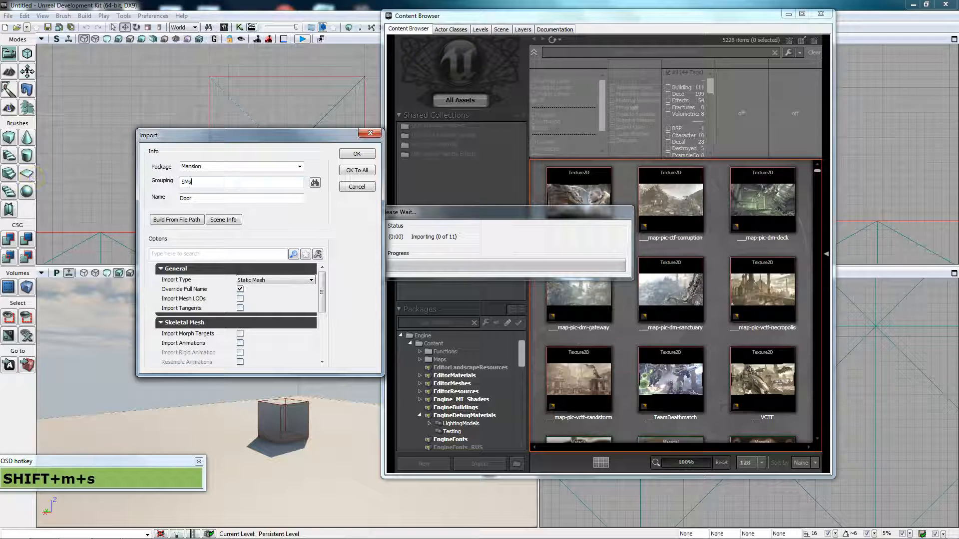
{"action": "left_click", "coordinate": [326, 283]}
{"action": "left_click_drag", "start_coordinate": [327, 322], "coordinate": [264, 331]}
{"action": "left_click", "coordinate": [239, 347]}
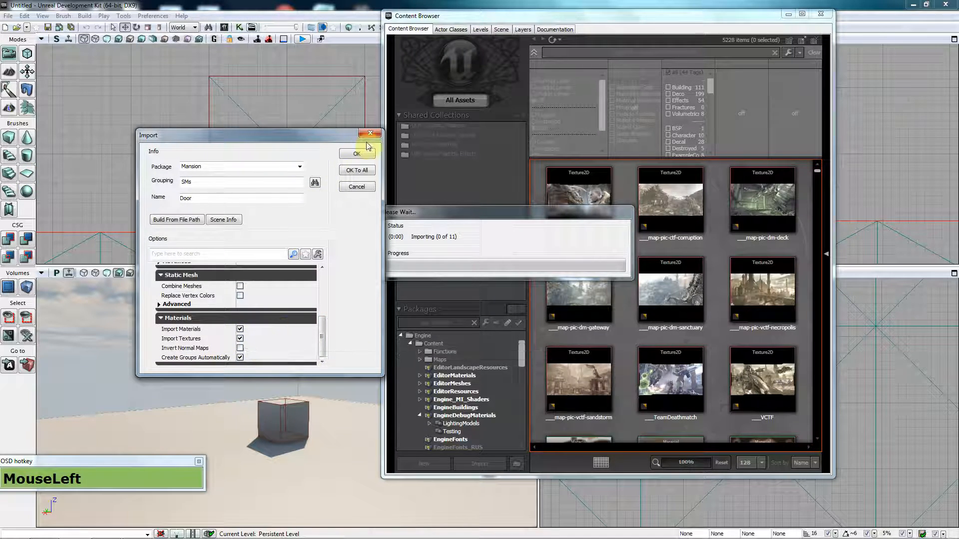
{"action": "left_click", "coordinate": [353, 172]}
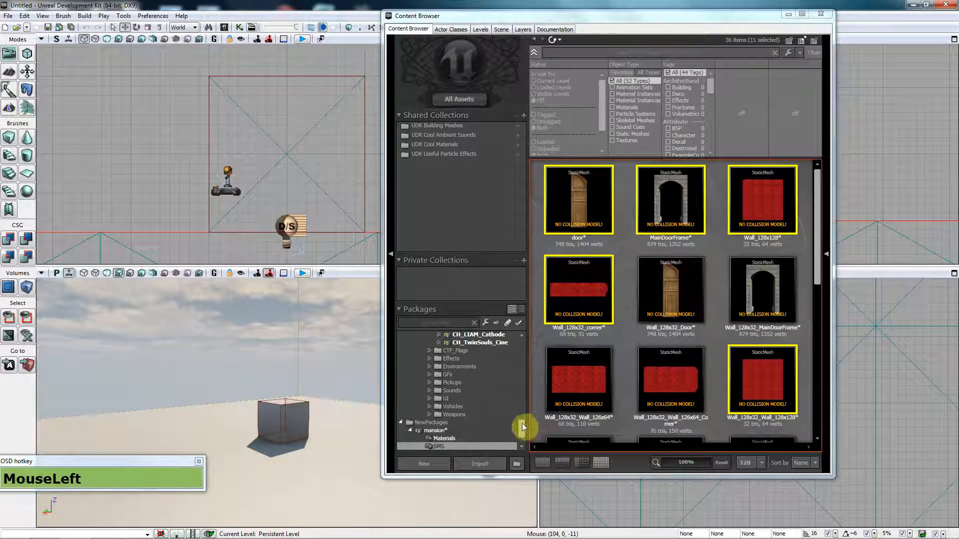
Step: Browse the Mansion Materials, Textures and SMs groups, then place Wall_128x128 in the level
{"action": "left_click_drag", "start_coordinate": [522, 424], "coordinate": [529, 441]}
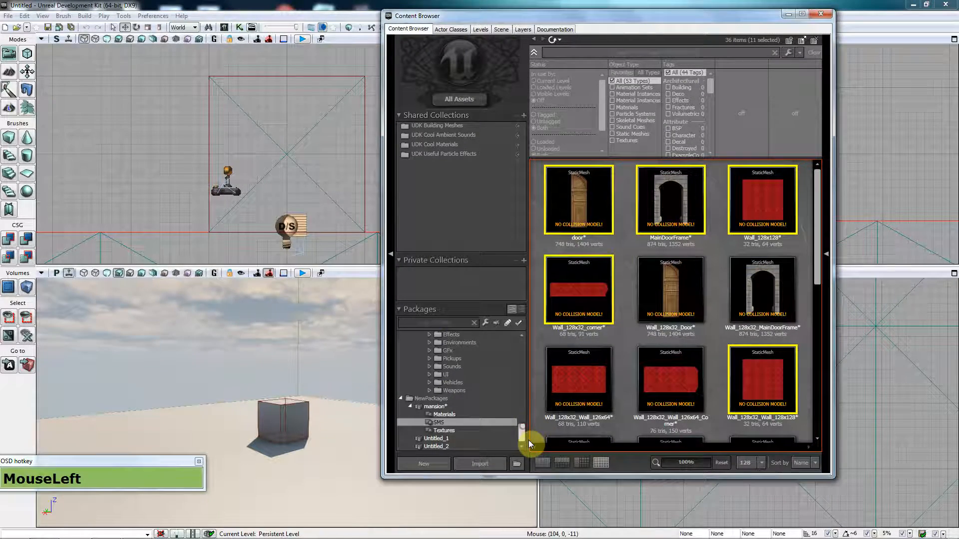
{"action": "left_click", "coordinate": [443, 415]}
{"action": "left_click", "coordinate": [452, 430]}
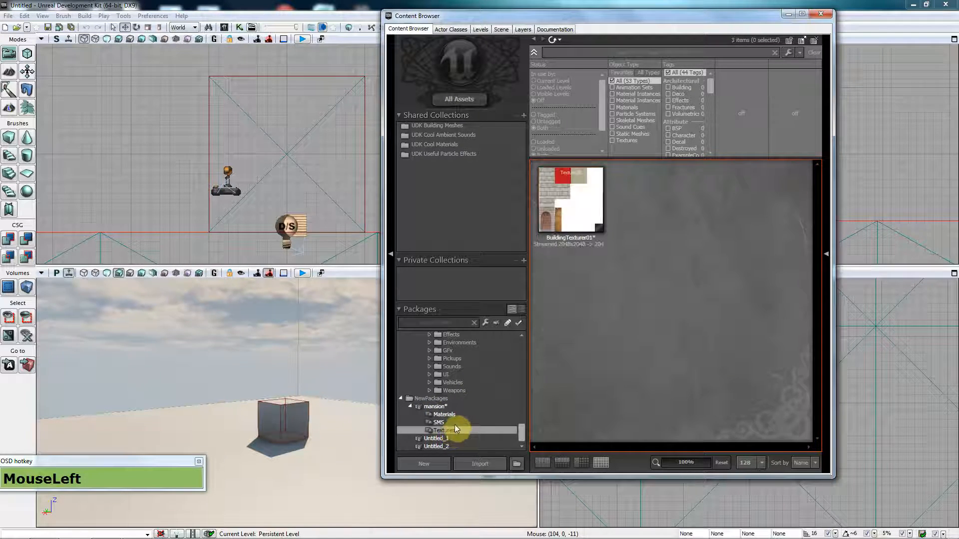
{"action": "left_click", "coordinate": [457, 423]}
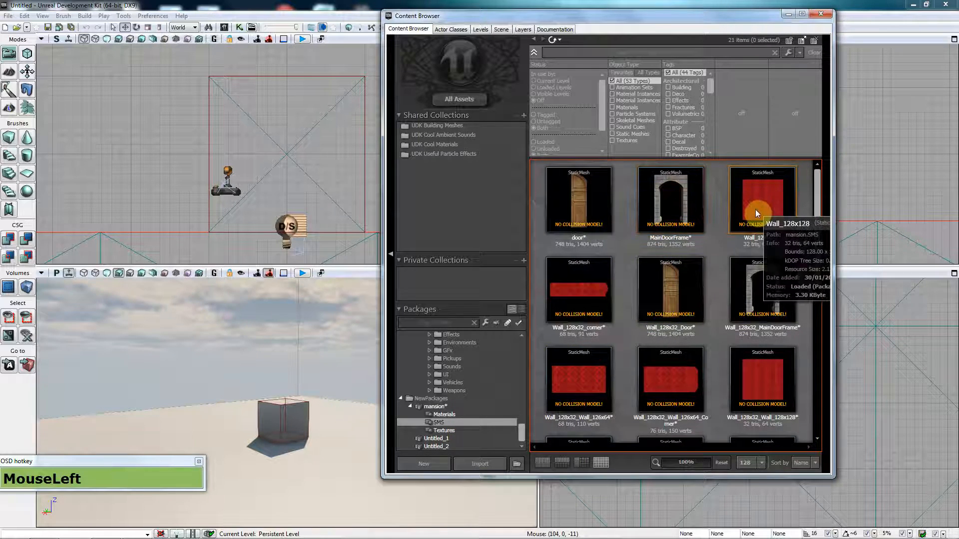
{"action": "left_click_drag", "start_coordinate": [759, 208], "coordinate": [258, 476]}
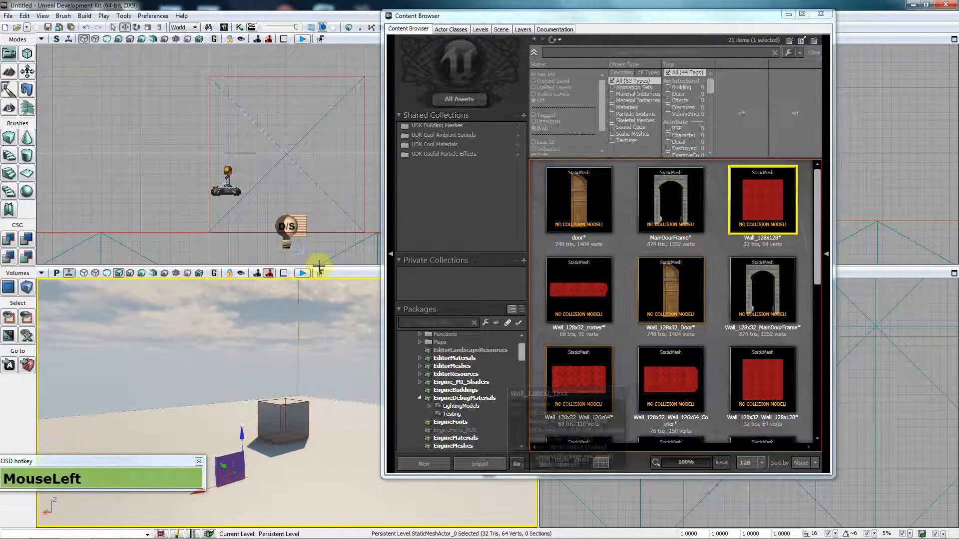
Step: Minimize the Content Browser, select the placed wall in the Top view and shift it along Y
{"action": "left_click", "coordinate": [789, 15]}
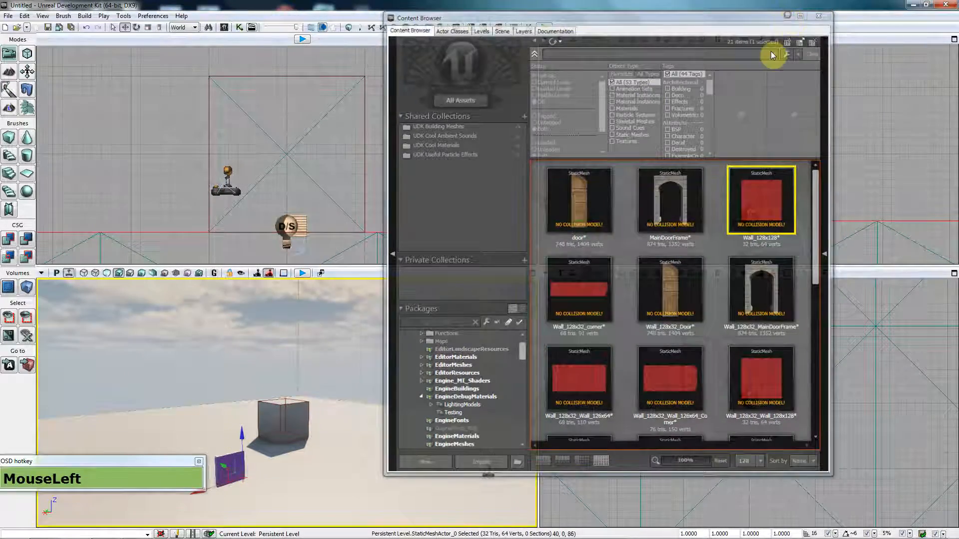
{"action": "scroll", "coordinate": [631, 383], "scroll_direction": "down", "scroll_amount": 4}
{"action": "scroll", "coordinate": [604, 314], "scroll_direction": "down", "scroll_amount": 8}
{"action": "left_click_drag", "start_coordinate": [604, 315], "coordinate": [640, 364]}
{"action": "scroll", "coordinate": [631, 370], "scroll_direction": "up", "scroll_amount": 9}
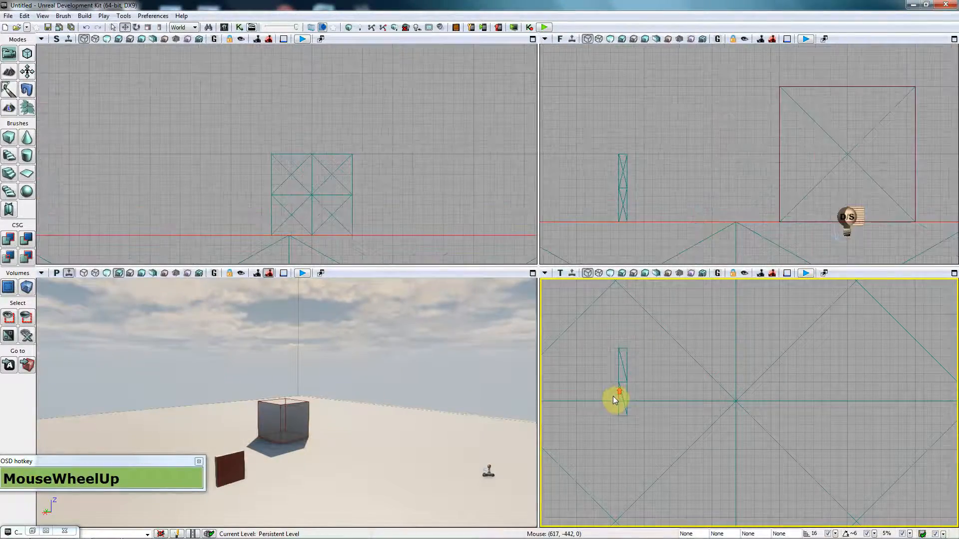
{"action": "left_click", "coordinate": [622, 385]}
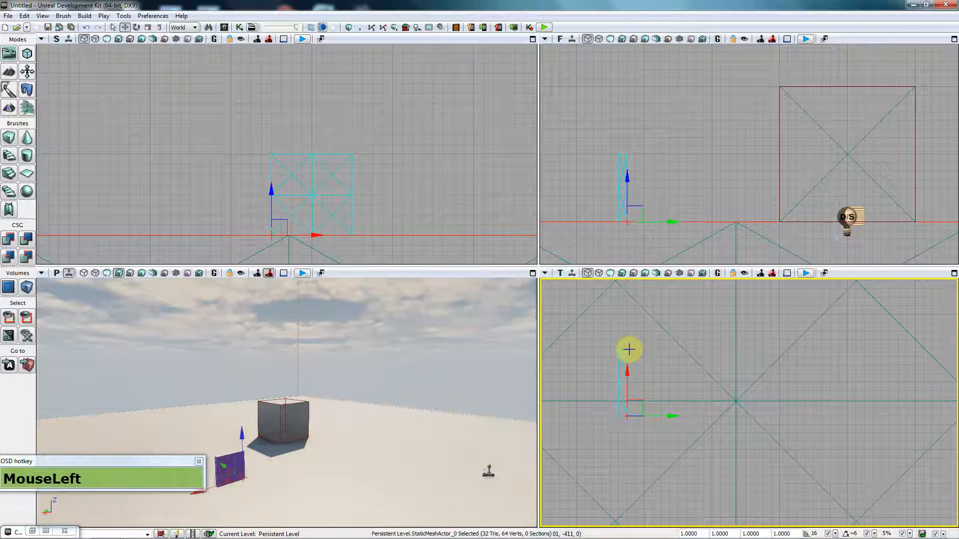
{"action": "left_click_drag", "start_coordinate": [621, 349], "coordinate": [622, 398]}
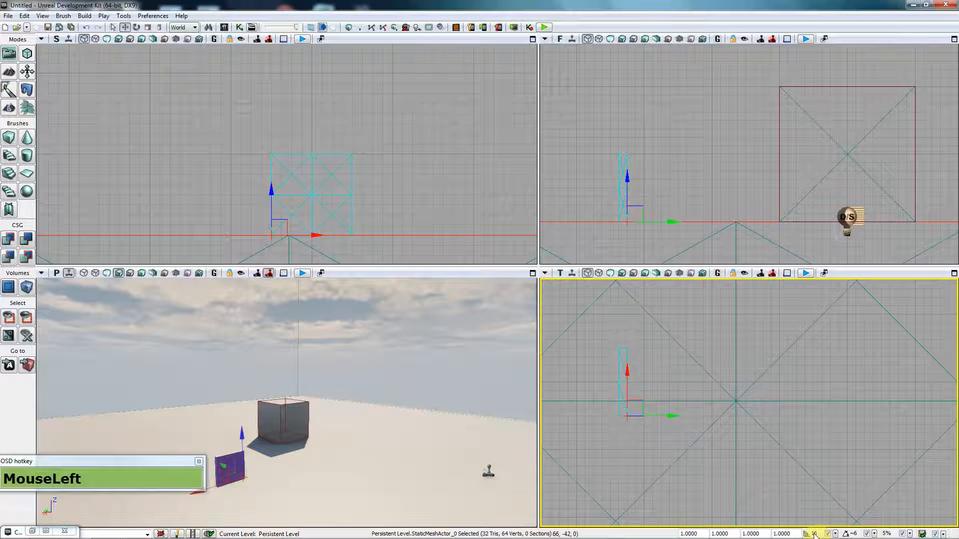
Step: Set grid snapping to 16 units and Alt-drag copies of the wall alongside it
{"action": "key", "text": "bracketleft"}
{"action": "key", "text": "bracketleft"}
{"action": "key", "text": "bracketright"}
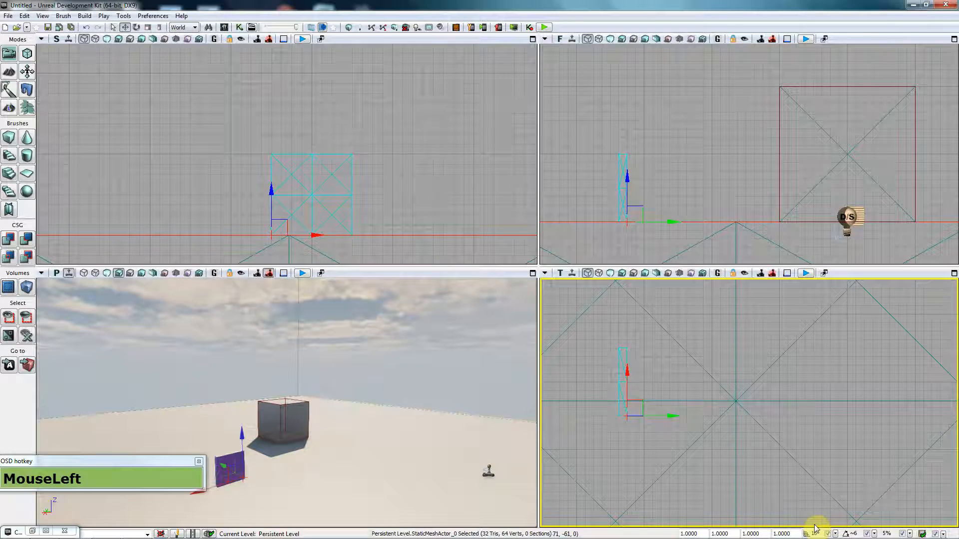
{"action": "left_click_drag", "start_coordinate": [627, 375], "coordinate": [627, 307], "text": "alt"}
{"action": "mouse_move", "coordinate": [627, 394]}
{"action": "left_mouse_down", "text": "alt"}
{"action": "mouse_move", "coordinate": [627, 385]}
{"action": "mouse_move", "coordinate": [667, 388]}
{"action": "mouse_move", "coordinate": [671, 439]}
{"action": "mouse_move", "coordinate": [639, 394]}
{"action": "mouse_move", "coordinate": [640, 372]}
{"action": "left_mouse_up", "text": "alt"}
Step: Fly the perspective camera up to face the new row of walls
{"action": "right_click_drag", "start_coordinate": [353, 437], "coordinate": [461, 447]}
{"action": "key", "text": "a"}
{"action": "key", "text": "a"}
{"action": "key", "text": "a"}
{"action": "key", "text": "a"}
{"action": "key", "text": "a"}
{"action": "key", "text": "a"}
{"action": "left_click_drag", "start_coordinate": [238, 394], "coordinate": [217, 353]}
Step: Build the level's lighting and close the Map Check results
{"action": "left_click_drag", "start_coordinate": [327, 424], "coordinate": [327, 424]}
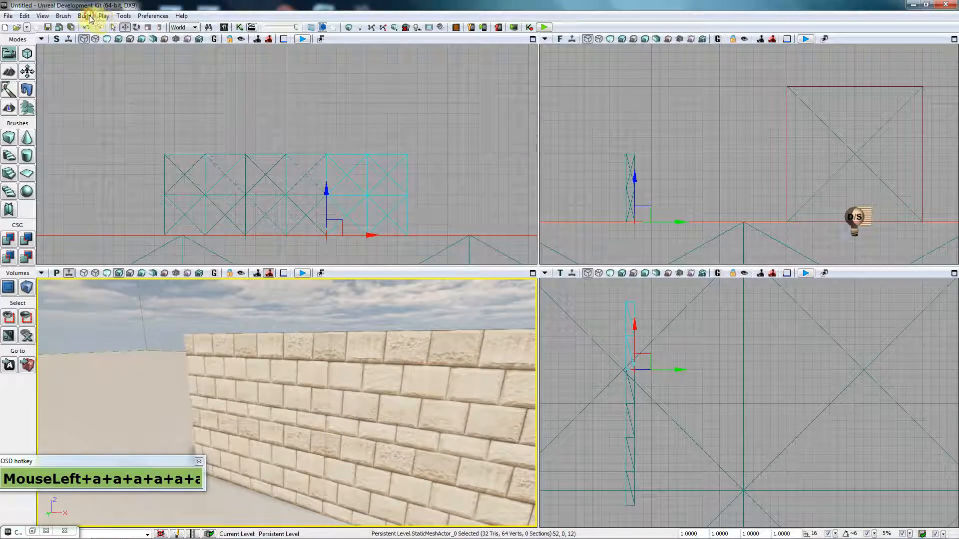
{"action": "left_click", "coordinate": [85, 15]}
{"action": "left_click", "coordinate": [131, 53]}
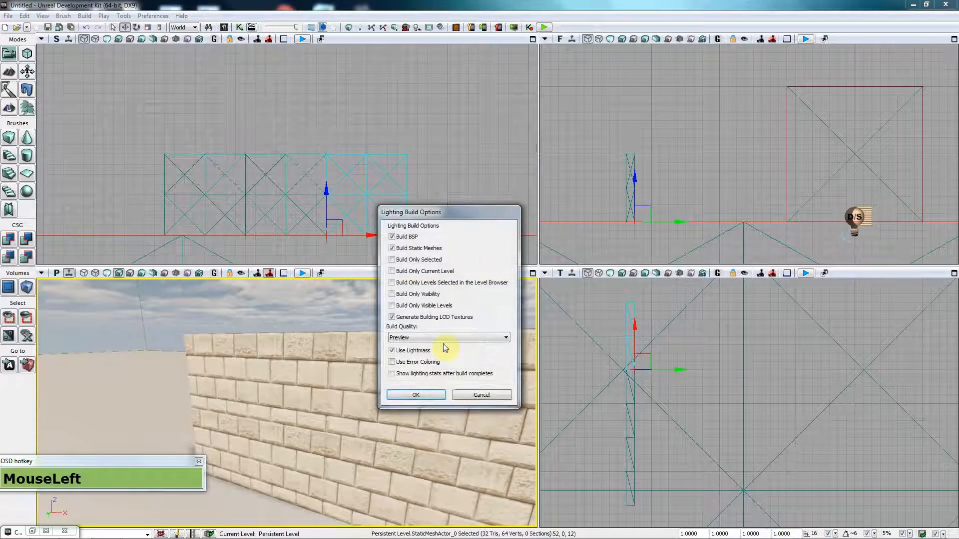
{"action": "left_click", "coordinate": [432, 396]}
{"action": "key", "text": "ctrl"}
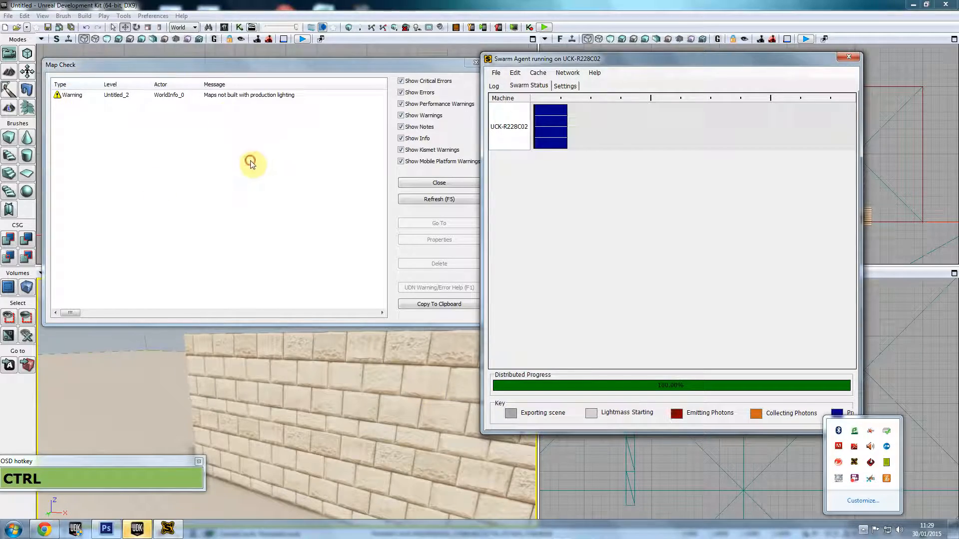
{"action": "left_click", "coordinate": [350, 175]}
{"action": "left_click", "coordinate": [437, 182]}
Step: Fly the perspective camera around the long brick wall
{"action": "right_click_drag", "start_coordinate": [400, 370], "coordinate": [380, 370]}
{"action": "key", "text": "a"}
{"action": "key", "text": "d"}
{"action": "key", "text": "w"}
{"action": "key", "text": "s"}
{"action": "left_click", "coordinate": [383, 443]}
{"action": "left_click_drag", "start_coordinate": [383, 443], "coordinate": [301, 422]}
{"action": "key", "text": "w"}
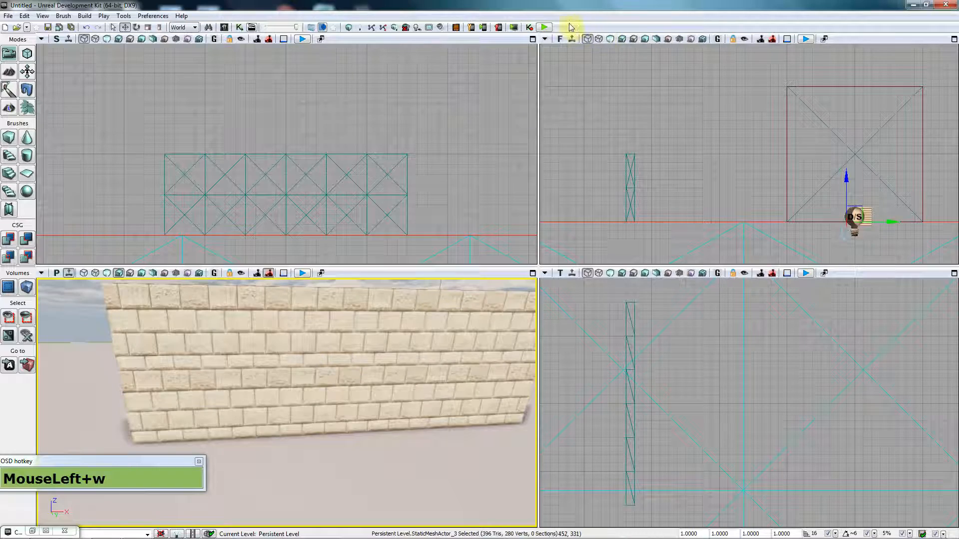
Step: Play the level in the editor, walk past the red wall and along the brick wall, then exit
{"action": "left_click", "coordinate": [548, 30]}
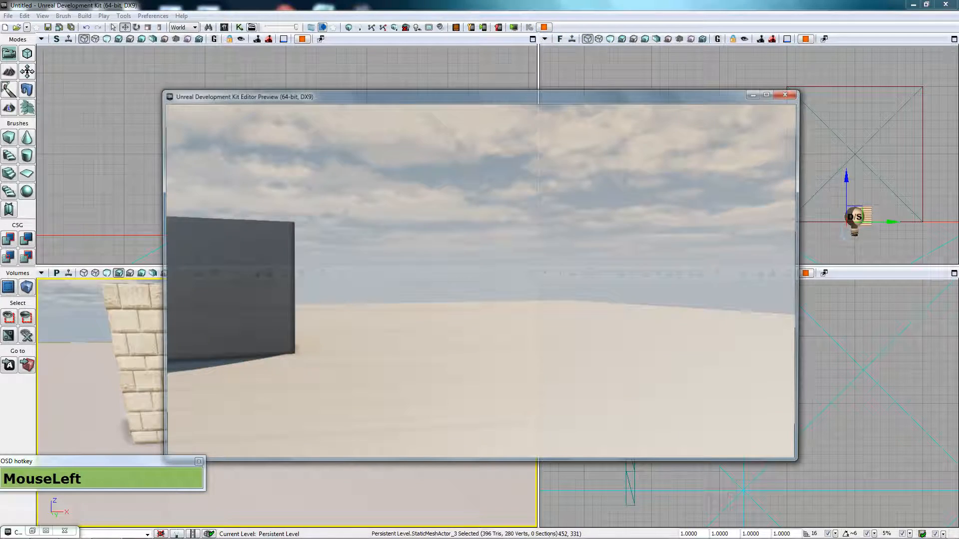
{"action": "key", "text": "w+d"}
{"action": "key", "text": "w+d"}
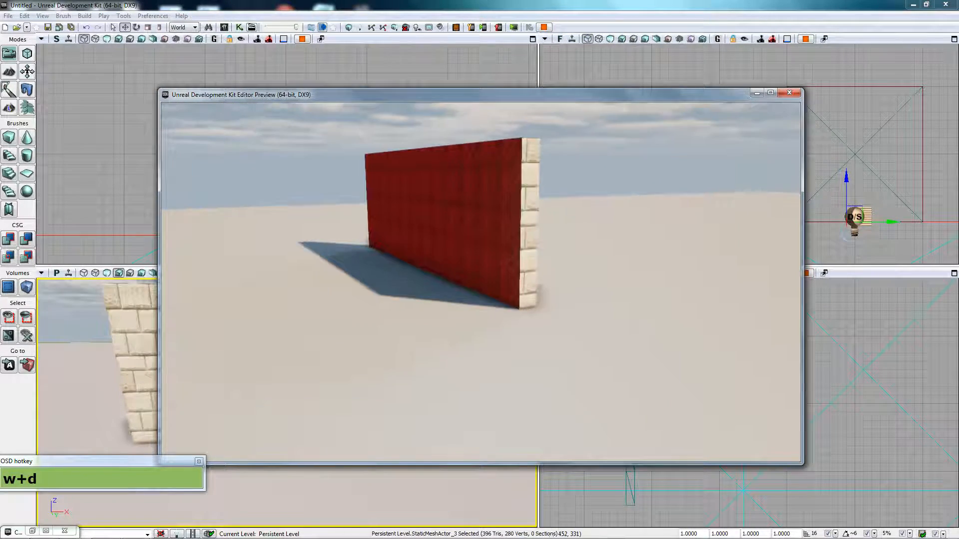
{"action": "key", "text": "d"}
{"action": "key", "text": "d"}
{"action": "key", "text": "d"}
{"action": "key", "text": "d"}
{"action": "key", "text": "d"}
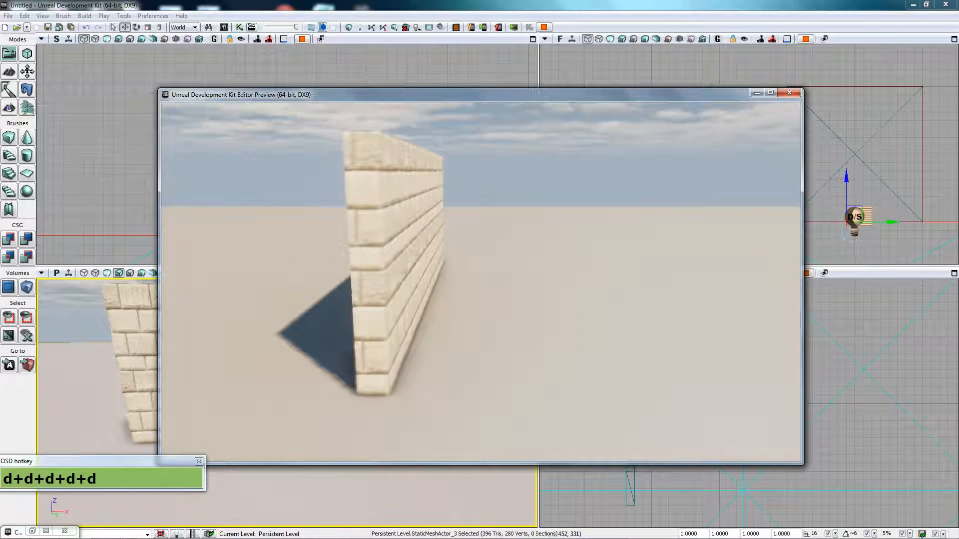
{"action": "key", "text": "d"}
{"action": "key", "text": "d"}
{"action": "key", "text": "d"}
{"action": "key", "text": "d"}
{"action": "key", "text": "d"}
{"action": "key", "text": "d"}
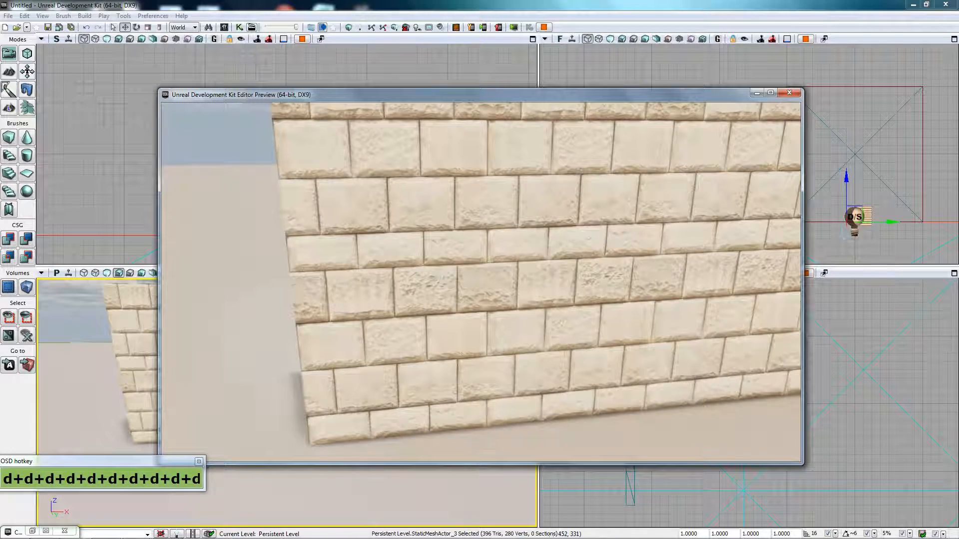
{"action": "key", "text": "s"}
{"action": "key", "text": "d"}
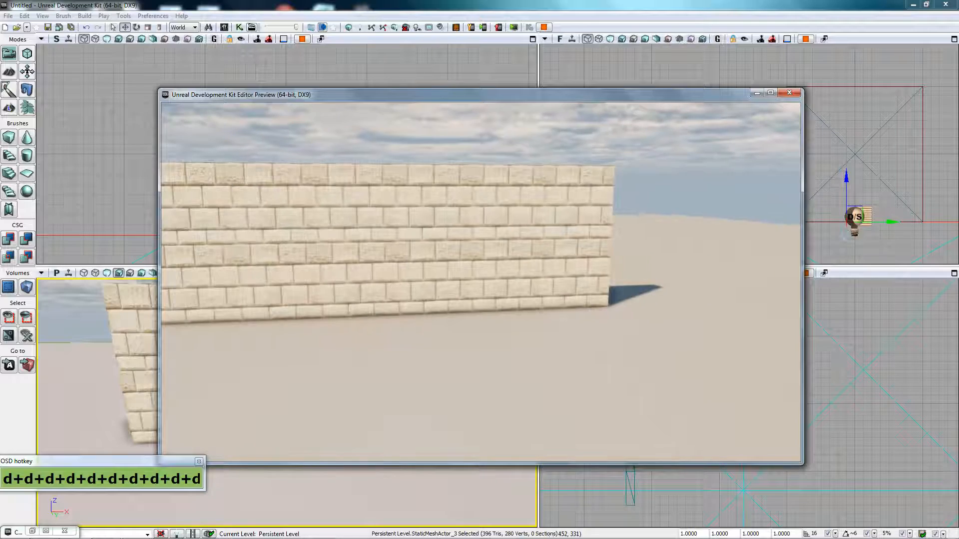
{"action": "key", "text": "w"}
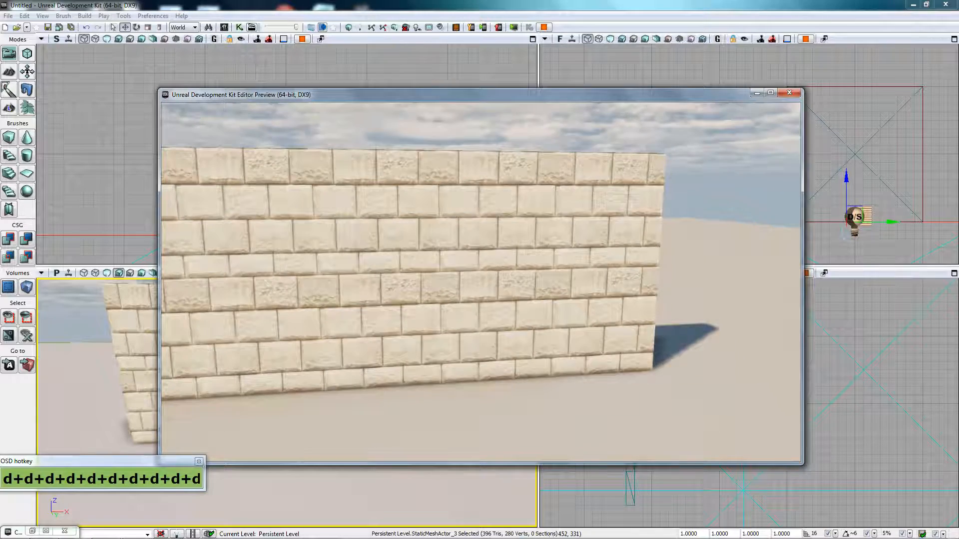
{"action": "key", "text": "a"}
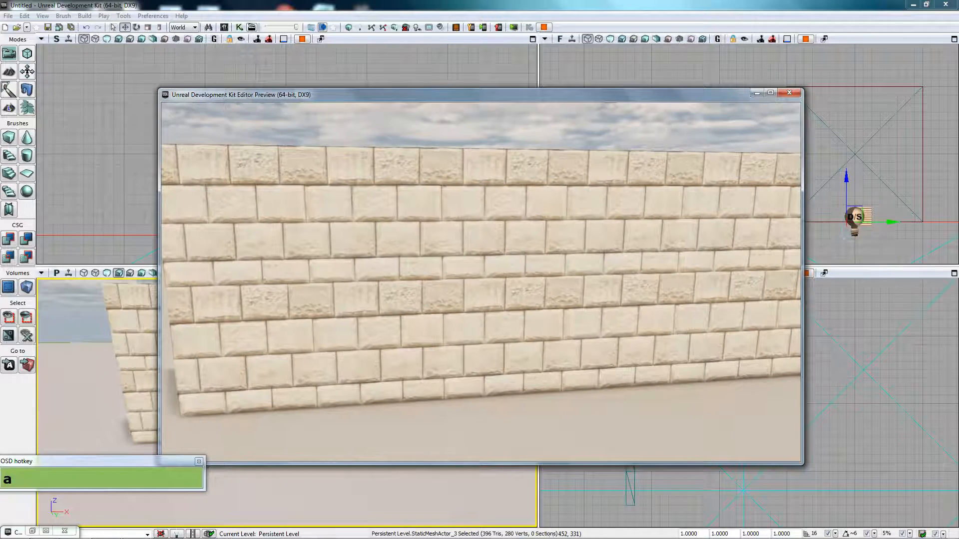
{"action": "key", "text": "w"}
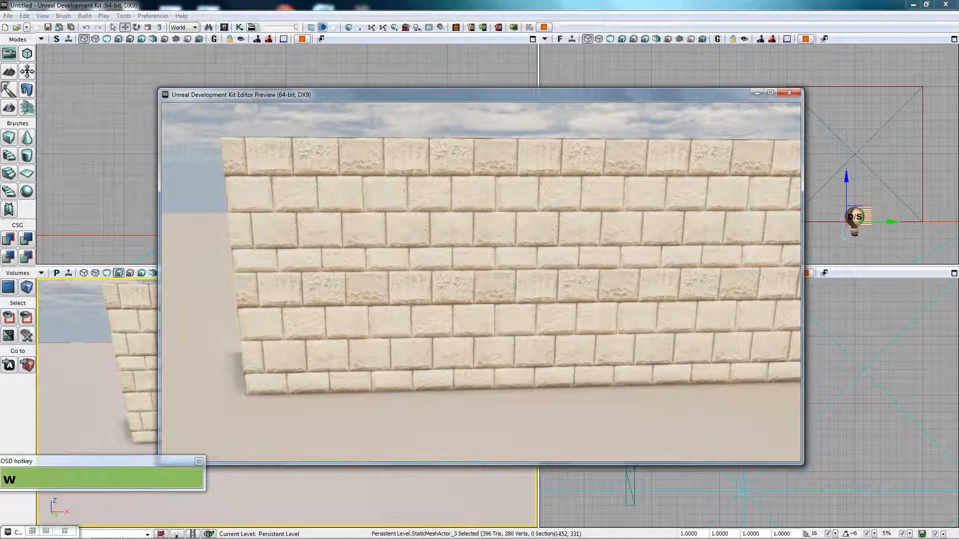
{"action": "key", "text": "w"}
{"action": "key", "text": "w"}
{"action": "key", "text": "w"}
{"action": "key", "text": "w"}
{"action": "key", "text": "w"}
{"action": "key", "text": "w"}
{"action": "key", "text": "w"}
{"action": "key", "text": "w"}
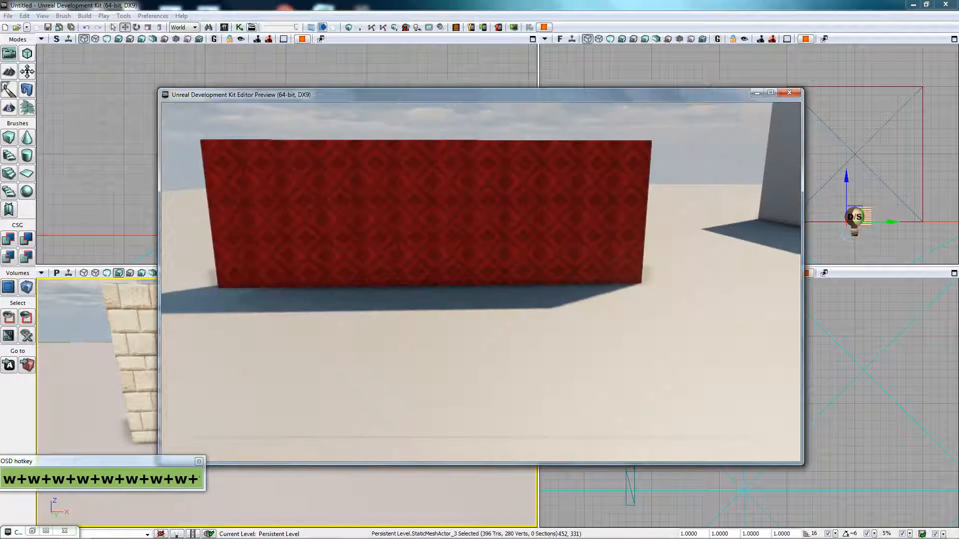
{"action": "key", "text": "w"}
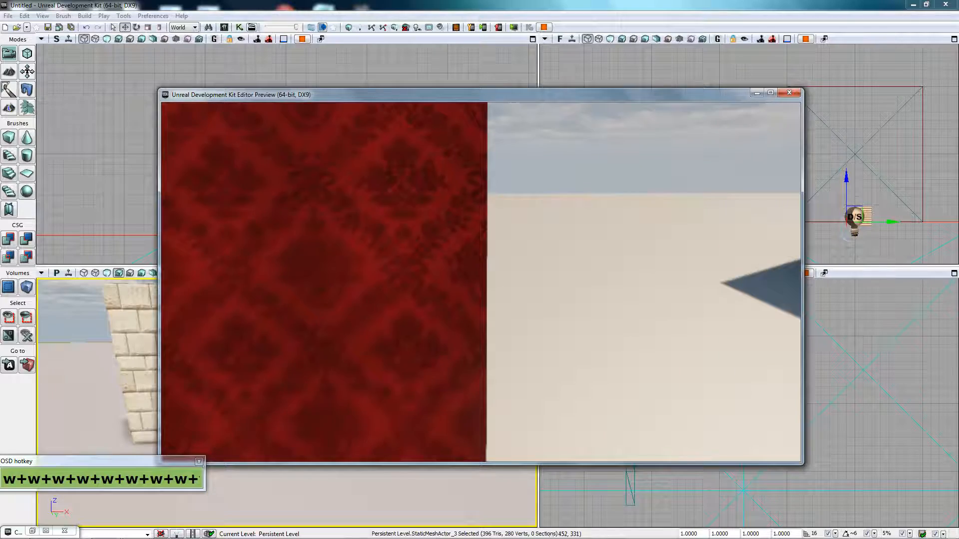
{"action": "key", "text": "d"}
{"action": "key", "text": "s"}
{"action": "key", "text": "s"}
{"action": "key", "text": "s"}
{"action": "key", "text": "s"}
{"action": "key", "text": "s"}
{"action": "key", "text": "s"}
{"action": "key", "text": "s"}
{"action": "key", "text": "s"}
{"action": "key", "text": "s"}
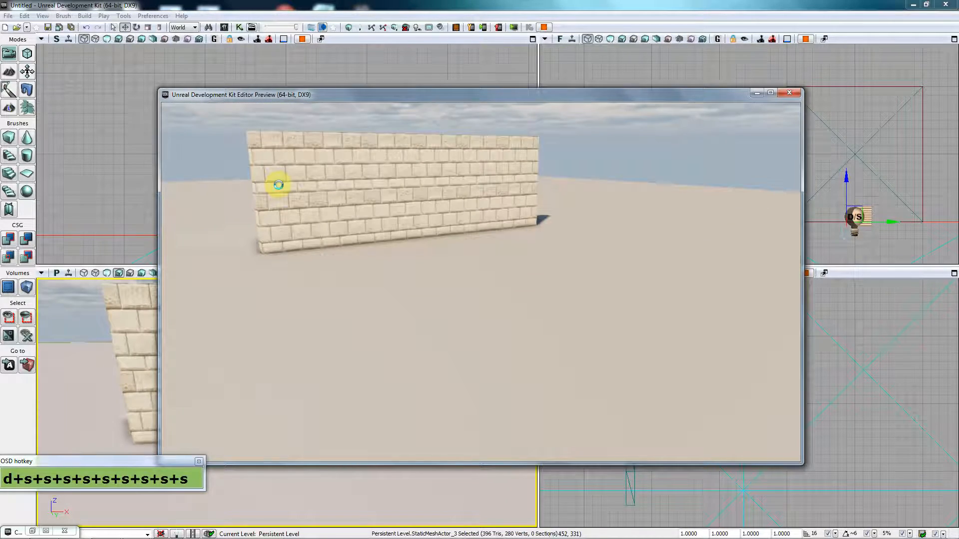
{"action": "key", "text": "Escape"}
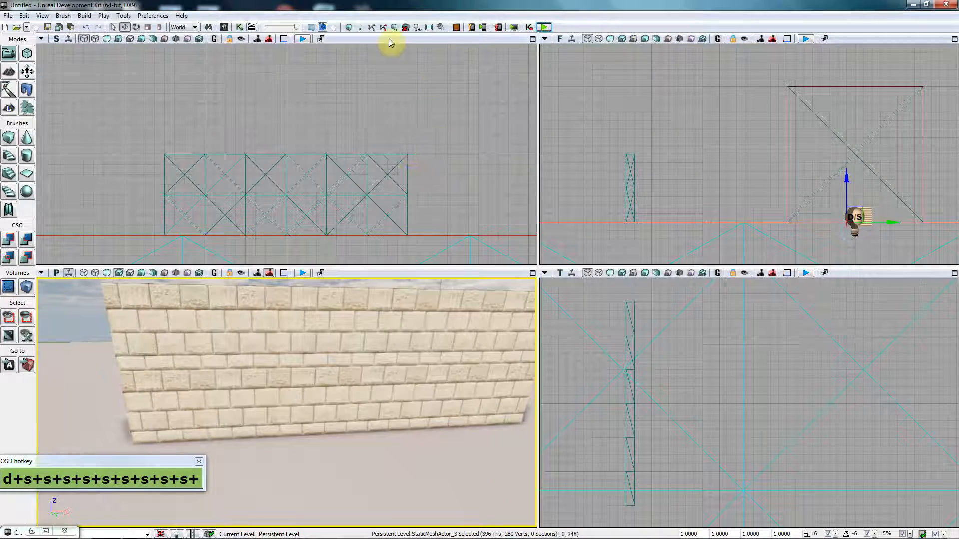
Step: Restore the Content Browser and browse the SMS meshes, selecting Wall_128x32_corner, WindowBase_Curved and Wall_128x128
{"action": "left_click", "coordinate": [223, 29]}
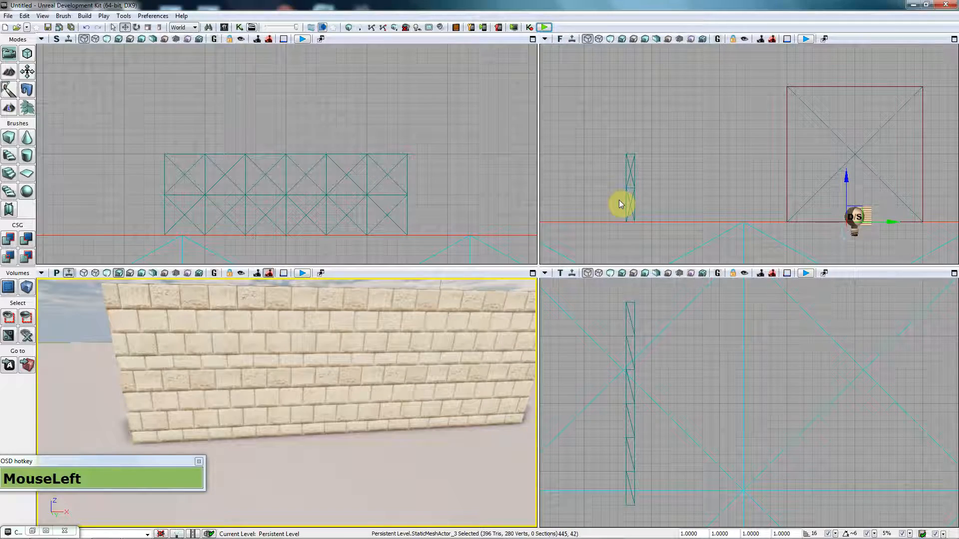
{"action": "left_click", "coordinate": [35, 531]}
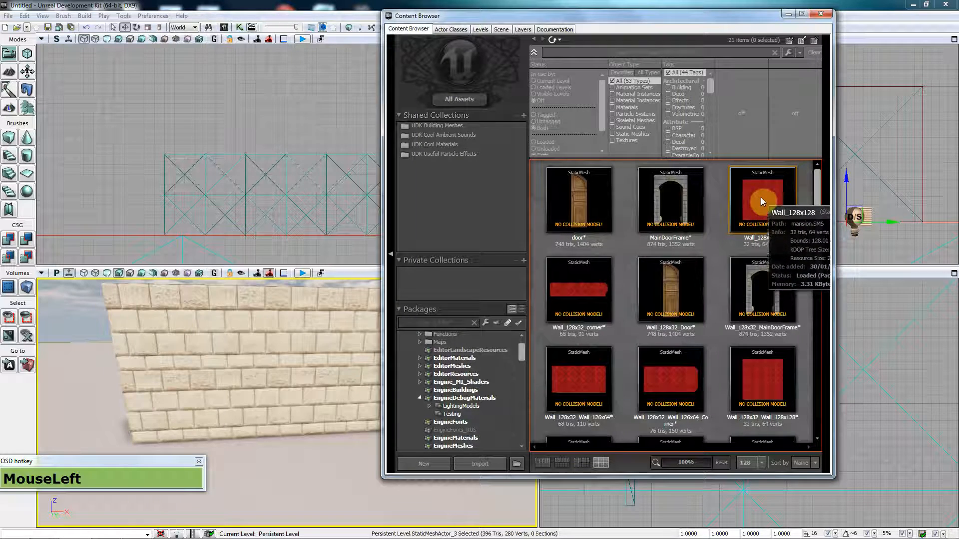
{"action": "left_click", "coordinate": [576, 362]}
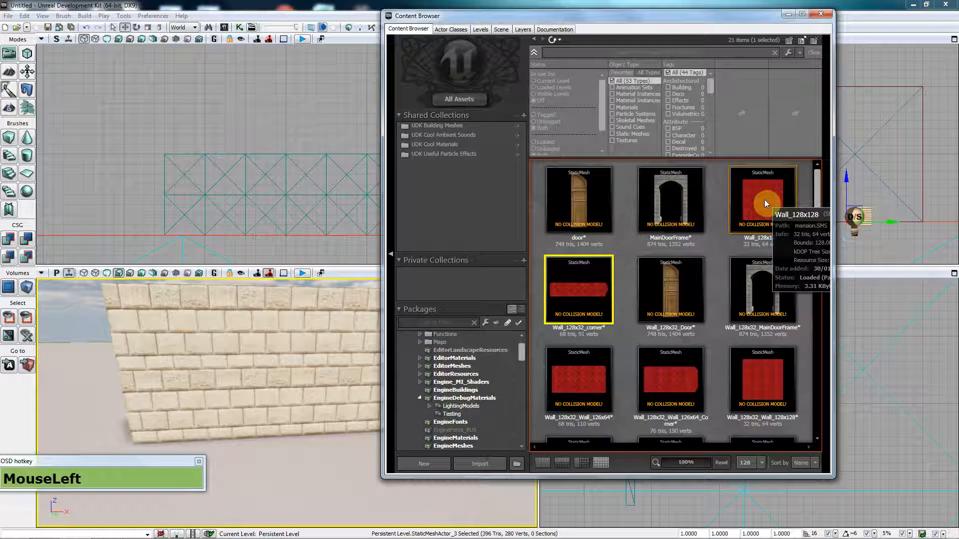
{"action": "left_click_drag", "start_coordinate": [521, 354], "coordinate": [517, 436]}
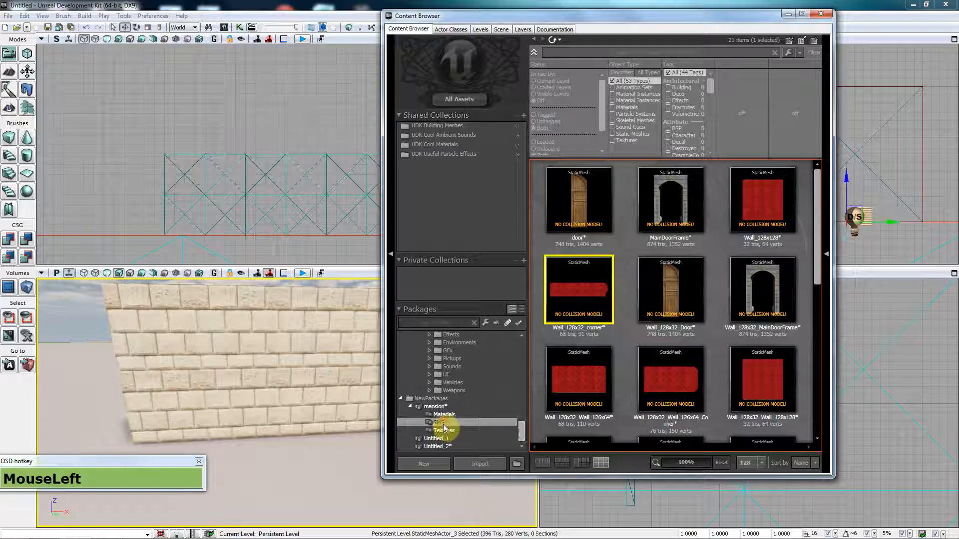
{"action": "left_click_drag", "start_coordinate": [816, 214], "coordinate": [827, 397]}
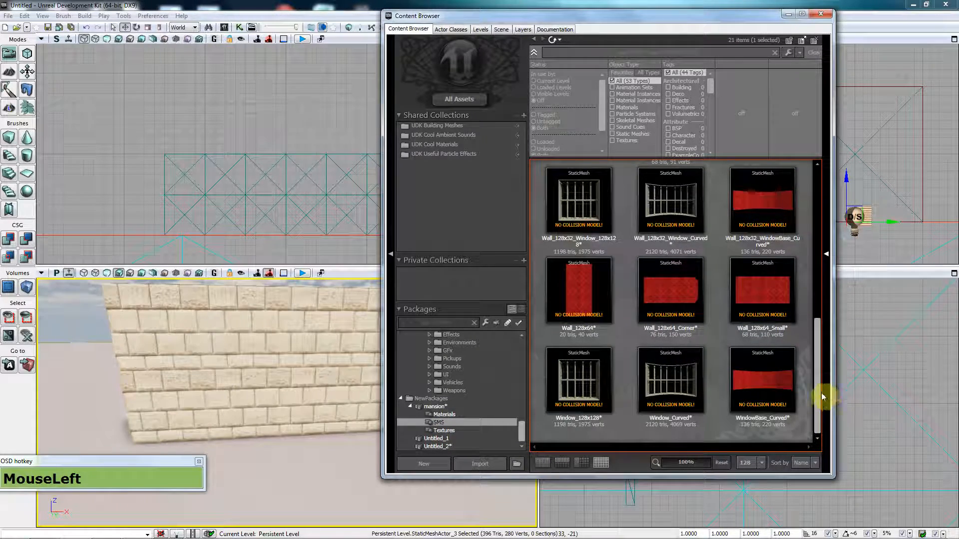
{"action": "left_click", "coordinate": [784, 372]}
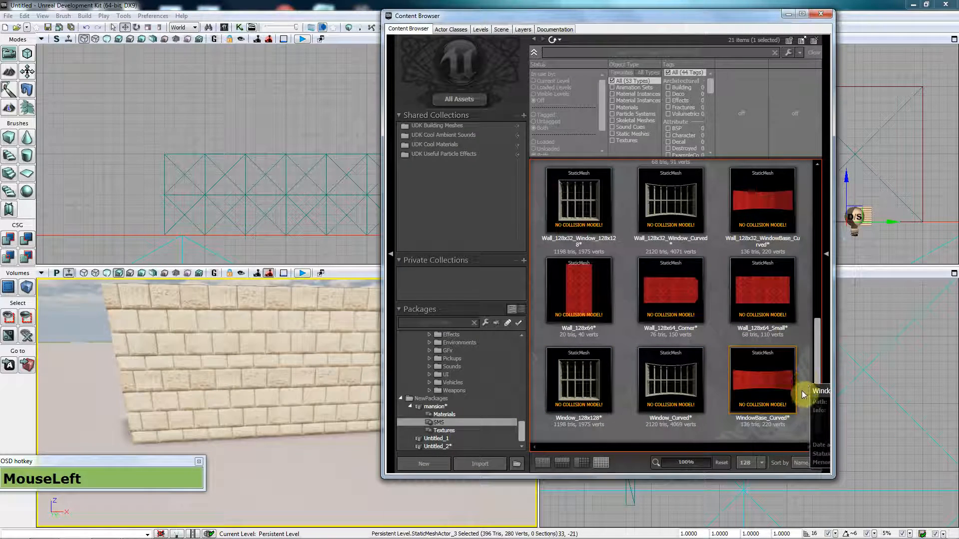
{"action": "left_click_drag", "start_coordinate": [816, 385], "coordinate": [823, 222]}
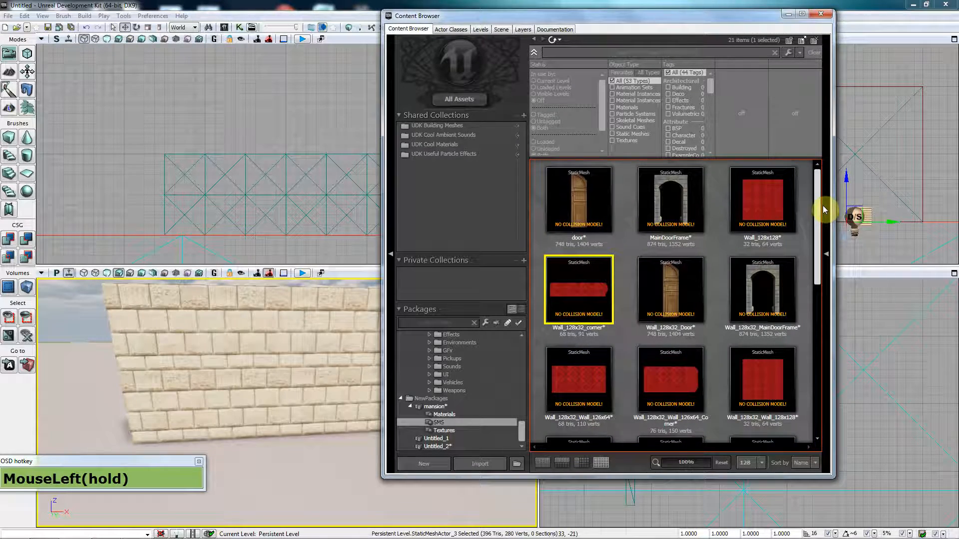
{"action": "left_click_drag", "start_coordinate": [822, 205], "coordinate": [817, 230]}
{"action": "left_click", "coordinate": [762, 204]}
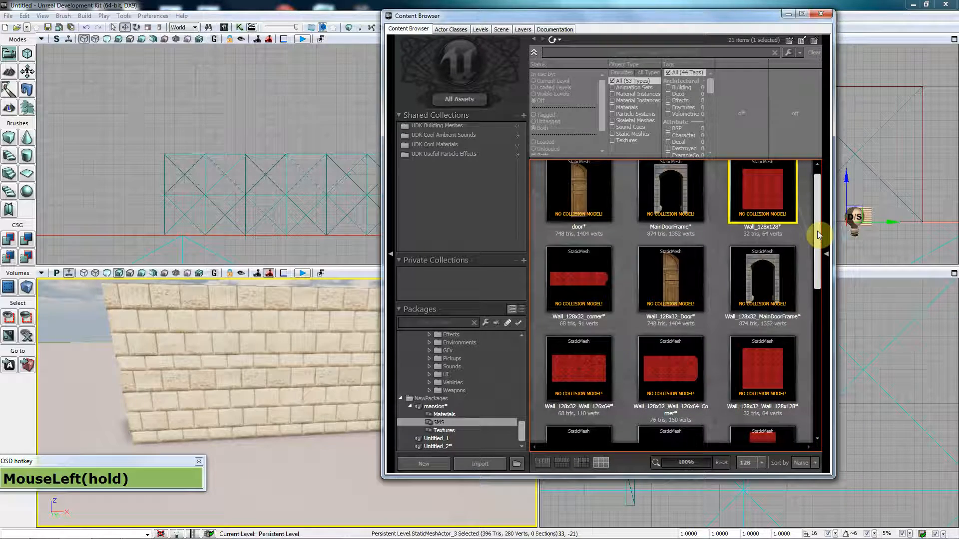
{"action": "mouse_move", "coordinate": [817, 231]}
{"action": "left_mouse_down"}
{"action": "mouse_move", "coordinate": [816, 244]}
{"action": "mouse_move", "coordinate": [816, 229]}
{"action": "left_mouse_up"}
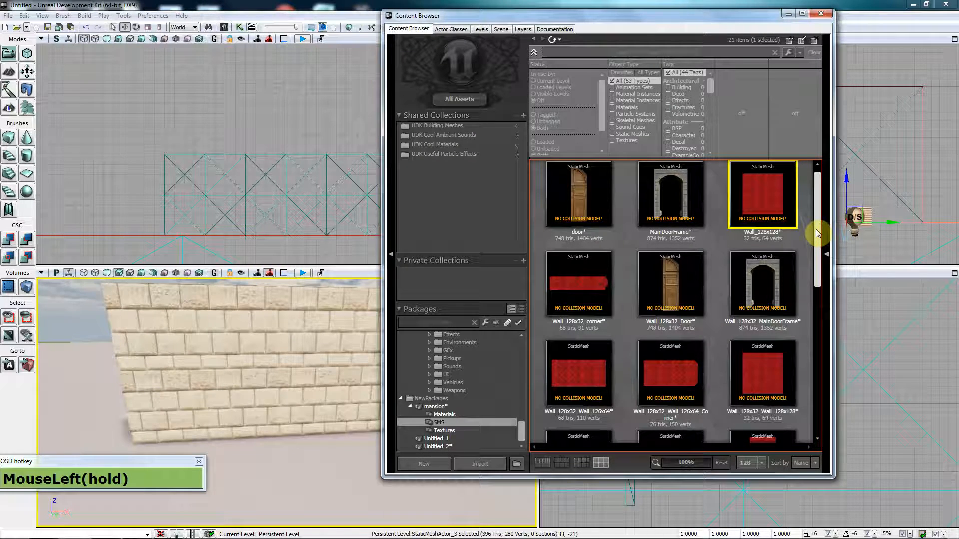
{"action": "left_click_drag", "start_coordinate": [816, 228], "coordinate": [787, 307]}
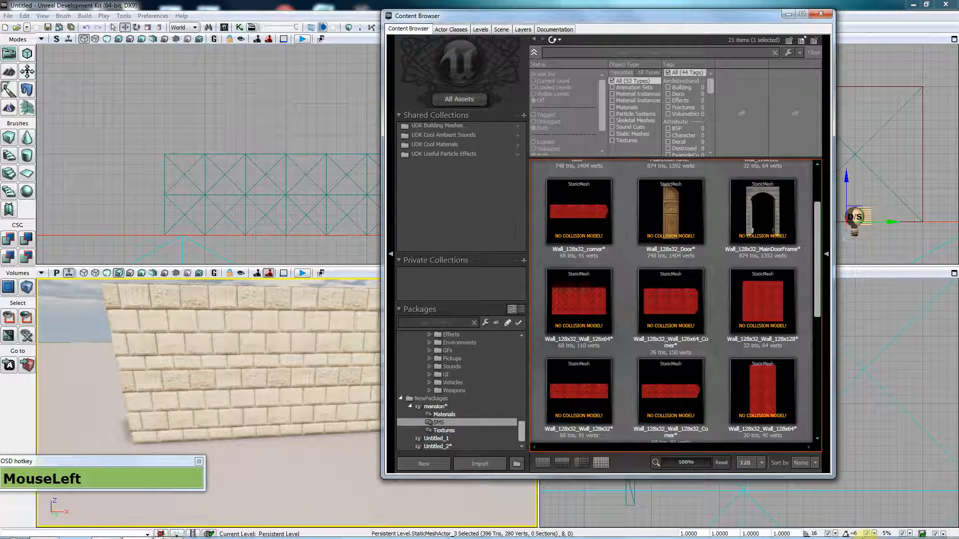
Step: Select the Wall_128x32 meshes and choose Delete on the door mesh
{"action": "left_click", "coordinate": [863, 530]}
{"action": "key", "text": "ctrl"}
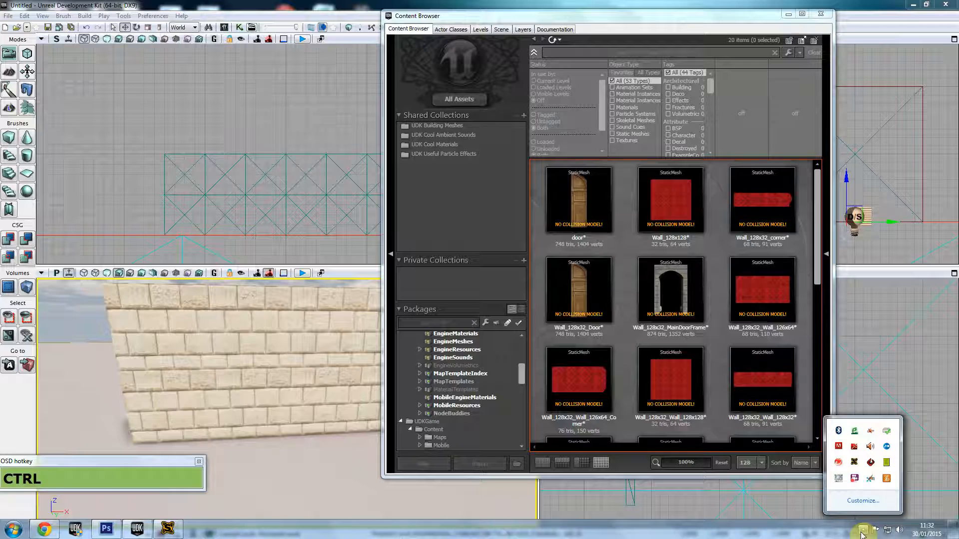
{"action": "scroll", "coordinate": [764, 325], "scroll_direction": "up", "scroll_amount": 2}
{"action": "left_click", "coordinate": [734, 214]}
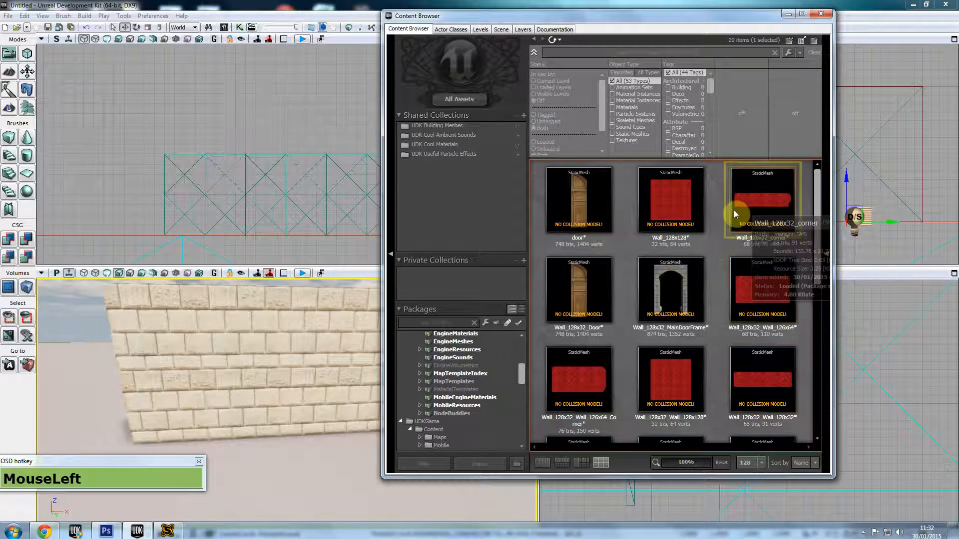
{"action": "left_click", "coordinate": [772, 286]}
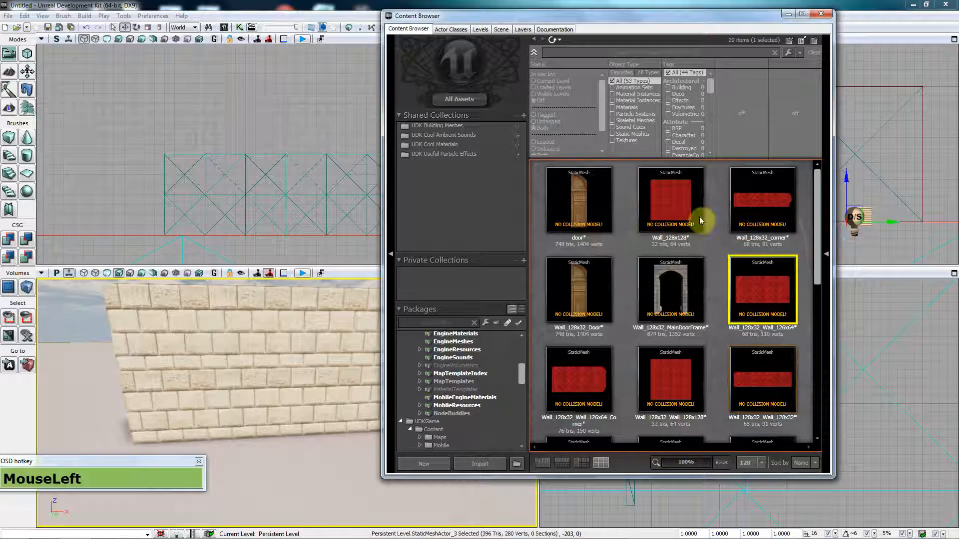
{"action": "right_click", "coordinate": [577, 201]}
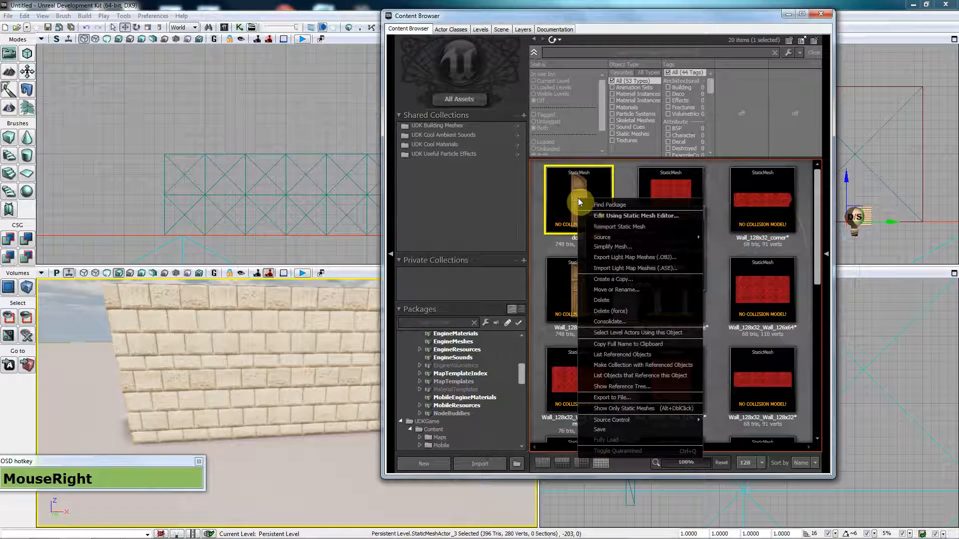
{"action": "left_click", "coordinate": [616, 303]}
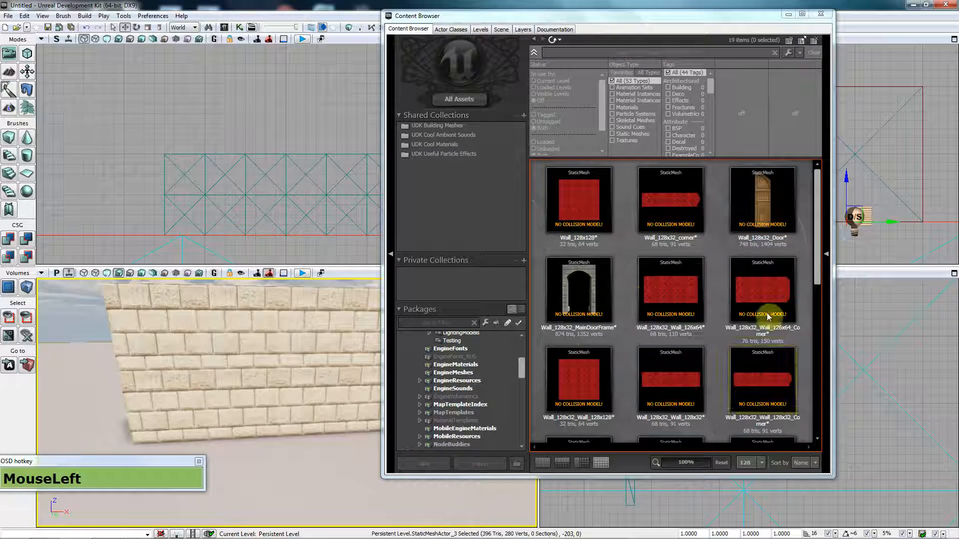
Step: Delete Wall_128x32_Wall_128x128, then dismiss the Wall_128x32_Wall_126x64_Corner options unchanged
{"action": "left_click", "coordinate": [583, 387]}
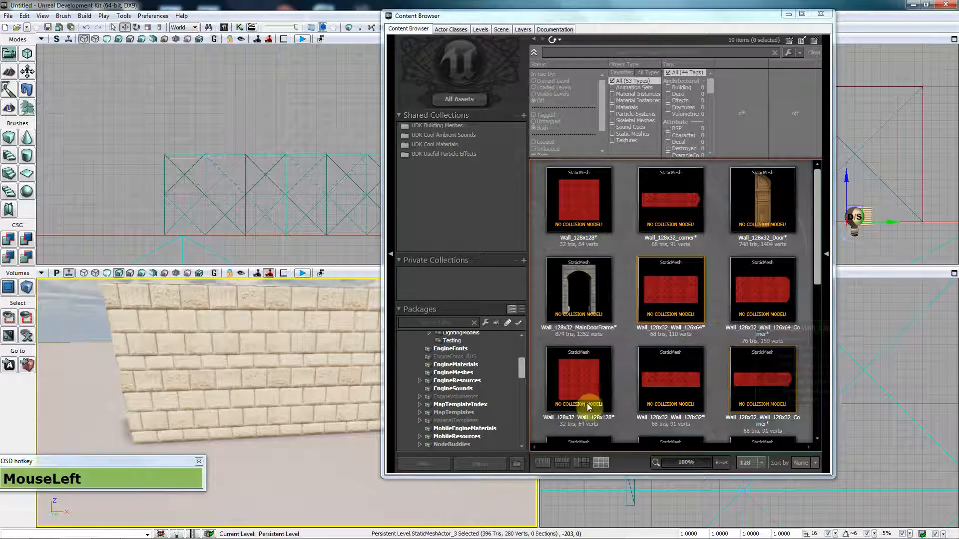
{"action": "right_click", "coordinate": [578, 377]}
{"action": "left_click", "coordinate": [625, 218]}
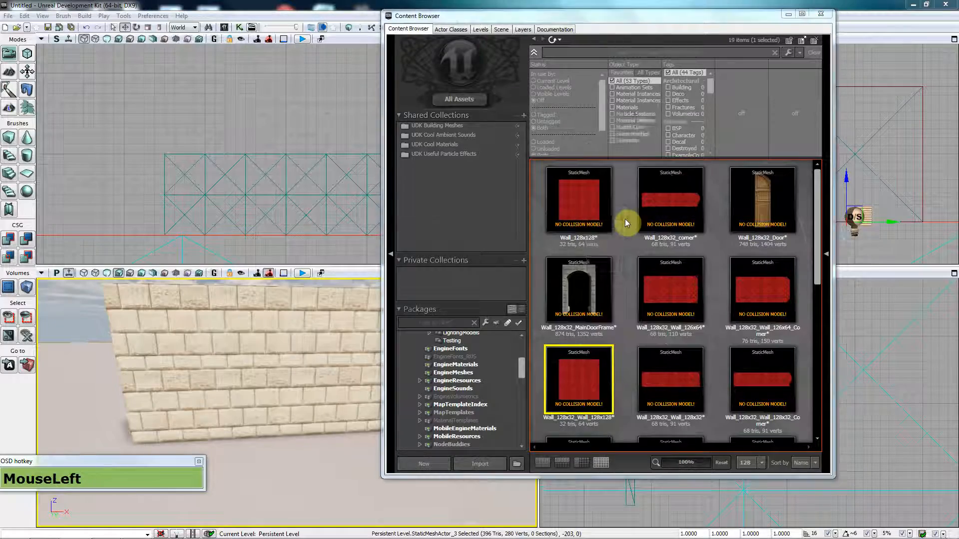
{"action": "left_click", "coordinate": [579, 268]}
{"action": "mouse_move", "coordinate": [823, 268]}
{"action": "left_mouse_down"}
{"action": "mouse_move", "coordinate": [822, 339]}
{"action": "mouse_move", "coordinate": [821, 280]}
{"action": "left_mouse_up"}
{"action": "right_click", "coordinate": [777, 225]}
{"action": "left_click", "coordinate": [615, 271]}
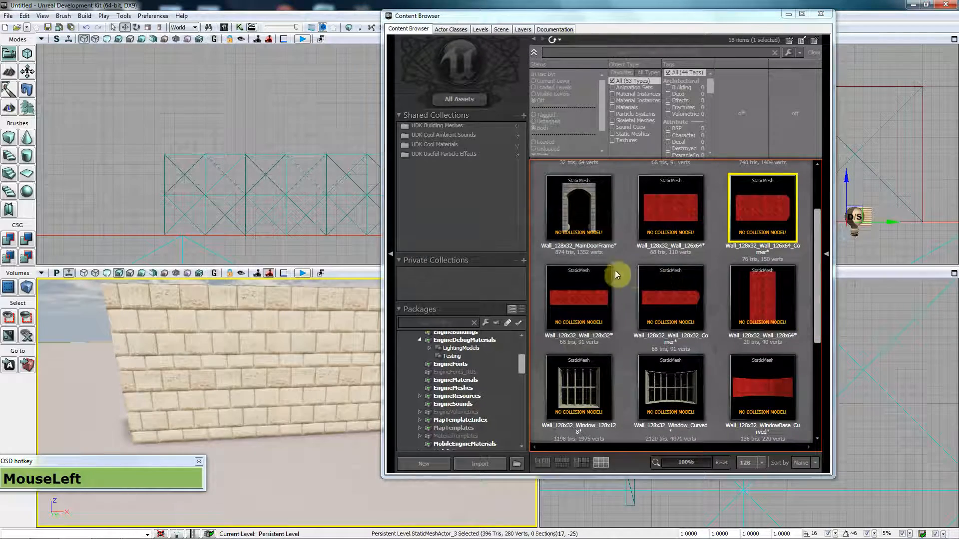
Step: Choose Delete on the Wall_128x64 and Wall_128x32_WindowBase_Curved meshes
{"action": "right_click", "coordinate": [764, 385]}
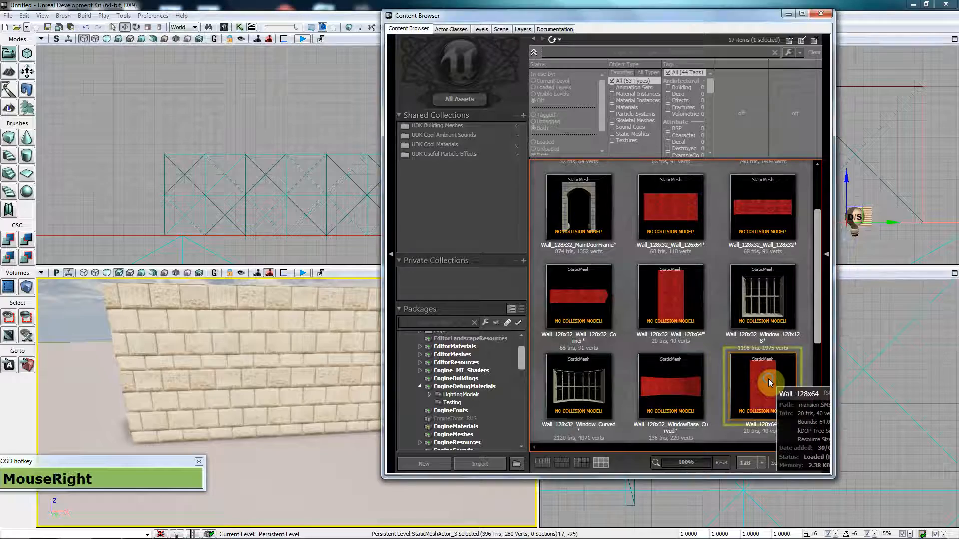
{"action": "left_click", "coordinate": [810, 221]}
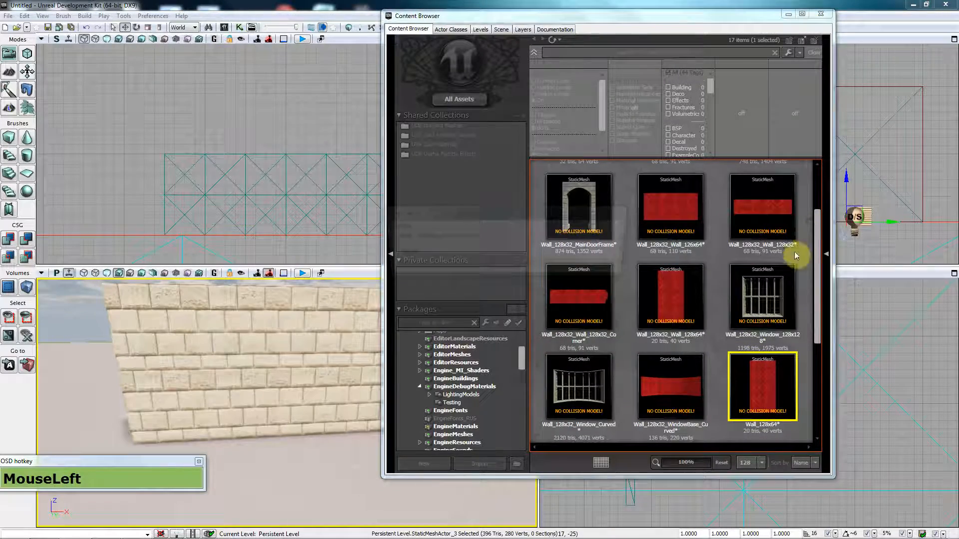
{"action": "left_click_drag", "start_coordinate": [818, 302], "coordinate": [816, 384]}
{"action": "left_click", "coordinate": [678, 190]}
{"action": "right_click", "coordinate": [678, 190]}
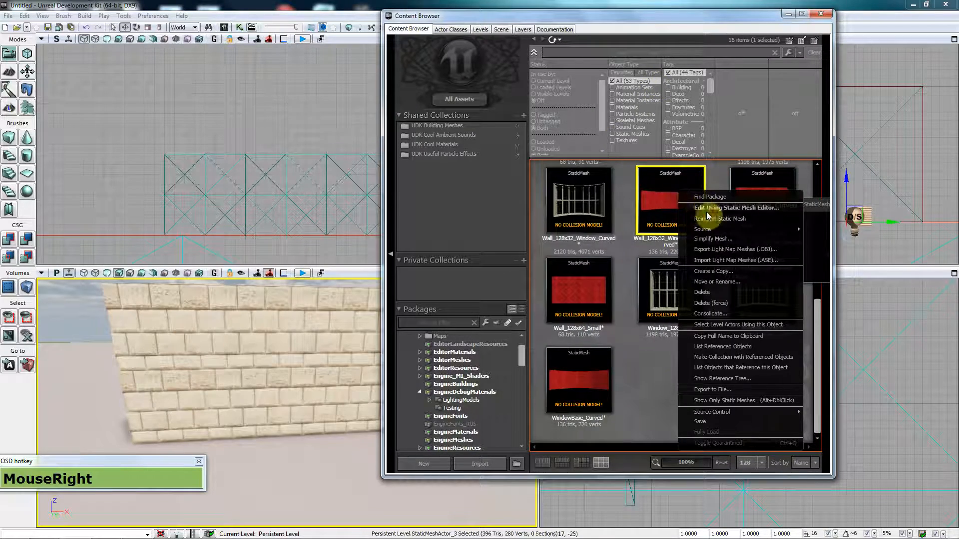
{"action": "left_click", "coordinate": [713, 287]}
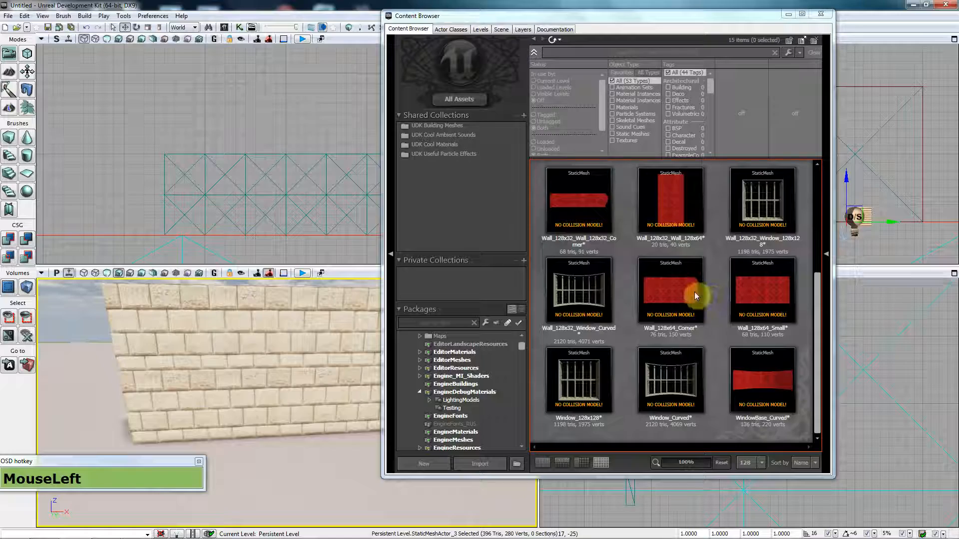
Step: Choose Delete on Window_Curved, Wall_128x32_Window_128x128 and Wall_128x32_corner
{"action": "right_click", "coordinate": [680, 384]}
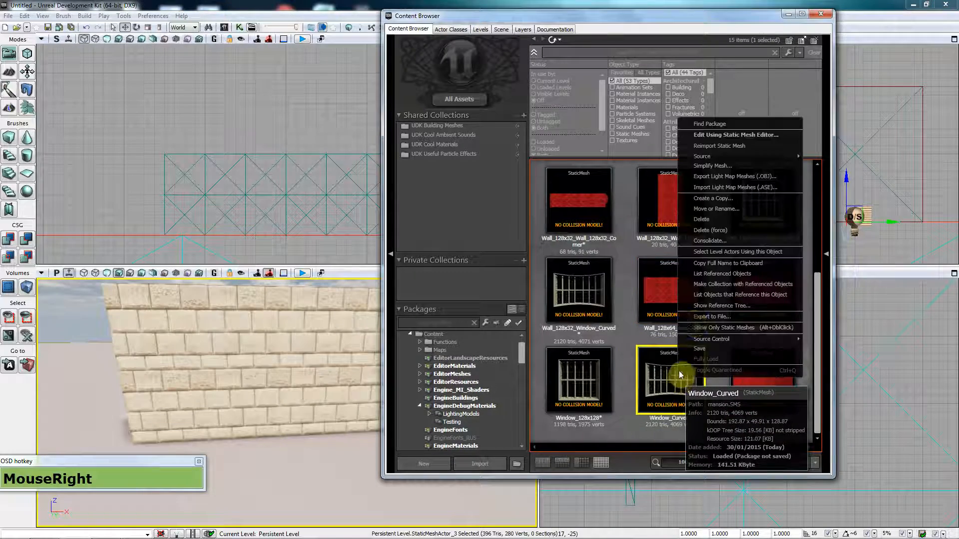
{"action": "left_click", "coordinate": [717, 221]}
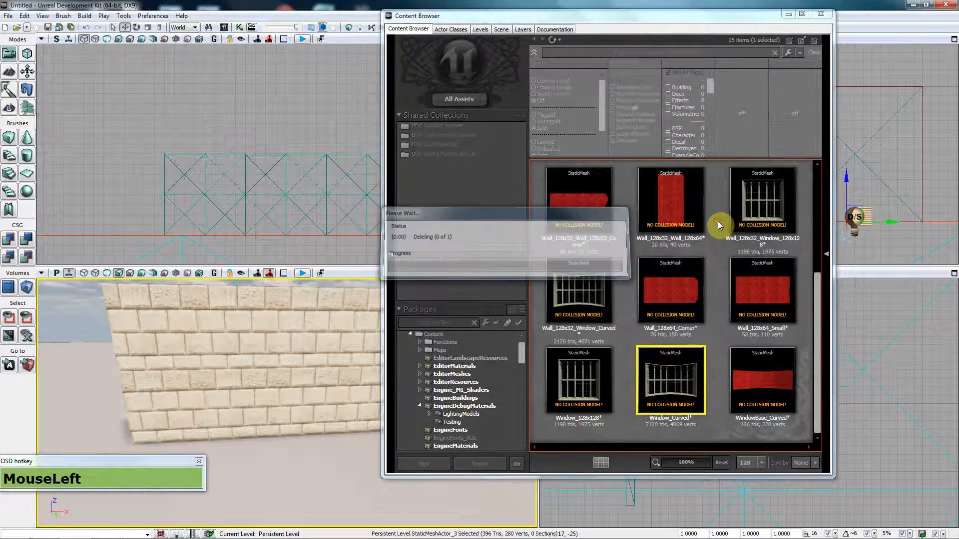
{"action": "right_click", "coordinate": [753, 212]}
{"action": "left_click", "coordinate": [785, 312]}
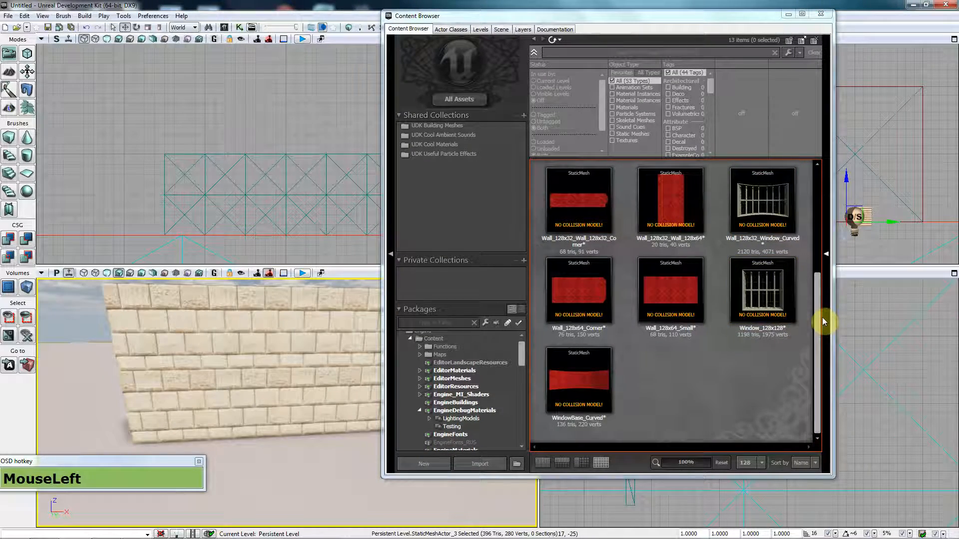
{"action": "left_click_drag", "start_coordinate": [817, 300], "coordinate": [817, 206]}
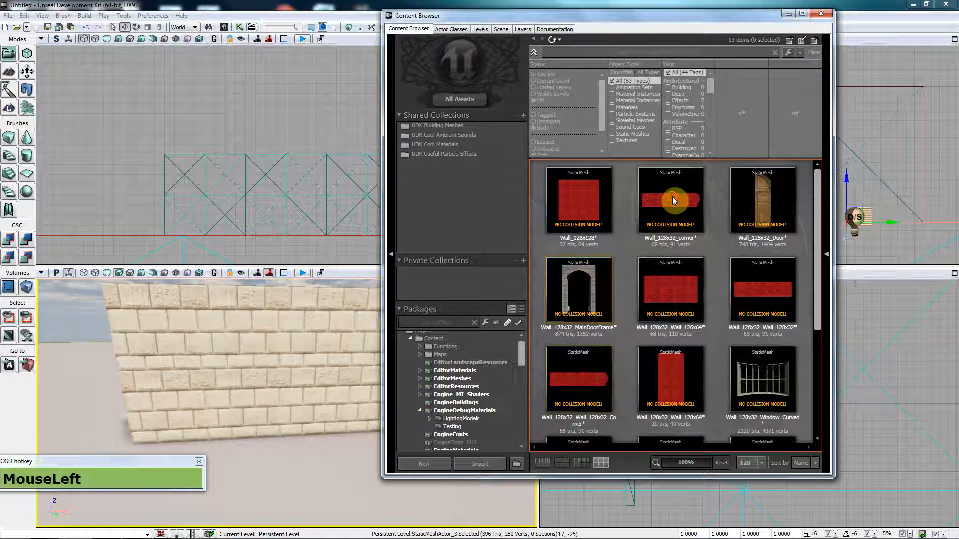
{"action": "right_click", "coordinate": [672, 196]}
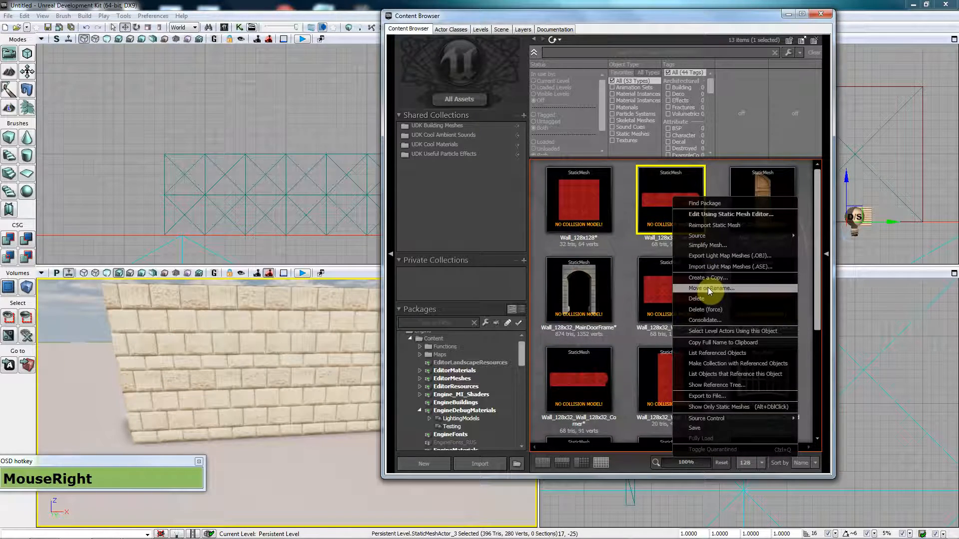
{"action": "left_click", "coordinate": [717, 297]}
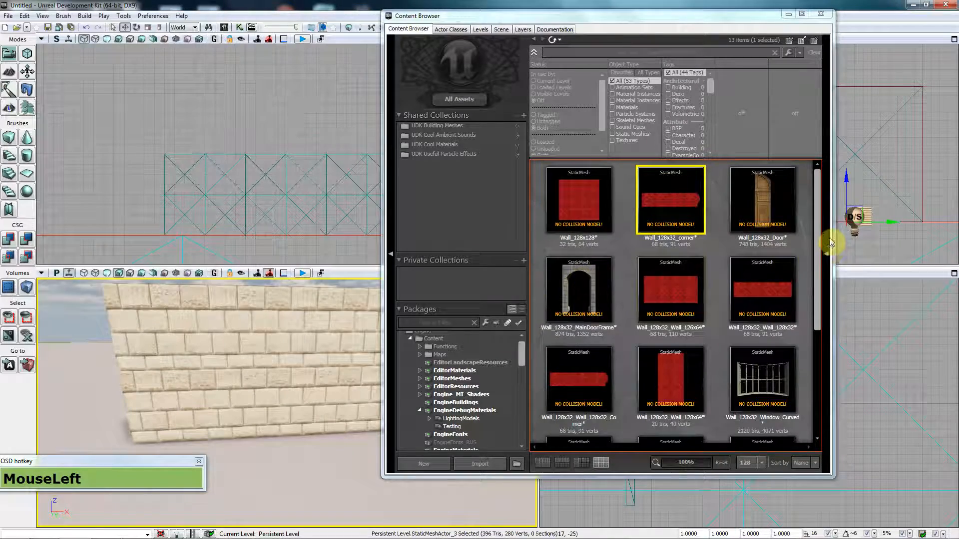
Step: Select all twelve remaining meshes to count them, then clear the selection
{"action": "left_click_drag", "start_coordinate": [829, 222], "coordinate": [828, 298]}
{"action": "left_click", "coordinate": [573, 213]}
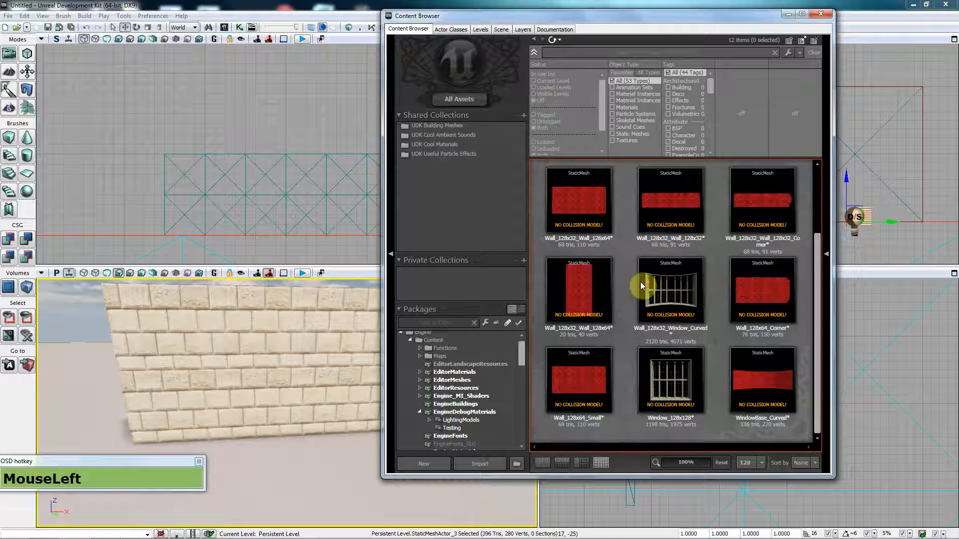
{"action": "scroll", "coordinate": [640, 285], "scroll_direction": "up", "scroll_amount": 3}
{"action": "left_click_drag", "start_coordinate": [582, 213], "coordinate": [835, 360]}
{"action": "left_click", "coordinate": [785, 396], "text": "shift"}
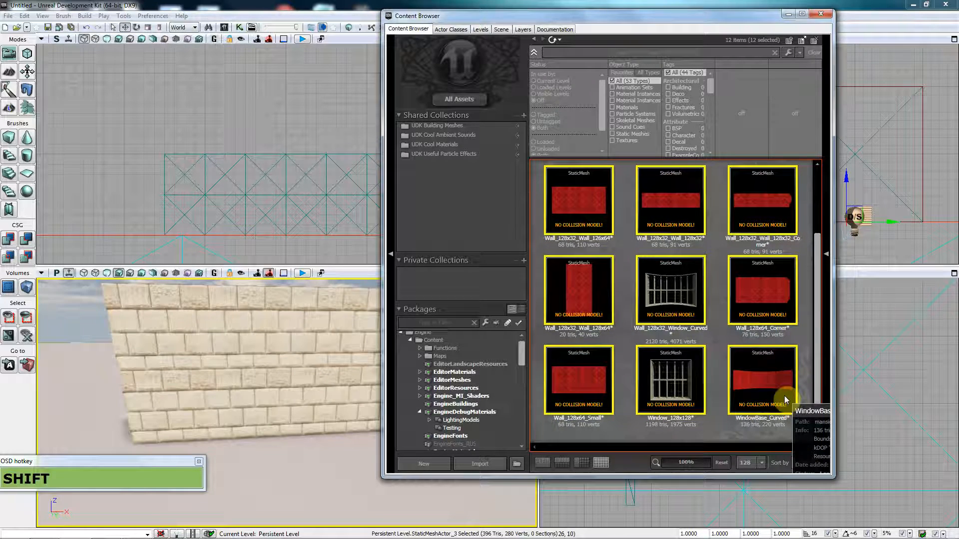
{"action": "left_click", "coordinate": [806, 363]}
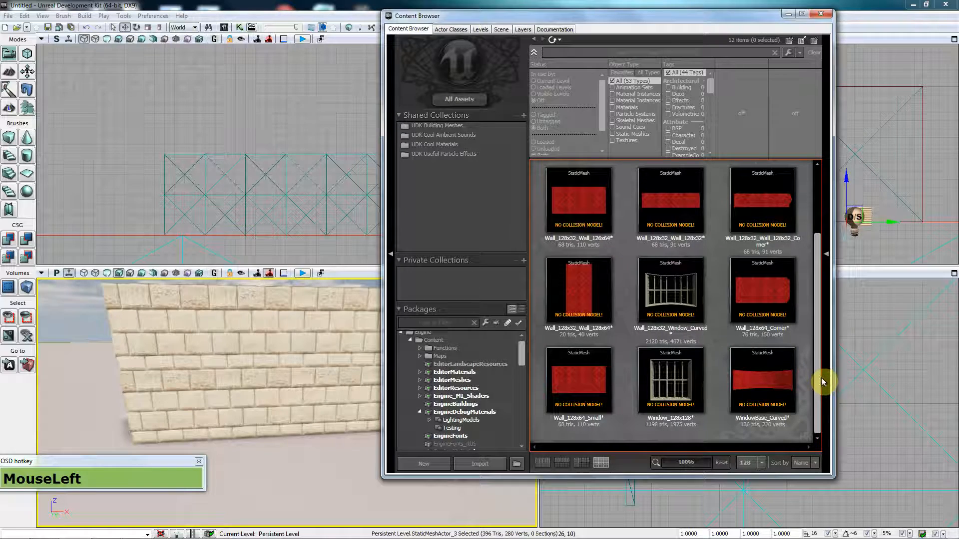
Step: Delete the stray Wall_128x32_Wall_126x64 mesh from the package
{"action": "mouse_move", "coordinate": [820, 379]}
{"action": "left_mouse_down"}
{"action": "mouse_move", "coordinate": [821, 310]}
{"action": "mouse_move", "coordinate": [816, 376]}
{"action": "left_mouse_up"}
{"action": "left_click", "coordinate": [576, 214]}
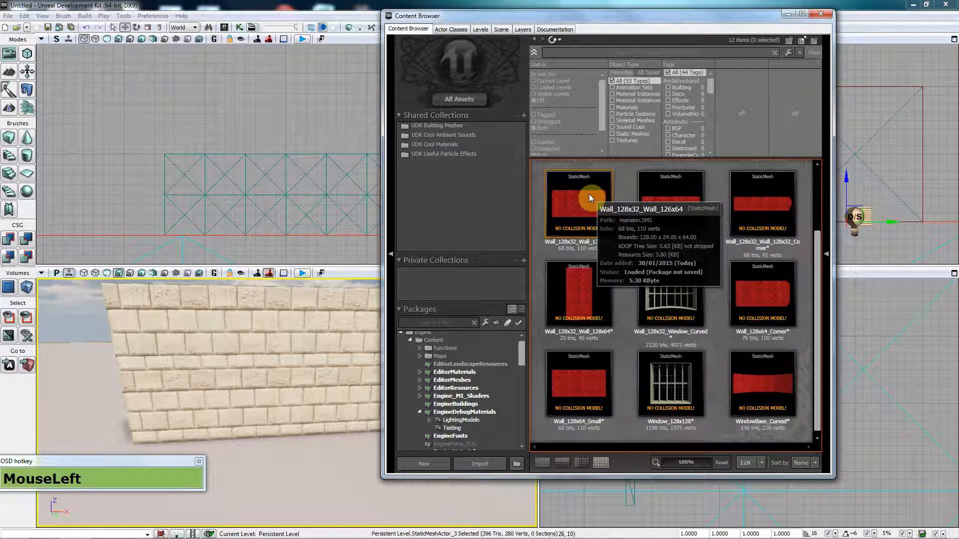
{"action": "left_click", "coordinate": [652, 219]}
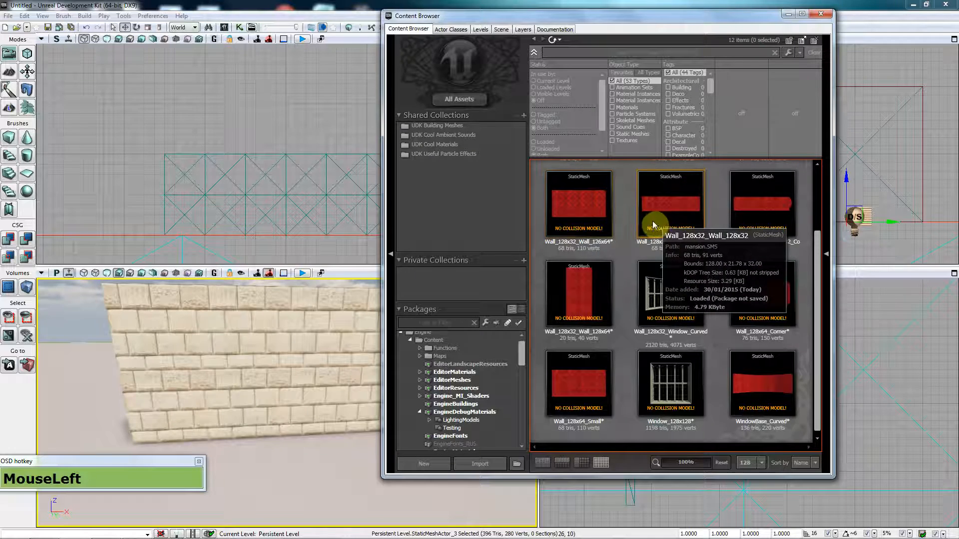
{"action": "right_click", "coordinate": [602, 200]}
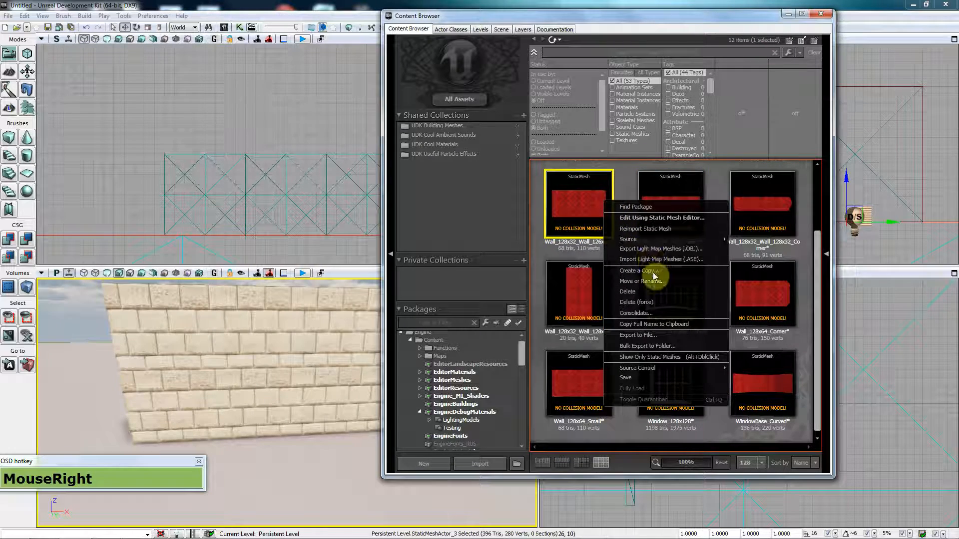
{"action": "left_click", "coordinate": [652, 292]}
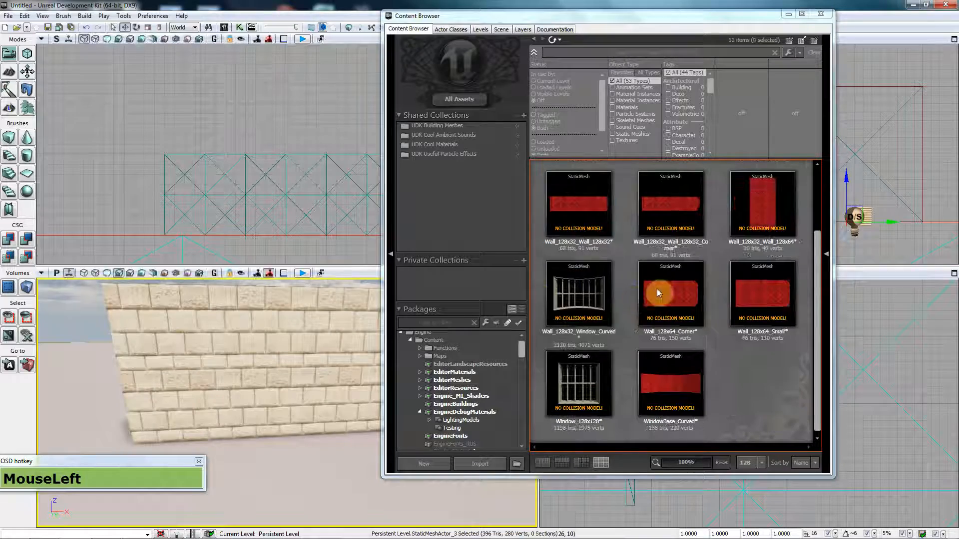
Step: Range-select Wall_128x128 through WindowBase_Curved to confirm eleven meshes remain, then deselect
{"action": "scroll", "coordinate": [652, 287], "scroll_direction": "up", "scroll_amount": 1}
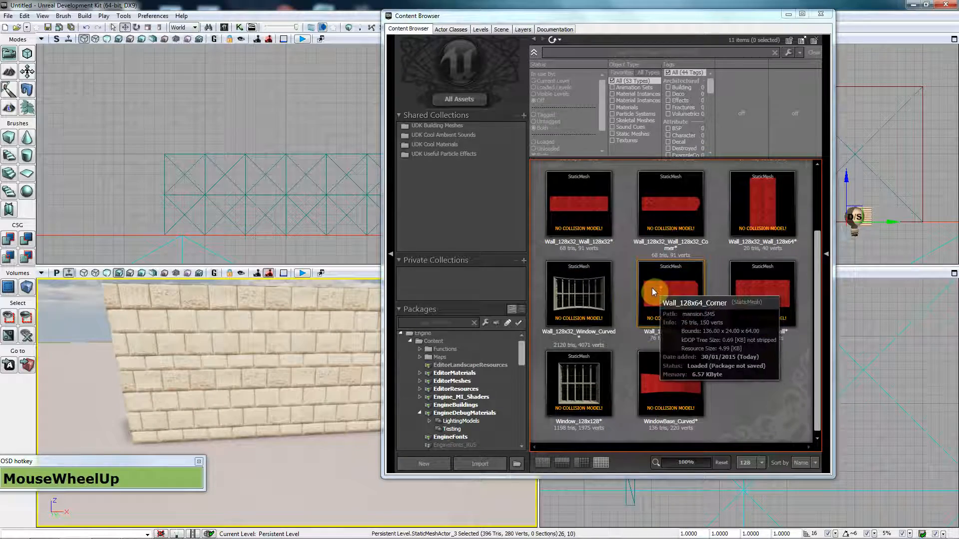
{"action": "left_click", "coordinate": [581, 195]}
{"action": "scroll", "coordinate": [659, 299], "scroll_direction": "up", "scroll_amount": 2}
{"action": "left_click", "coordinate": [600, 222]}
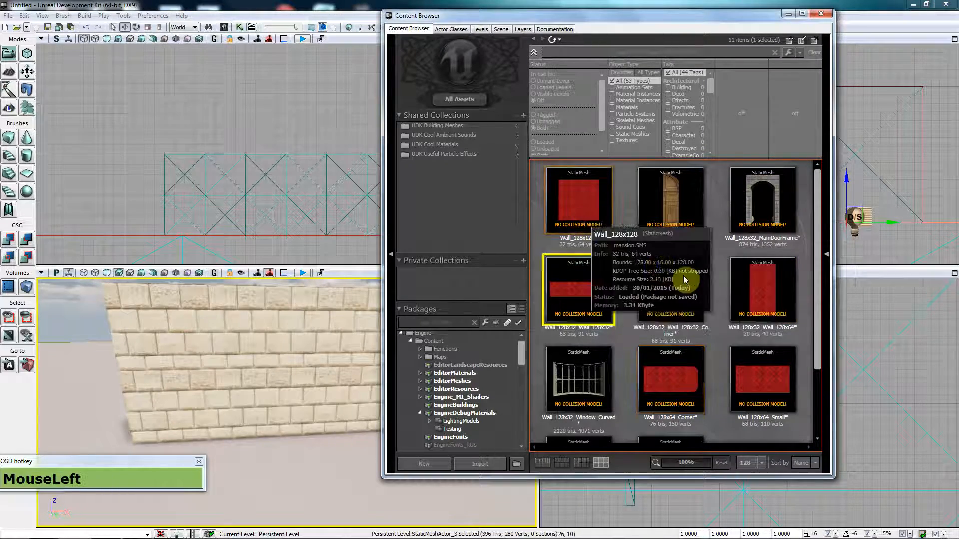
{"action": "scroll", "coordinate": [717, 348], "scroll_direction": "down", "scroll_amount": 1}
{"action": "scroll", "coordinate": [717, 348], "scroll_direction": "down", "scroll_amount": 1}
{"action": "left_click", "coordinate": [678, 383], "text": "shift"}
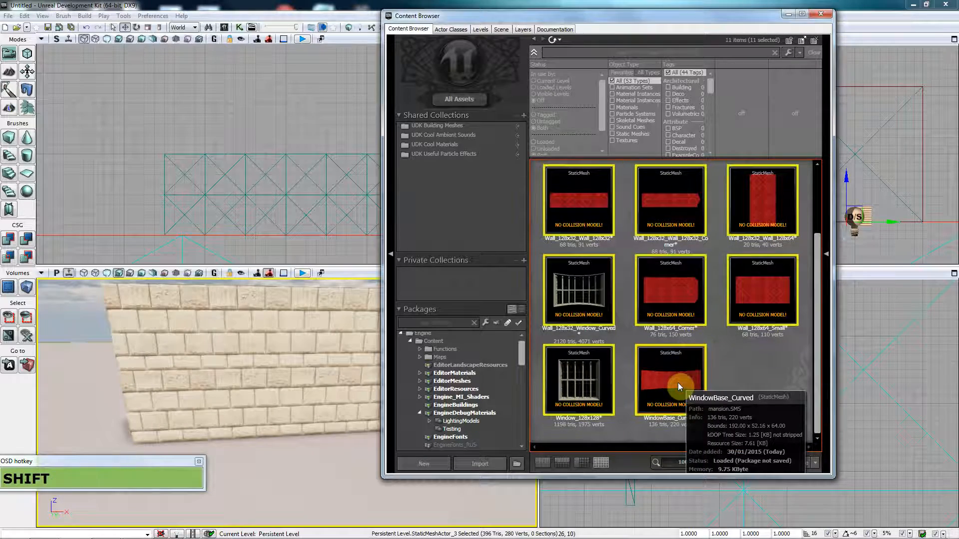
{"action": "left_click", "coordinate": [747, 373]}
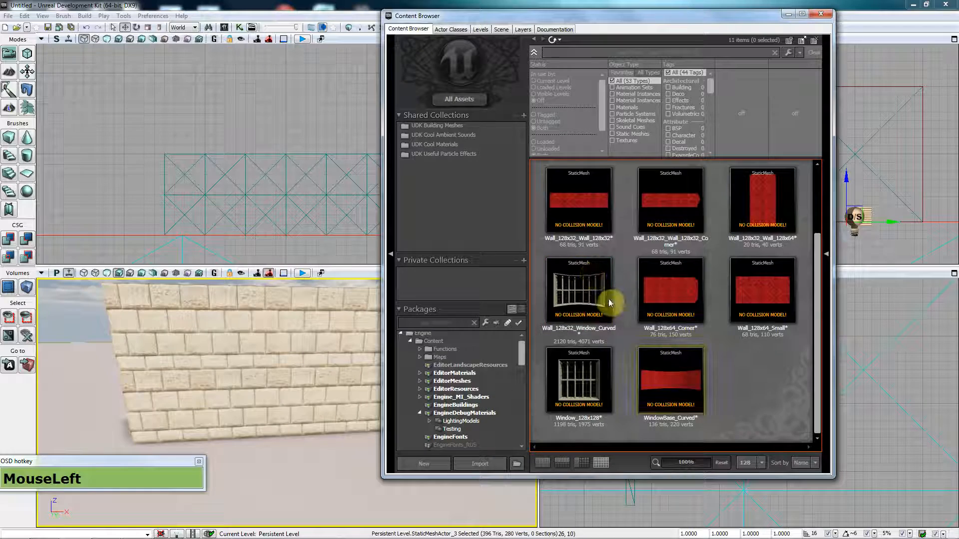
{"action": "left_click_drag", "start_coordinate": [816, 330], "coordinate": [813, 354]}
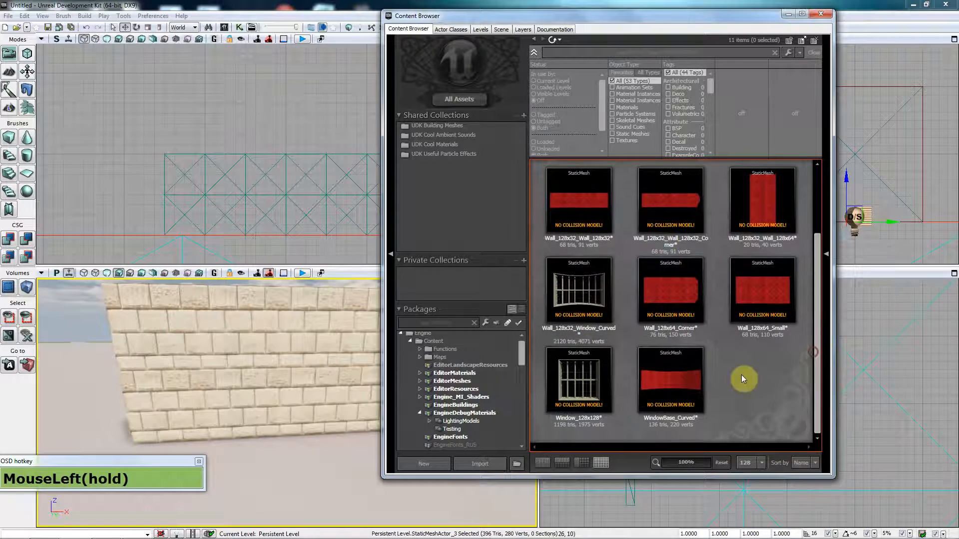
{"action": "left_click_drag", "start_coordinate": [521, 355], "coordinate": [522, 443]}
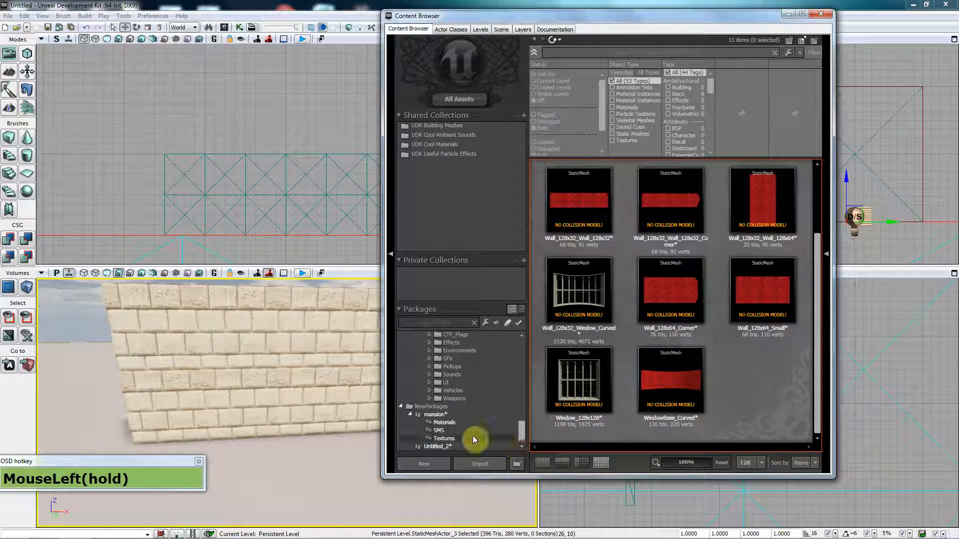
Step: Choose Save on the mansion package and browse to Desktop > 3Ds and textures
{"action": "left_click", "coordinate": [433, 414]}
{"action": "right_click", "coordinate": [435, 414]}
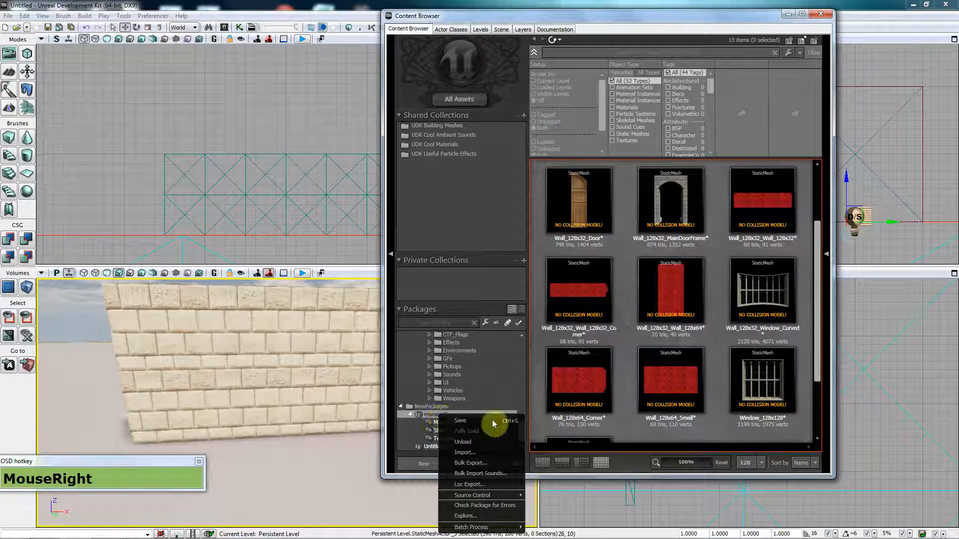
{"action": "left_click", "coordinate": [492, 421]}
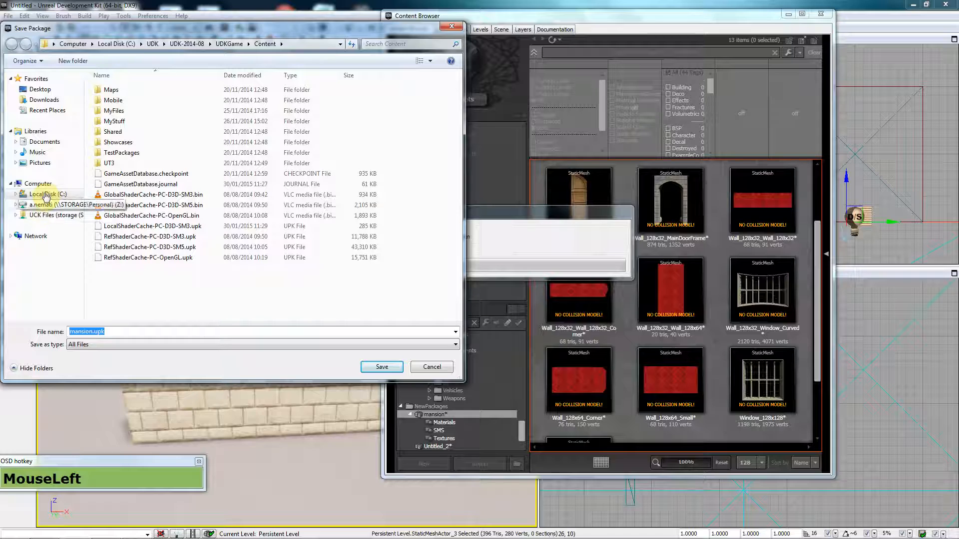
{"action": "left_click", "coordinate": [40, 89]}
{"action": "left_click", "coordinate": [336, 172]}
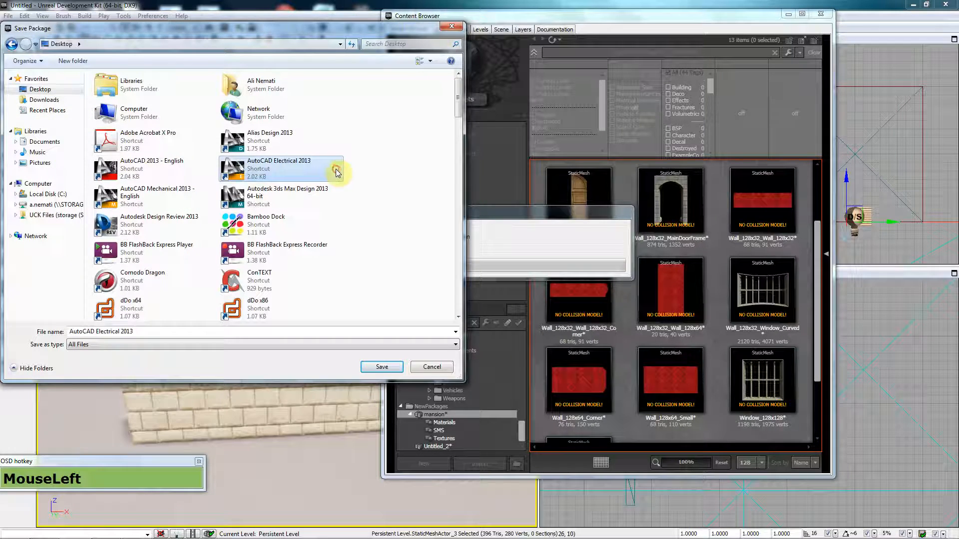
{"action": "type", "text": "3d"}
{"action": "key", "text": "Return"}
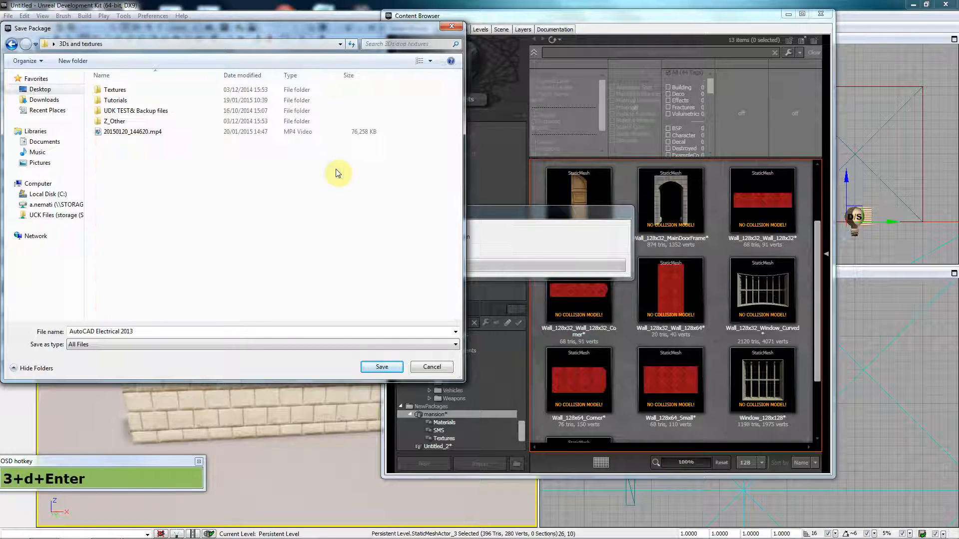
Step: Go into Tutorials > 00_Video Tutorials > 3Ds_Max > Mansion and save as MansionPK
{"action": "left_click", "coordinate": [160, 101]}
{"action": "double_click", "coordinate": [159, 100]}
{"action": "double_click", "coordinate": [161, 89]}
{"action": "double_click", "coordinate": [154, 89]}
{"action": "left_click", "coordinate": [145, 196]}
{"action": "double_click", "coordinate": [144, 199]}
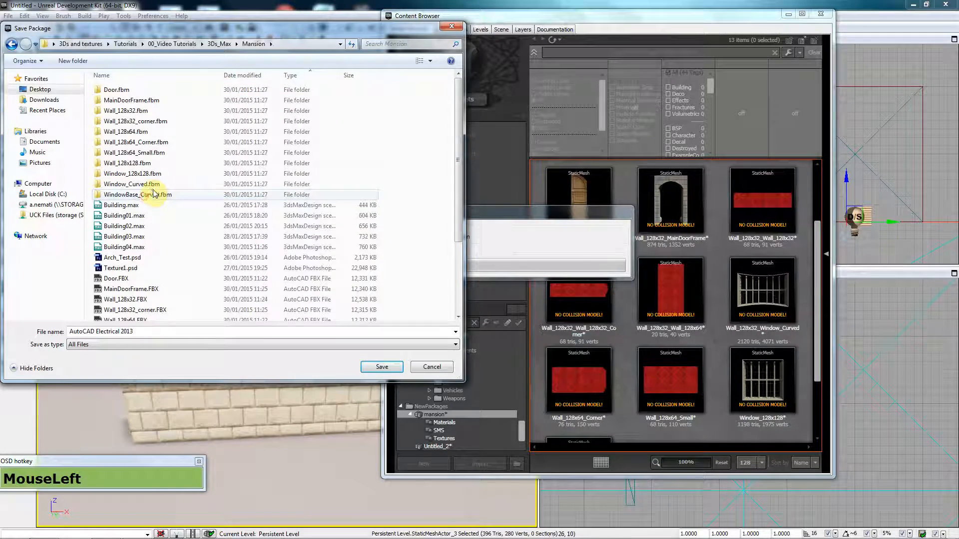
{"action": "left_click", "coordinate": [157, 331]}
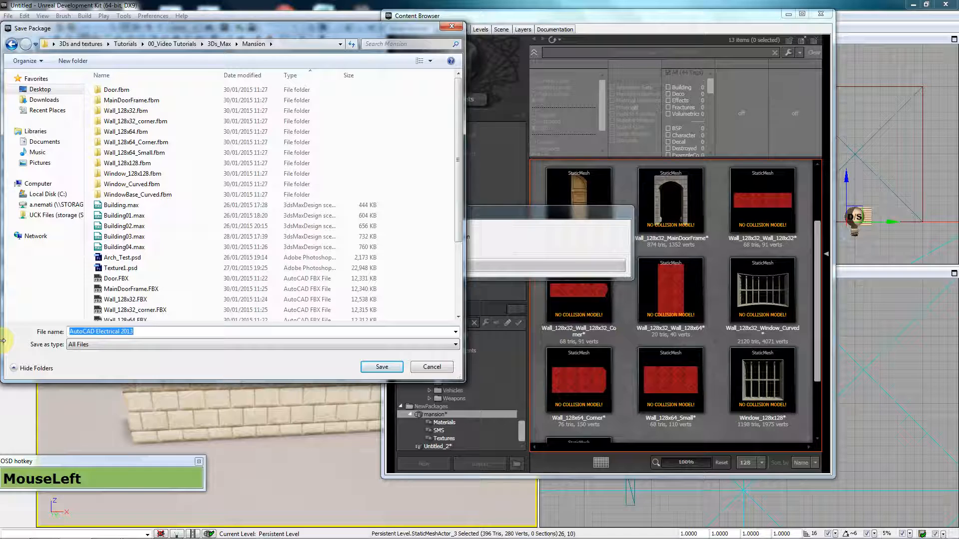
{"action": "type", "text": "MansionPK"}
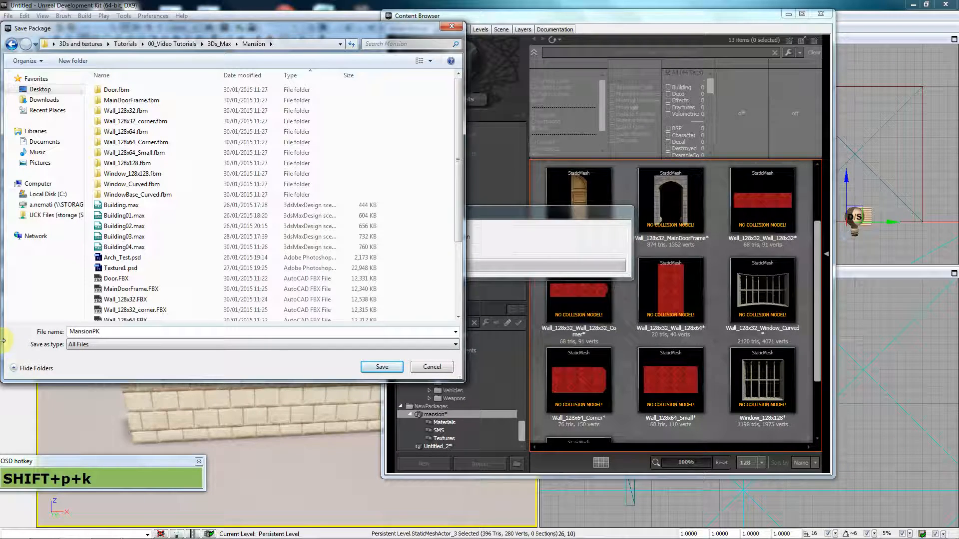
{"action": "left_click", "coordinate": [398, 367]}
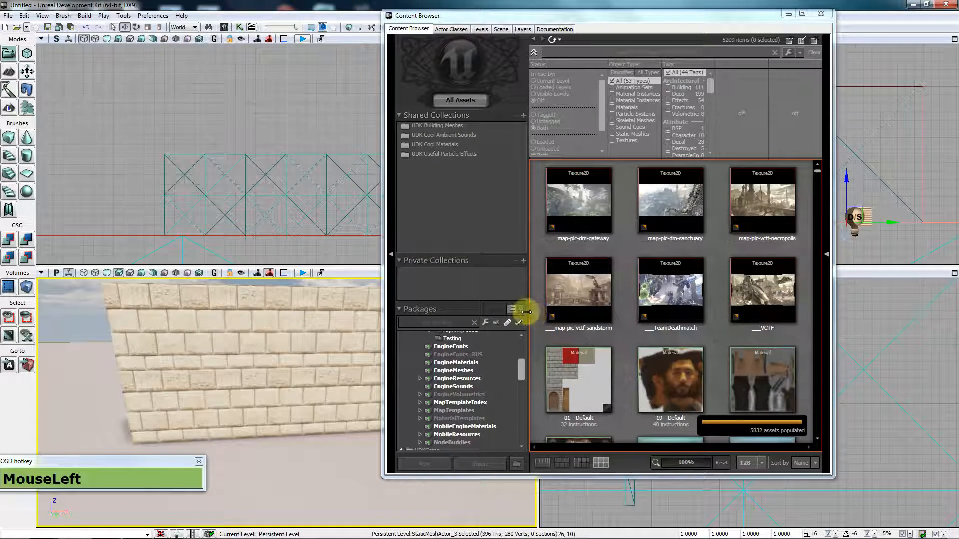
Step: Select the mansion package in the Packages tree to list its 13 assets
{"action": "left_click_drag", "start_coordinate": [520, 379], "coordinate": [521, 443]}
{"action": "left_click", "coordinate": [493, 428]}
{"action": "scroll", "coordinate": [493, 430], "scroll_direction": "down", "scroll_amount": 3}
{"action": "left_click", "coordinate": [444, 440]}
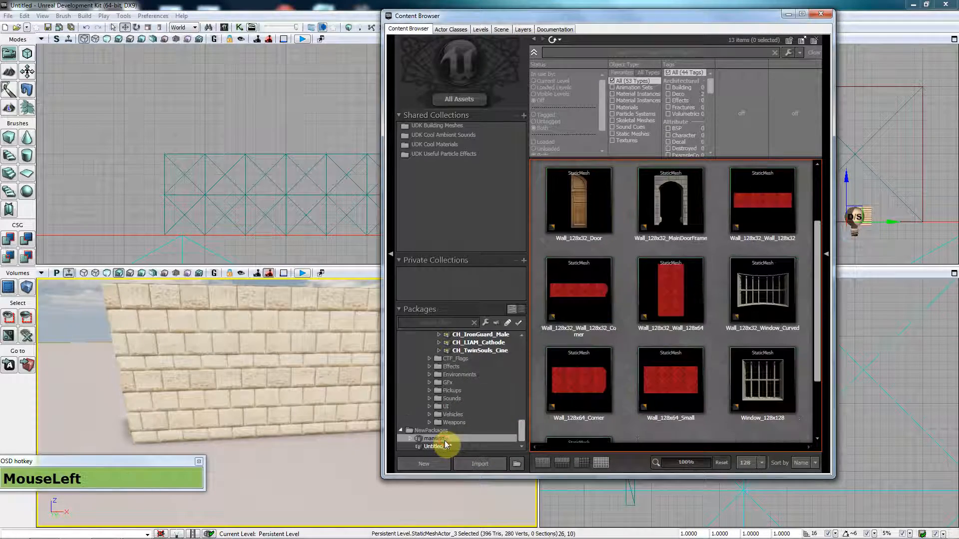
Step: Select the Wall_128x32_Wall_128x32, Wall_128x32_Wall_128x64 and Wall_128x128 meshes in turn
{"action": "left_click_drag", "start_coordinate": [819, 288], "coordinate": [826, 228]}
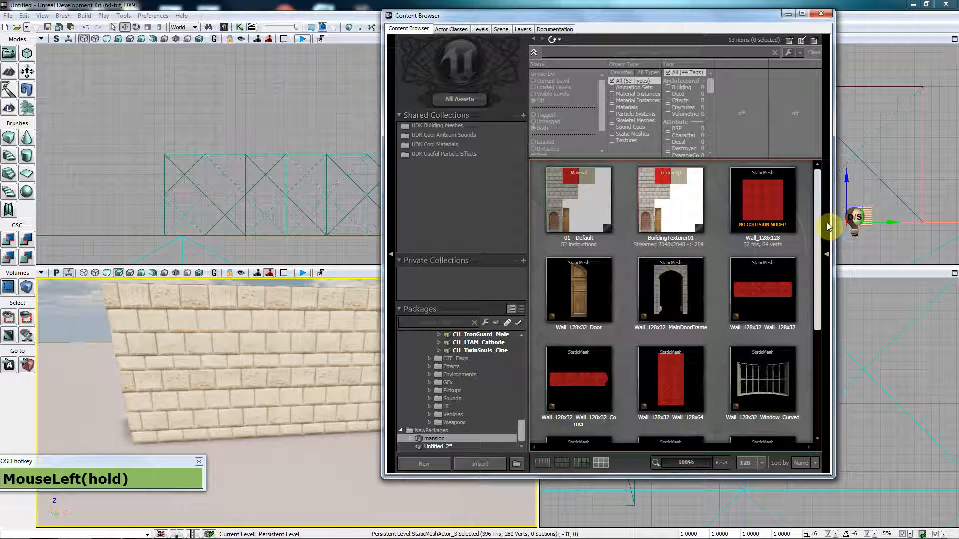
{"action": "left_click", "coordinate": [761, 283]}
{"action": "left_click", "coordinate": [670, 379]}
{"action": "left_click", "coordinate": [765, 212]}
{"action": "left_click", "coordinate": [764, 309]}
Step: Fly the camera back from the wall and drag a wall piece into the level
{"action": "right_click_drag", "start_coordinate": [289, 396], "coordinate": [702, 331]}
{"action": "key", "text": "s"}
{"action": "key", "text": "s"}
{"action": "key", "text": "s"}
{"action": "key", "text": "s"}
{"action": "key", "text": "s"}
{"action": "left_click_drag", "start_coordinate": [582, 355], "coordinate": [252, 461]}
{"action": "left_click_drag", "start_coordinate": [744, 306], "coordinate": [227, 445]}
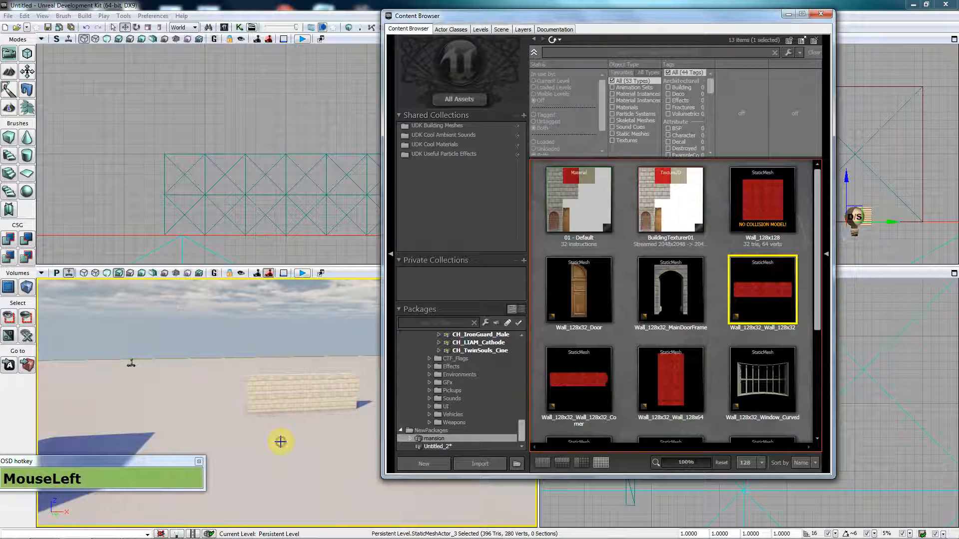
Step: Fly toward the grey block and place the Wall_128x32_Door mesh beside it
{"action": "key", "text": "d"}
{"action": "right_click_drag", "start_coordinate": [197, 444], "coordinate": [379, 384]}
{"action": "key", "text": "w"}
{"action": "key", "text": "w"}
{"action": "key", "text": "w"}
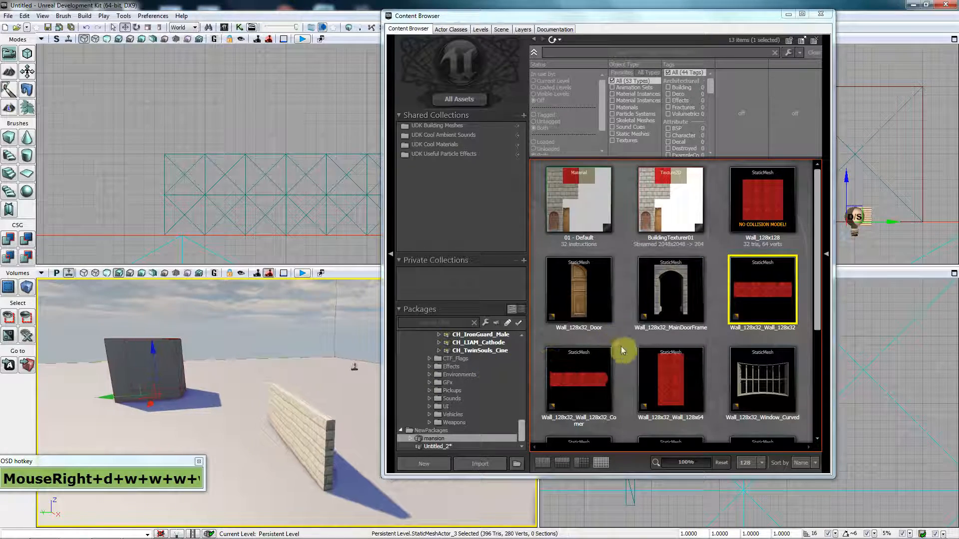
{"action": "left_click_drag", "start_coordinate": [575, 287], "coordinate": [439, 439]}
Step: Select the Wall_128x64_Corner mesh and place it in the level
{"action": "right_click", "coordinate": [436, 440]}
{"action": "left_click", "coordinate": [576, 289]}
{"action": "left_click_drag", "start_coordinate": [820, 262], "coordinate": [817, 379]}
{"action": "left_click", "coordinate": [578, 285]}
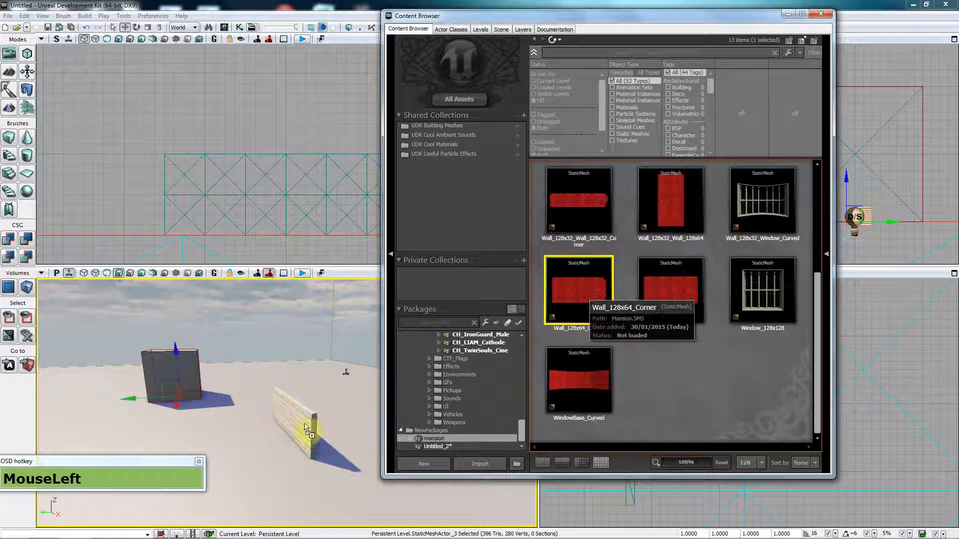
{"action": "left_click_drag", "start_coordinate": [596, 317], "coordinate": [252, 458]}
{"action": "left_click_drag", "start_coordinate": [820, 273], "coordinate": [557, 21]}
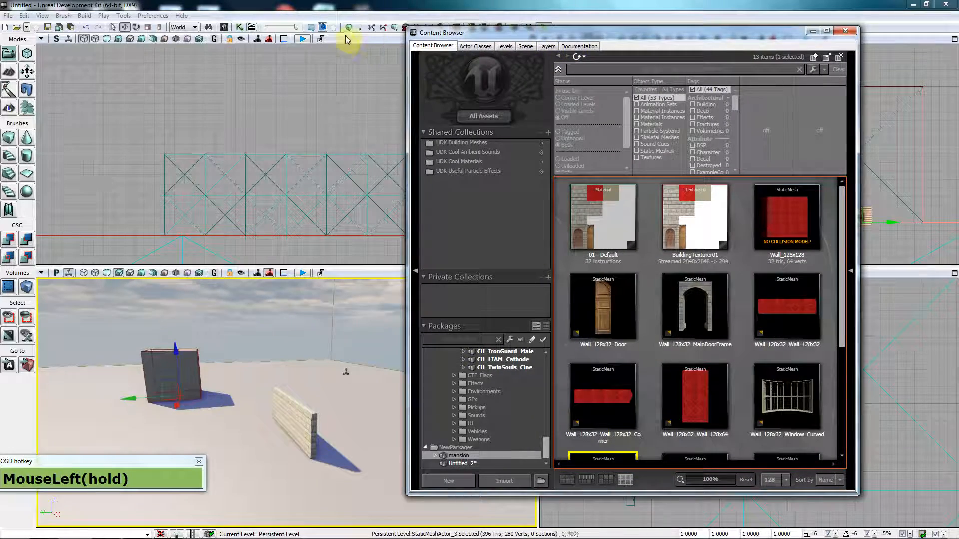
Step: Build all, close Map Check, and place a Wall_128x128 beside the existing wall
{"action": "left_click", "coordinate": [349, 28]}
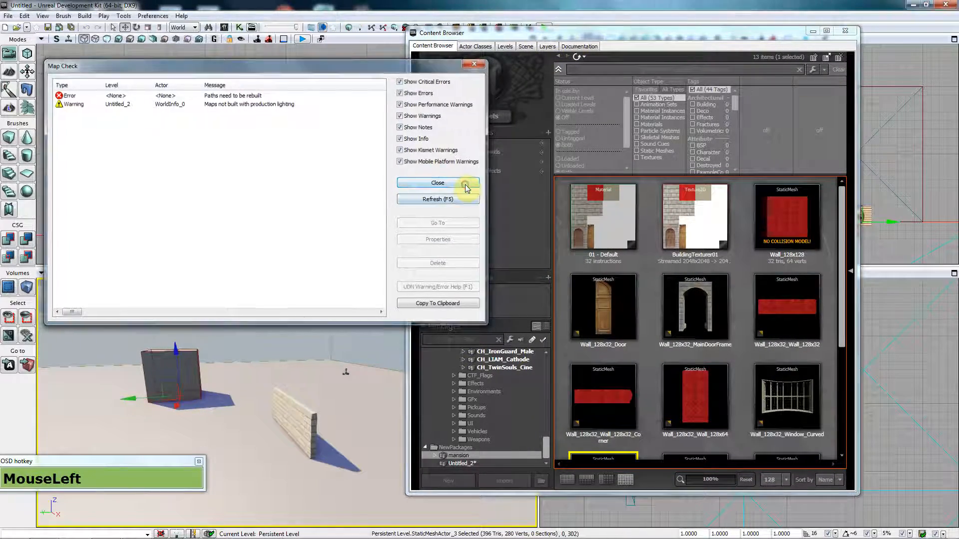
{"action": "left_click", "coordinate": [460, 184]}
{"action": "left_click_drag", "start_coordinate": [799, 220], "coordinate": [234, 465]}
{"action": "key", "text": "a"}
{"action": "left_click_drag", "start_coordinate": [842, 250], "coordinate": [845, 214]}
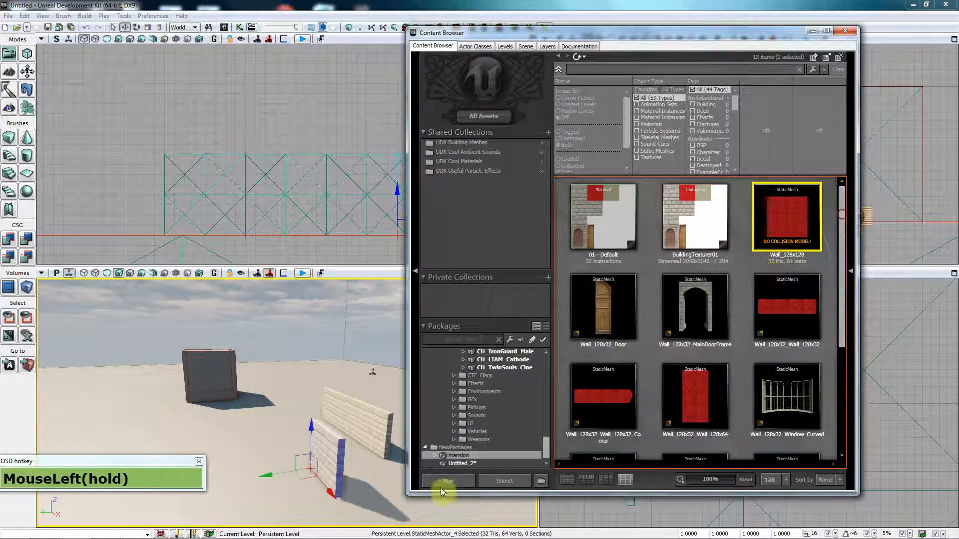
Step: Start an import into the package, cancel it, and close the editor
{"action": "left_click", "coordinate": [502, 483]}
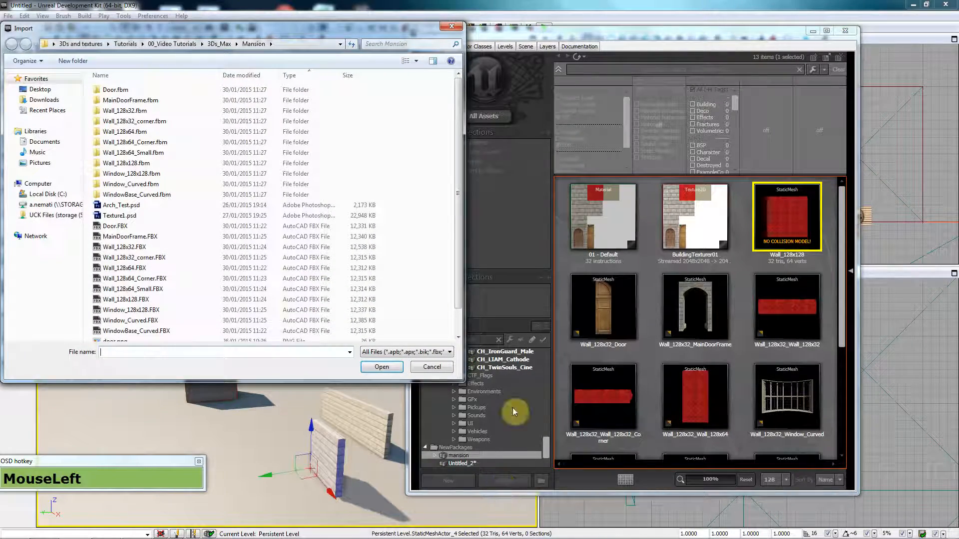
{"action": "left_click", "coordinate": [431, 367]}
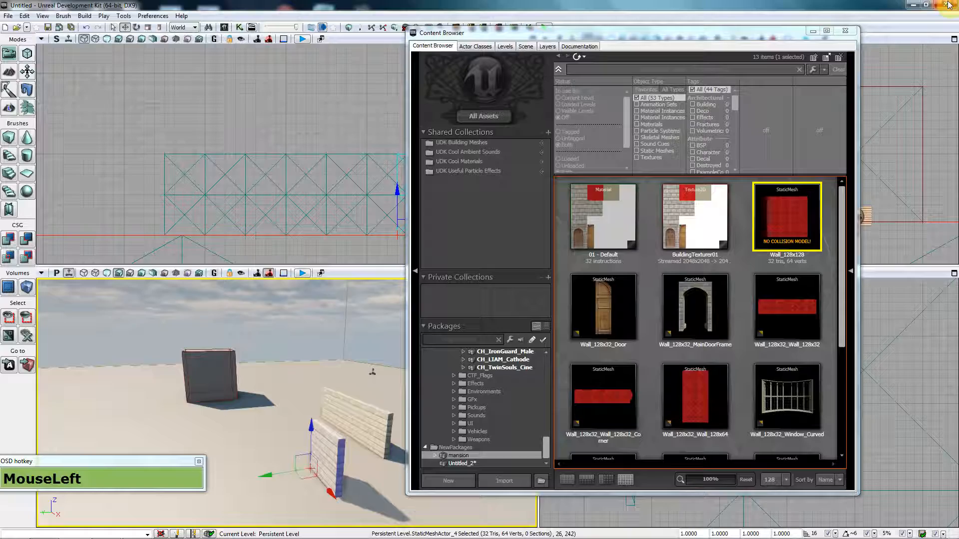
{"action": "left_click", "coordinate": [947, 4]}
Step: Quit UDK without saving, close the Swarm Agent, and relaunch UDK from the taskbar
{"action": "left_click", "coordinate": [509, 360]}
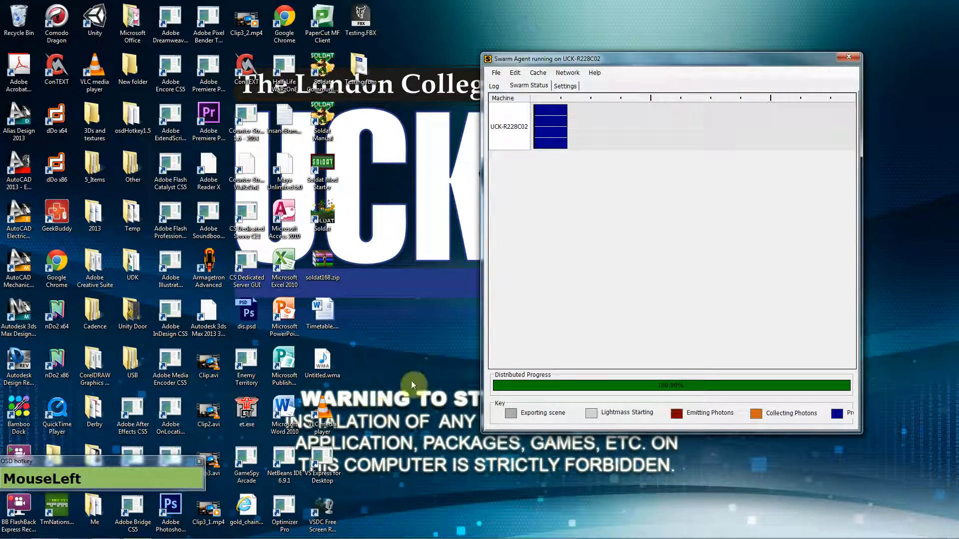
{"action": "left_click", "coordinate": [841, 58]}
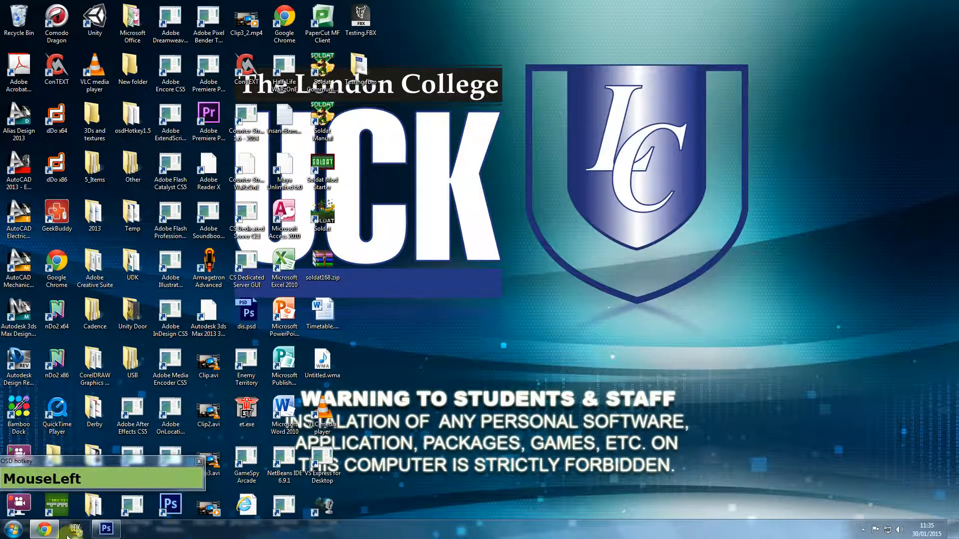
{"action": "mouse_move", "coordinate": [108, 533]}
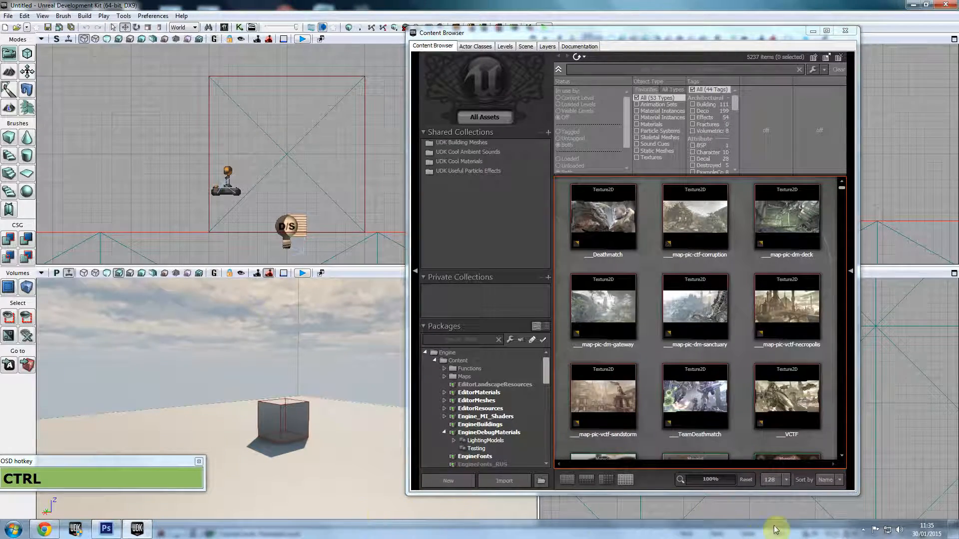
Step: Open Import and browse Desktop > 3Ds and textures > Tutorials > 00_Video Tutorials > 3Ds_Max > Mansion
{"action": "left_click", "coordinate": [858, 529]}
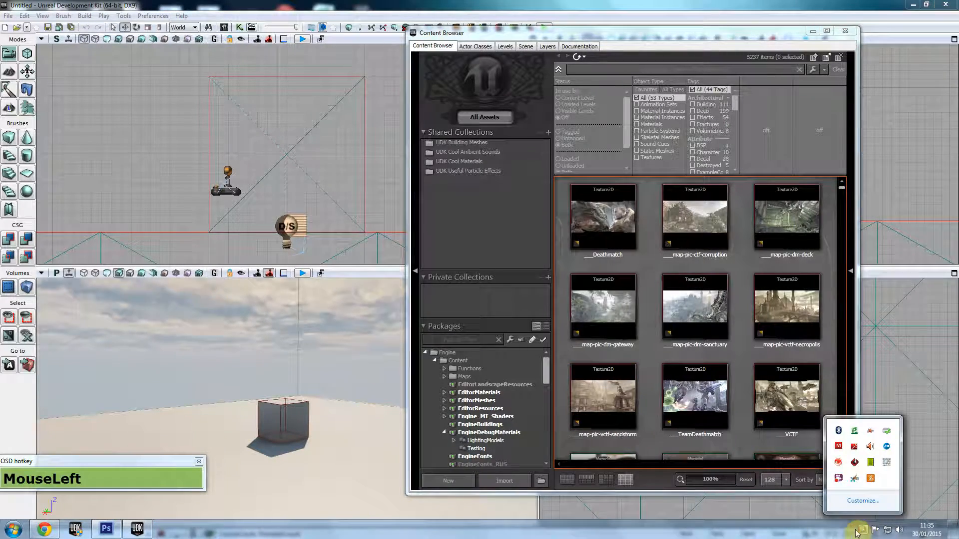
{"action": "left_click", "coordinate": [505, 480]}
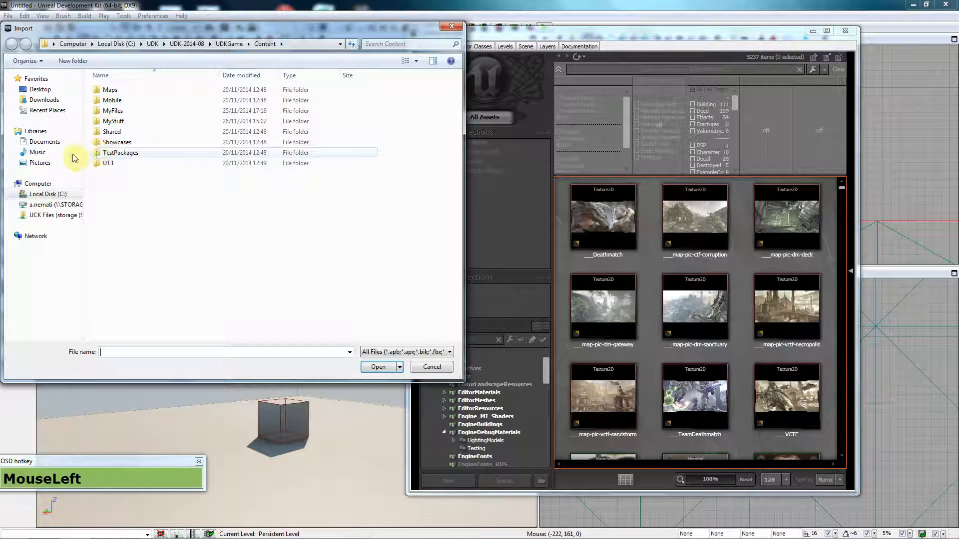
{"action": "left_click", "coordinate": [40, 89]}
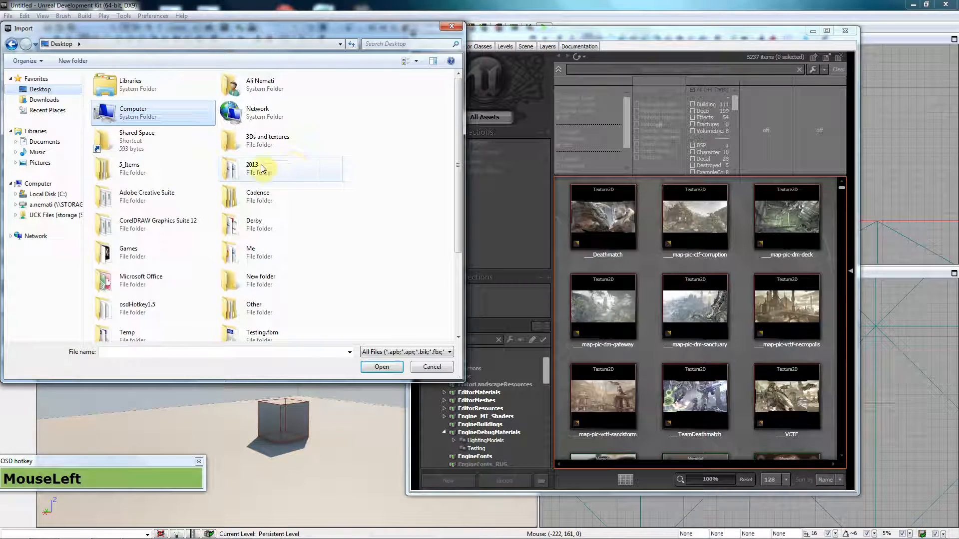
{"action": "double_click", "coordinate": [273, 144]}
{"action": "double_click", "coordinate": [128, 100]}
{"action": "double_click", "coordinate": [131, 92]}
{"action": "double_click", "coordinate": [130, 90]}
{"action": "double_click", "coordinate": [115, 194]}
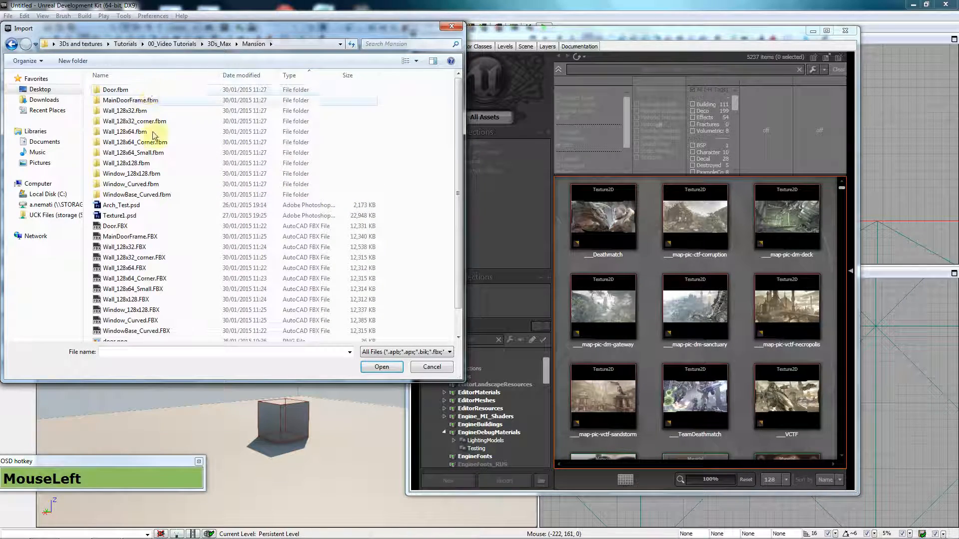
Step: Select all 11 FBX files from Door.FBX through WindowBase_Curved.FBX and open them
{"action": "left_click", "coordinate": [168, 235]}
{"action": "left_click", "coordinate": [168, 227]}
{"action": "scroll", "coordinate": [169, 229], "scroll_direction": "down", "scroll_amount": 1}
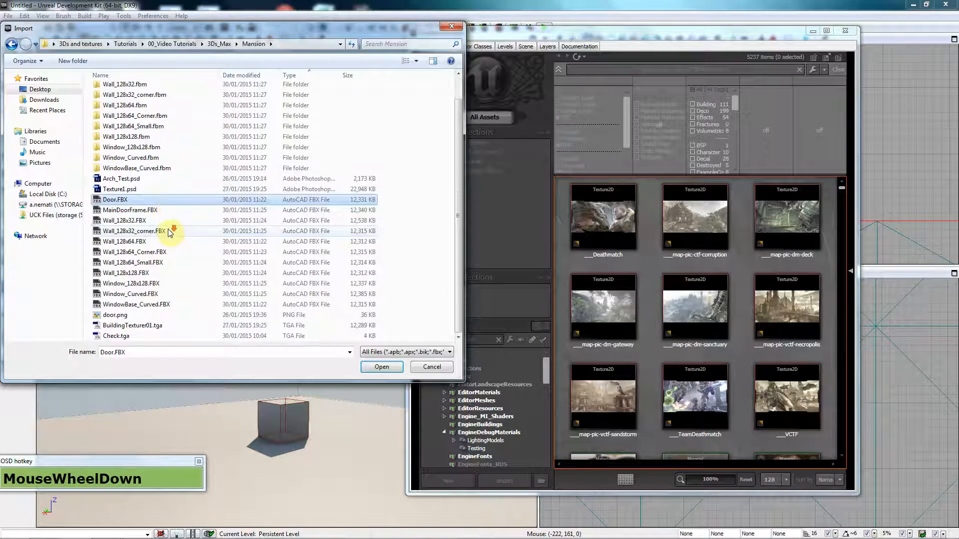
{"action": "left_click", "coordinate": [156, 305], "text": "shift"}
{"action": "left_click", "coordinate": [363, 368]}
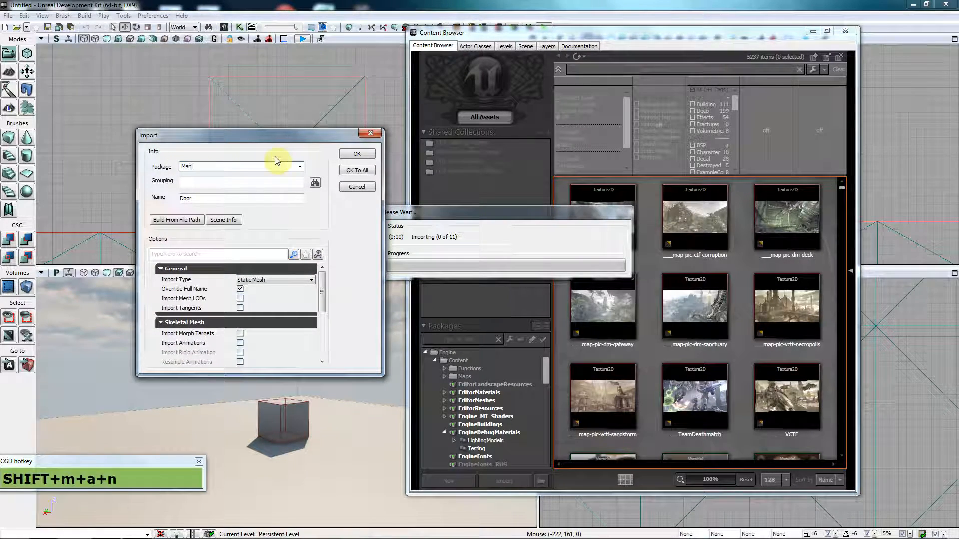
Step: Import into package Mansion, group StaticMeshes, accepting Door, MainDoorFrame and the wall meshes
{"action": "left_click", "coordinate": [289, 185]}
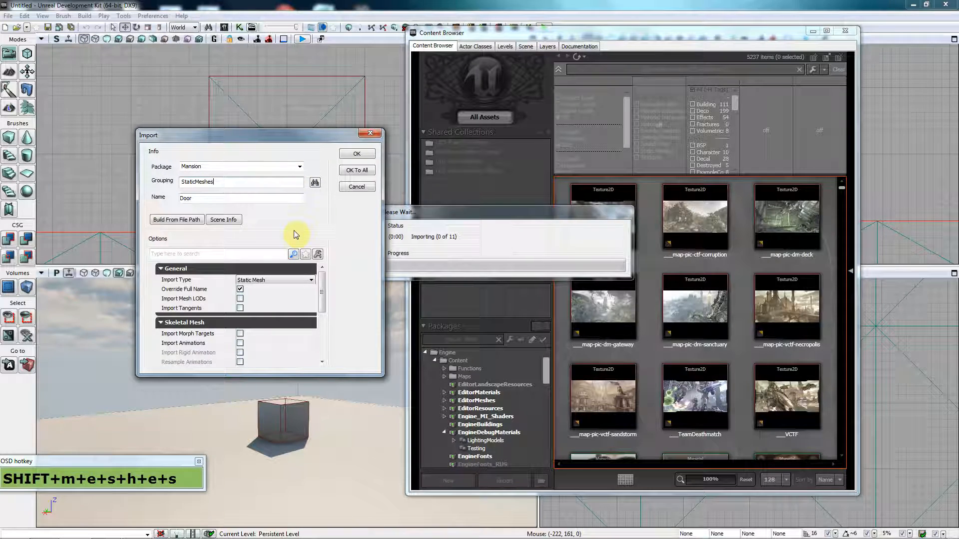
{"action": "left_click_drag", "start_coordinate": [322, 289], "coordinate": [334, 257]}
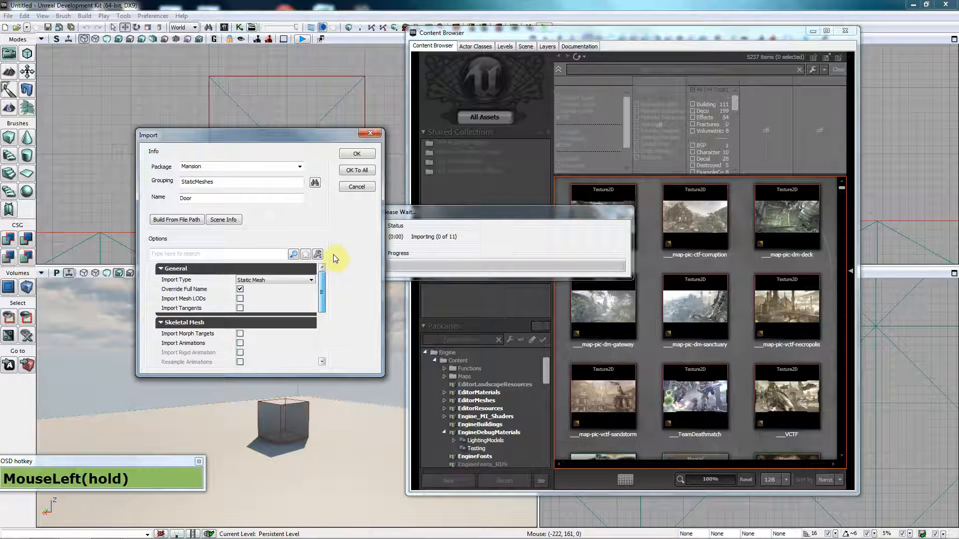
{"action": "left_click", "coordinate": [363, 158]}
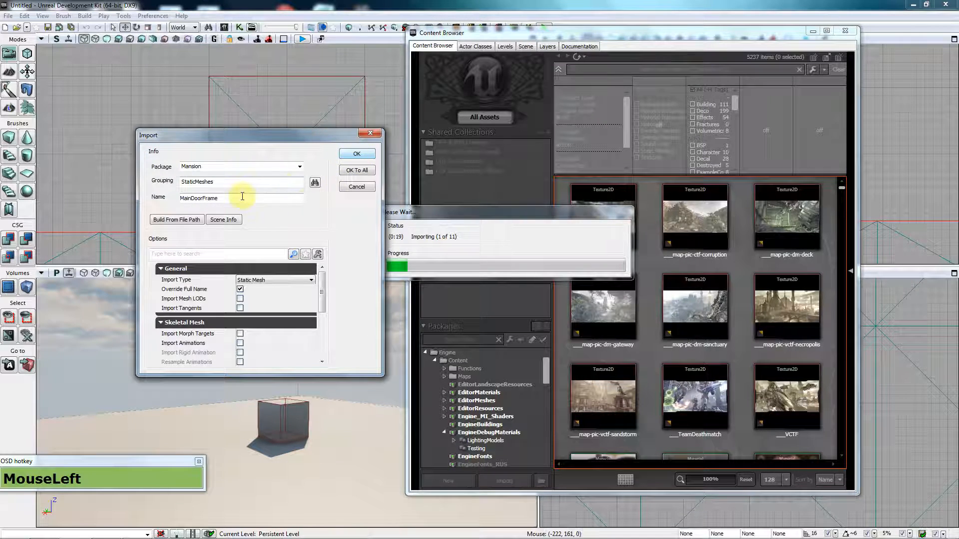
{"action": "left_click", "coordinate": [368, 157]}
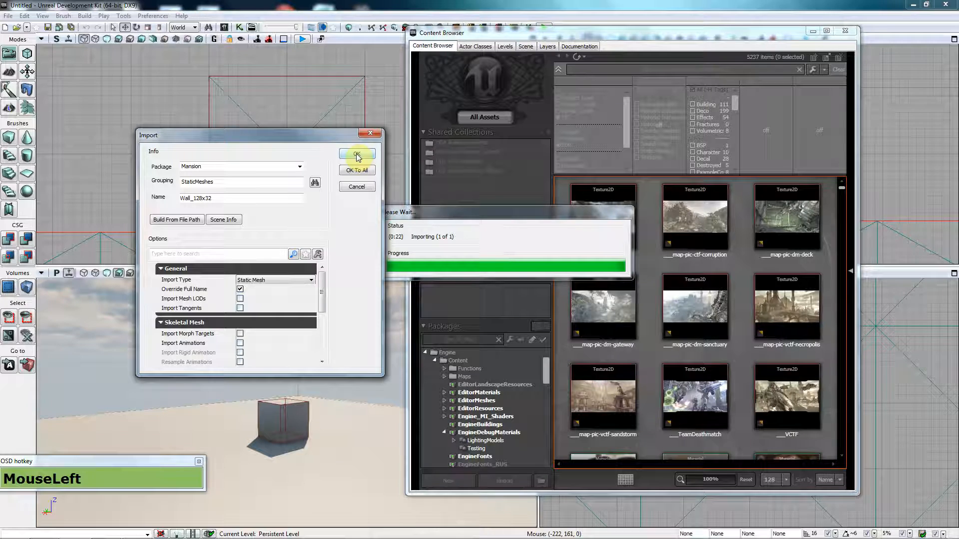
{"action": "left_click", "coordinate": [357, 154]}
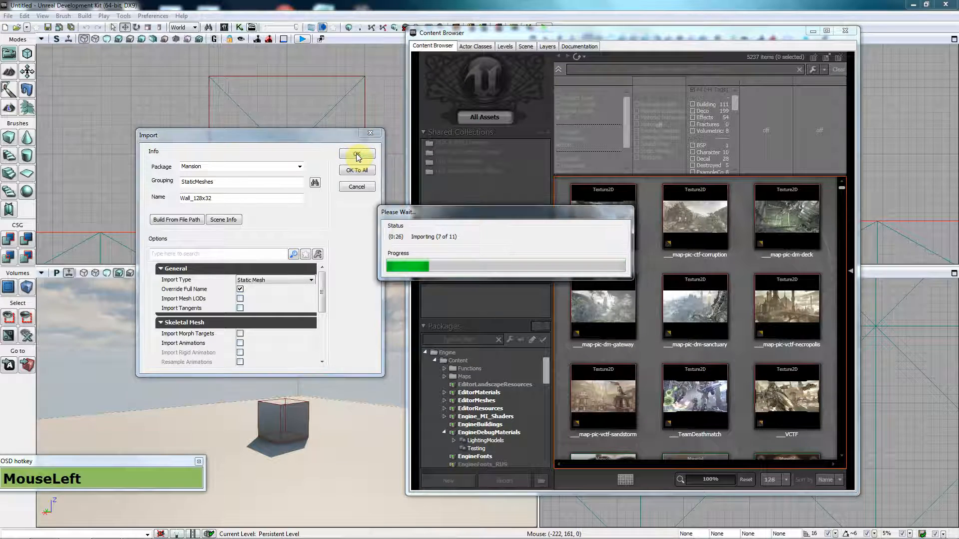
{"action": "left_click", "coordinate": [357, 155]}
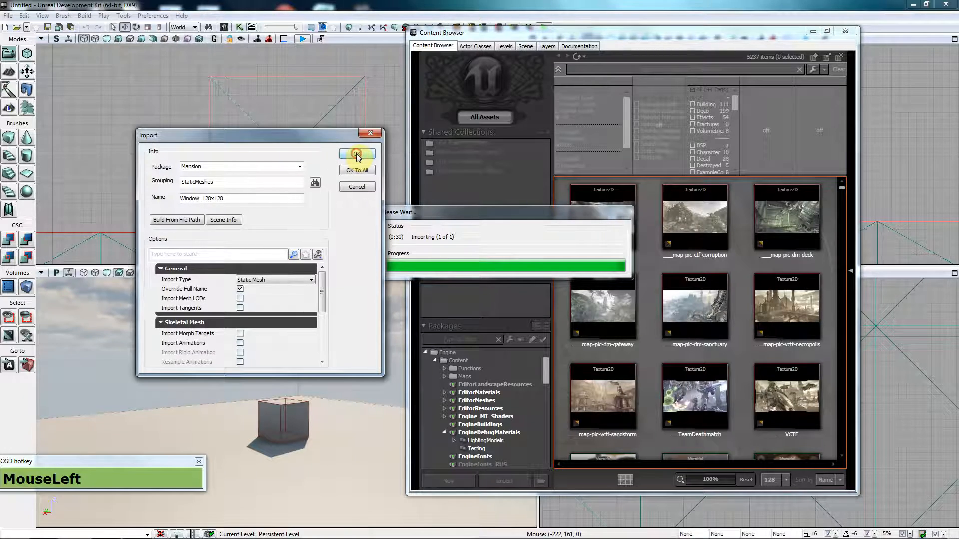
Step: Accept the last mesh and scroll through the 11 imported meshes in the SMS group
{"action": "left_click", "coordinate": [357, 155]}
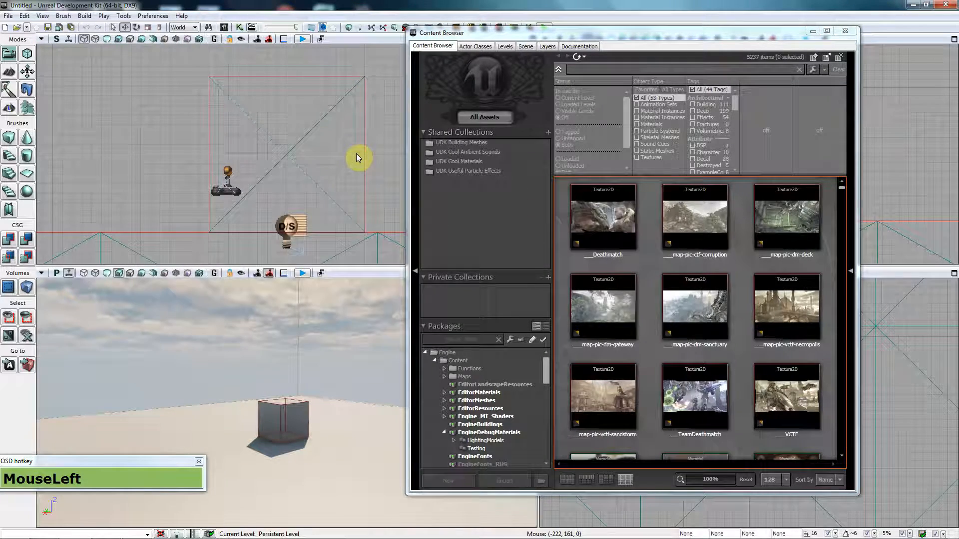
{"action": "mouse_move", "coordinate": [847, 283]}
{"action": "left_mouse_down"}
{"action": "mouse_move", "coordinate": [841, 422]}
{"action": "mouse_move", "coordinate": [843, 212]}
{"action": "mouse_move", "coordinate": [839, 416]}
{"action": "mouse_move", "coordinate": [842, 269]}
{"action": "left_mouse_up"}
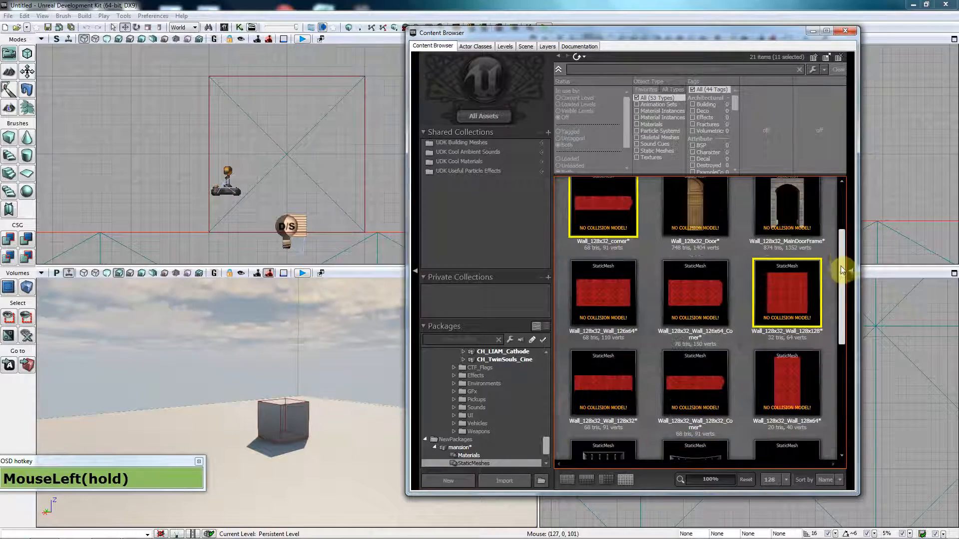
{"action": "left_click_drag", "start_coordinate": [842, 218], "coordinate": [842, 175]}
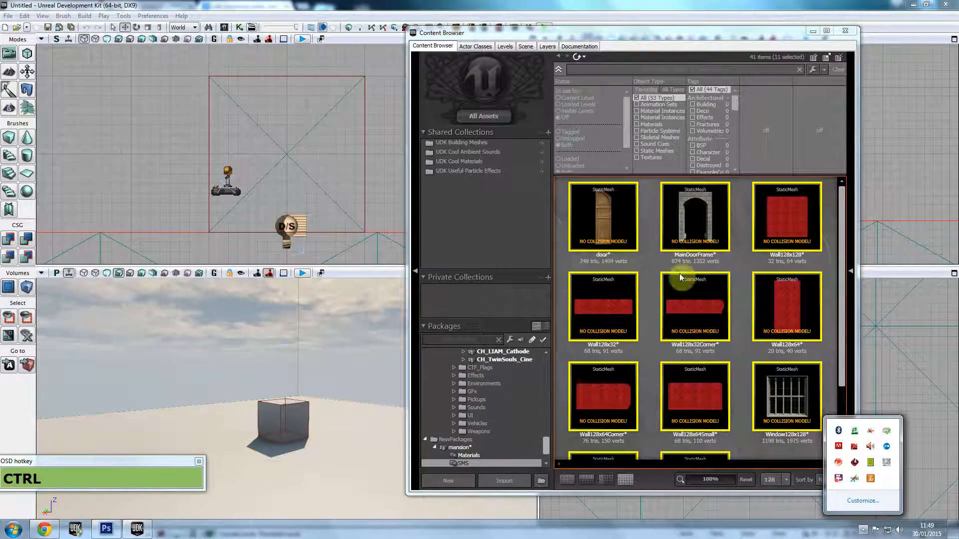
{"action": "left_click_drag", "start_coordinate": [670, 35], "coordinate": [640, 35]}
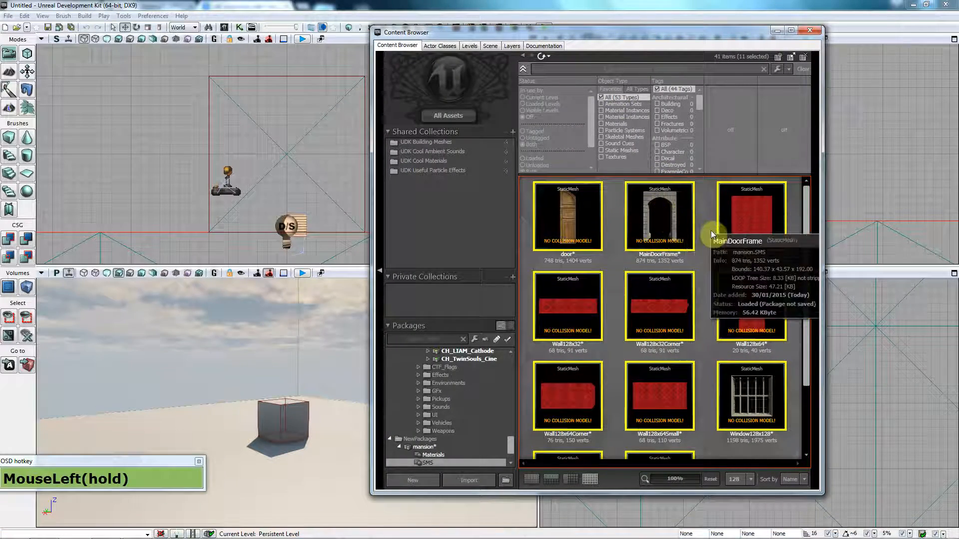
{"action": "left_click_drag", "start_coordinate": [805, 205], "coordinate": [735, 293]}
Step: Clear the selection and select the Wall128x32Corner mesh thumbnail
{"action": "left_click", "coordinate": [735, 397]}
{"action": "scroll", "coordinate": [749, 327], "scroll_direction": "up", "scroll_amount": 3}
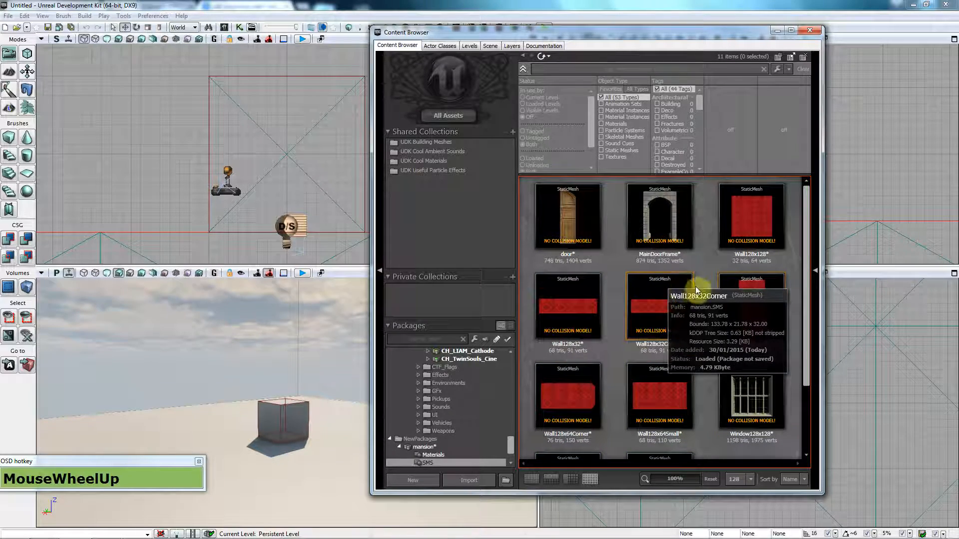
{"action": "left_click", "coordinate": [660, 325]}
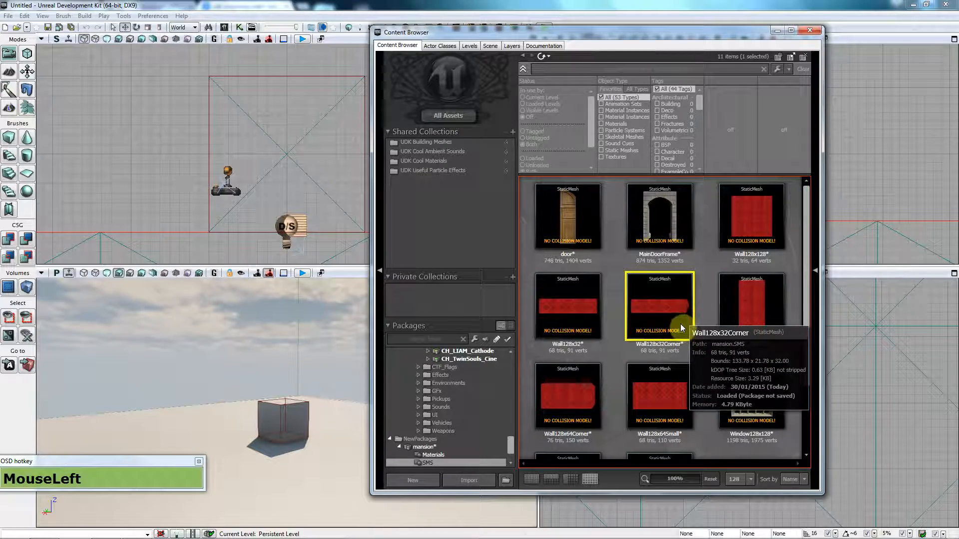
{"action": "left_click_drag", "start_coordinate": [622, 35], "coordinate": [646, 20]}
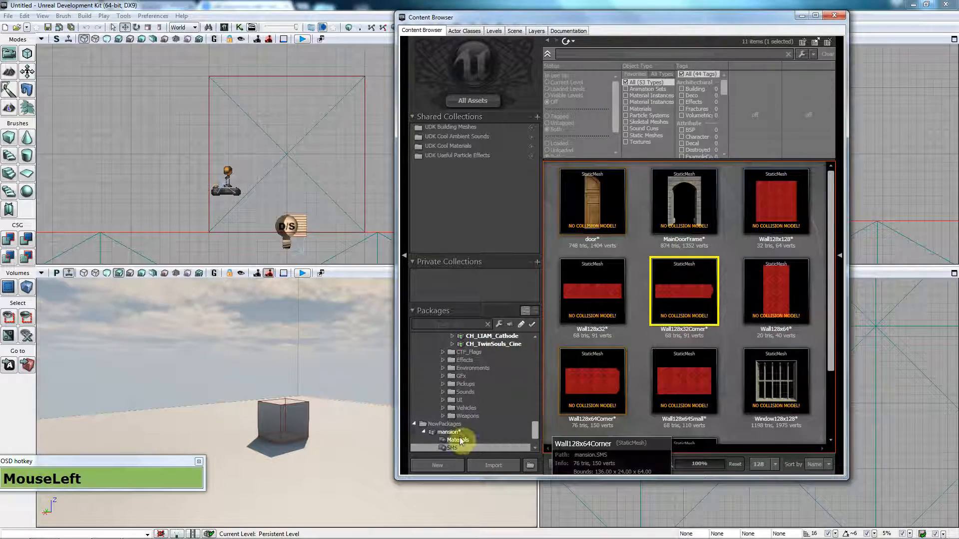
Step: Choose Save on the mansion package and go to Desktop > 3Ds and textures
{"action": "right_click", "coordinate": [453, 431]}
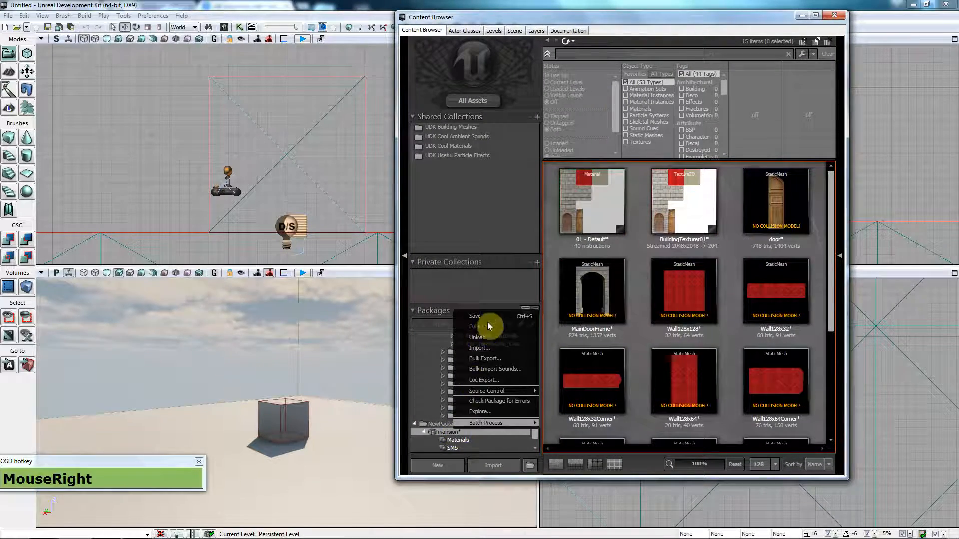
{"action": "left_click", "coordinate": [490, 314]}
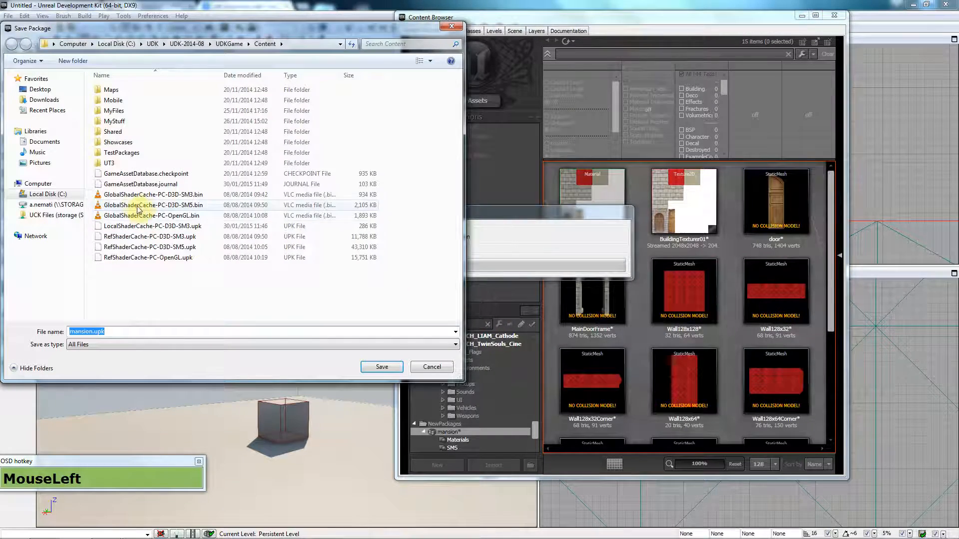
{"action": "left_click", "coordinate": [40, 89]}
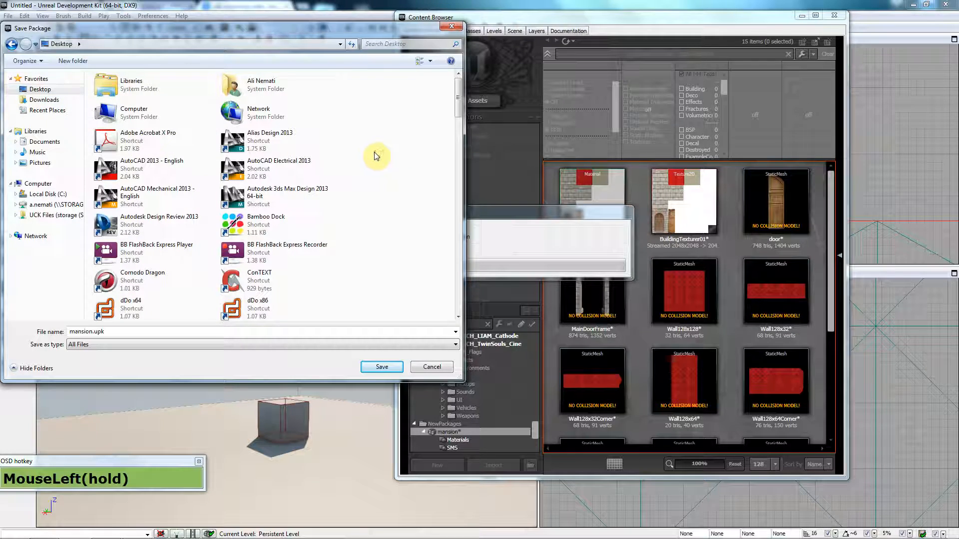
{"action": "key", "text": "3"}
{"action": "key", "text": "Return"}
Step: Go through Tutorials > 00_Video Tutorials > 3Ds_Max > Mansion and save as MansionPK.upk
{"action": "double_click", "coordinate": [161, 101]}
{"action": "double_click", "coordinate": [160, 91]}
{"action": "double_click", "coordinate": [160, 89]}
{"action": "left_click", "coordinate": [148, 195]}
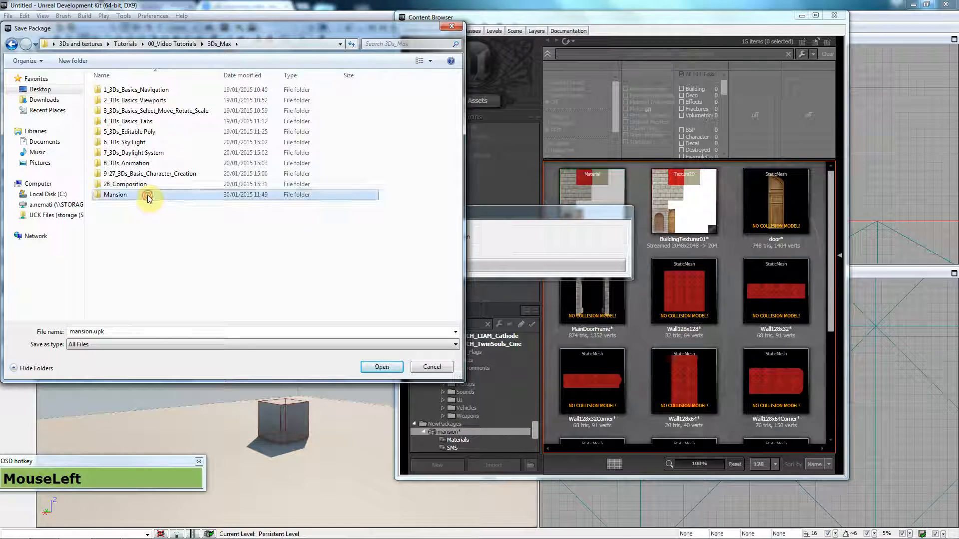
{"action": "double_click", "coordinate": [148, 196]}
{"action": "left_click_drag", "start_coordinate": [458, 127], "coordinate": [430, 250]}
{"action": "left_click", "coordinate": [150, 315]}
{"action": "left_click", "coordinate": [376, 368]}
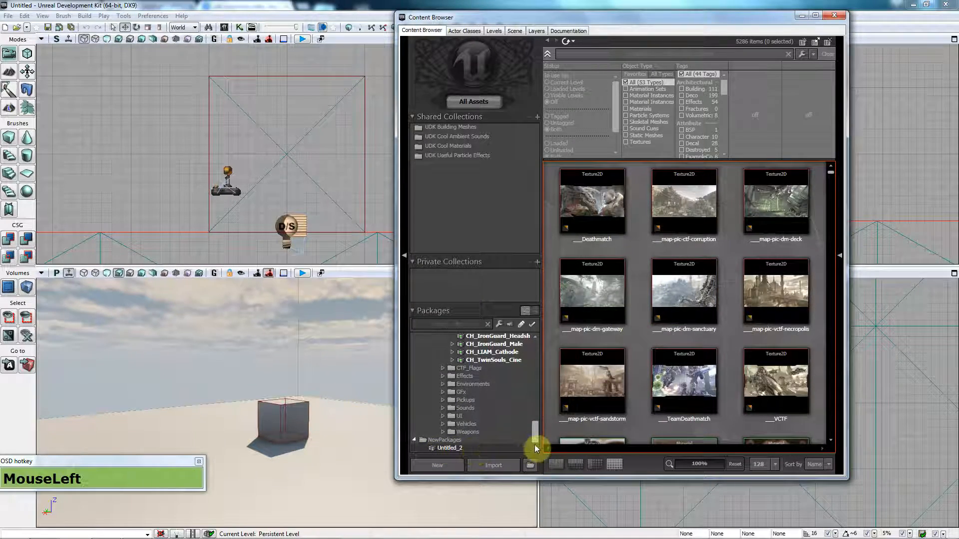
Step: Expand NewPackages in the package tree to reveal Untitled_2
{"action": "left_click_drag", "start_coordinate": [537, 444], "coordinate": [456, 441]}
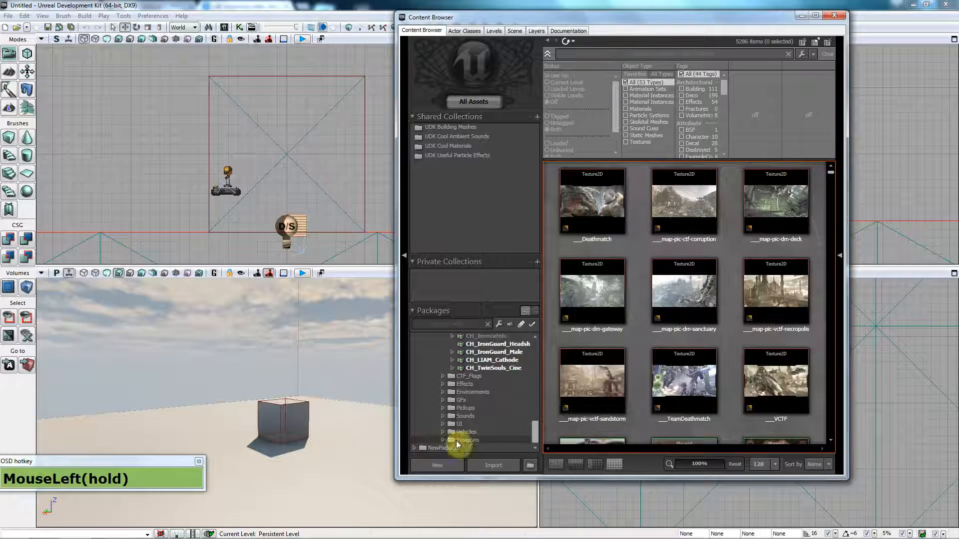
{"action": "left_click", "coordinate": [414, 448]}
{"action": "left_click", "coordinate": [537, 447]}
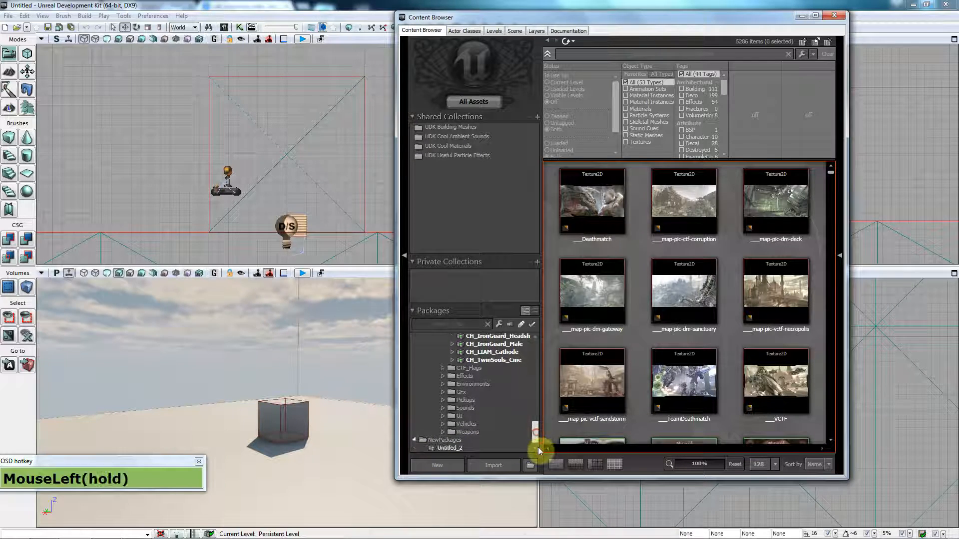
{"action": "left_click_drag", "start_coordinate": [538, 448], "coordinate": [549, 342]}
Step: Open the package-file dialog and browse into Desktop > 3Ds and textures
{"action": "left_click", "coordinate": [531, 466]}
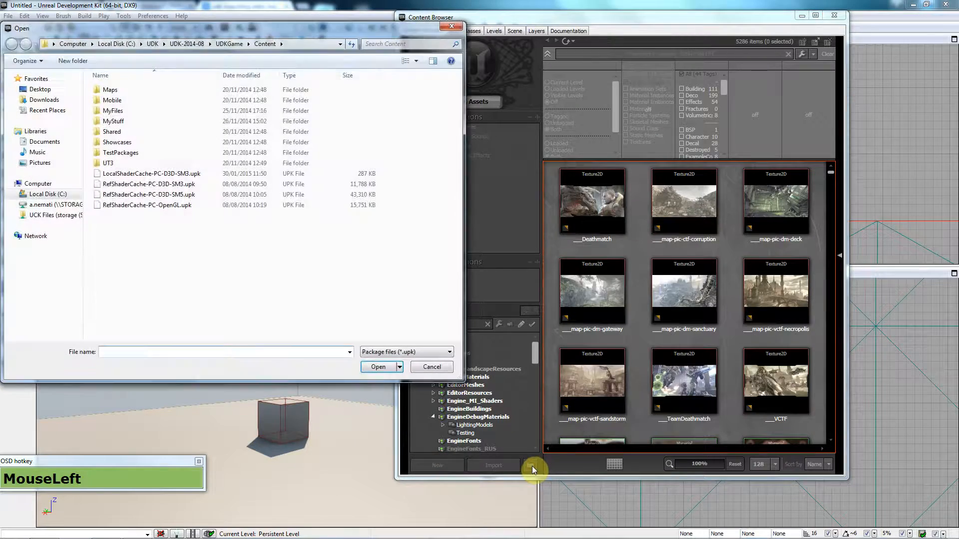
{"action": "left_click", "coordinate": [46, 89]}
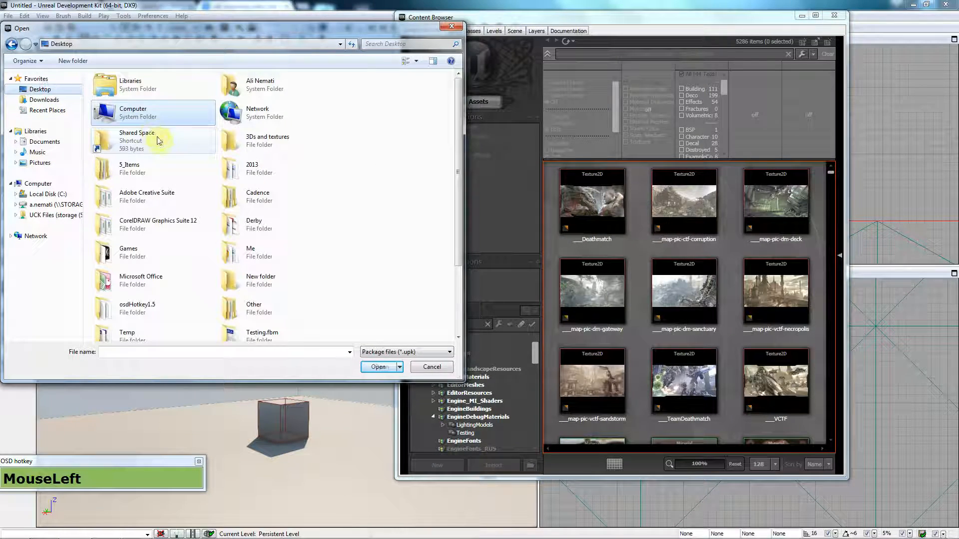
{"action": "double_click", "coordinate": [318, 195]}
{"action": "double_click", "coordinate": [111, 91]}
{"action": "double_click", "coordinate": [111, 90]}
{"action": "key", "text": "BackSpace"}
{"action": "key", "text": "BackSpace"}
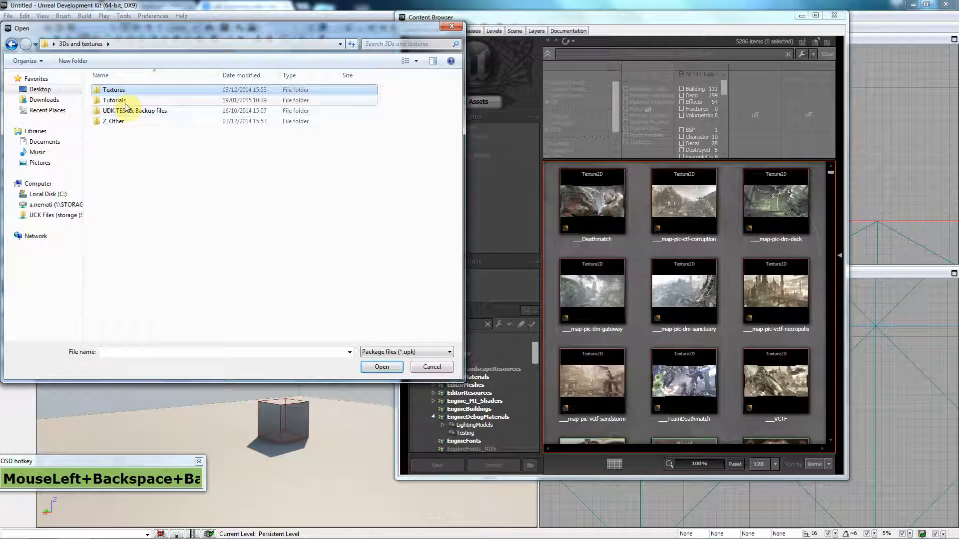
Step: Go through Tutorials > 00_Video Tutorials > 3Ds_Max > Mansion and load the saved .upk
{"action": "double_click", "coordinate": [126, 100]}
{"action": "double_click", "coordinate": [127, 91]}
{"action": "double_click", "coordinate": [128, 89]}
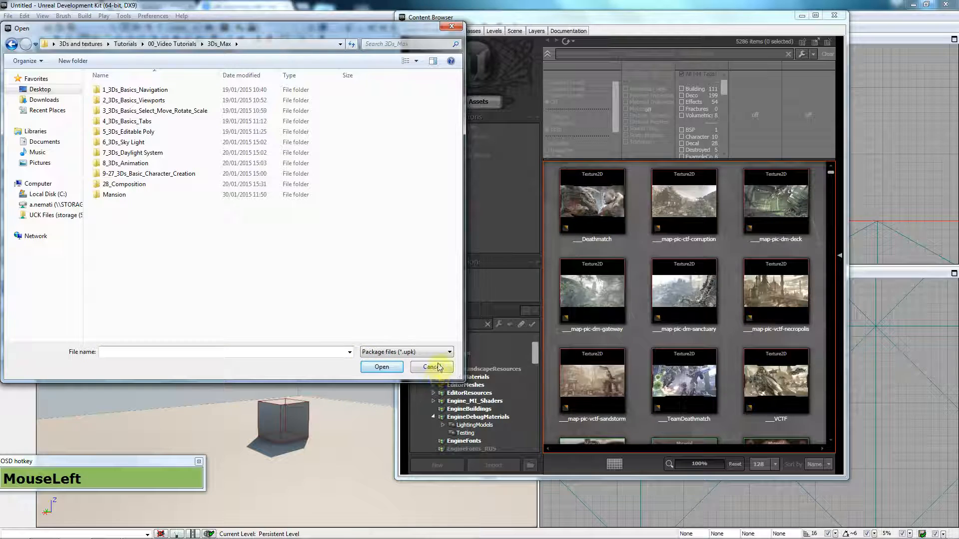
{"action": "double_click", "coordinate": [139, 198]}
{"action": "double_click", "coordinate": [143, 206]}
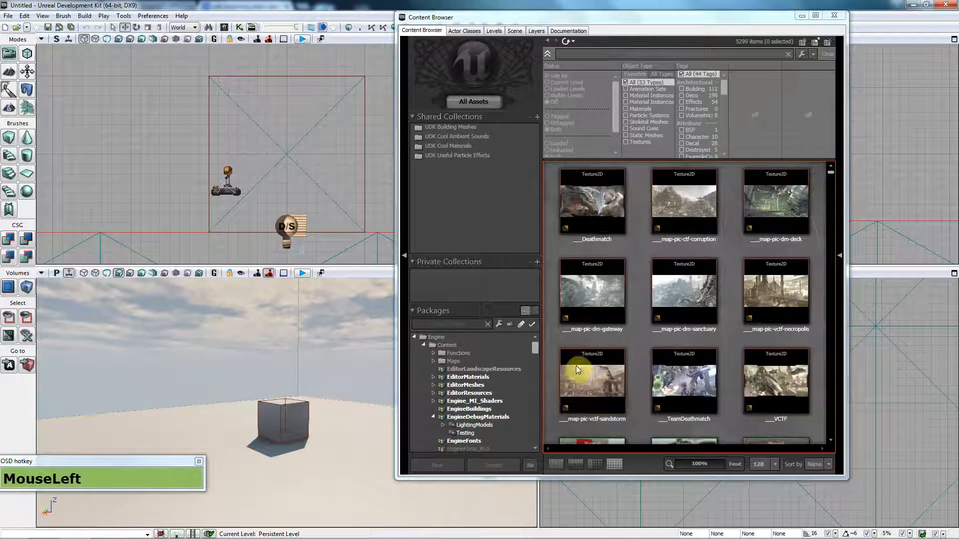
Step: Expand External packages and select MansionPK to list its 13 assets
{"action": "left_click_drag", "start_coordinate": [535, 346], "coordinate": [535, 444]}
{"action": "left_click", "coordinate": [414, 448]}
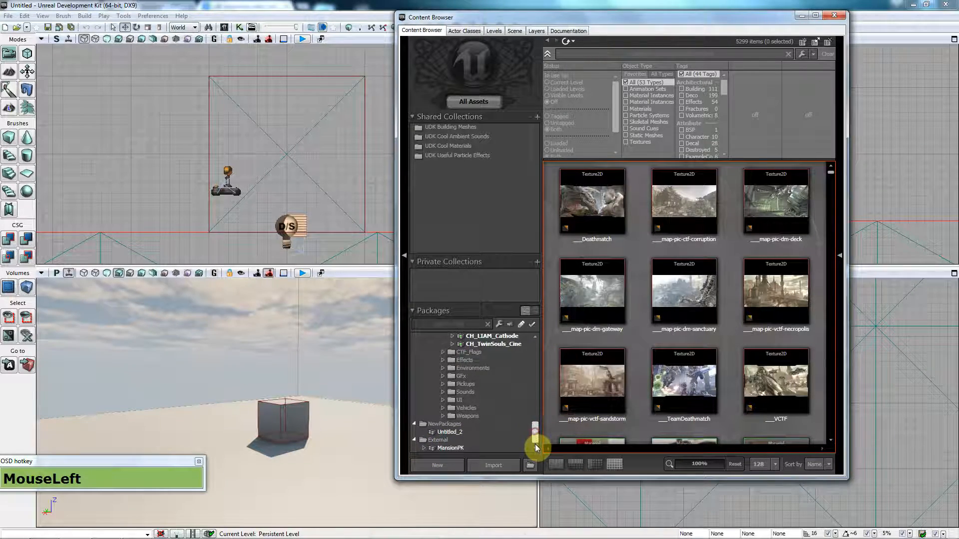
{"action": "left_click", "coordinate": [465, 449]}
{"action": "left_click_drag", "start_coordinate": [829, 286], "coordinate": [428, 457]}
{"action": "left_click", "coordinate": [422, 448]}
{"action": "left_click_drag", "start_coordinate": [830, 295], "coordinate": [318, 483]}
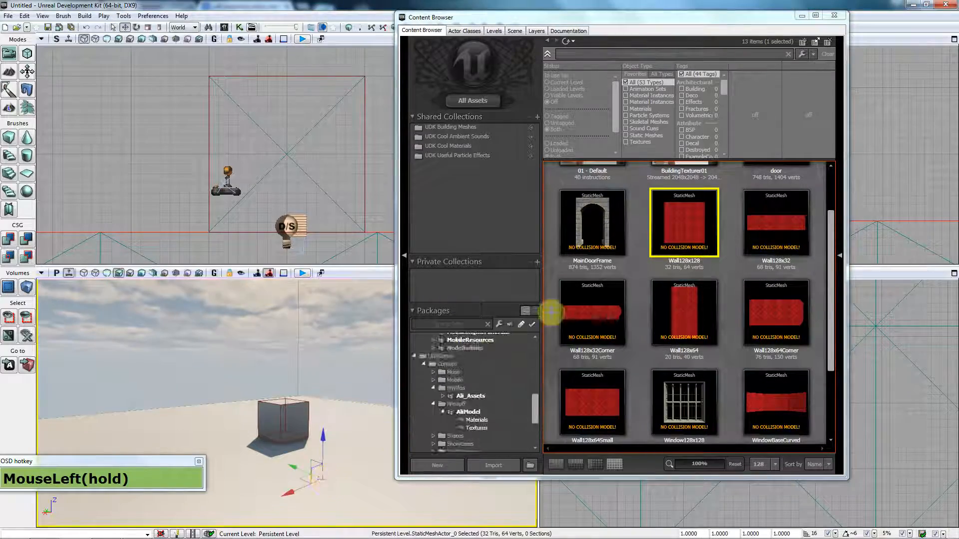
Step: In the Top viewport, Alt-drag the Wall128x128 along Y to place a duplicate beside it
{"action": "left_click_drag", "start_coordinate": [696, 20], "coordinate": [369, 36]}
{"action": "left_click_drag", "start_coordinate": [620, 368], "coordinate": [788, 411]}
{"action": "scroll", "coordinate": [674, 336], "scroll_direction": "down", "scroll_amount": 3}
{"action": "scroll", "coordinate": [709, 321], "scroll_direction": "up", "scroll_amount": 3}
{"action": "left_click_drag", "start_coordinate": [706, 331], "coordinate": [828, 331]}
{"action": "left_click_drag", "start_coordinate": [734, 435], "coordinate": [644, 415]}
{"action": "left_click_drag", "start_coordinate": [799, 356], "coordinate": [743, 444]}
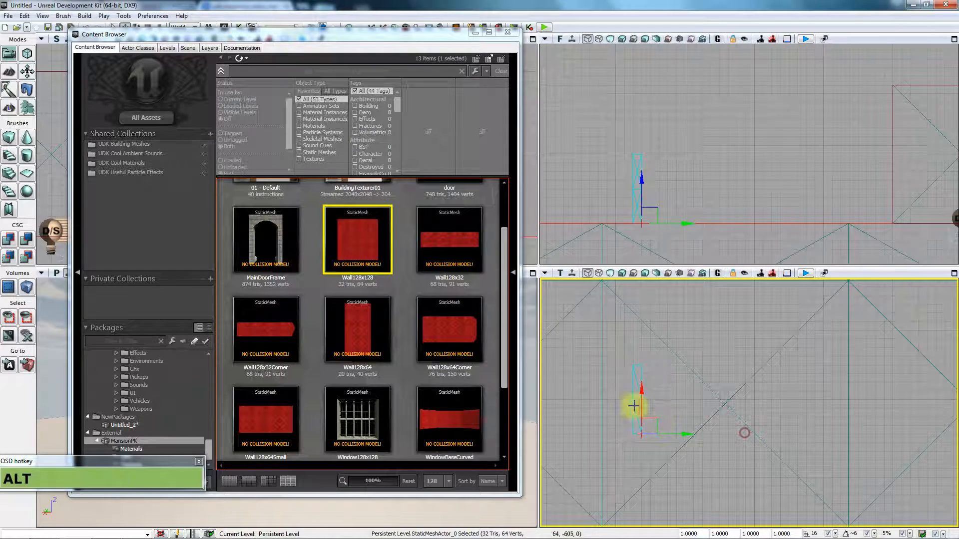
{"action": "left_click_drag", "start_coordinate": [641, 404], "coordinate": [641, 346], "text": "alt"}
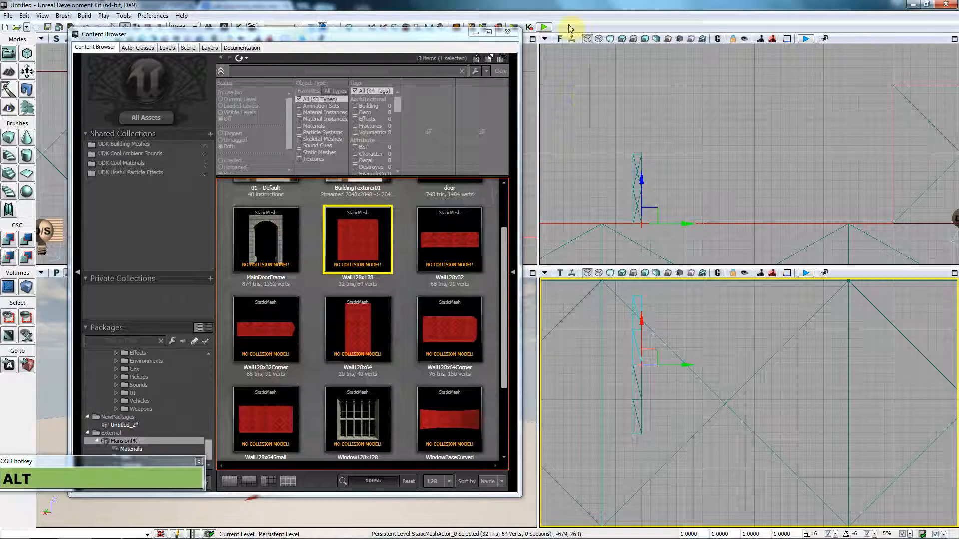
{"action": "left_click", "coordinate": [547, 27]}
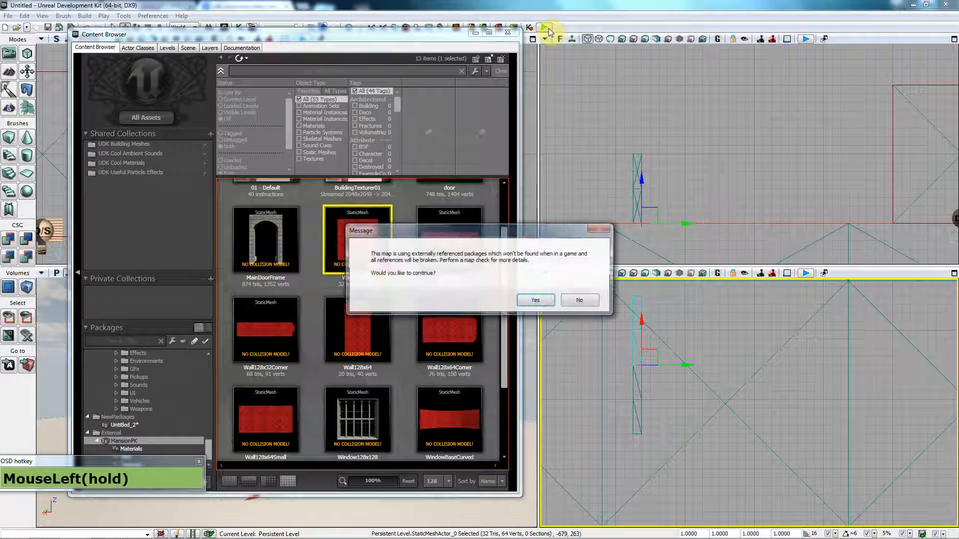
{"action": "left_click", "coordinate": [553, 298]}
{"action": "key", "text": "w"}
{"action": "key", "text": "w"}
{"action": "key", "text": "w"}
{"action": "key", "text": "w"}
{"action": "key", "text": "w"}
{"action": "key", "text": "w"}
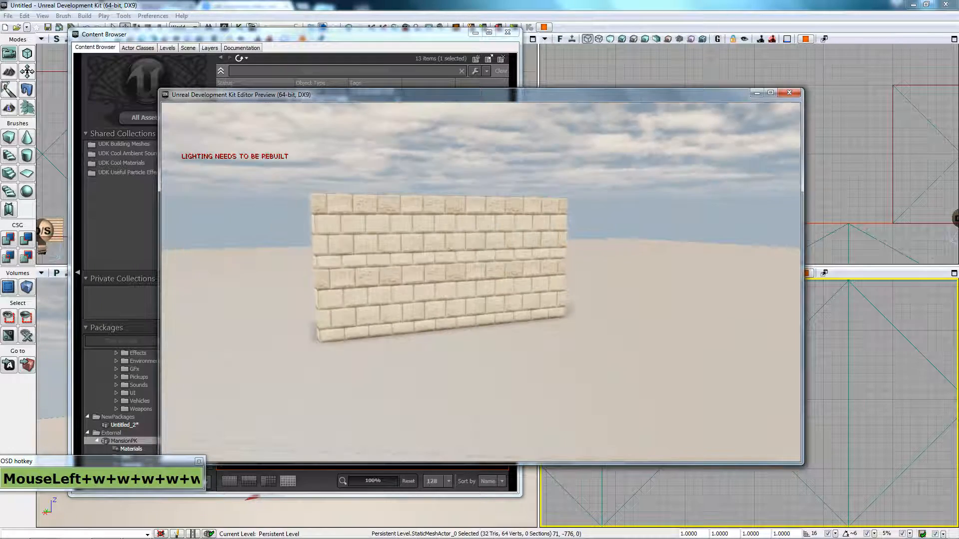
{"action": "key", "text": "w"}
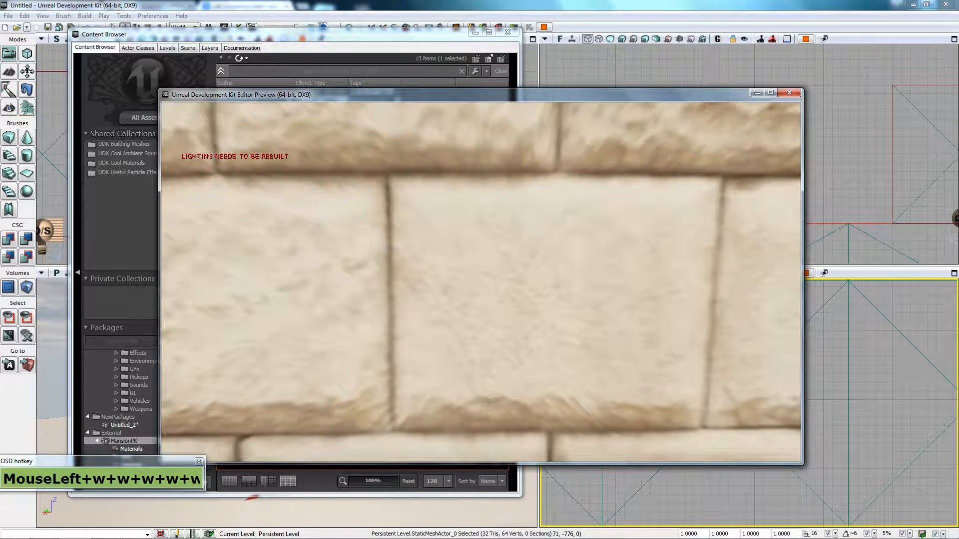
{"action": "key", "text": "w"}
{"action": "key", "text": "w"}
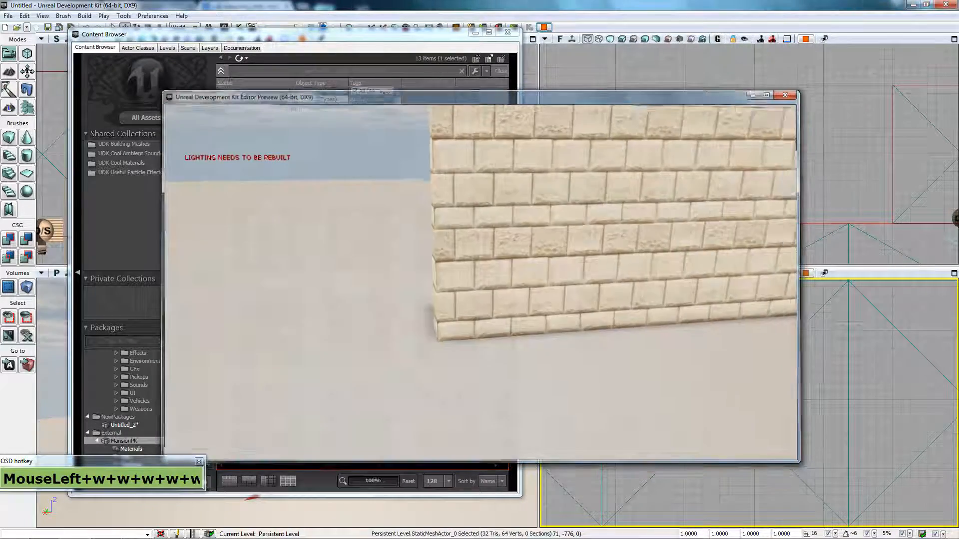
{"action": "key", "text": "Escape"}
{"action": "left_click_drag", "start_coordinate": [510, 286], "coordinate": [509, 240]}
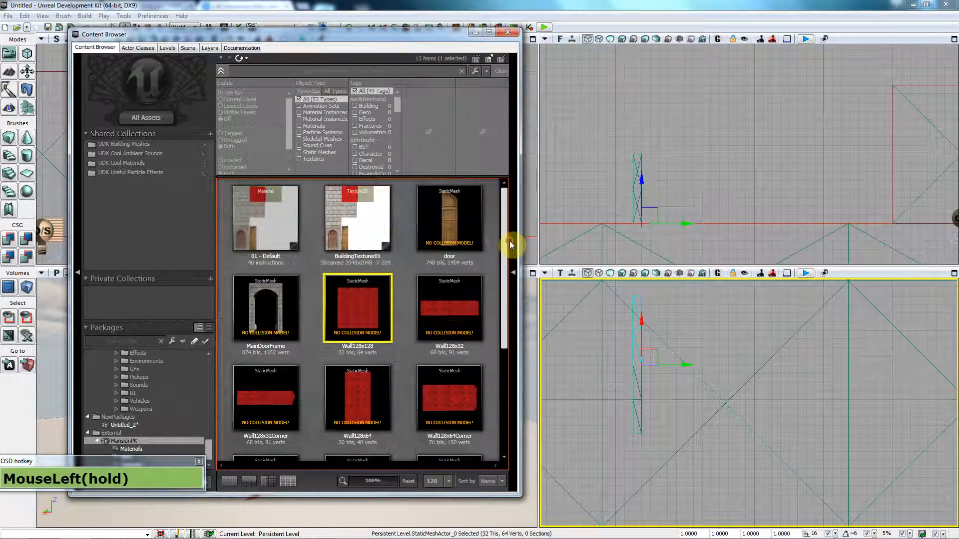
Step: Give Wall128x128 6DOP simplified box collision and check its collision shape
{"action": "double_click", "coordinate": [360, 301]}
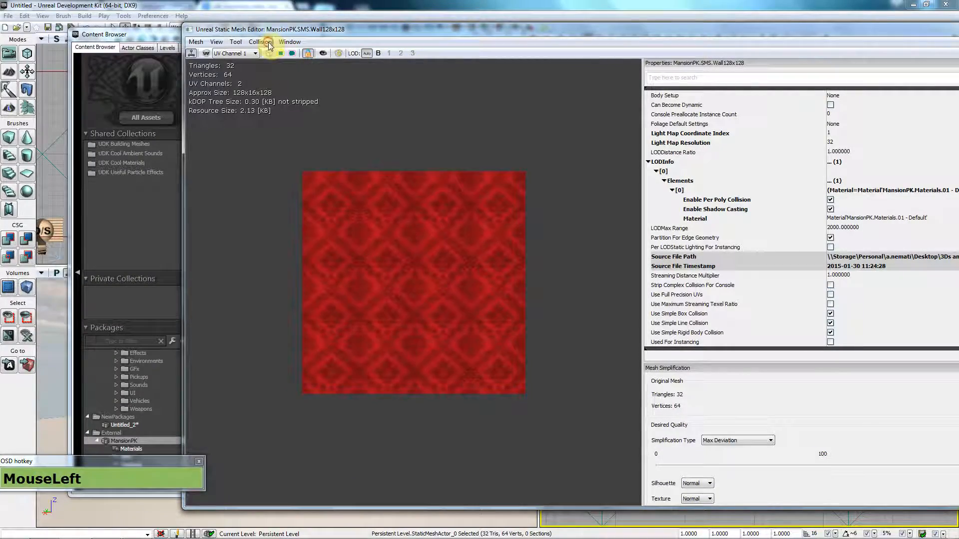
{"action": "left_click", "coordinate": [267, 43]}
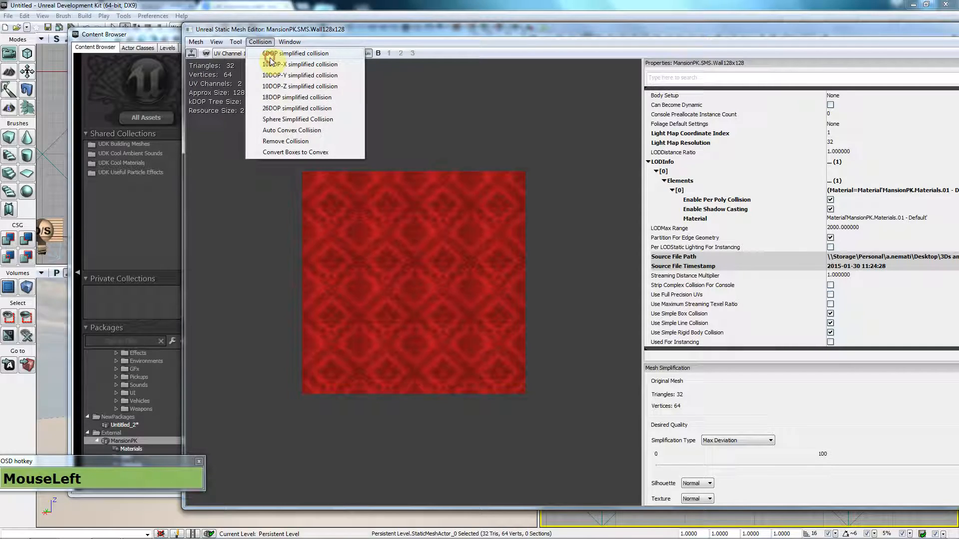
{"action": "left_click", "coordinate": [269, 58]}
{"action": "left_click", "coordinate": [293, 53]}
{"action": "left_click_drag", "start_coordinate": [447, 178], "coordinate": [554, 181]}
{"action": "left_click_drag", "start_coordinate": [799, 48], "coordinate": [471, 257]}
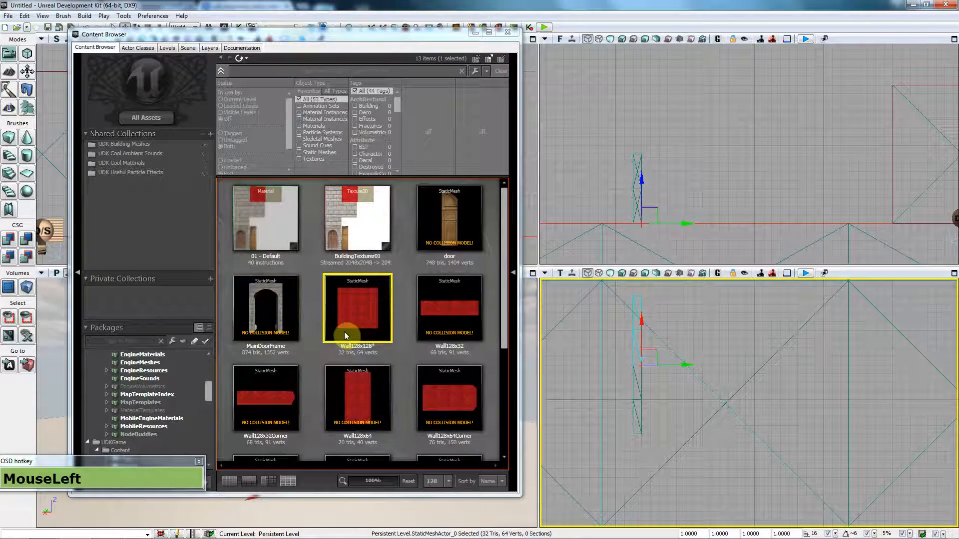
Step: Add 6DOP simplified box collision to Wall128x32 and Wall128x32Corner
{"action": "double_click", "coordinate": [453, 308]}
{"action": "left_click", "coordinate": [123, 41]}
{"action": "left_click", "coordinate": [145, 53]}
{"action": "left_click", "coordinate": [863, 27]}
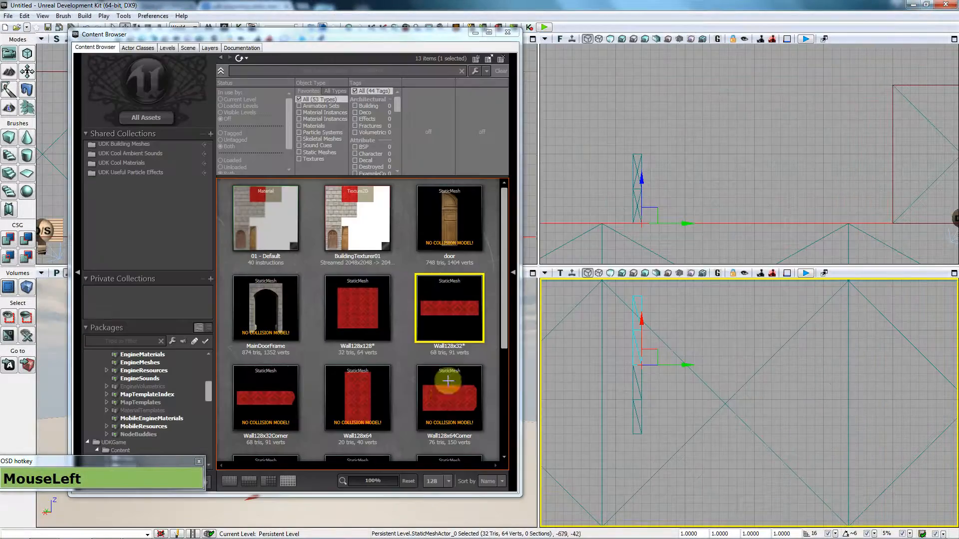
{"action": "double_click", "coordinate": [262, 394]}
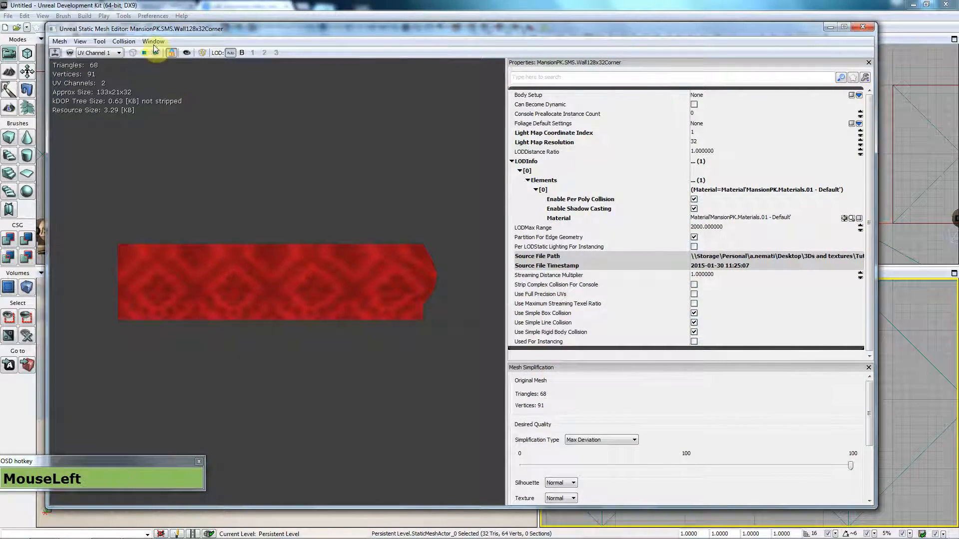
{"action": "left_click", "coordinate": [124, 41]}
{"action": "left_click", "coordinate": [142, 52]}
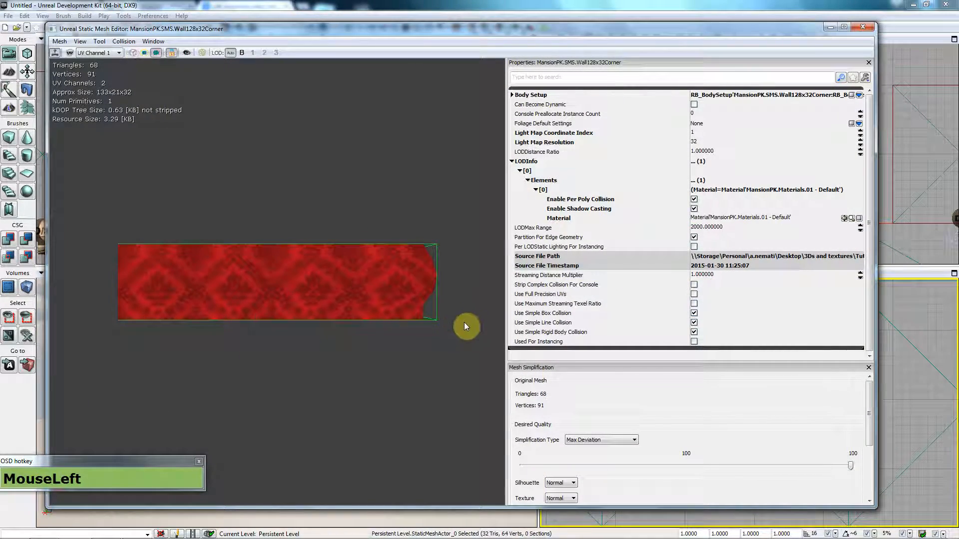
{"action": "left_click", "coordinate": [862, 27]}
Step: Add 6DOP simplified box collision to Wall128x64 and Wall128x64Corner
{"action": "double_click", "coordinate": [376, 407]}
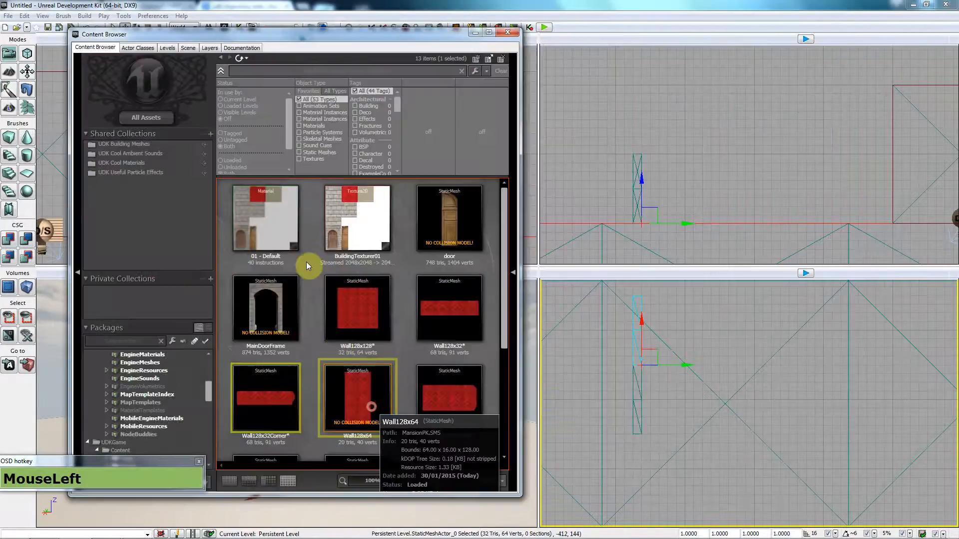
{"action": "left_click", "coordinate": [134, 45]}
{"action": "left_click", "coordinate": [142, 53]}
{"action": "left_click", "coordinate": [862, 27]}
{"action": "double_click", "coordinate": [463, 397]}
{"action": "left_click", "coordinate": [121, 42]}
{"action": "left_click", "coordinate": [131, 53]}
{"action": "left_click", "coordinate": [863, 27]}
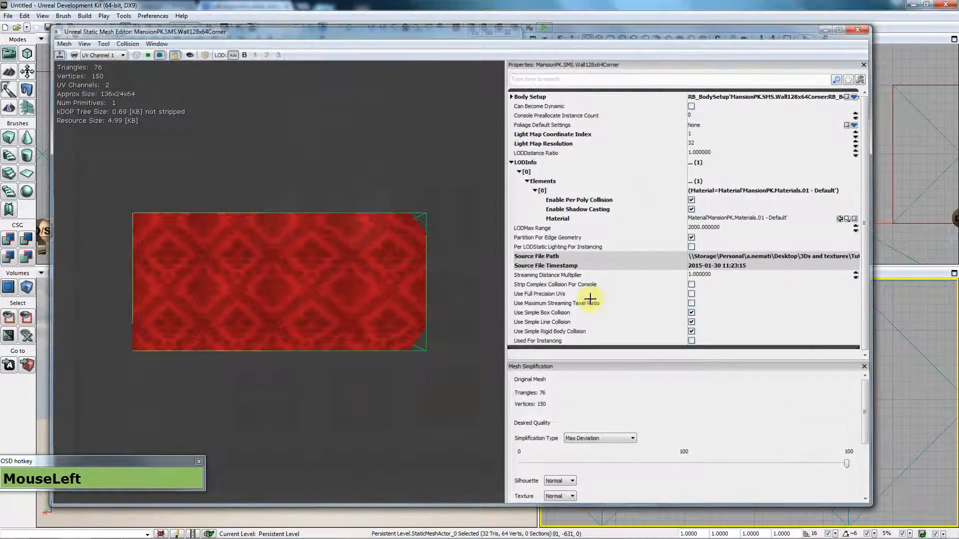
Step: Add 6DOP simplified box collision to Wall128x64Small and Window128x128
{"action": "left_click_drag", "start_coordinate": [503, 298], "coordinate": [505, 387]}
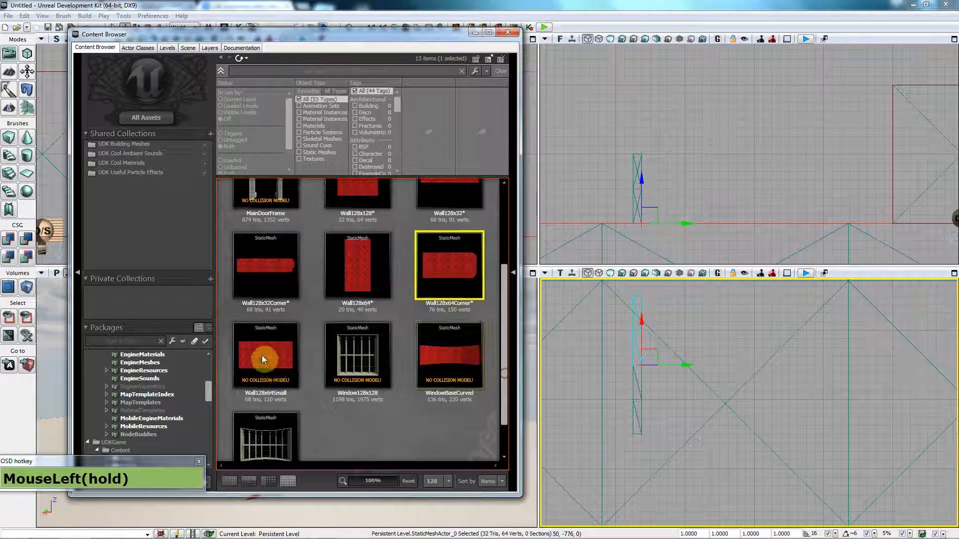
{"action": "double_click", "coordinate": [262, 355]}
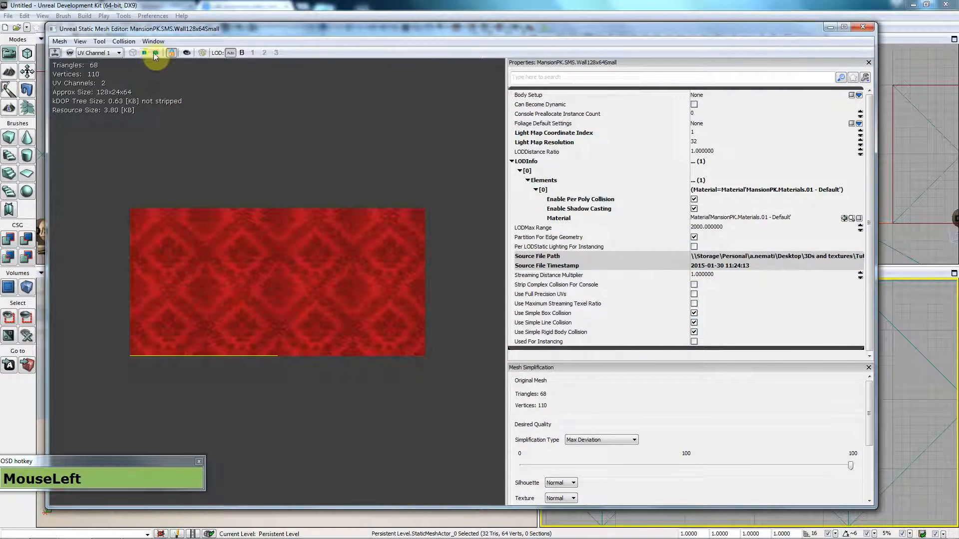
{"action": "left_click", "coordinate": [124, 42]}
{"action": "left_click", "coordinate": [131, 53]}
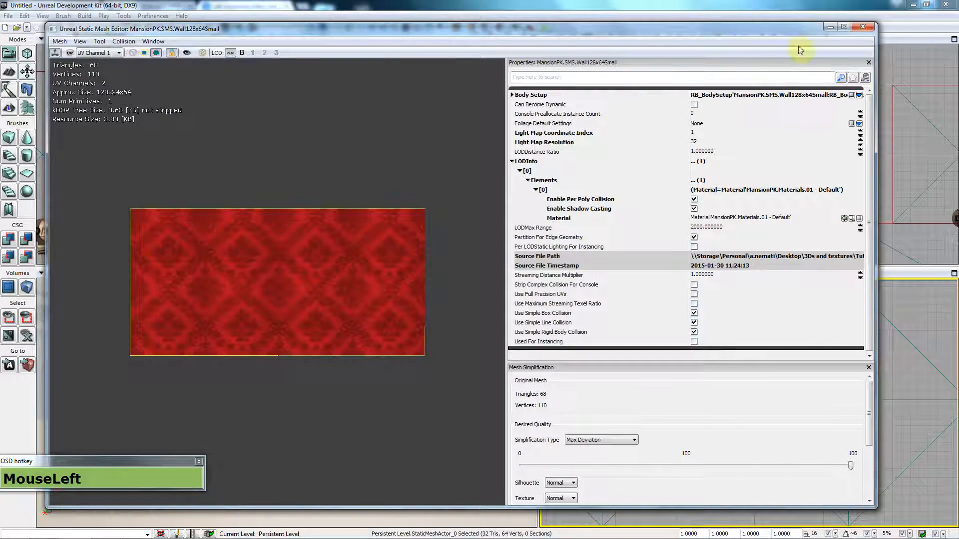
{"action": "left_click", "coordinate": [860, 27]}
{"action": "left_click", "coordinate": [356, 361]}
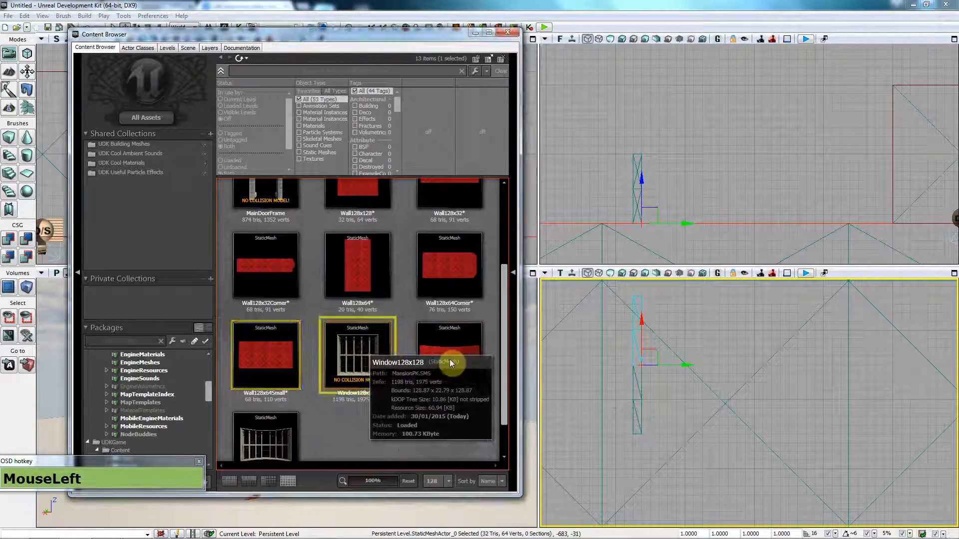
{"action": "double_click", "coordinate": [361, 350]}
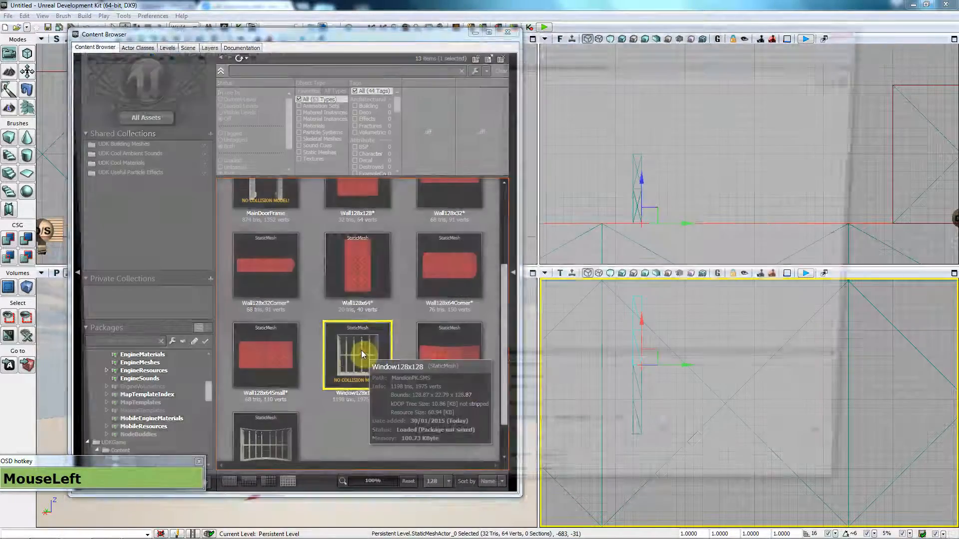
{"action": "left_click", "coordinate": [124, 42]}
{"action": "left_click", "coordinate": [131, 53]}
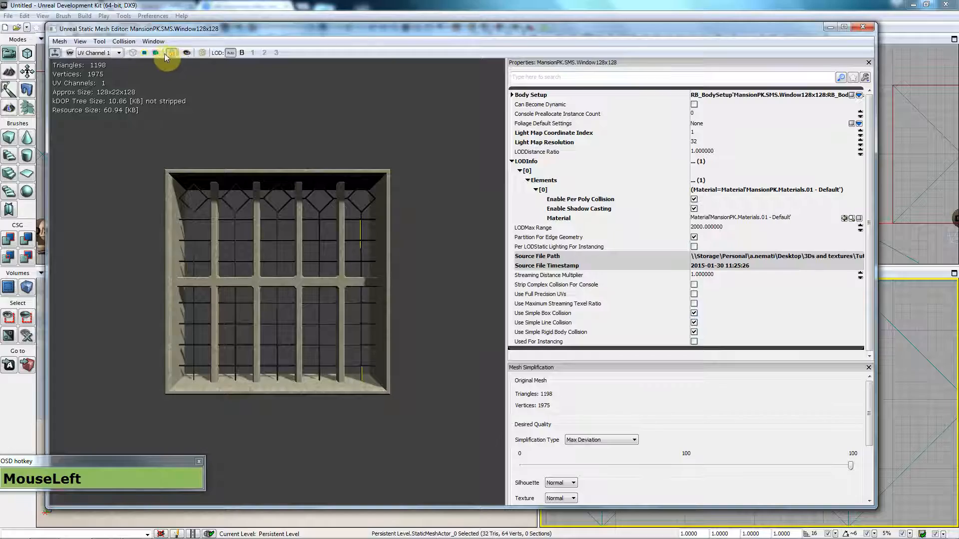
{"action": "left_click", "coordinate": [855, 32]}
Step: Open WindowBaseCurved and close it without collision, then select WindowBaseCurved again
{"action": "double_click", "coordinate": [443, 355]}
{"action": "left_click", "coordinate": [863, 27]}
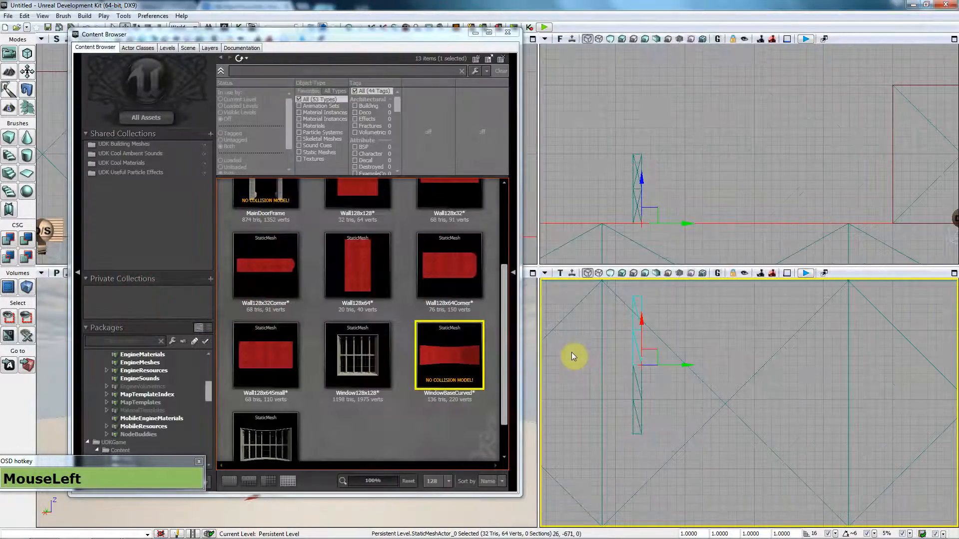
{"action": "left_click_drag", "start_coordinate": [511, 348], "coordinate": [505, 393]}
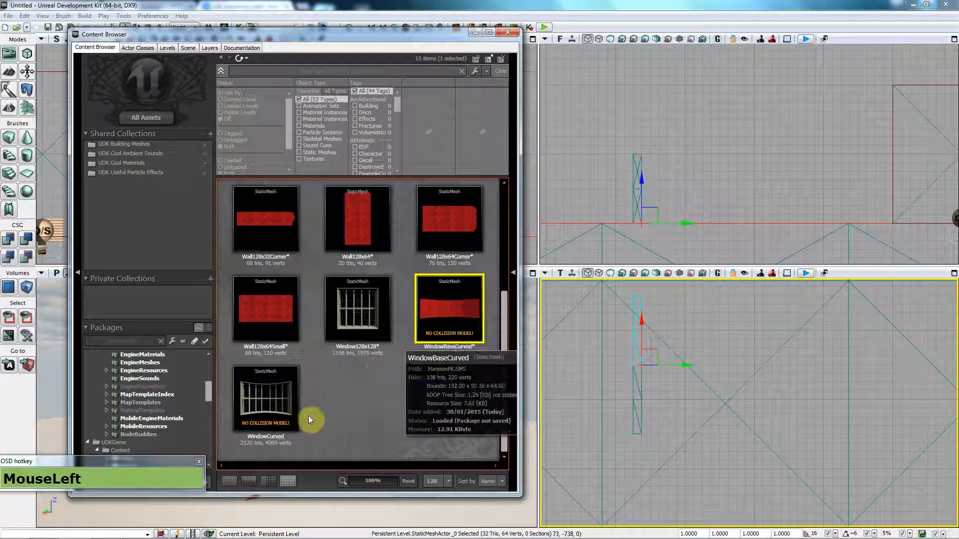
{"action": "left_click", "coordinate": [265, 405]}
{"action": "left_click", "coordinate": [460, 310]}
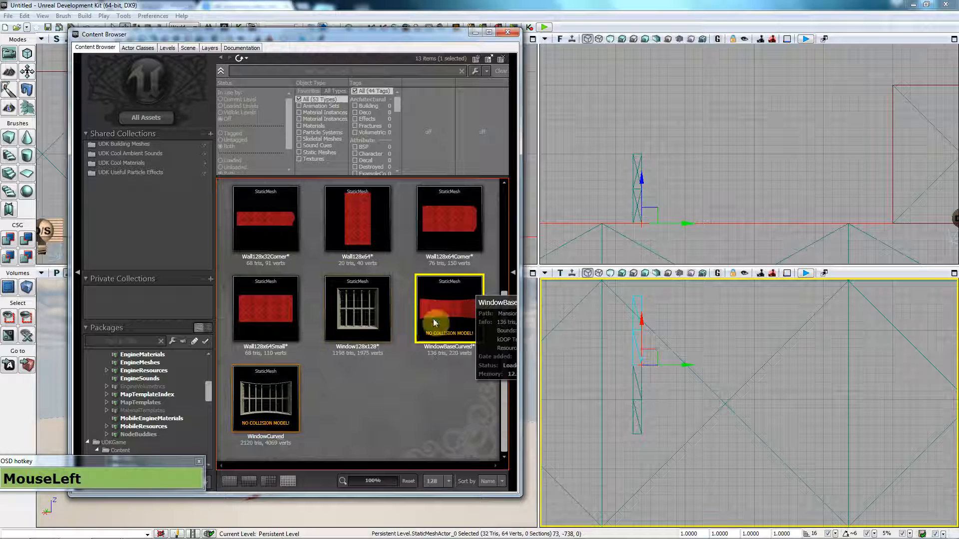
{"action": "mouse_move", "coordinate": [280, 375]}
{"action": "mouse_move", "coordinate": [443, 328]}
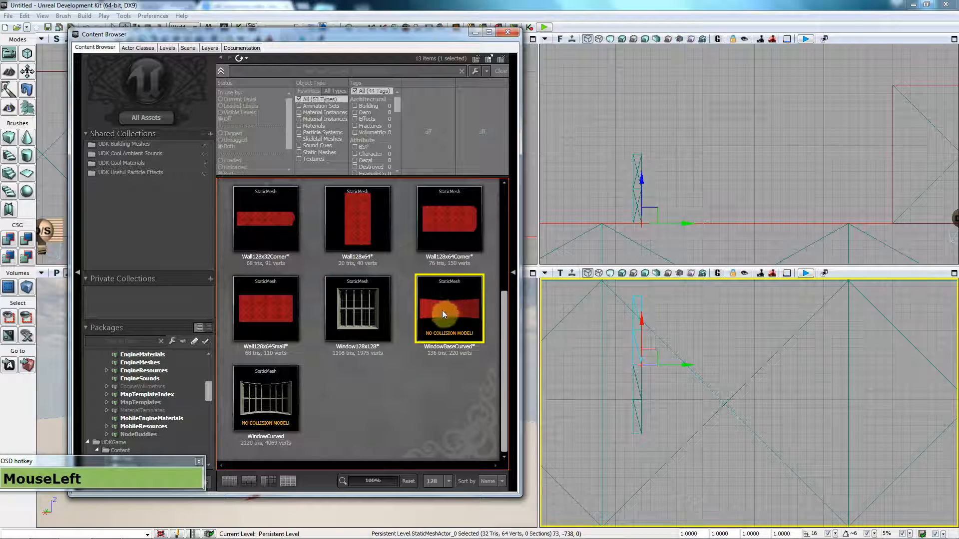
Step: Add simplified box collision to WindowBaseCurved and inspect it from several angles
{"action": "double_click", "coordinate": [441, 314]}
{"action": "right_click_drag", "start_coordinate": [230, 274], "coordinate": [285, 280]}
{"action": "right_click_drag", "start_coordinate": [259, 263], "coordinate": [214, 264]}
{"action": "left_click", "coordinate": [124, 42]}
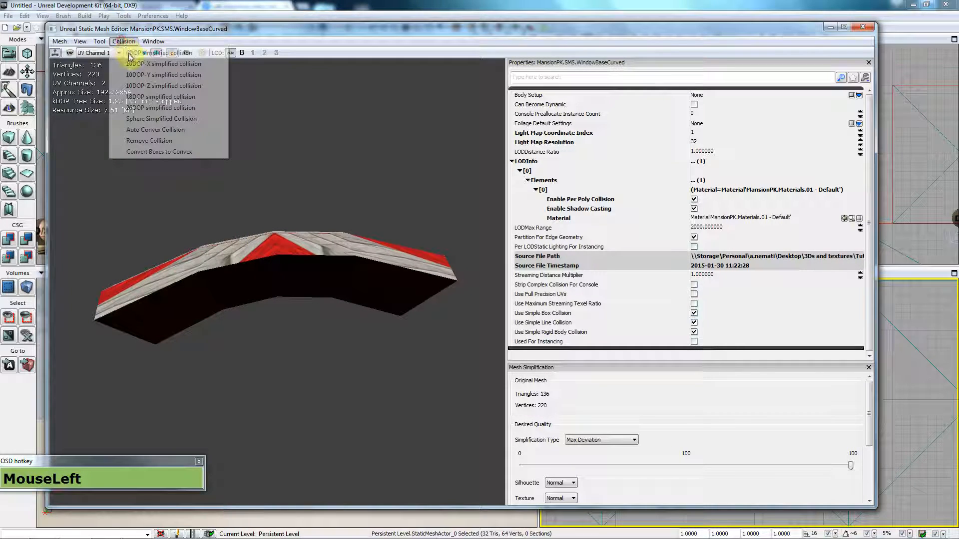
{"action": "left_click", "coordinate": [132, 67]}
{"action": "right_click_drag", "start_coordinate": [226, 255], "coordinate": [257, 275]}
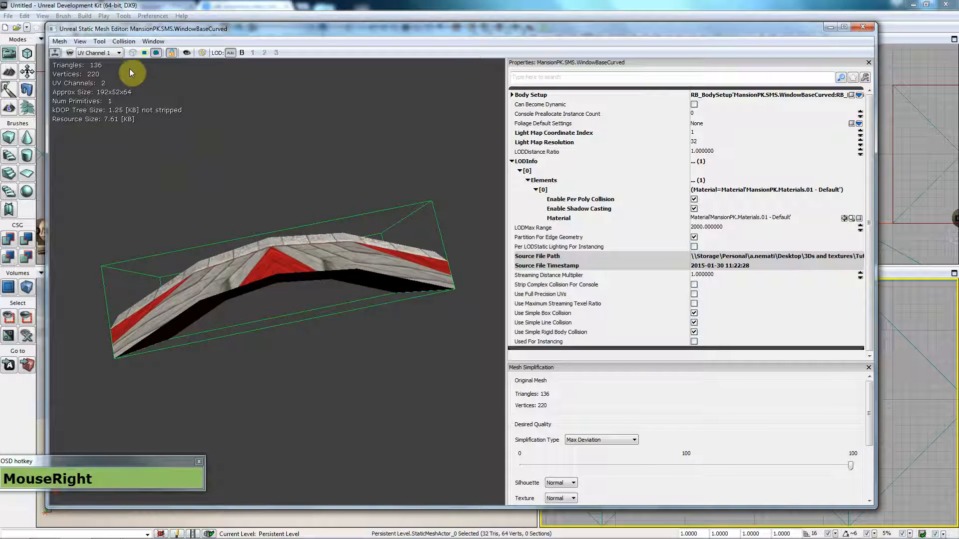
Step: Generate convex decomposition collision for WindowBaseCurved, rebuilding with allowed splits raised to 20
{"action": "left_click", "coordinate": [125, 42]}
{"action": "left_click", "coordinate": [165, 131]}
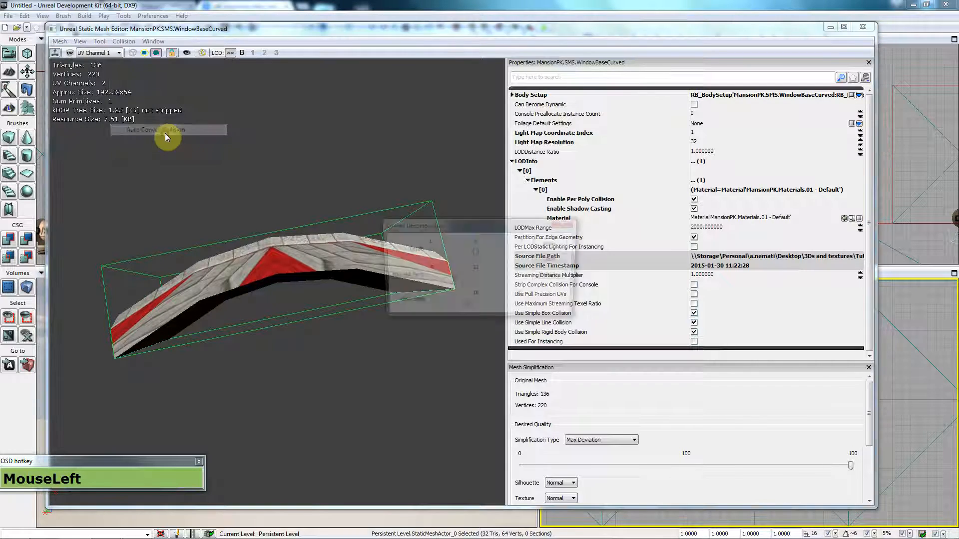
{"action": "left_click_drag", "start_coordinate": [459, 224], "coordinate": [416, 64]}
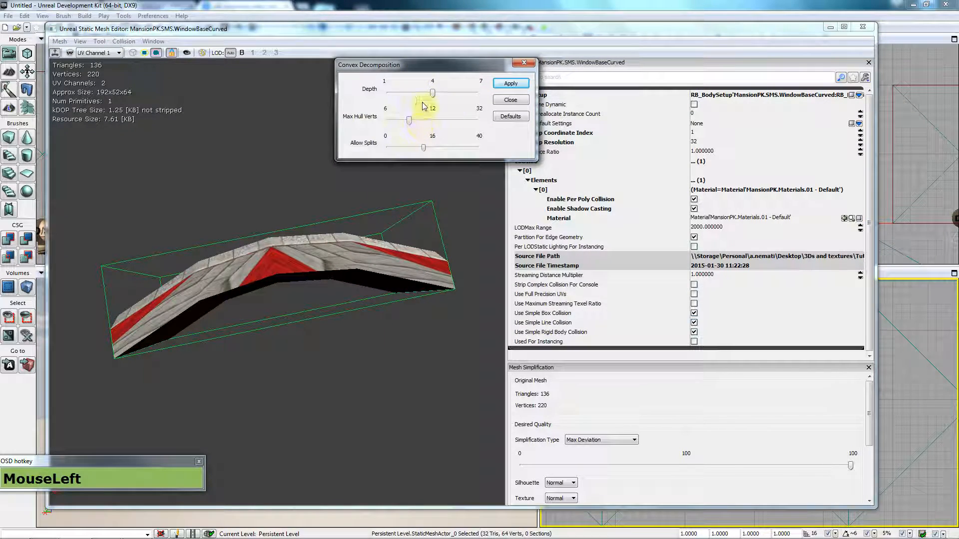
{"action": "left_click", "coordinate": [519, 85]}
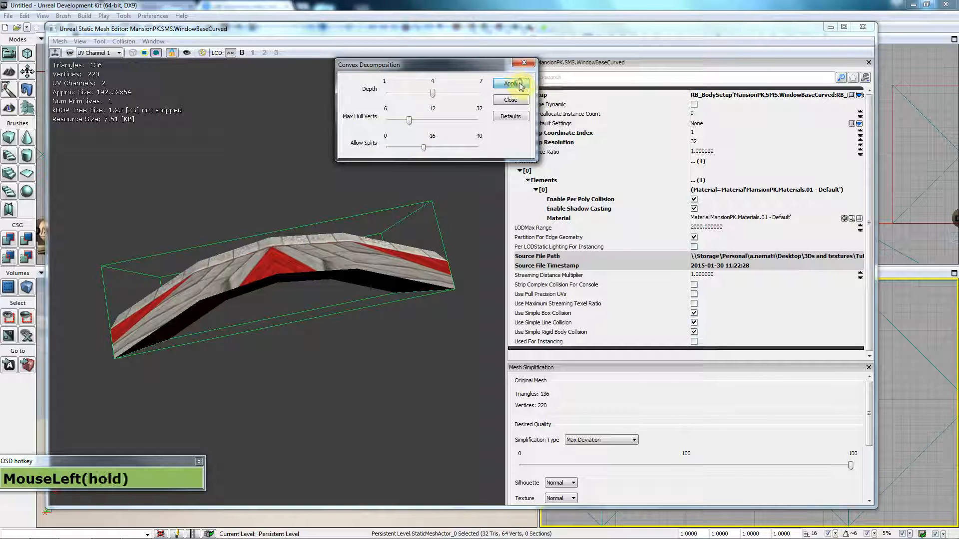
{"action": "left_click", "coordinate": [376, 291]}
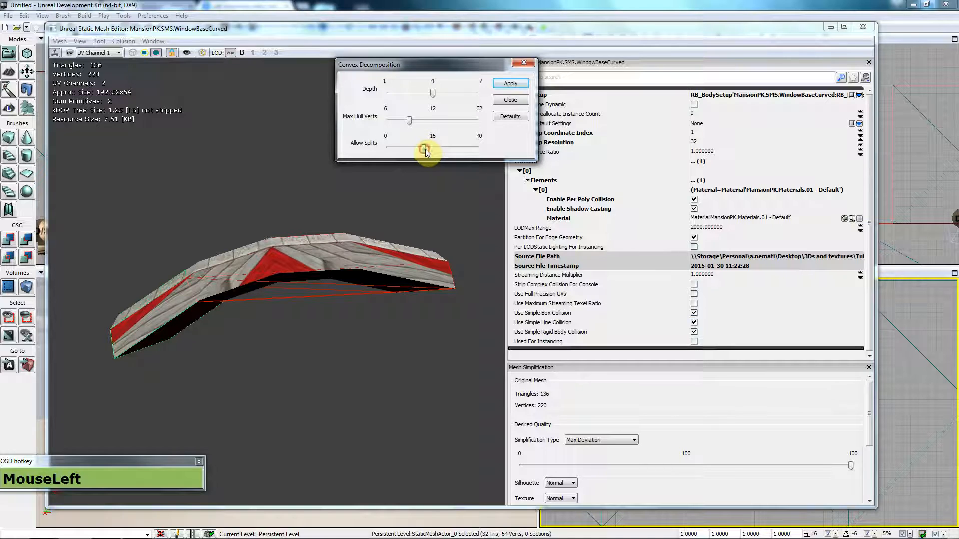
{"action": "left_click_drag", "start_coordinate": [430, 149], "coordinate": [476, 105]}
{"action": "left_click", "coordinate": [508, 89]}
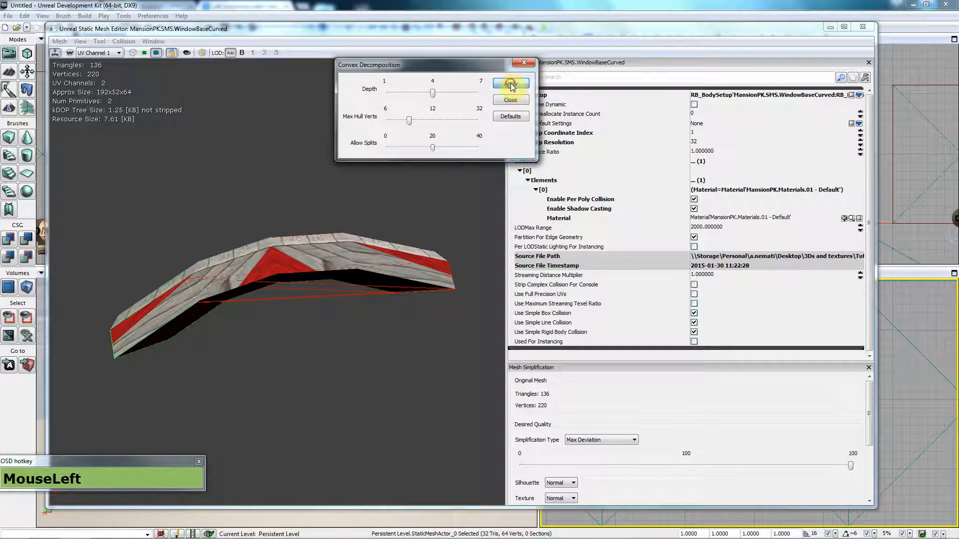
{"action": "left_click", "coordinate": [309, 265]}
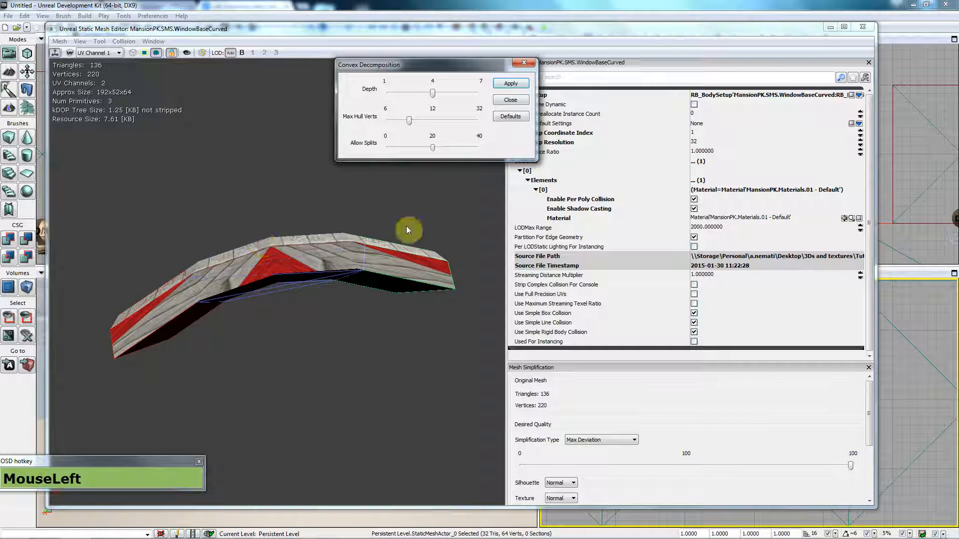
{"action": "mouse_move", "coordinate": [299, 289]}
{"action": "left_mouse_down"}
{"action": "mouse_move", "coordinate": [300, 260]}
{"action": "mouse_move", "coordinate": [315, 300]}
{"action": "left_mouse_up"}
{"action": "right_click_drag", "start_coordinate": [158, 326], "coordinate": [259, 299]}
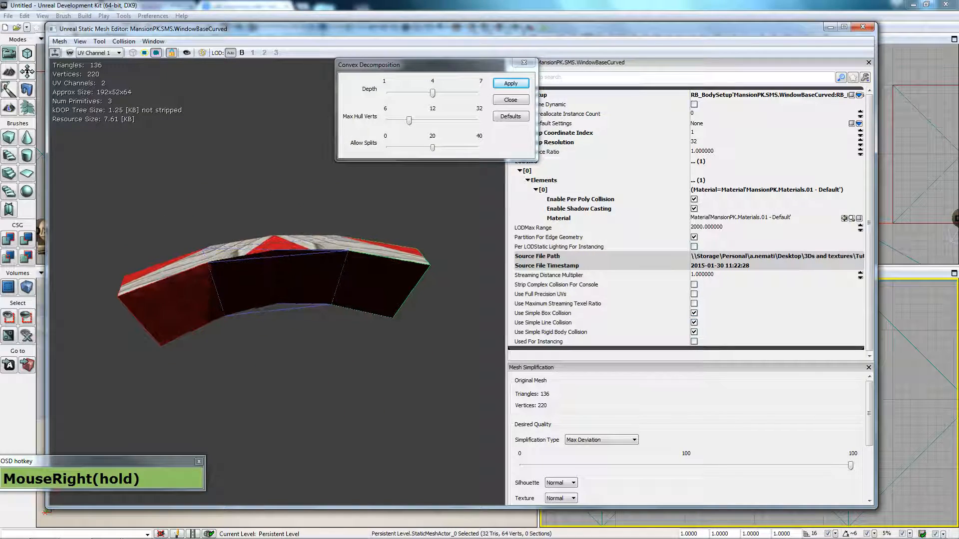
Step: Tune depth to 4 and max hull verts to 8 for three hulls, then close
{"action": "left_click_drag", "start_coordinate": [433, 94], "coordinate": [417, 94]}
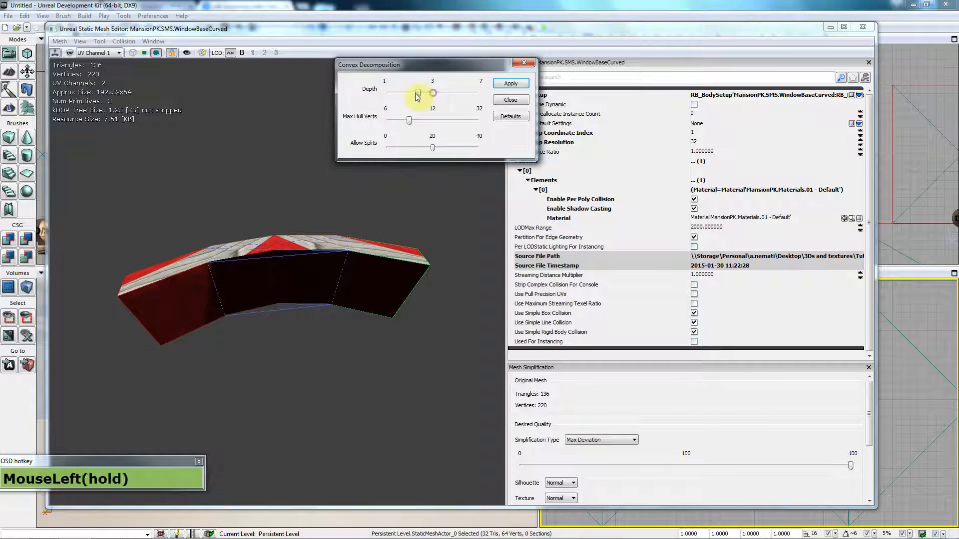
{"action": "left_click", "coordinate": [526, 86]}
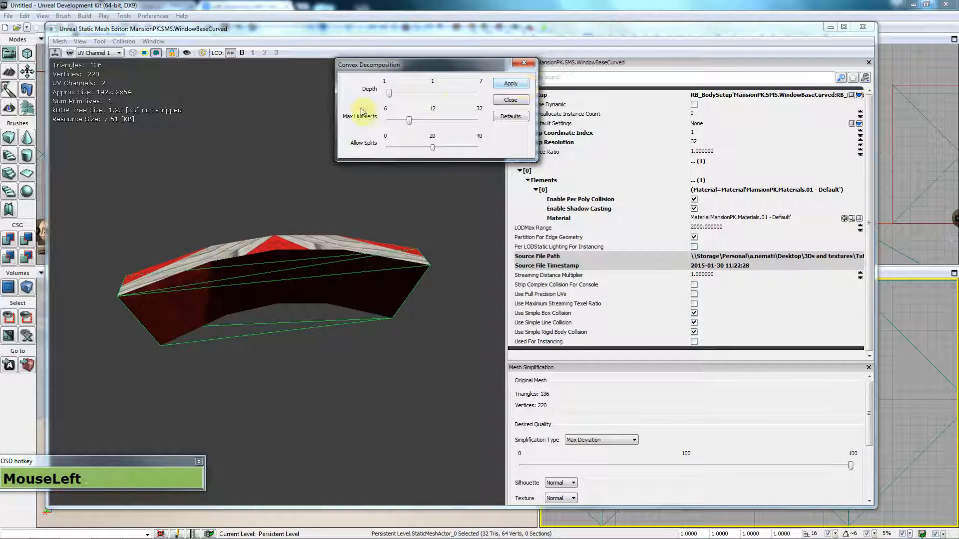
{"action": "left_click_drag", "start_coordinate": [391, 94], "coordinate": [475, 95]}
{"action": "left_click", "coordinate": [503, 89]}
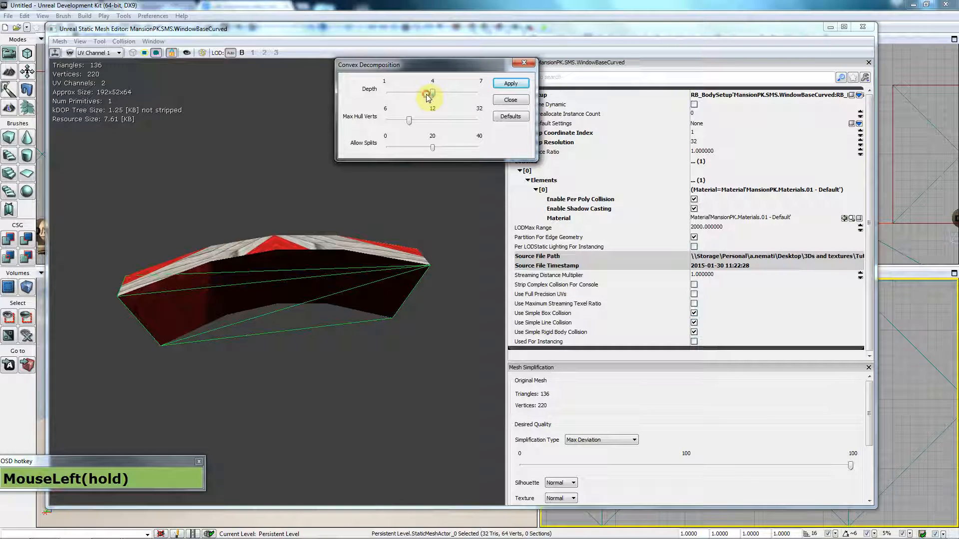
{"action": "left_click", "coordinate": [509, 83]}
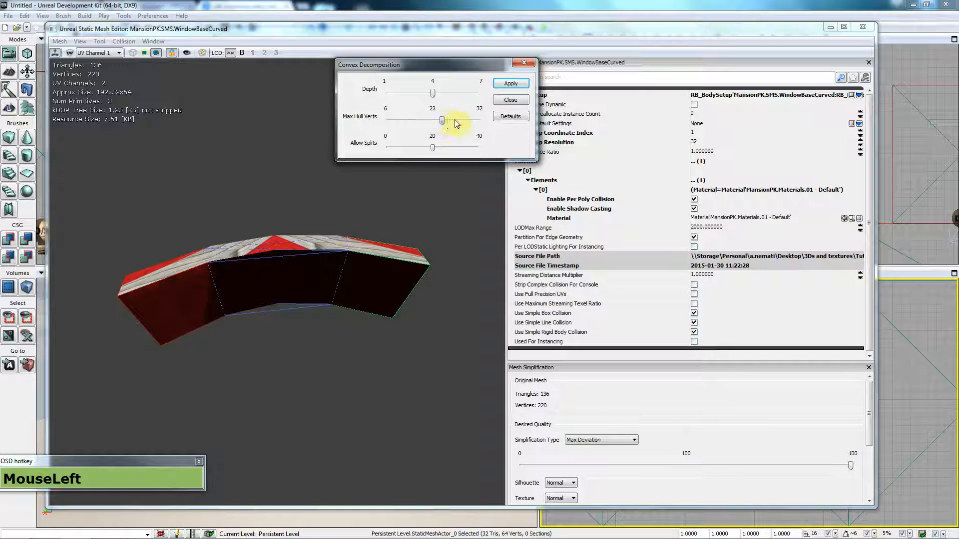
{"action": "left_click", "coordinate": [516, 83]}
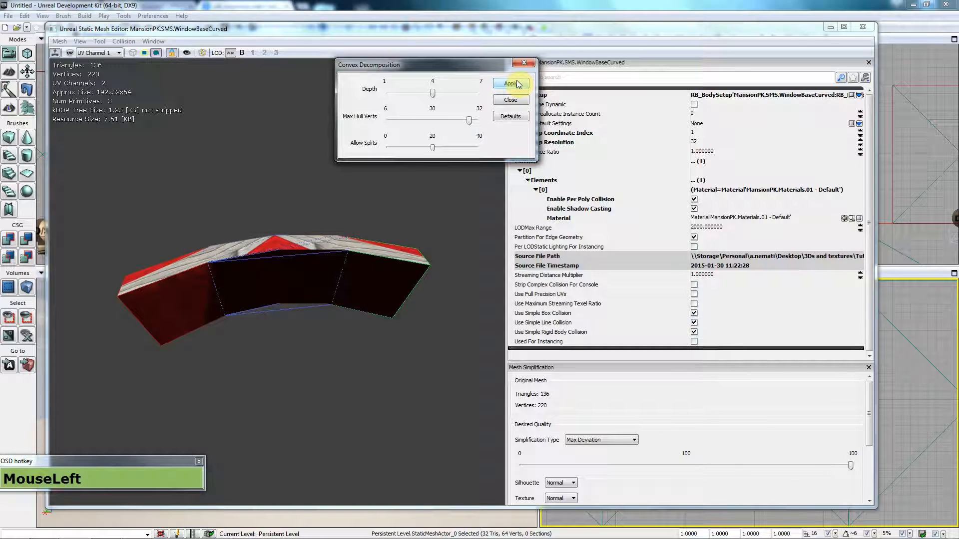
{"action": "left_click_drag", "start_coordinate": [440, 125], "coordinate": [400, 124]}
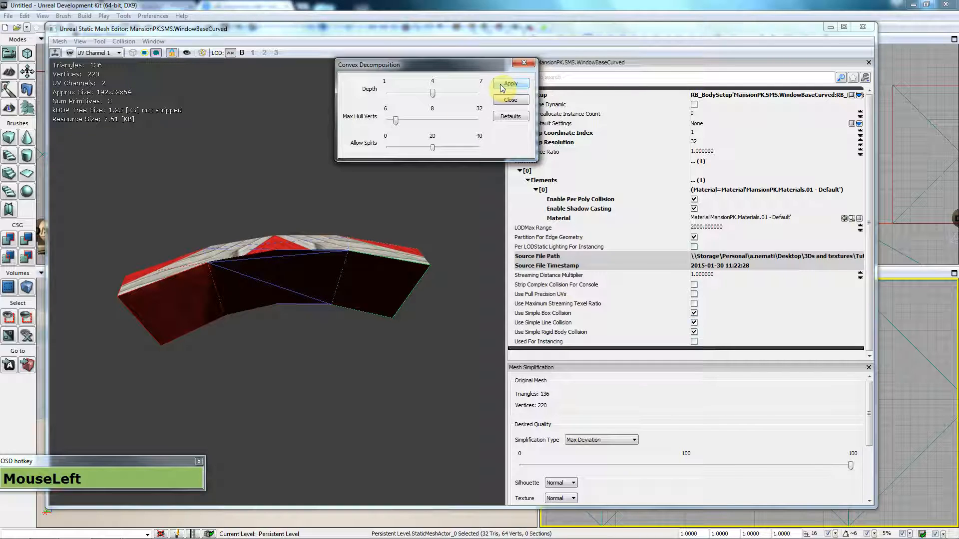
{"action": "left_click", "coordinate": [510, 100]}
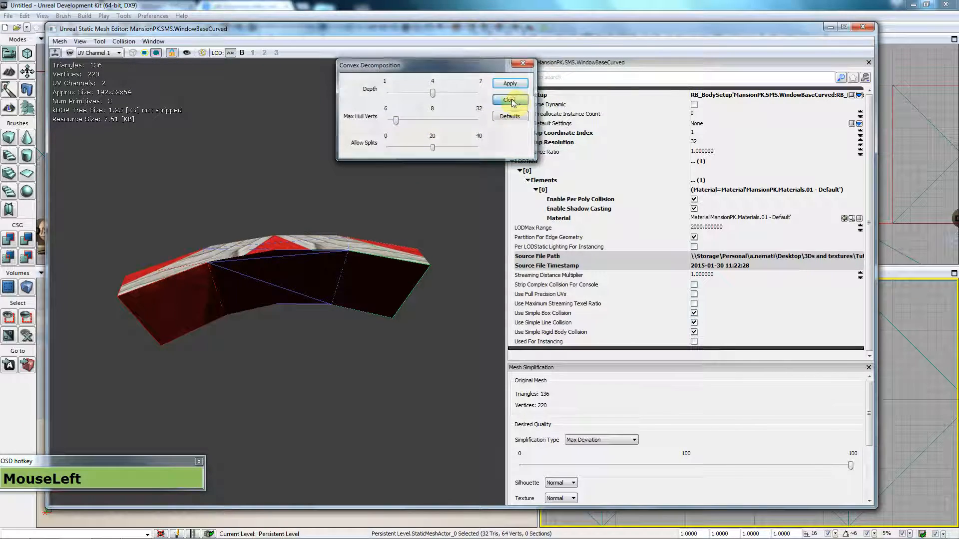
{"action": "left_click", "coordinate": [862, 26]}
Step: Generate initial auto convex collision for the WindowCurved mesh
{"action": "double_click", "coordinate": [276, 403]}
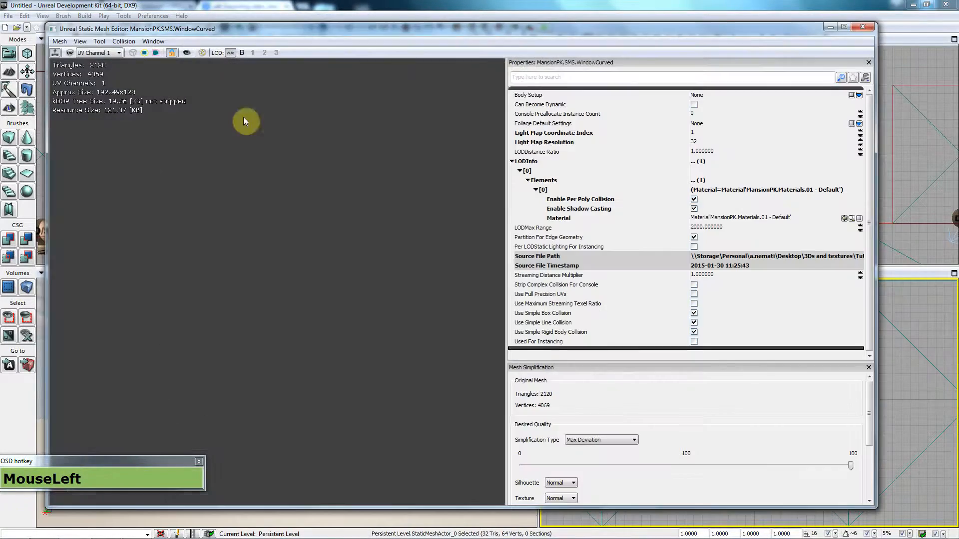
{"action": "left_click", "coordinate": [124, 42]}
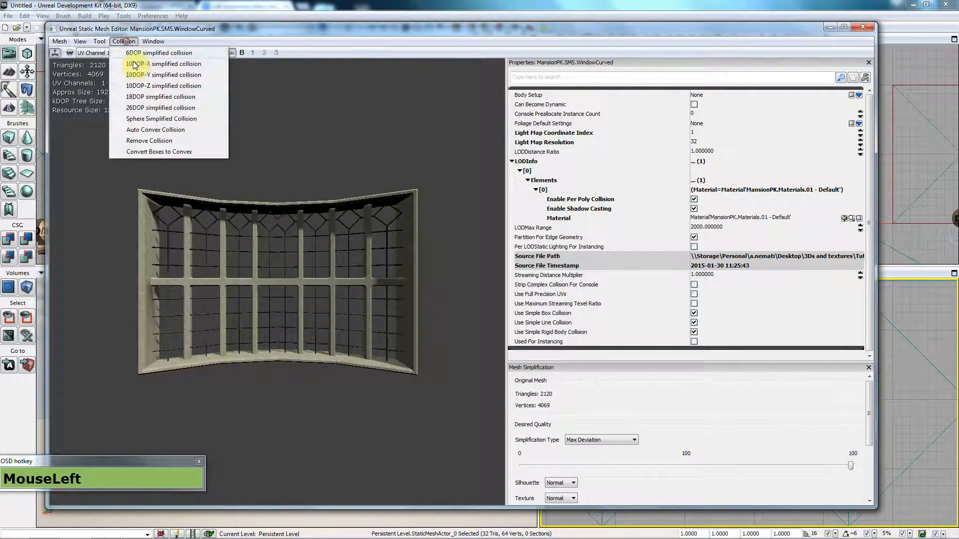
{"action": "left_click", "coordinate": [156, 132]}
{"action": "left_click_drag", "start_coordinate": [306, 246], "coordinate": [180, 64]}
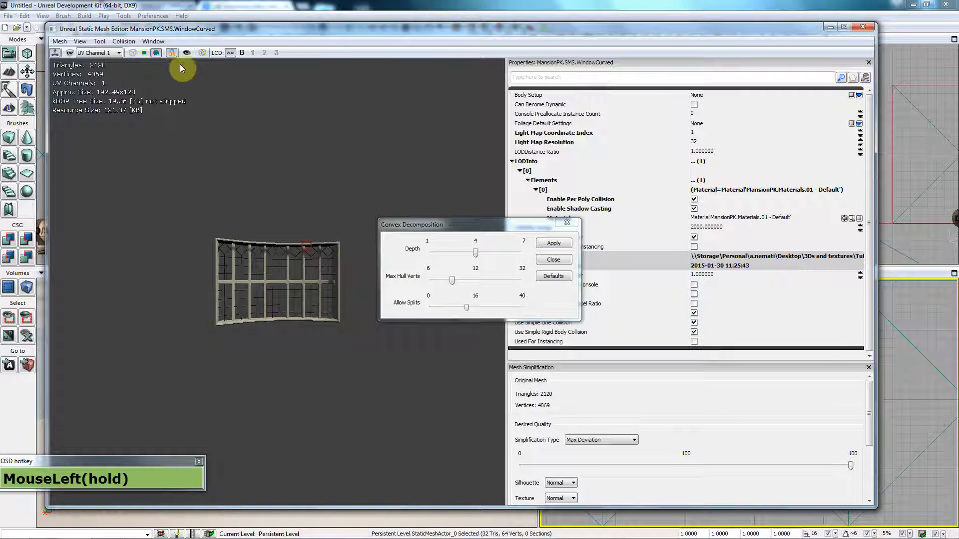
{"action": "right_click_drag", "start_coordinate": [277, 282], "coordinate": [540, 228]}
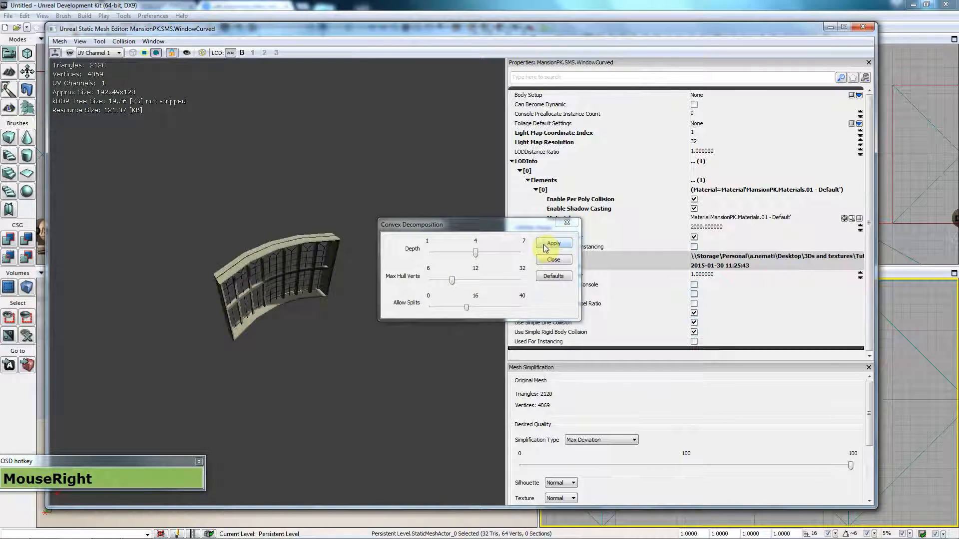
{"action": "left_click", "coordinate": [545, 247]}
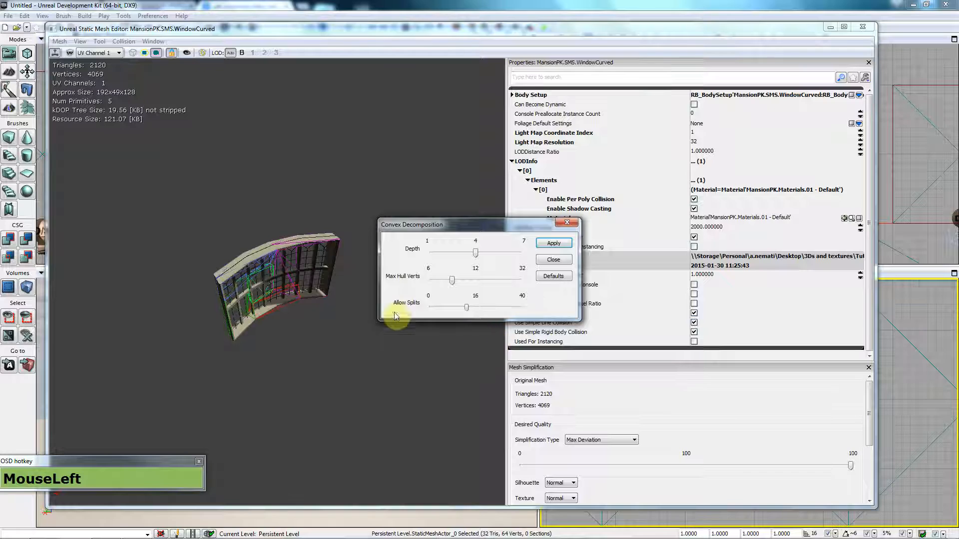
{"action": "scroll", "coordinate": [276, 345], "scroll_direction": "up", "scroll_amount": 1}
{"action": "right_click", "coordinate": [244, 296]}
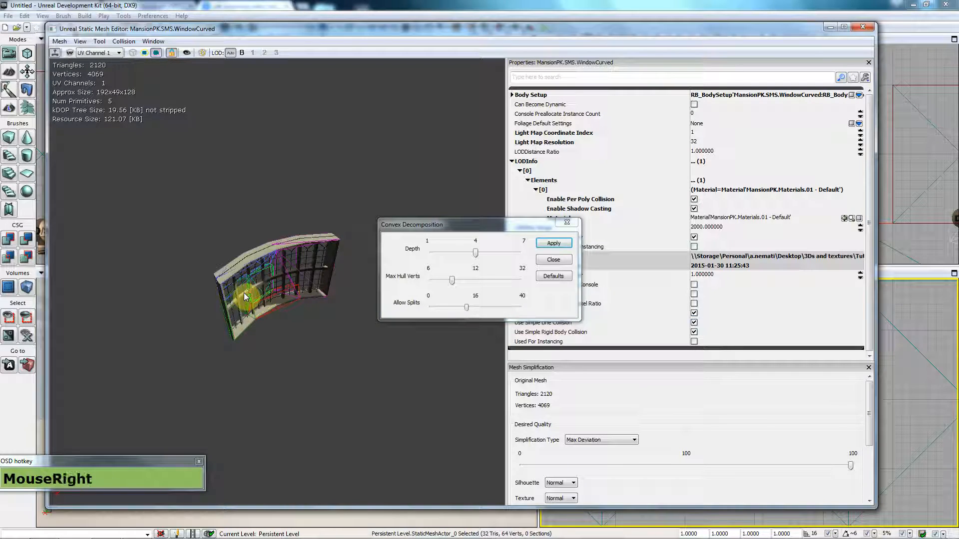
{"action": "right_click_drag", "start_coordinate": [244, 297], "coordinate": [248, 317]}
{"action": "mouse_move", "coordinate": [249, 317]}
{"action": "left_mouse_down"}
{"action": "mouse_move", "coordinate": [248, 289]}
{"action": "mouse_move", "coordinate": [240, 320]}
{"action": "left_mouse_up"}
{"action": "right_click_drag", "start_coordinate": [285, 306], "coordinate": [524, 266]}
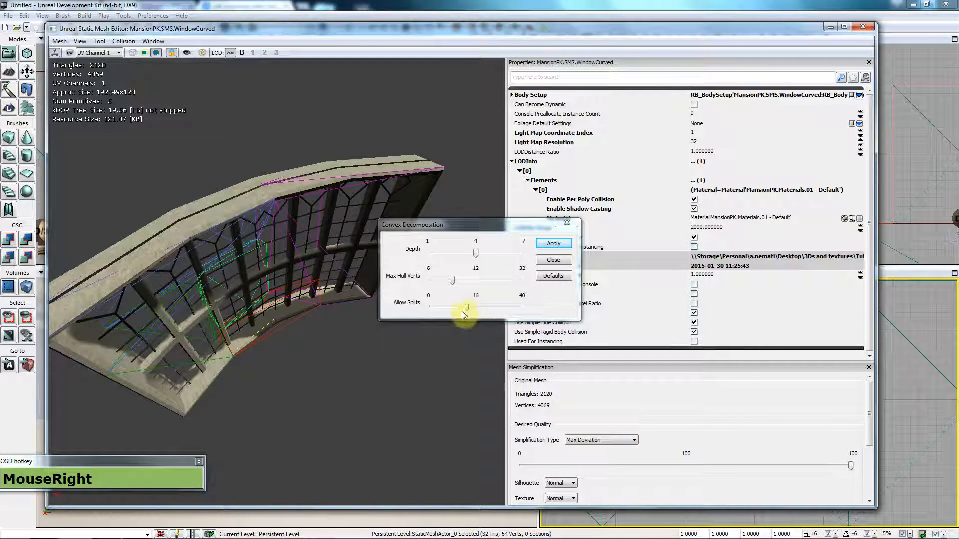
Step: Rebuild the WindowCurved collision with adjusted splits and max hull vertices of 9
{"action": "left_click_drag", "start_coordinate": [467, 310], "coordinate": [448, 311]}
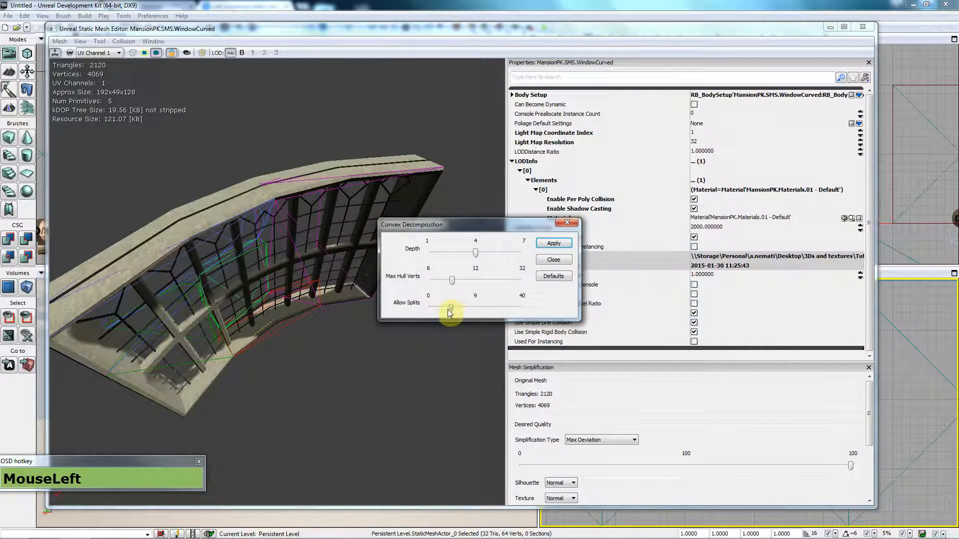
{"action": "left_click", "coordinate": [553, 243]}
{"action": "right_click_drag", "start_coordinate": [314, 304], "coordinate": [400, 325]}
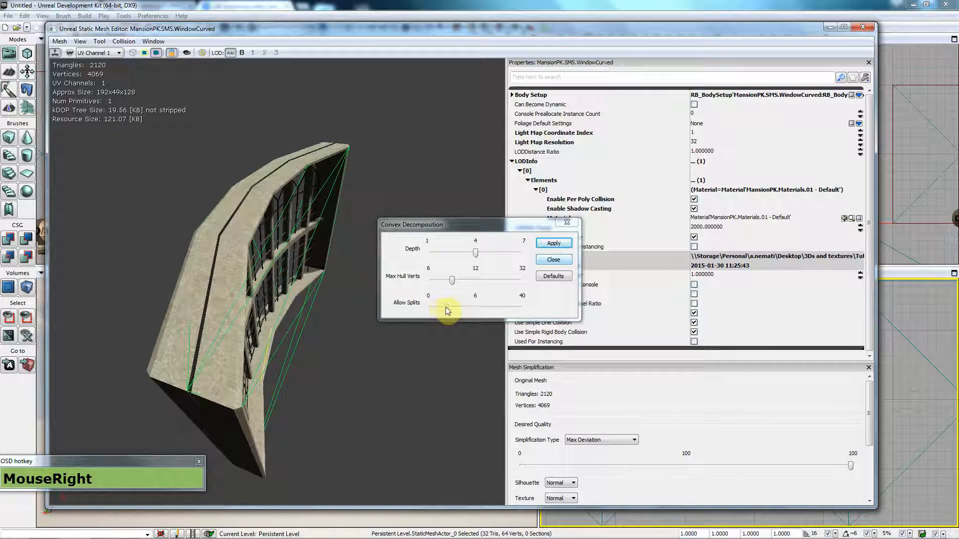
{"action": "left_click_drag", "start_coordinate": [447, 310], "coordinate": [453, 308]}
{"action": "left_click", "coordinate": [553, 243]}
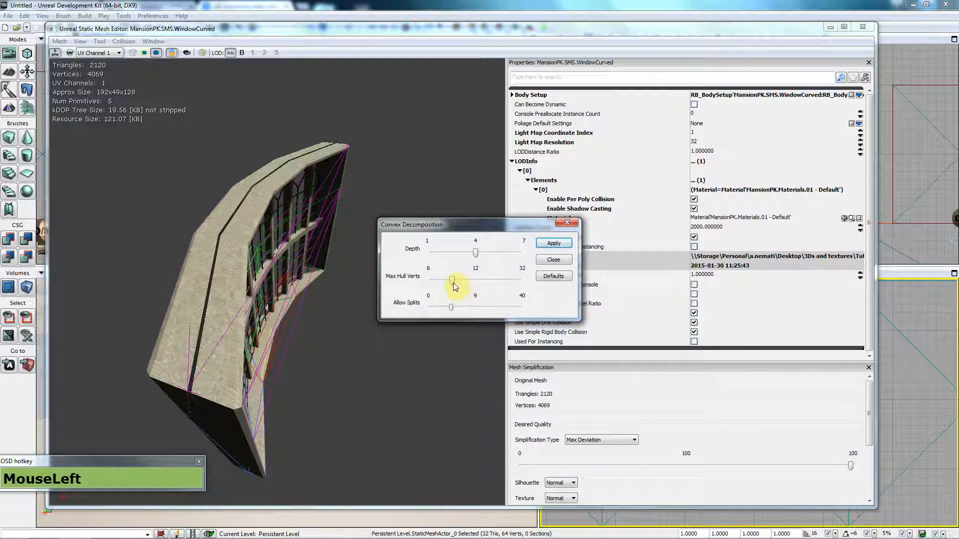
{"action": "left_click_drag", "start_coordinate": [444, 286], "coordinate": [441, 280]}
{"action": "left_click", "coordinate": [553, 245]}
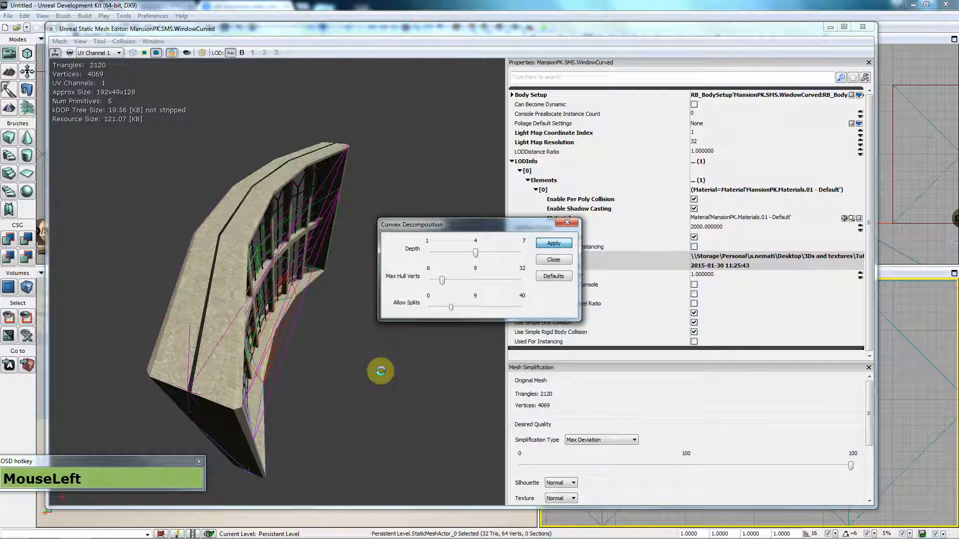
Step: Rebuild at depth 3 with 17 splits for four hulls, then close both windows
{"action": "right_click_drag", "start_coordinate": [380, 370], "coordinate": [505, 273]}
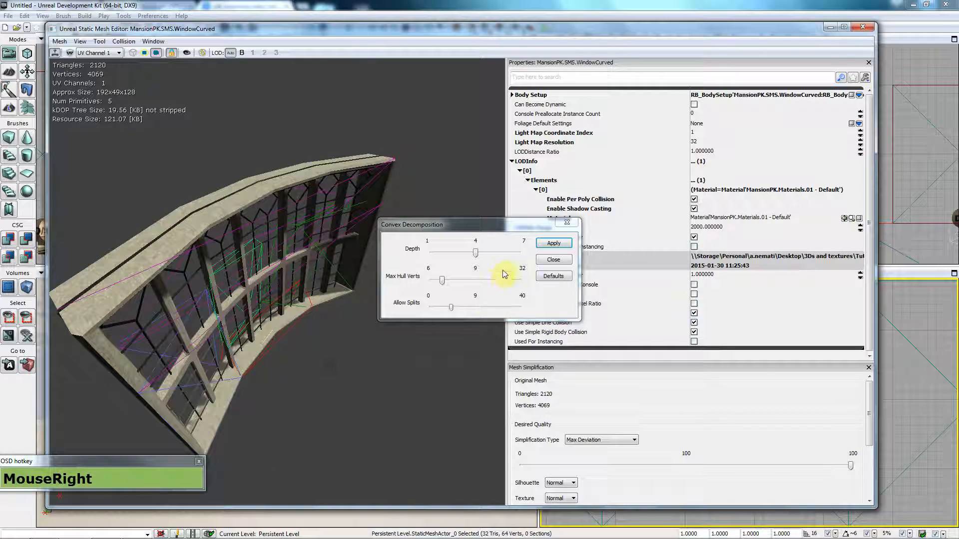
{"action": "left_click_drag", "start_coordinate": [475, 253], "coordinate": [460, 253]}
{"action": "left_click", "coordinate": [548, 242]}
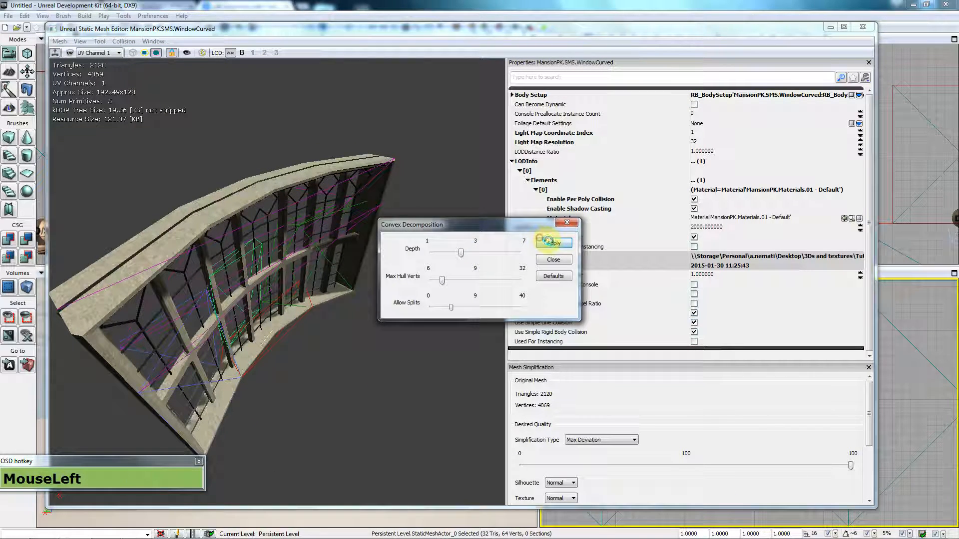
{"action": "right_click_drag", "start_coordinate": [199, 339], "coordinate": [272, 358]}
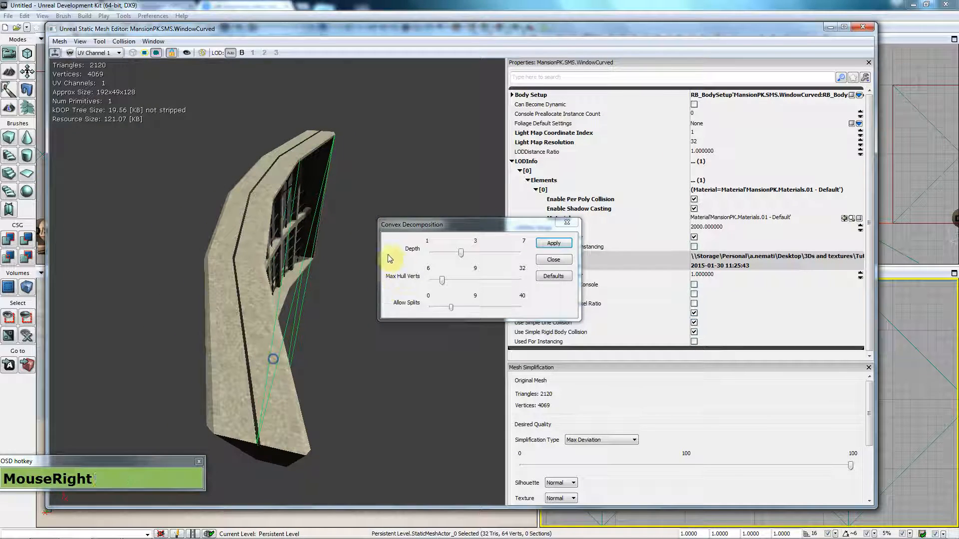
{"action": "left_click", "coordinate": [463, 308]}
{"action": "left_click", "coordinate": [553, 243]}
{"action": "right_click_drag", "start_coordinate": [381, 349], "coordinate": [310, 349]}
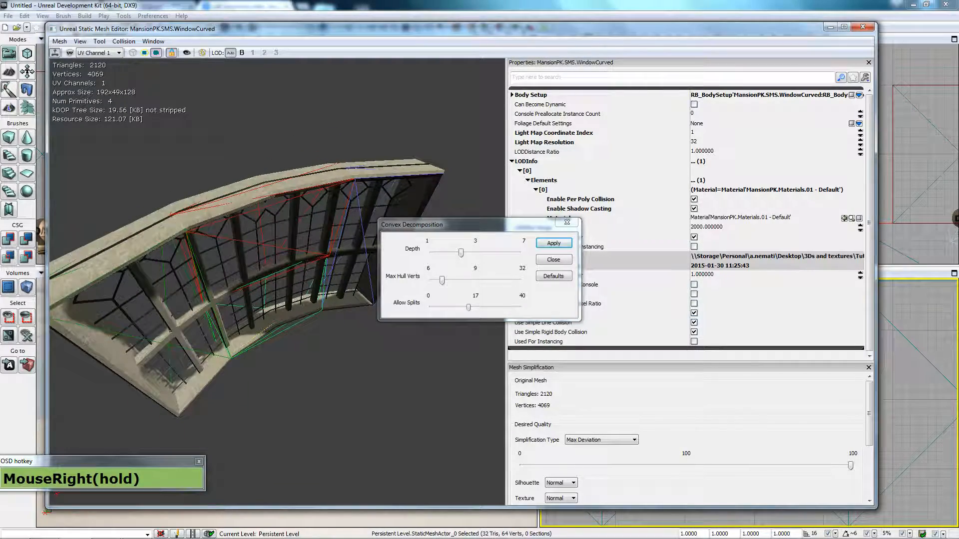
{"action": "left_click", "coordinate": [553, 260]}
{"action": "left_click", "coordinate": [862, 27]}
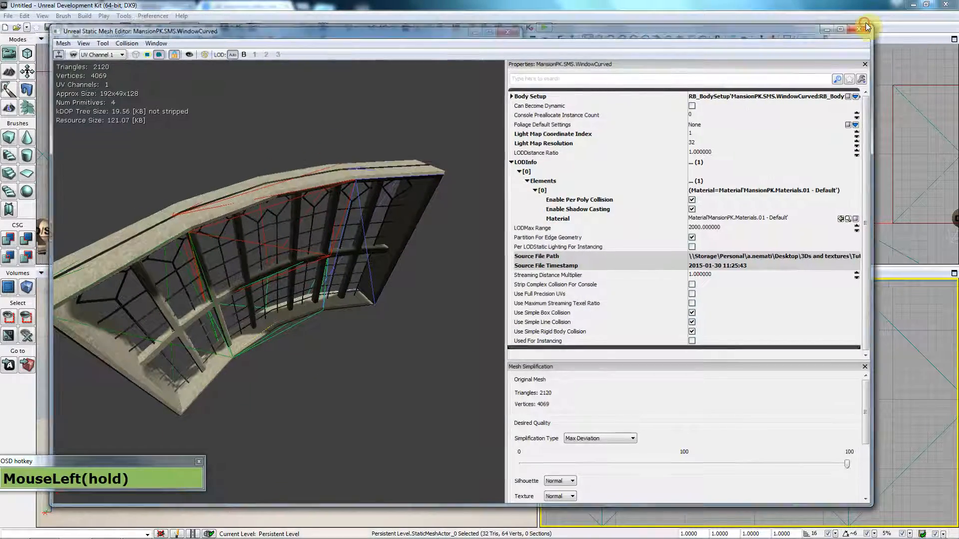
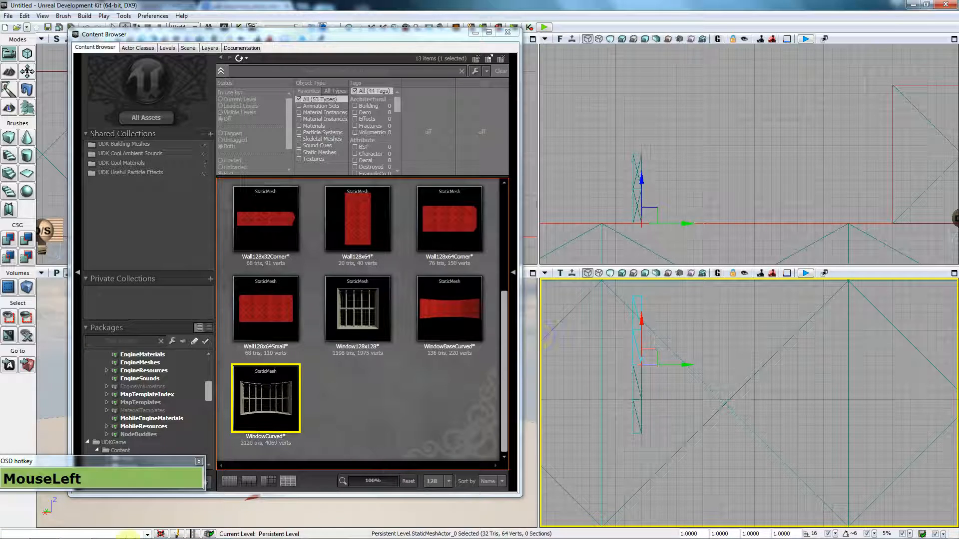
Step: Bring Chrome forward and close the college and webmail tabs
{"action": "mouse_move", "coordinate": [120, 535]}
{"action": "mouse_move", "coordinate": [45, 533]}
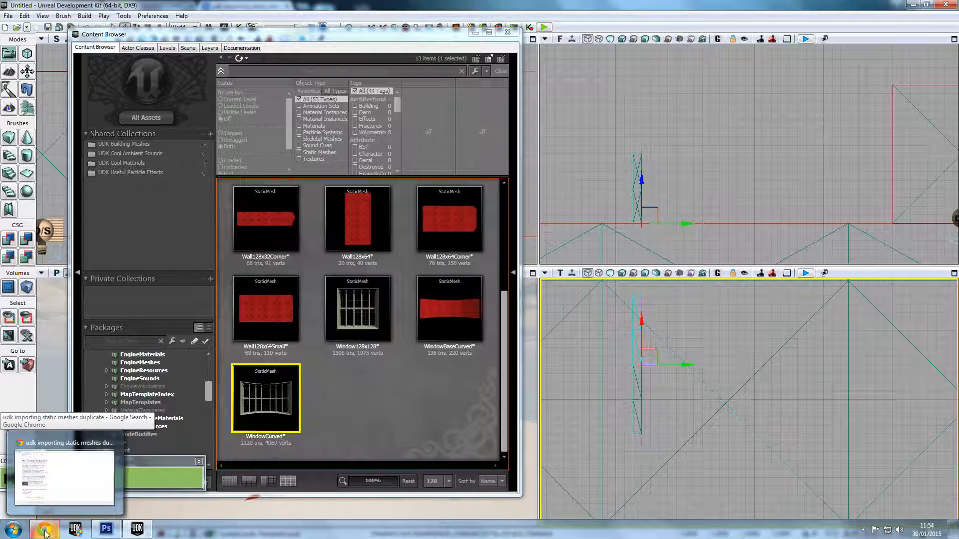
{"action": "left_click", "coordinate": [70, 458]}
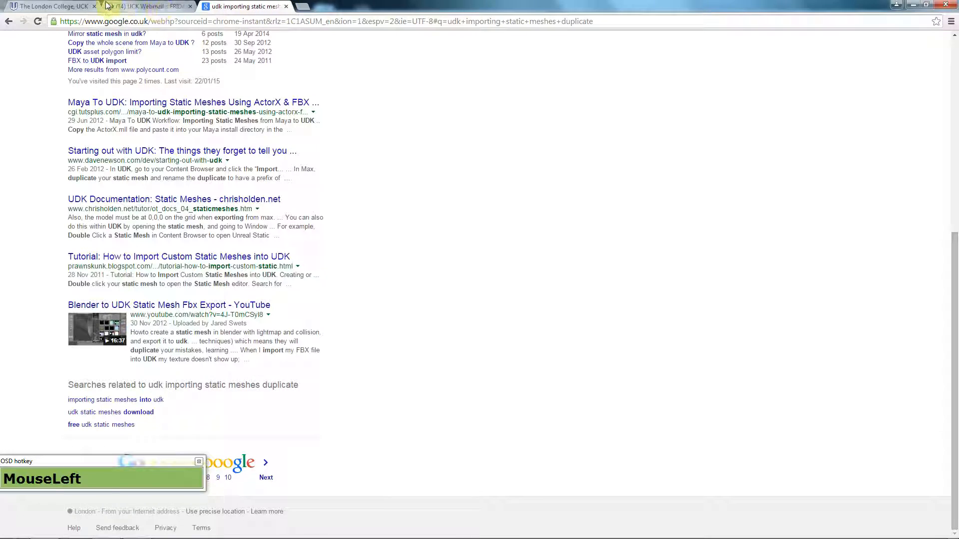
{"action": "left_click", "coordinate": [92, 7]}
{"action": "left_click", "coordinate": [94, 7]}
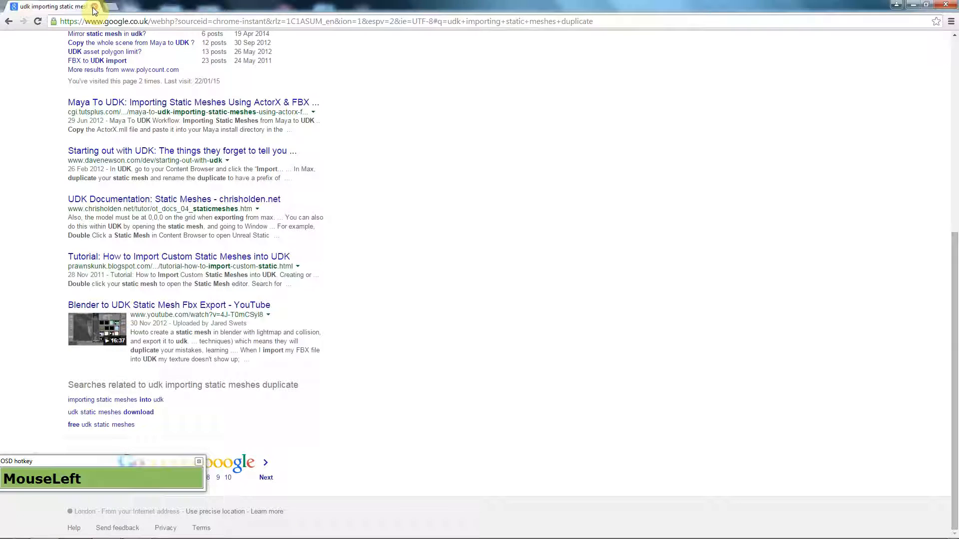
Step: Search Google for 'mansion' and show the image results
{"action": "left_click", "coordinate": [110, 21]}
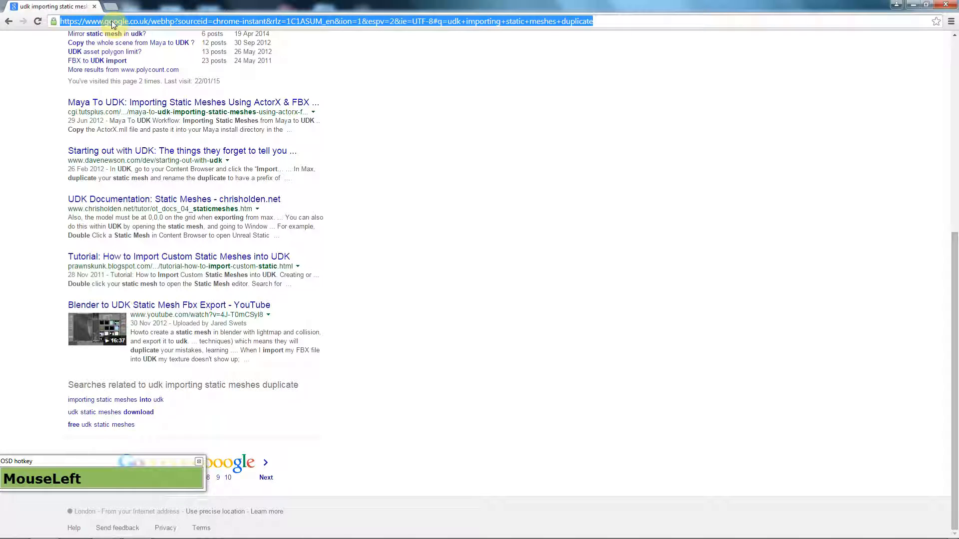
{"action": "type", "text": "mansion"}
{"action": "key", "text": "Return"}
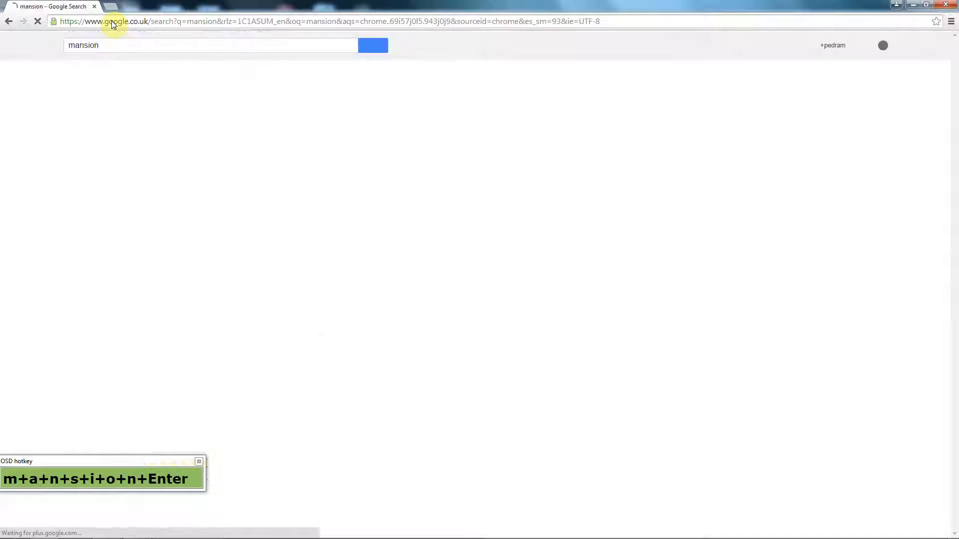
{"action": "left_click", "coordinate": [110, 78]}
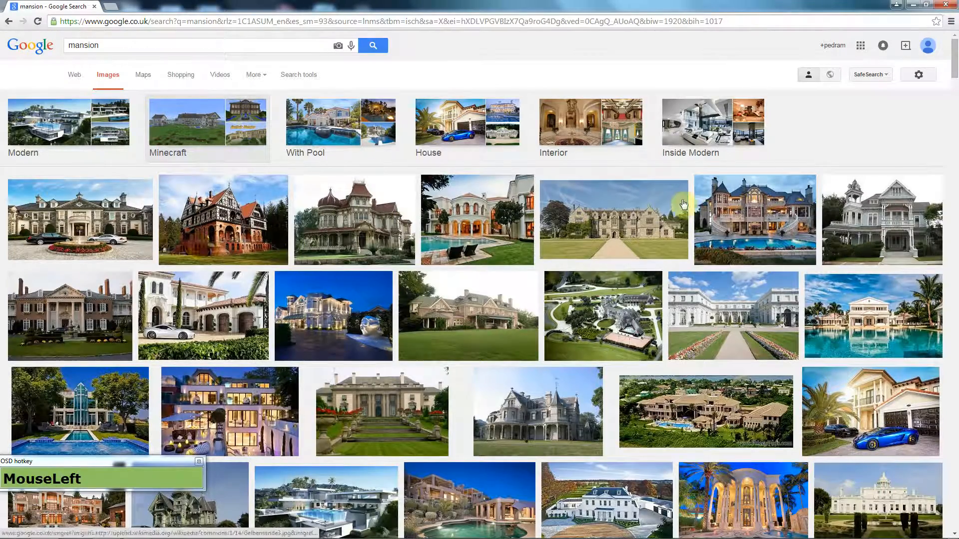
Step: Open the full-size Wakehurst Place mansion photo, then switch away from the browser
{"action": "left_click", "coordinate": [621, 227]}
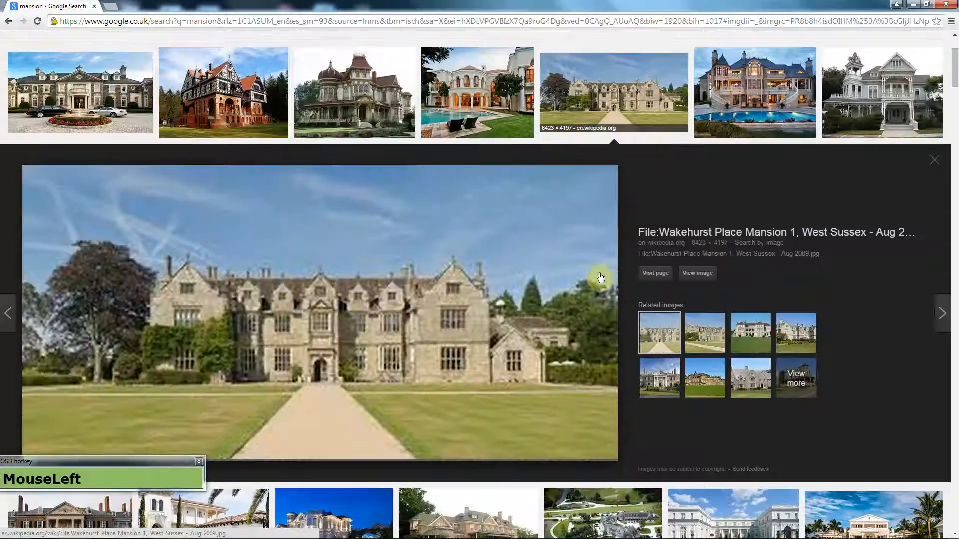
{"action": "left_click", "coordinate": [699, 274]}
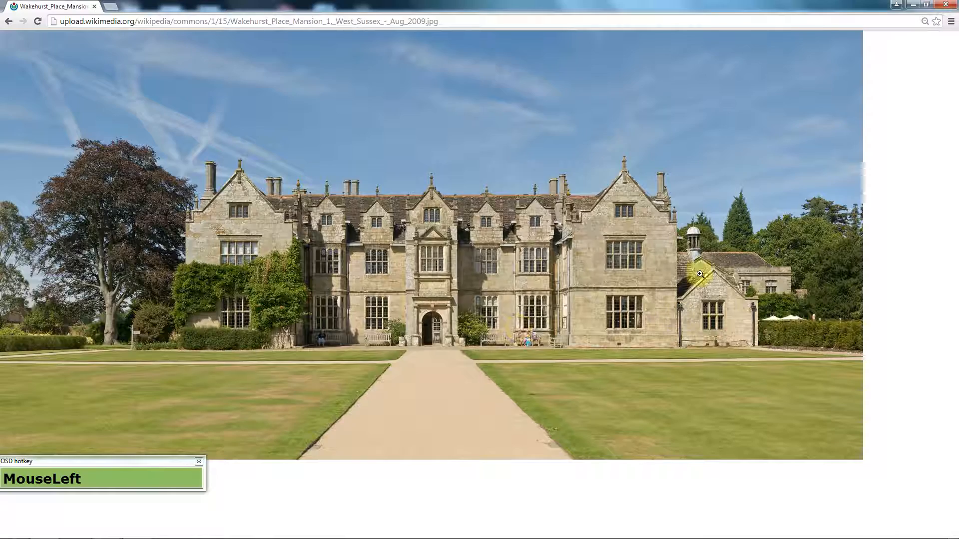
{"action": "key", "text": "alt+Tab"}
{"action": "key", "text": "alt+Tab"}
{"action": "key", "text": "alt+Tab"}
{"action": "key", "text": "alt+Tab"}
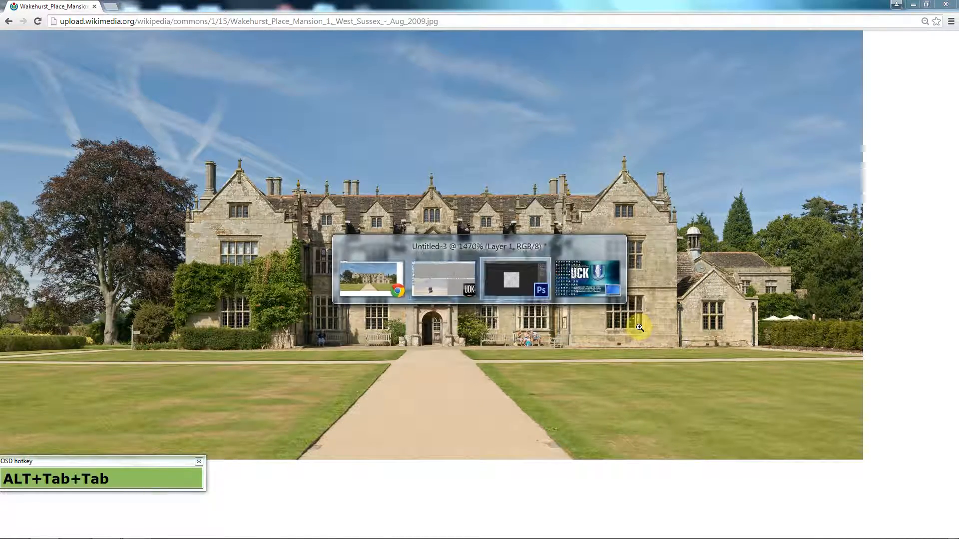
{"action": "key", "text": "alt+Tab"}
{"action": "key", "text": "alt+Tab"}
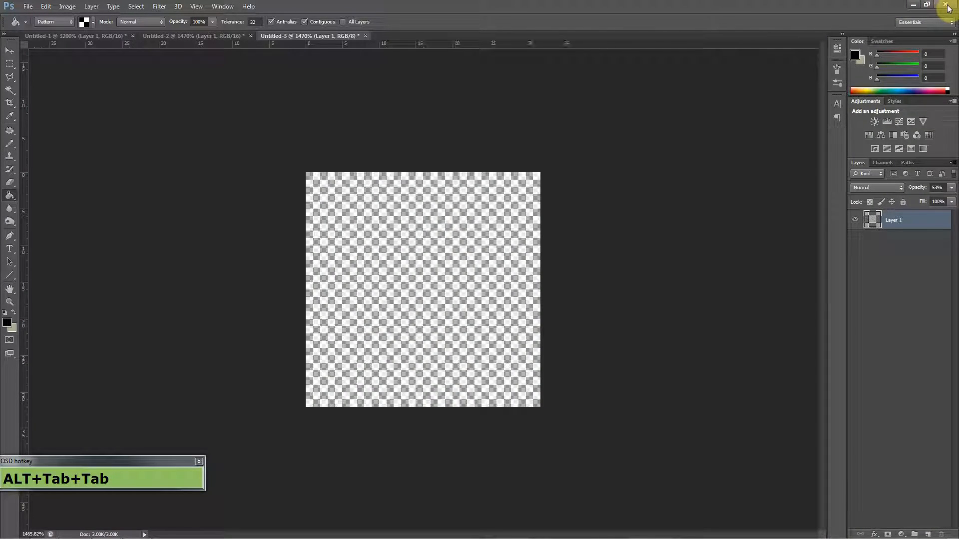
Step: Quit Photoshop without saving Untitled-3, Untitled-2 and Untitled-1
{"action": "left_click", "coordinate": [947, 8]}
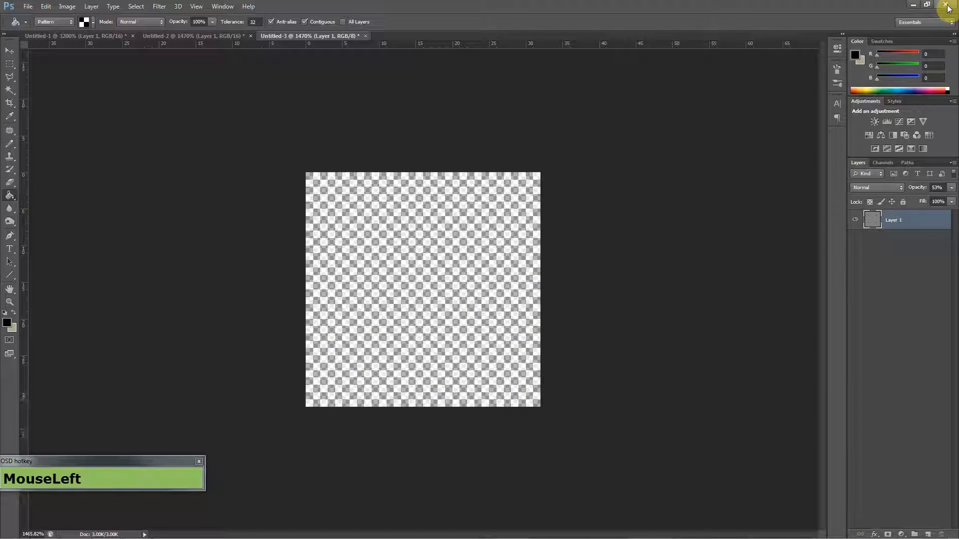
{"action": "left_click", "coordinate": [468, 204]}
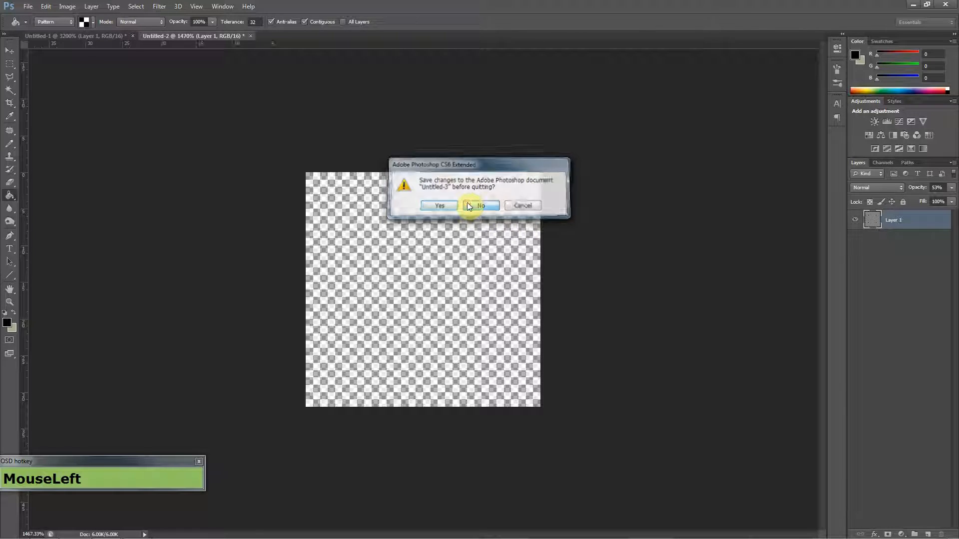
{"action": "left_click", "coordinate": [472, 204]}
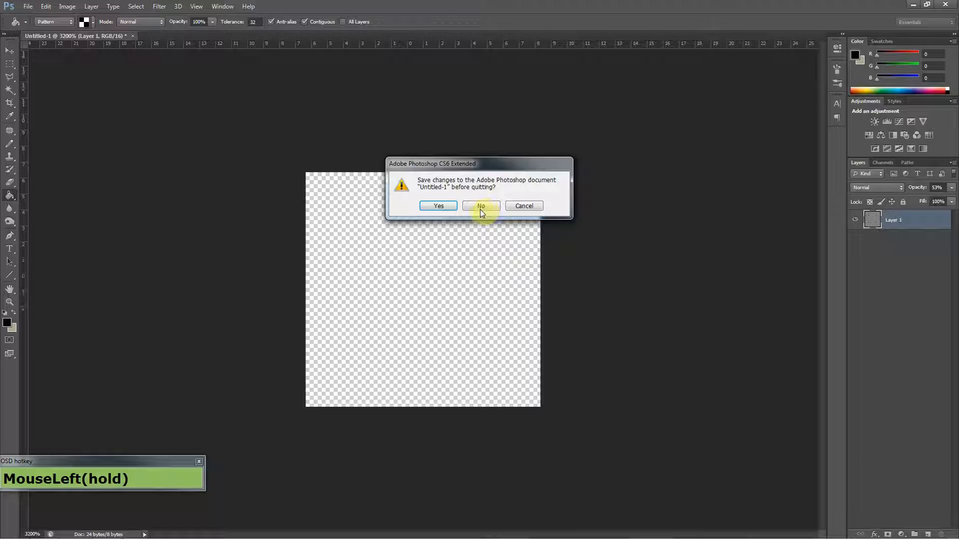
{"action": "left_click", "coordinate": [480, 209]}
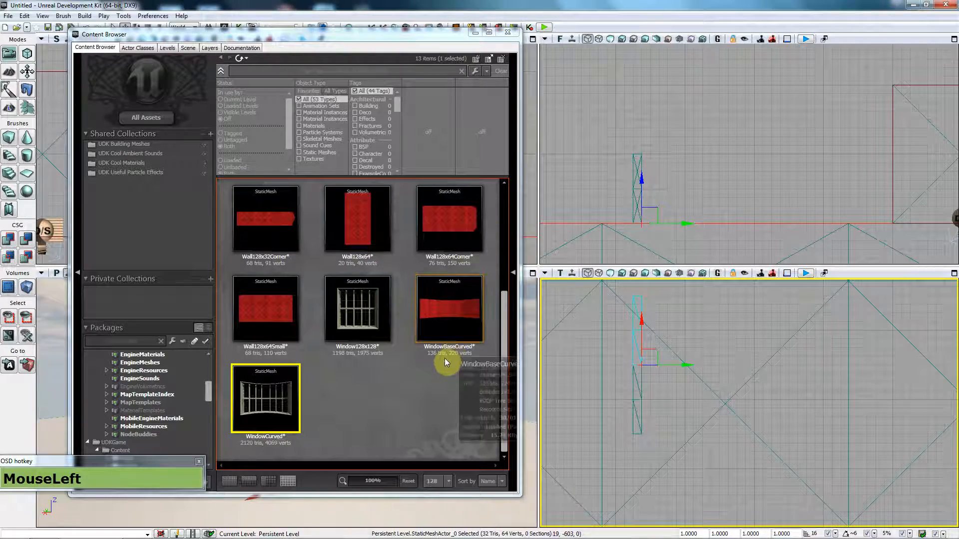
Step: Delete the large wall mesh and the cube mesh from the level
{"action": "left_click_drag", "start_coordinate": [381, 34], "coordinate": [735, 42]}
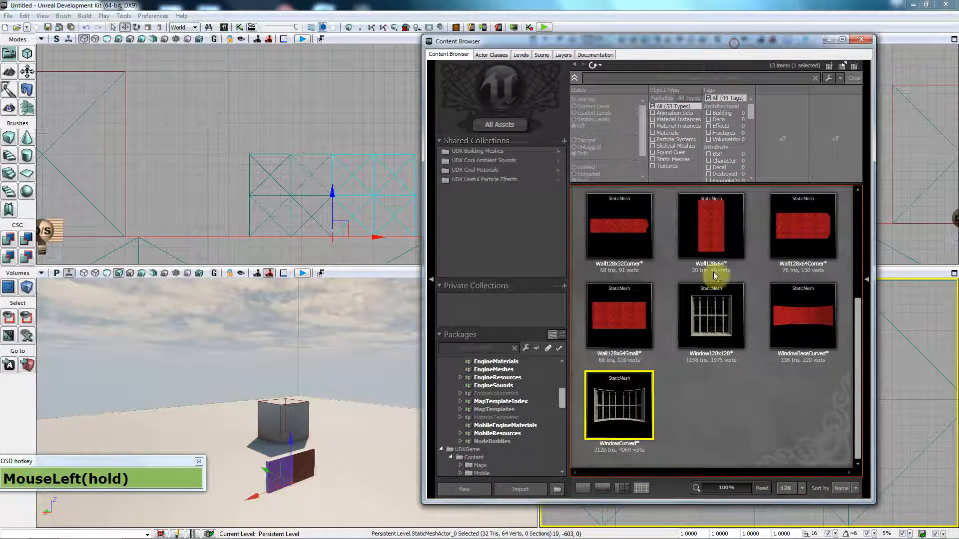
{"action": "left_click", "coordinate": [273, 481]}
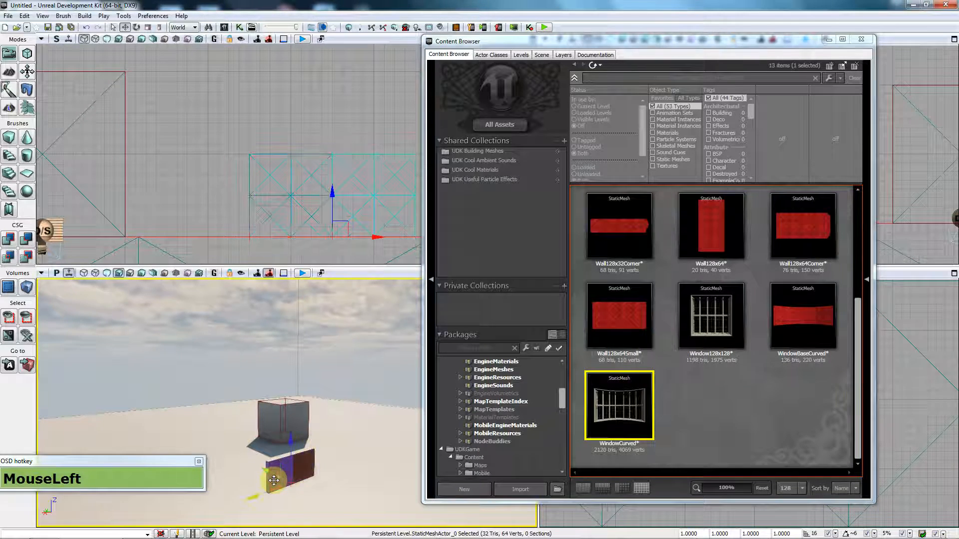
{"action": "key", "text": "Delete"}
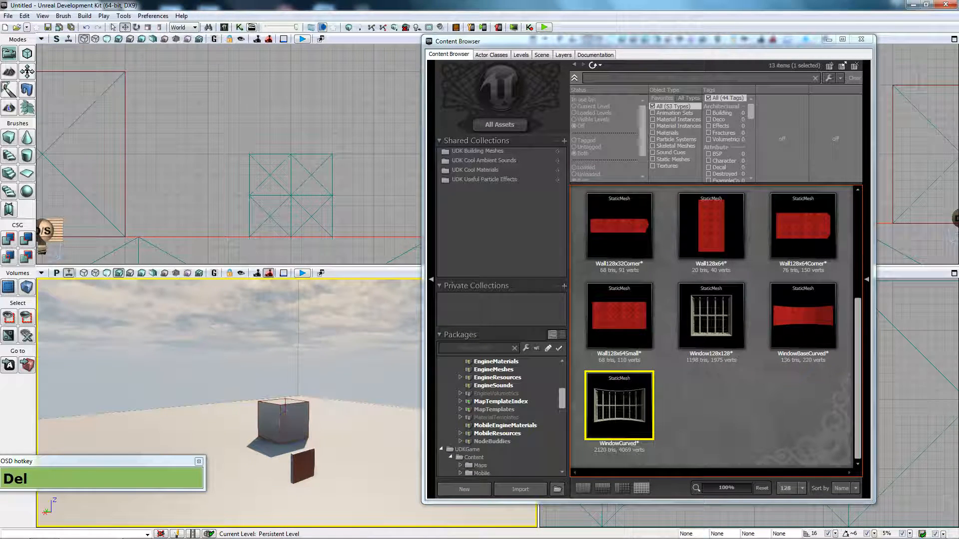
{"action": "left_click", "coordinate": [293, 423]}
{"action": "key", "text": "Delete"}
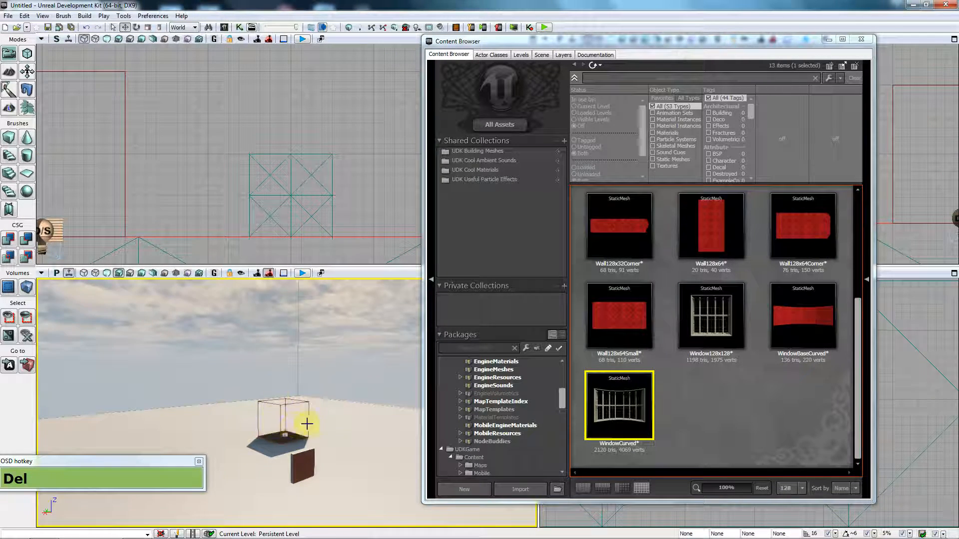
Step: Select the small brown wall piece and frame it in the perspective and orthographic views
{"action": "left_click", "coordinate": [302, 464]}
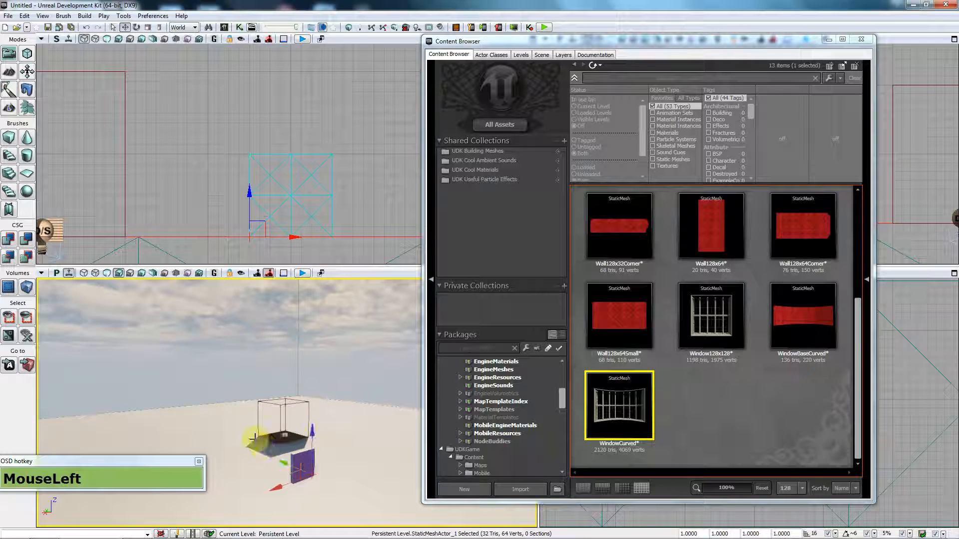
{"action": "right_click_drag", "start_coordinate": [336, 381], "coordinate": [357, 384]}
{"action": "left_click_drag", "start_coordinate": [357, 383], "coordinate": [409, 314]}
{"action": "left_click_drag", "start_coordinate": [685, 50], "coordinate": [211, 49]}
{"action": "right_click", "coordinate": [635, 379]}
{"action": "left_click_drag", "start_coordinate": [421, 182], "coordinate": [291, 137]}
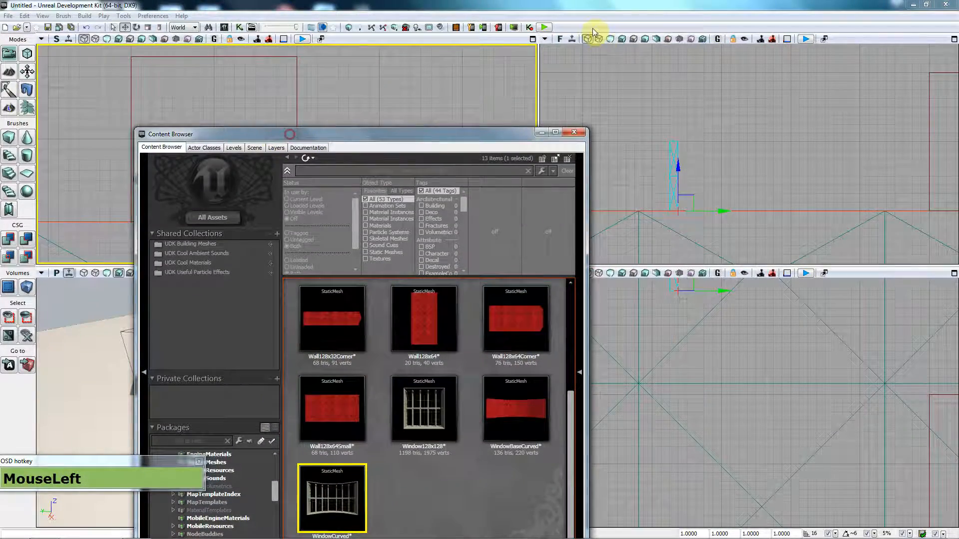
Step: Maximize the side view, frame the wall, and raise the selected wall up and right
{"action": "left_click", "coordinate": [533, 39]}
{"action": "left_click_drag", "start_coordinate": [517, 140], "coordinate": [942, 66]}
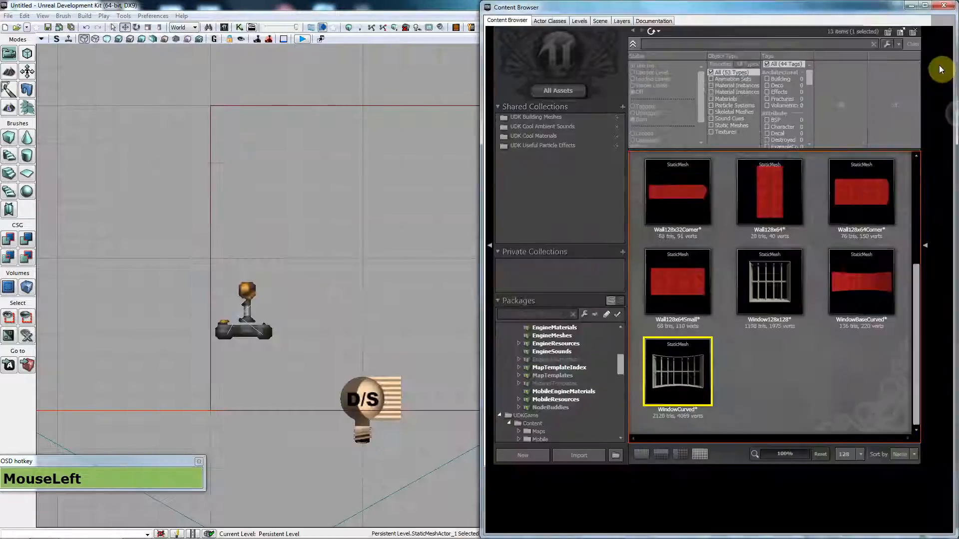
{"action": "scroll", "coordinate": [331, 192], "scroll_direction": "down", "scroll_amount": 4}
{"action": "left_click_drag", "start_coordinate": [338, 245], "coordinate": [248, 278]}
{"action": "scroll", "coordinate": [248, 278], "scroll_direction": "up", "scroll_amount": 4}
{"action": "left_click_drag", "start_coordinate": [341, 260], "coordinate": [274, 296]}
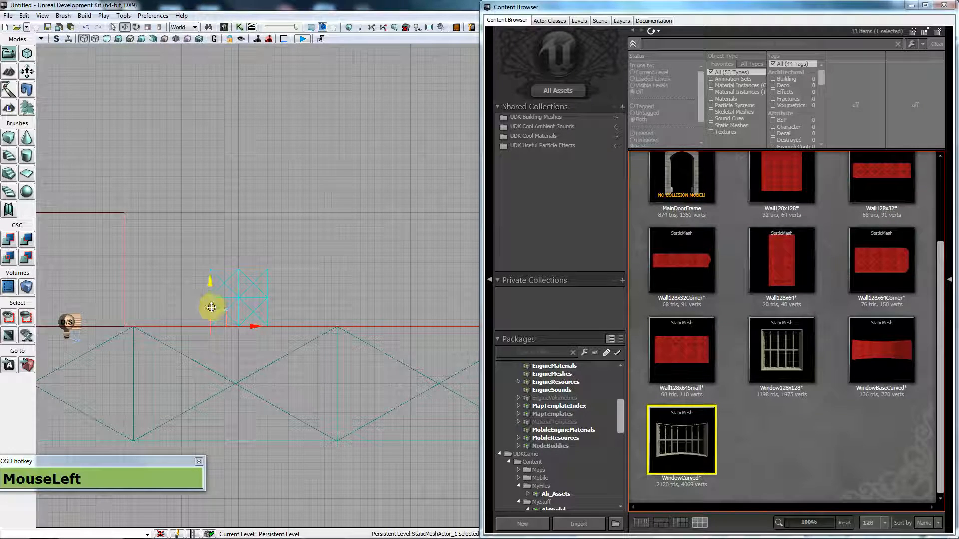
{"action": "left_click_drag", "start_coordinate": [224, 316], "coordinate": [361, 237]}
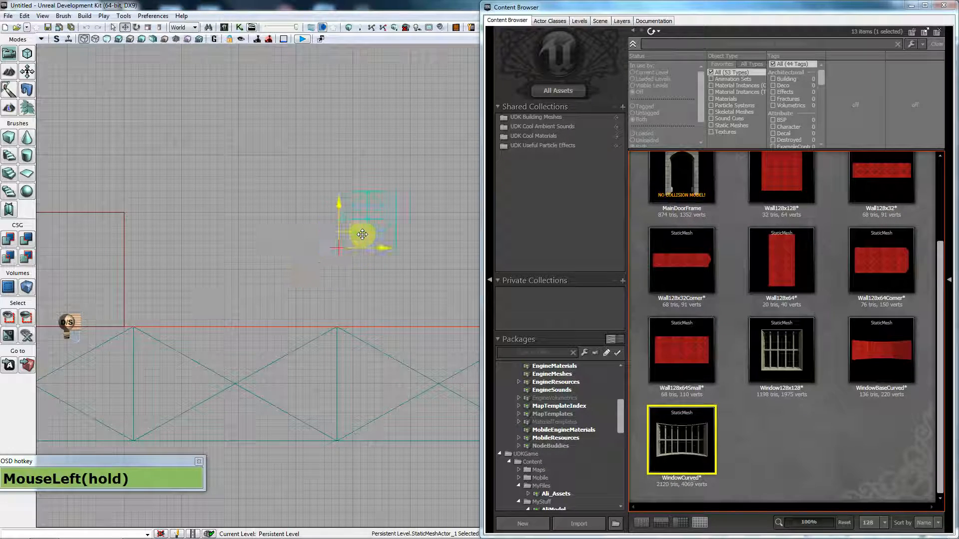
Step: Place a Wall128x64Small piece and stack the upper wall on the lower one
{"action": "left_click", "coordinate": [891, 270]}
{"action": "left_click_drag", "start_coordinate": [935, 271], "coordinate": [941, 209]}
{"action": "left_click_drag", "start_coordinate": [690, 442], "coordinate": [319, 328]}
{"action": "scroll", "coordinate": [329, 313], "scroll_direction": "up", "scroll_amount": 3}
{"action": "left_click", "coordinate": [412, 172]}
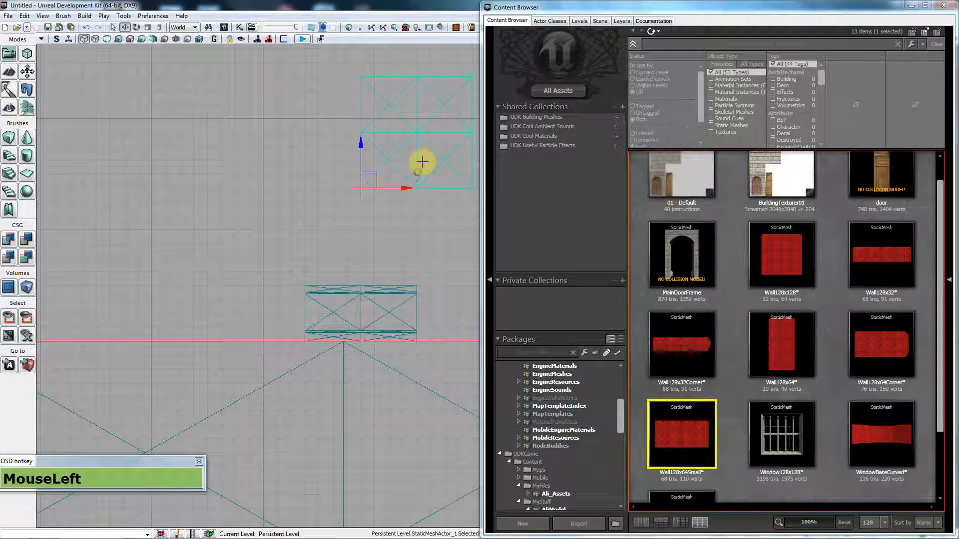
{"action": "left_click_drag", "start_coordinate": [343, 242], "coordinate": [310, 280]}
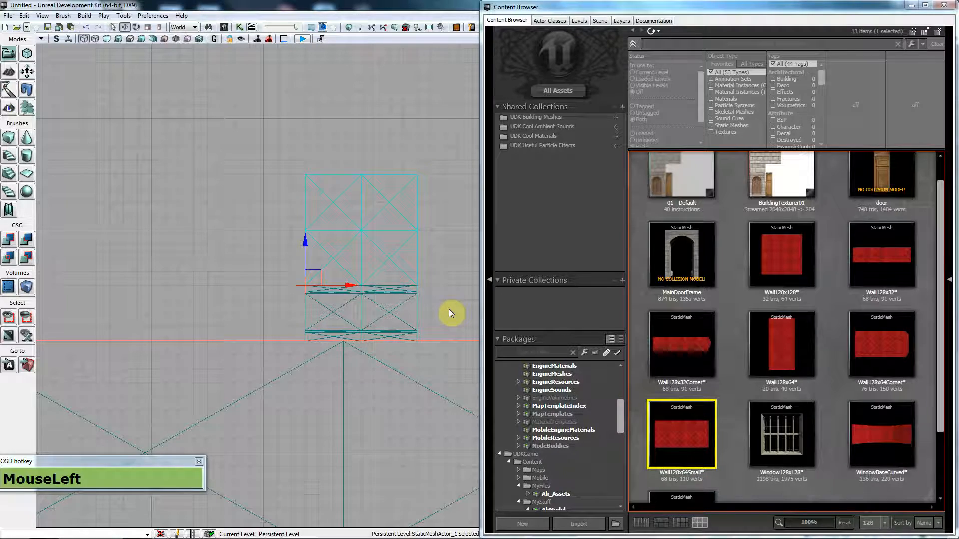
Step: Return to the four-view layout, orbit around the walls, and reselect the wall mesh
{"action": "left_click_drag", "start_coordinate": [704, 7], "coordinate": [725, 147]}
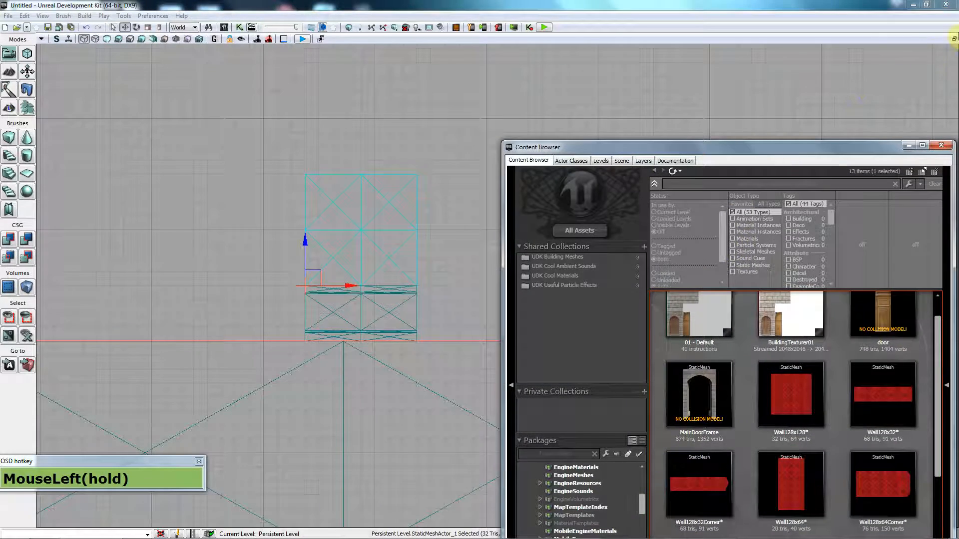
{"action": "left_click", "coordinate": [953, 39]}
{"action": "right_click_drag", "start_coordinate": [246, 370], "coordinate": [306, 216]}
{"action": "key", "text": "a"}
{"action": "key", "text": "a"}
{"action": "key", "text": "a"}
{"action": "key", "text": "a"}
{"action": "key", "text": "a"}
{"action": "key", "text": "a"}
{"action": "key", "text": "a"}
{"action": "right_click_drag", "start_coordinate": [314, 389], "coordinate": [263, 385]}
{"action": "left_click", "coordinate": [149, 418]}
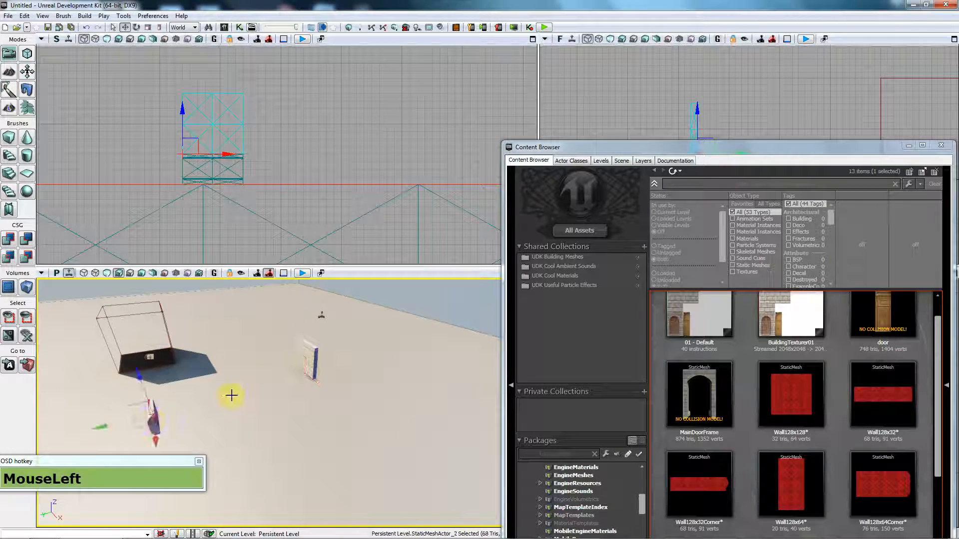
{"action": "left_click", "coordinate": [312, 363]}
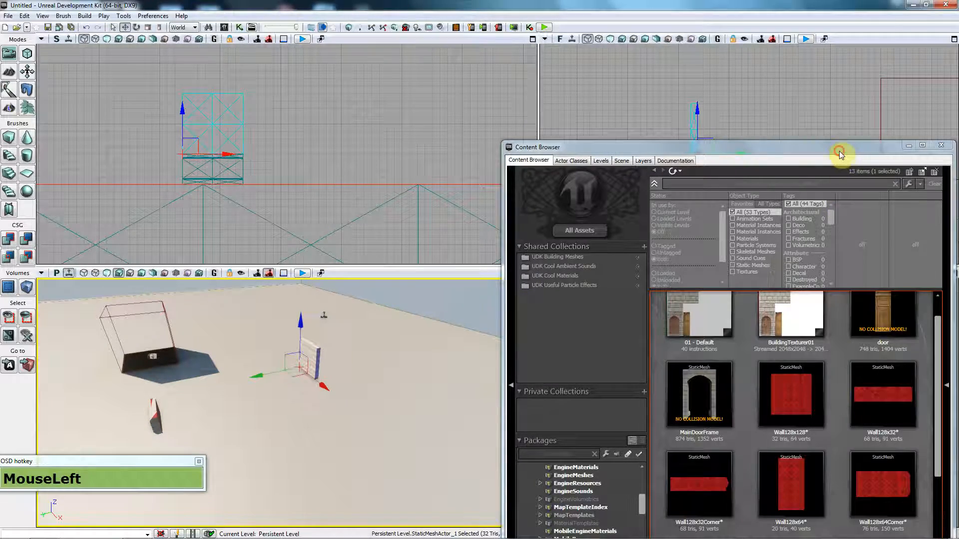
Step: In the top view, slide the wall along its X axis into position on the base
{"action": "left_click_drag", "start_coordinate": [840, 155], "coordinate": [353, 96]}
{"action": "middle_click", "coordinate": [733, 402]}
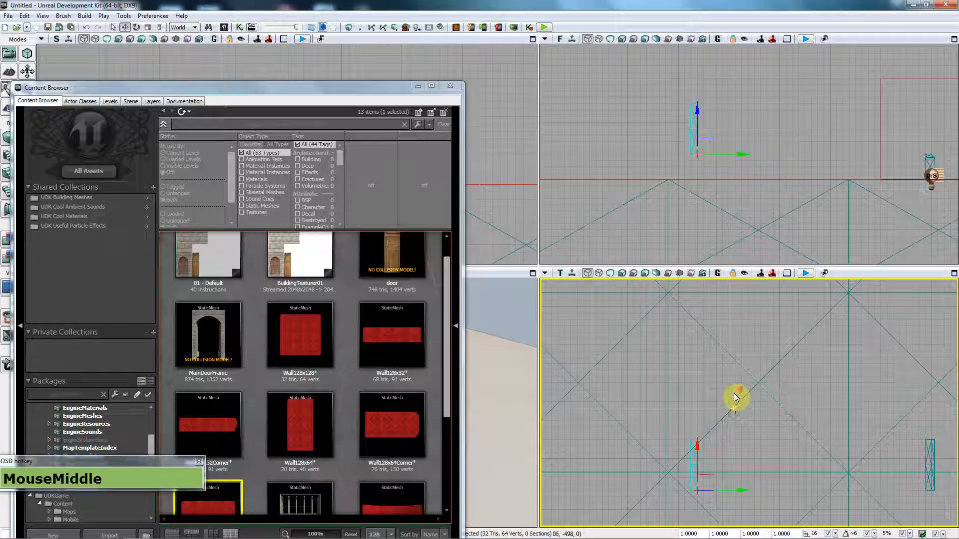
{"action": "scroll", "coordinate": [734, 397], "scroll_direction": "down", "scroll_amount": 3}
{"action": "left_click_drag", "start_coordinate": [742, 444], "coordinate": [850, 451]}
{"action": "scroll", "coordinate": [868, 454], "scroll_direction": "up", "scroll_amount": 2}
{"action": "scroll", "coordinate": [868, 450], "scroll_direction": "up", "scroll_amount": 2}
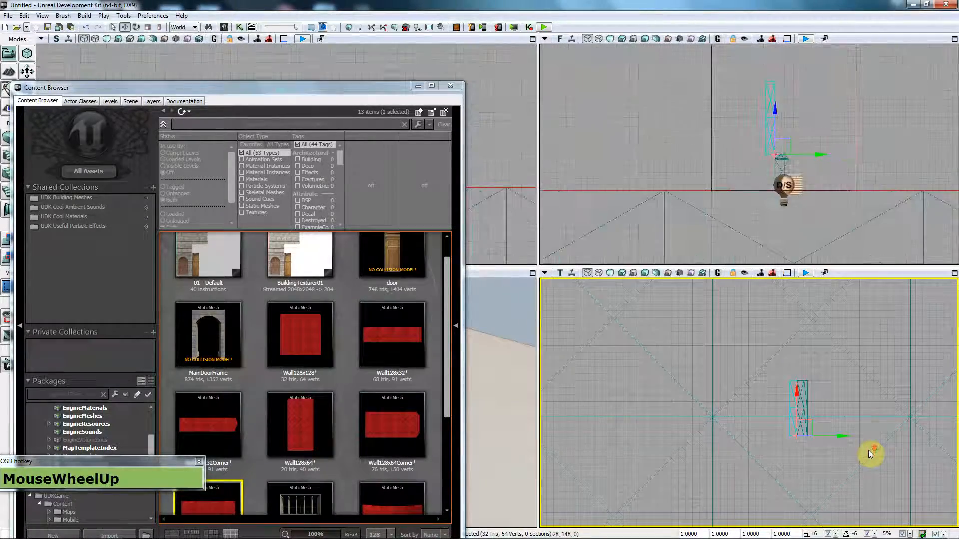
{"action": "scroll", "coordinate": [727, 420], "scroll_direction": "up", "scroll_amount": 2}
{"action": "left_click", "coordinate": [782, 427]}
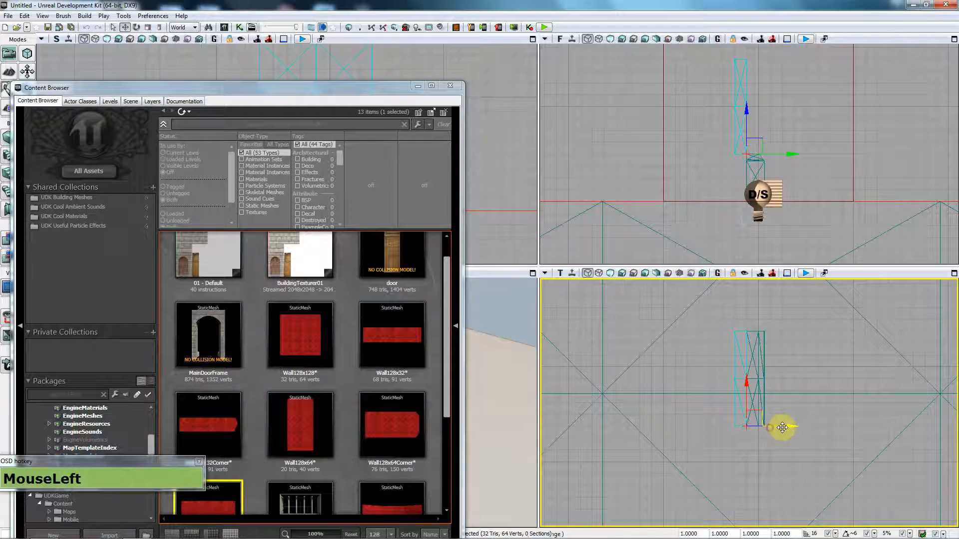
{"action": "left_click_drag", "start_coordinate": [788, 427], "coordinate": [786, 428]}
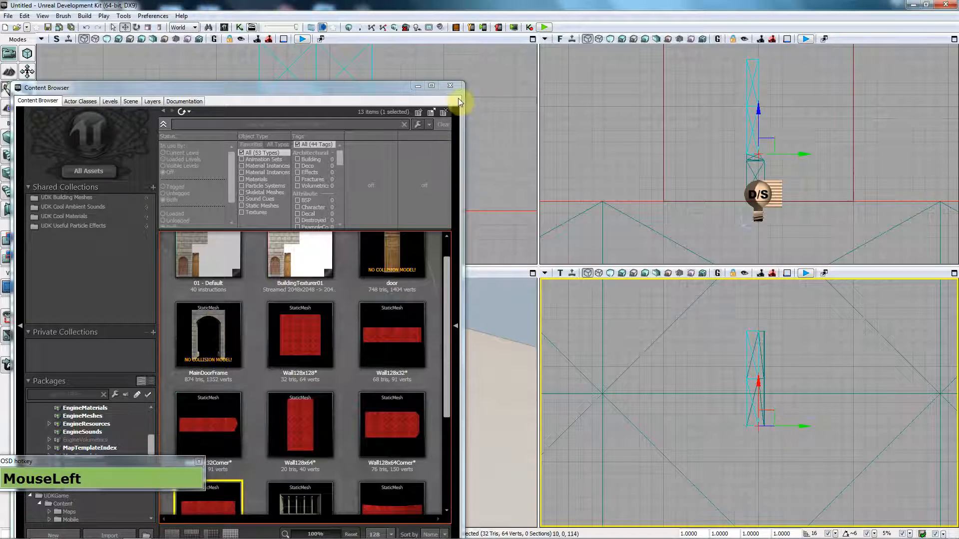
Step: Close the Content Browser and fly the perspective camera around to inspect the stacked wall
{"action": "left_click", "coordinate": [448, 87]}
{"action": "left_click_drag", "start_coordinate": [392, 152], "coordinate": [294, 164]}
{"action": "scroll", "coordinate": [287, 211], "scroll_direction": "down", "scroll_amount": 2}
{"action": "key", "text": "a"}
{"action": "mouse_move", "coordinate": [287, 403]}
{"action": "right_mouse_down"}
{"action": "mouse_move", "coordinate": [325, 390]}
{"action": "mouse_move", "coordinate": [286, 402]}
{"action": "right_mouse_up"}
{"action": "key", "text": "s"}
{"action": "key", "text": "s"}
{"action": "left_click_drag", "start_coordinate": [287, 402], "coordinate": [279, 470]}
{"action": "right_click_drag", "start_coordinate": [280, 469], "coordinate": [282, 447]}
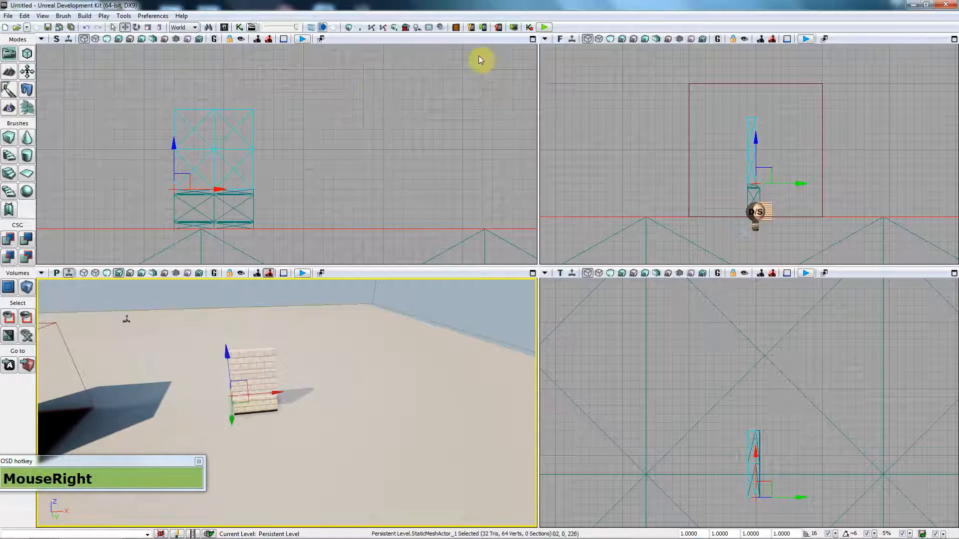
Step: Reopen the Content Browser and slide the lower base piece to the right
{"action": "left_click", "coordinate": [224, 28]}
{"action": "left_click_drag", "start_coordinate": [242, 92], "coordinate": [725, 58]}
{"action": "left_click_drag", "start_coordinate": [456, 150], "coordinate": [352, 154]}
{"action": "left_click_drag", "start_coordinate": [788, 379], "coordinate": [323, 221]}
{"action": "left_click", "coordinate": [269, 201]}
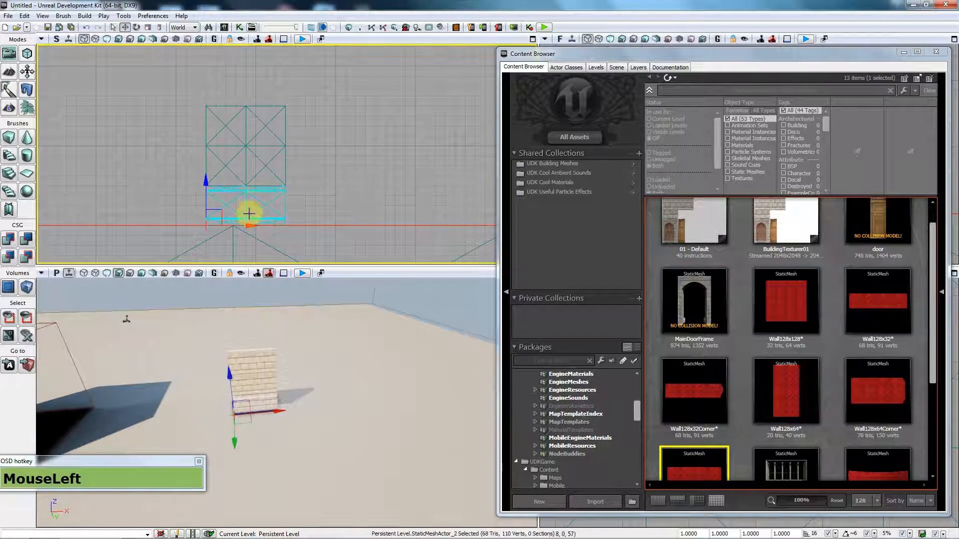
{"action": "left_click_drag", "start_coordinate": [251, 224], "coordinate": [892, 407]}
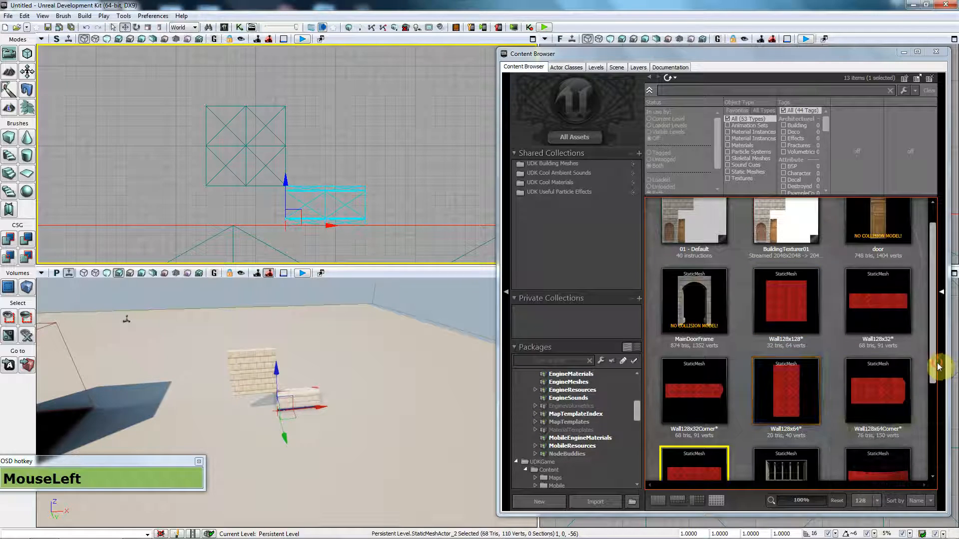
Step: Place a Wall128x64Corner piece and move it beside the existing base
{"action": "left_click", "coordinate": [904, 383]}
{"action": "left_click_drag", "start_coordinate": [904, 384], "coordinate": [206, 225]}
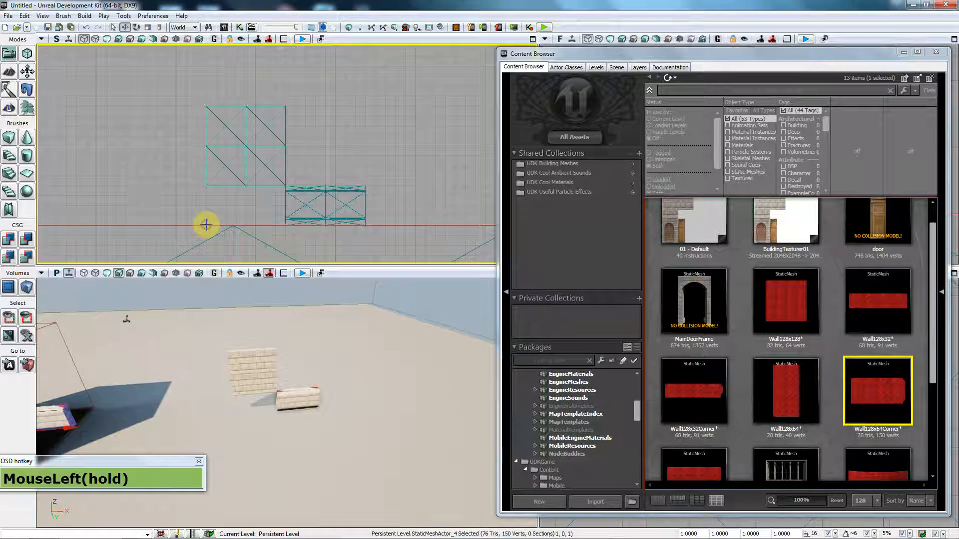
{"action": "scroll", "coordinate": [185, 212], "scroll_direction": "down", "scroll_amount": 2}
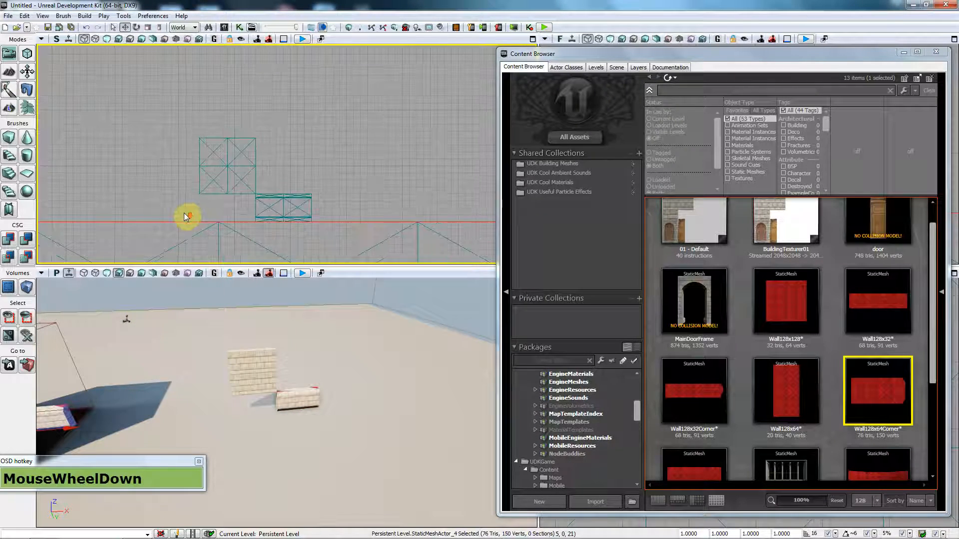
{"action": "scroll", "coordinate": [187, 208], "scroll_direction": "down", "scroll_amount": 2}
{"action": "left_click_drag", "start_coordinate": [94, 217], "coordinate": [232, 222]}
{"action": "scroll", "coordinate": [217, 213], "scroll_direction": "up", "scroll_amount": 2}
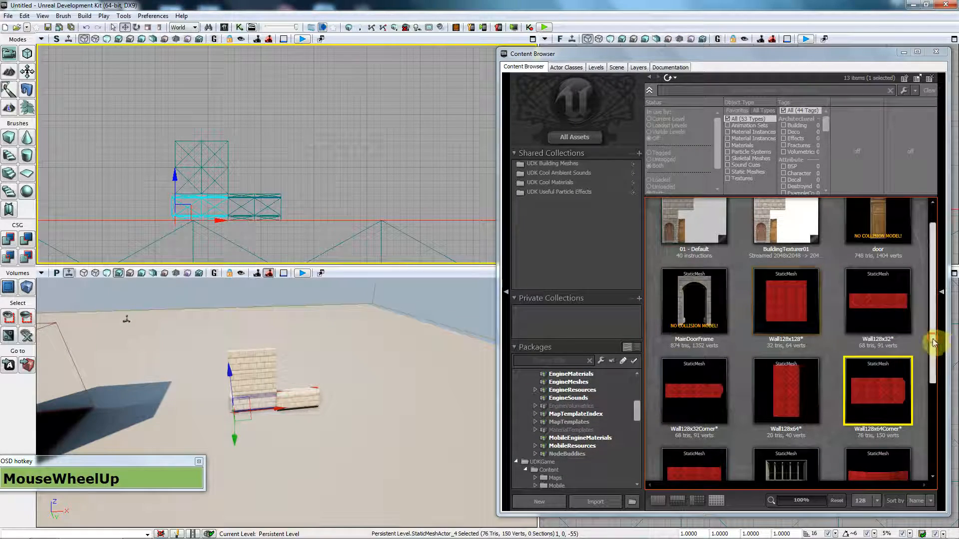
Step: Drag a Window128x128 mesh into the top view and fly the camera toward the wall
{"action": "left_click_drag", "start_coordinate": [935, 343], "coordinate": [937, 392]}
{"action": "left_click_drag", "start_coordinate": [783, 368], "coordinate": [231, 181]}
{"action": "scroll", "coordinate": [239, 189], "scroll_direction": "up", "scroll_amount": 1}
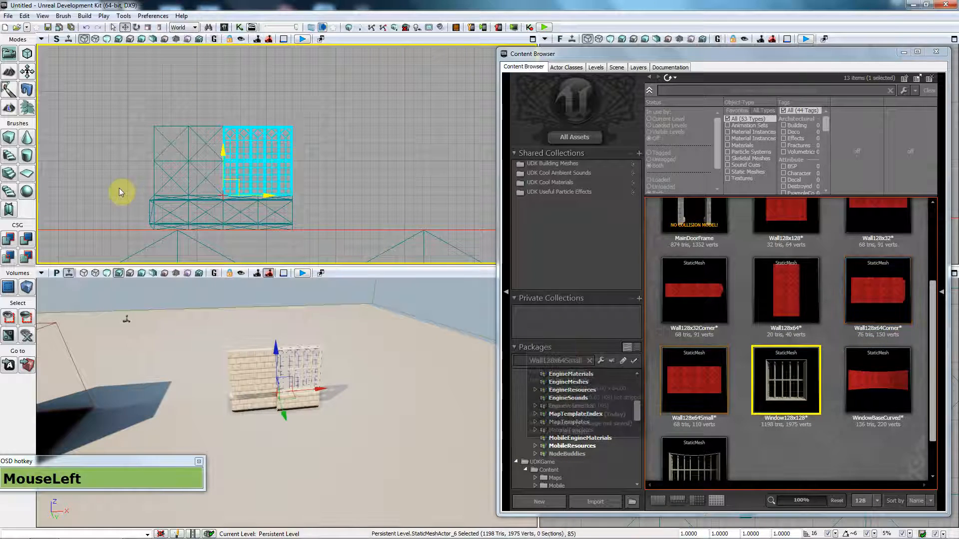
{"action": "left_click", "coordinate": [238, 213]}
{"action": "left_click_drag", "start_coordinate": [299, 390], "coordinate": [370, 408]}
{"action": "key", "text": "w"}
{"action": "key", "text": "a"}
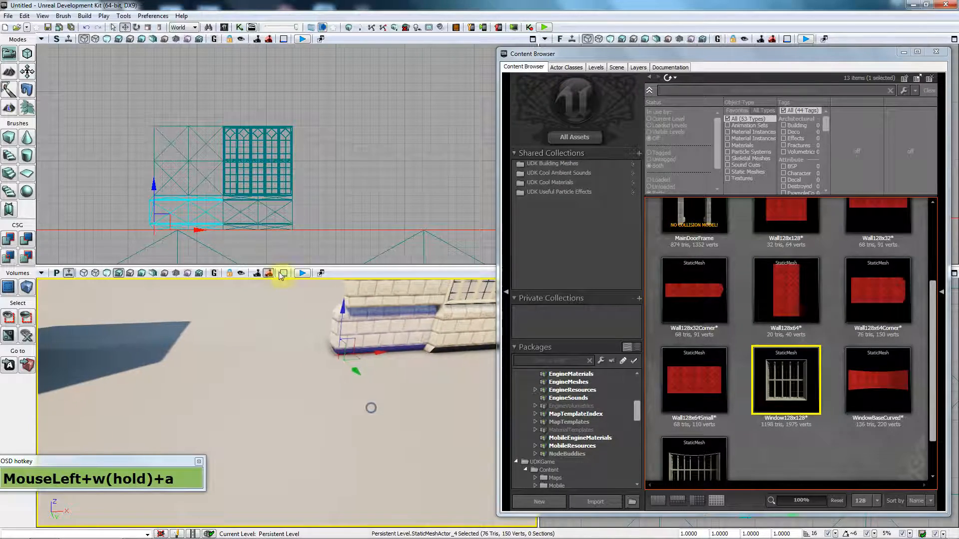
Step: Reselect the base piece and frame it in the top and side views
{"action": "left_click_drag", "start_coordinate": [856, 57], "coordinate": [438, 7]}
{"action": "left_click", "coordinate": [858, 383]}
{"action": "key", "text": "d"}
{"action": "left_click", "coordinate": [743, 474]}
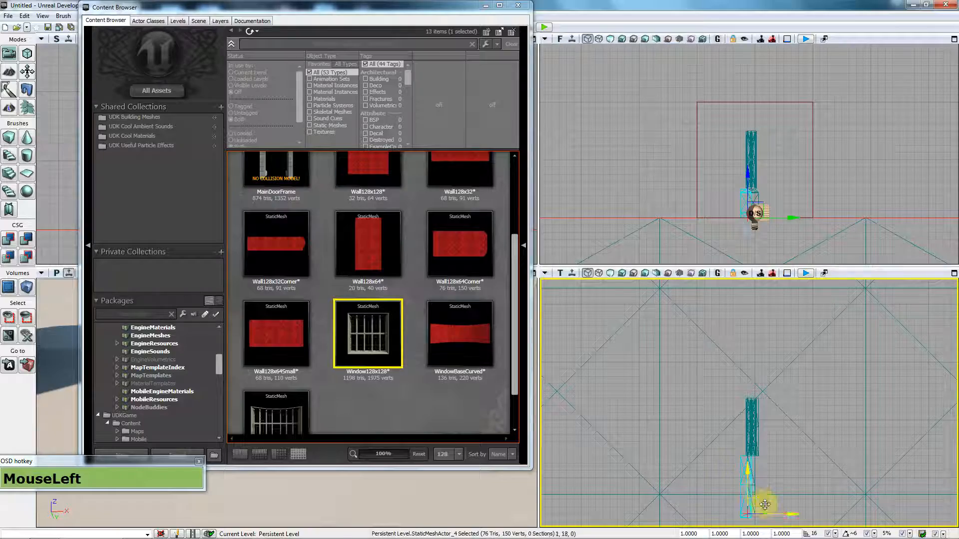
{"action": "left_click_drag", "start_coordinate": [399, 17], "coordinate": [559, 27]}
{"action": "right_click_drag", "start_coordinate": [811, 227], "coordinate": [778, 174]}
{"action": "key", "text": "w"}
{"action": "scroll", "coordinate": [778, 174], "scroll_direction": "up", "scroll_amount": 3}
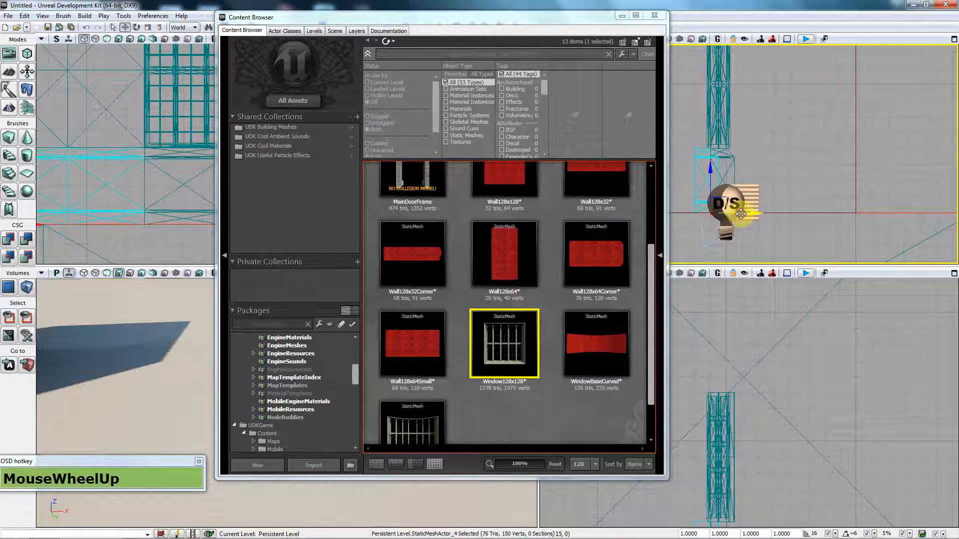
{"action": "left_click_drag", "start_coordinate": [758, 213], "coordinate": [757, 213]}
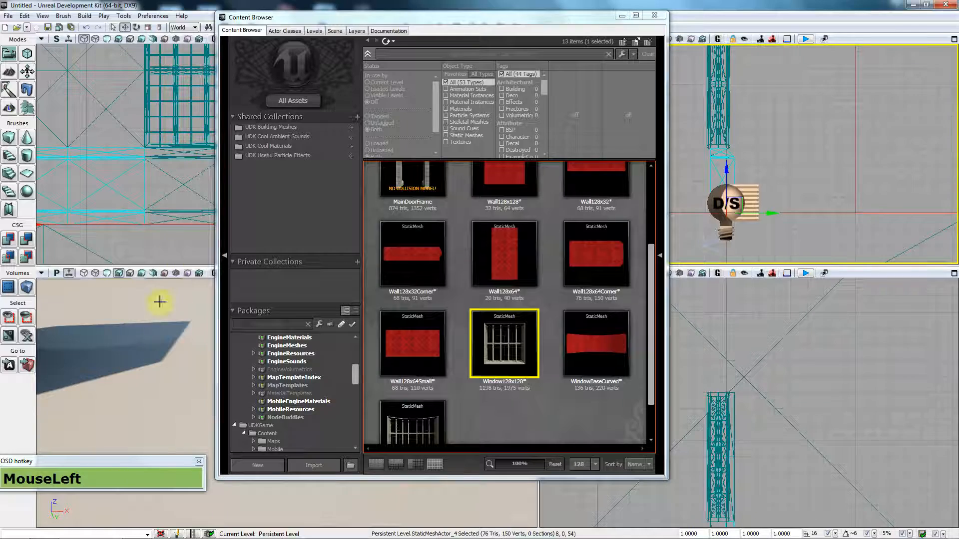
Step: Turn the 3D camera toward the wall and window and check the wall and base pieces
{"action": "right_click_drag", "start_coordinate": [161, 348], "coordinate": [200, 344]}
{"action": "left_click_drag", "start_coordinate": [374, 23], "coordinate": [867, 40]}
{"action": "right_click_drag", "start_coordinate": [365, 382], "coordinate": [365, 382]}
{"action": "key", "text": "d"}
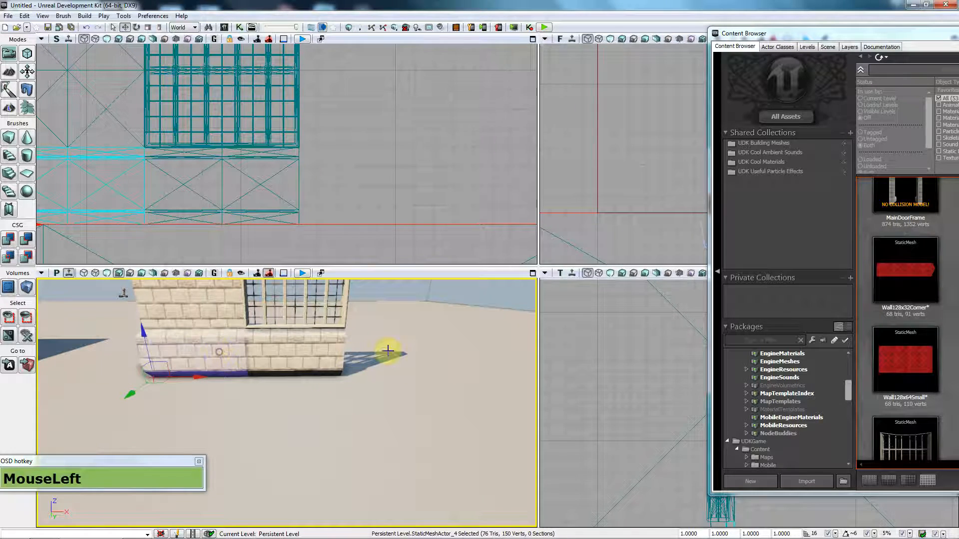
{"action": "left_click", "coordinate": [283, 350]}
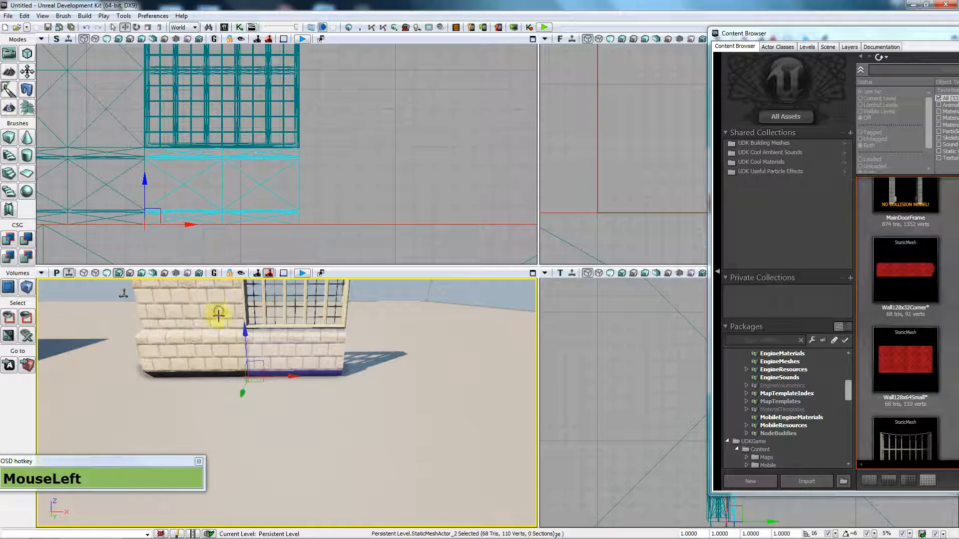
{"action": "left_click", "coordinate": [339, 331]}
{"action": "left_click", "coordinate": [357, 369]}
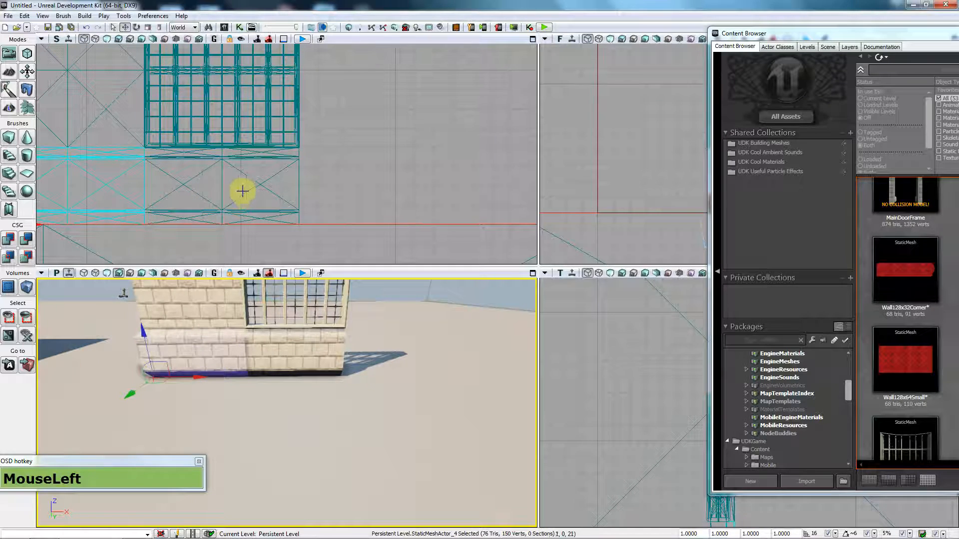
{"action": "left_click", "coordinate": [404, 153]}
{"action": "scroll", "coordinate": [250, 190], "scroll_direction": "down", "scroll_amount": 2}
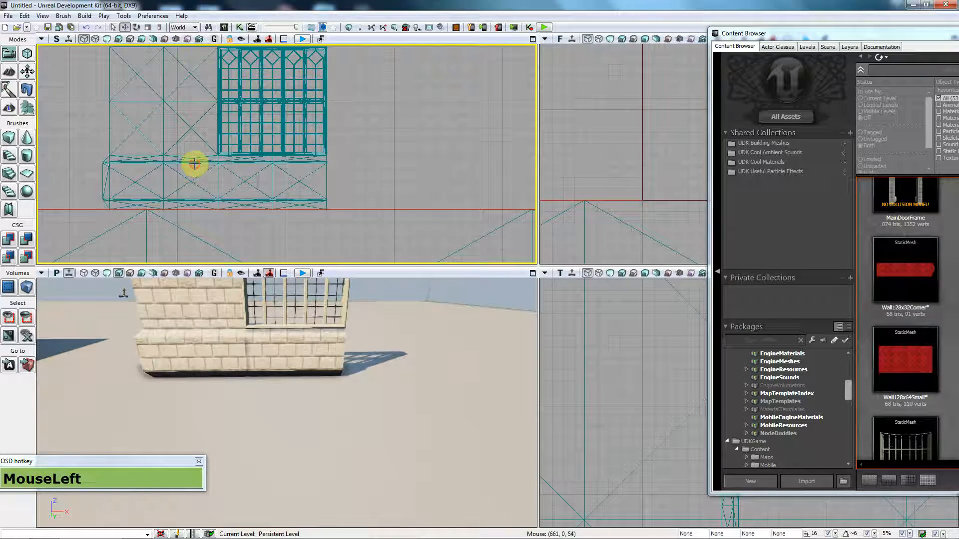
Step: Alt-copy the corner base, mirror it with X scale -1, and slide it onto the base's far end
{"action": "left_click", "coordinate": [149, 193]}
{"action": "left_click_drag", "start_coordinate": [138, 210], "coordinate": [437, 209], "text": "alt"}
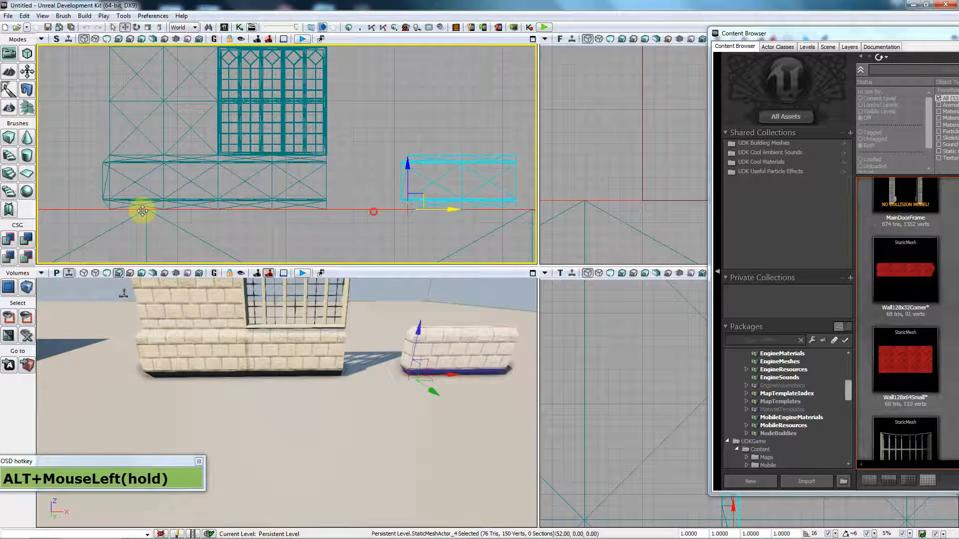
{"action": "left_click_drag", "start_coordinate": [142, 211], "coordinate": [142, 212], "text": "alt"}
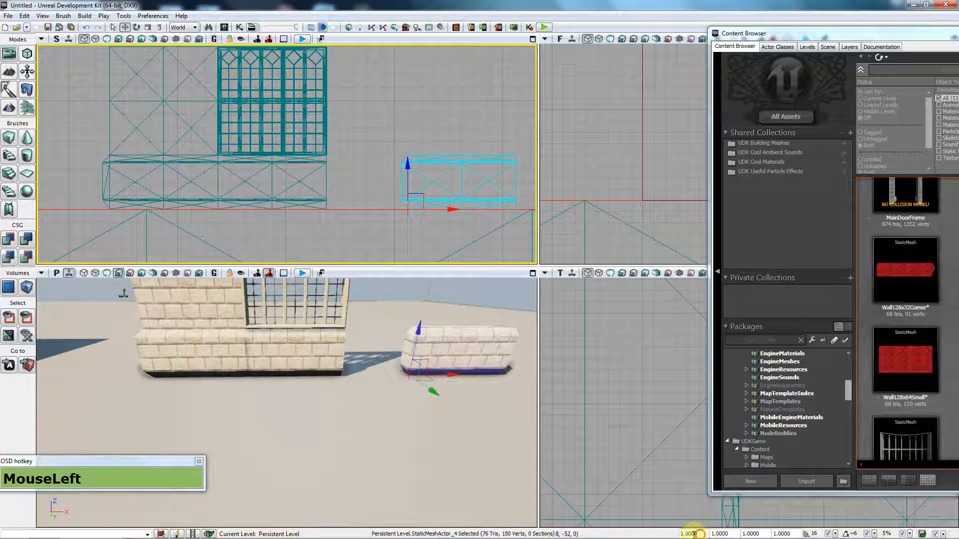
{"action": "type", "text": "-1"}
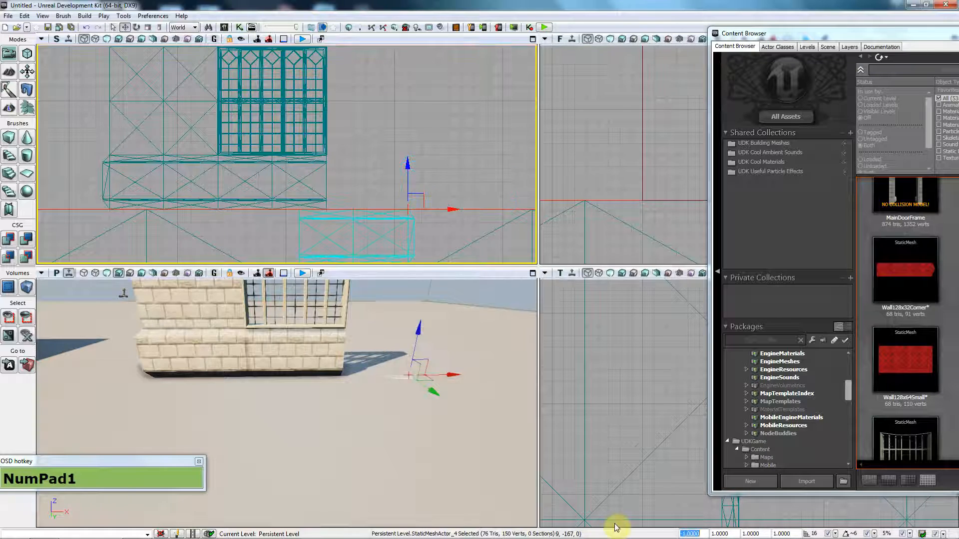
{"action": "type", "text": "1"}
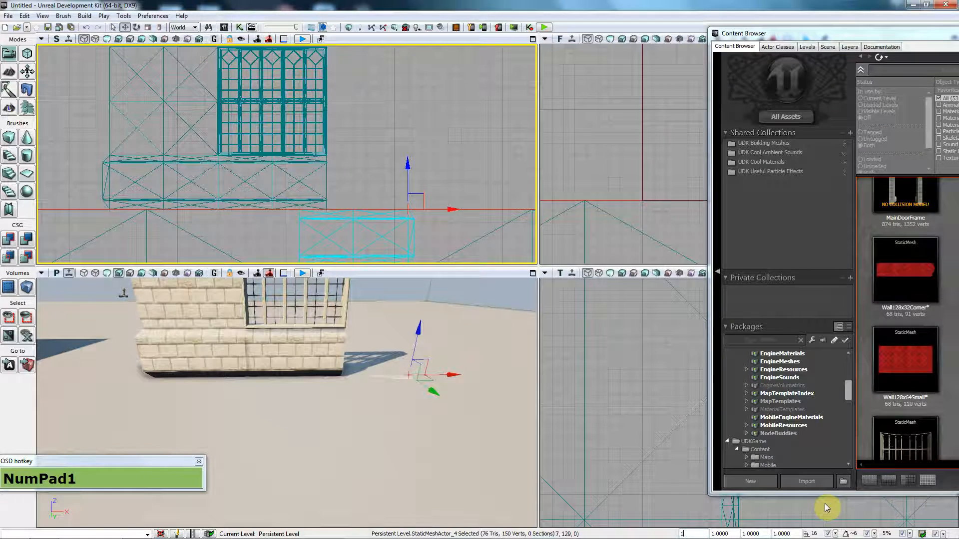
{"action": "key", "text": "Return"}
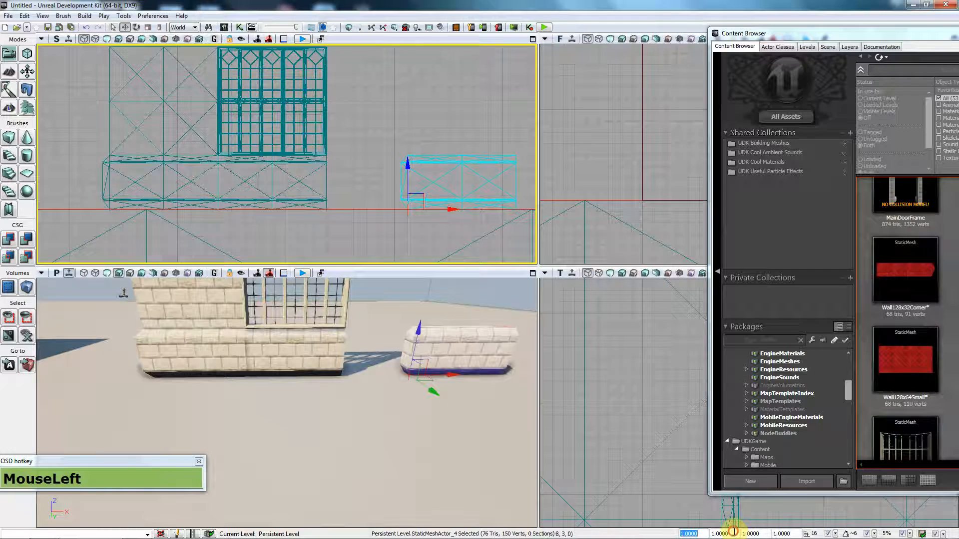
{"action": "type", "text": "-1"}
{"action": "left_click", "coordinate": [568, 164]}
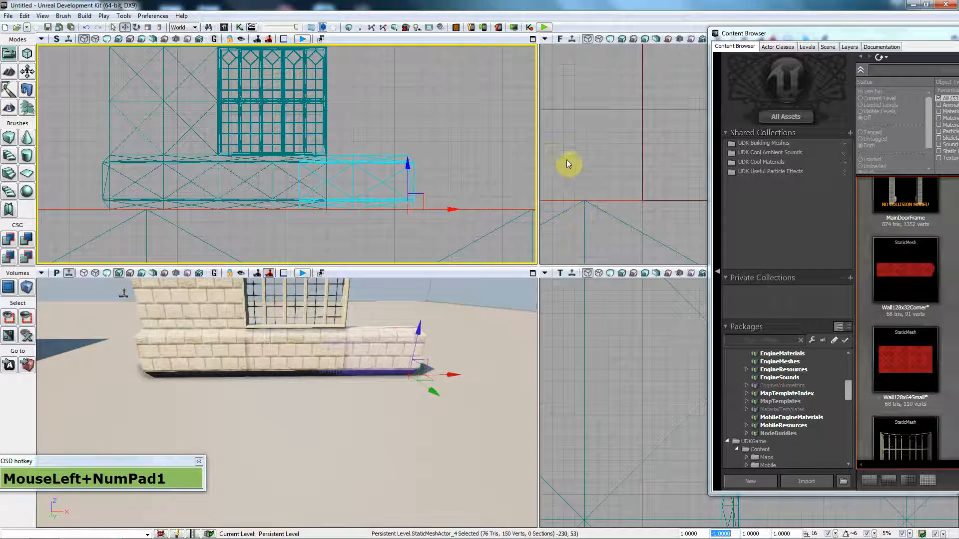
{"action": "mouse_move", "coordinate": [438, 208]}
{"action": "left_mouse_down"}
{"action": "mouse_move", "coordinate": [465, 209]}
{"action": "mouse_move", "coordinate": [437, 204]}
{"action": "left_mouse_up"}
Step: Duplicate the square wall piece and place the copy against the window's right side
{"action": "left_click", "coordinate": [189, 103]}
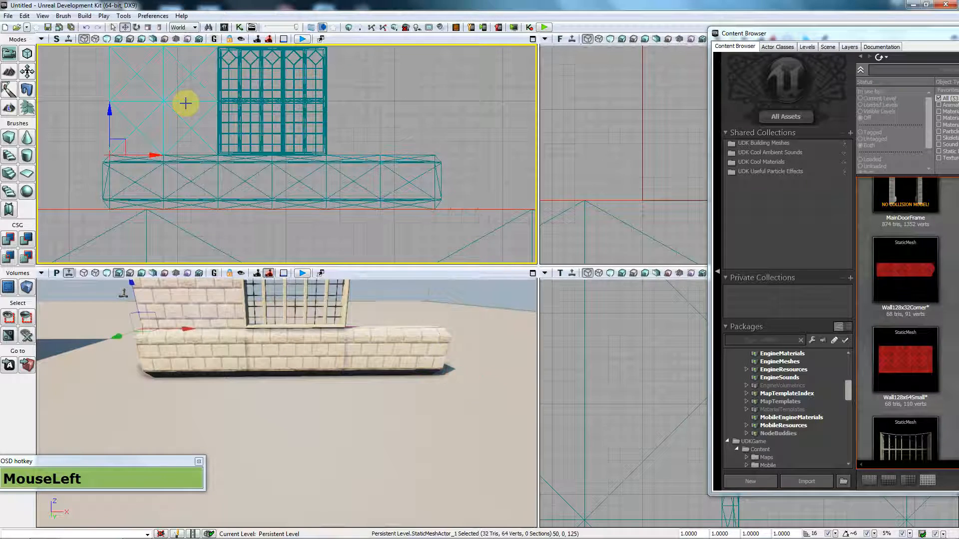
{"action": "left_click_drag", "start_coordinate": [150, 156], "coordinate": [377, 154]}
{"action": "key", "text": "ctrl+z"}
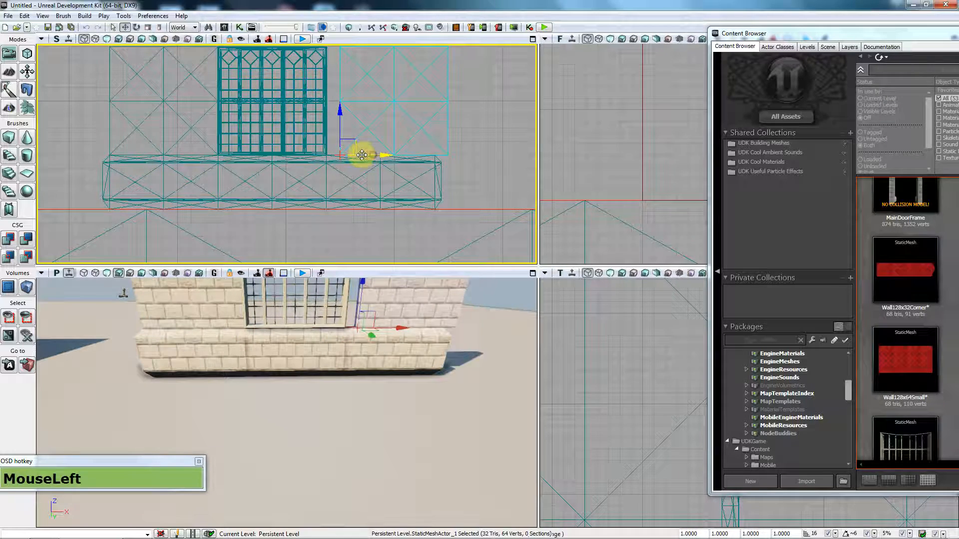
{"action": "left_click_drag", "start_coordinate": [360, 155], "coordinate": [353, 157]}
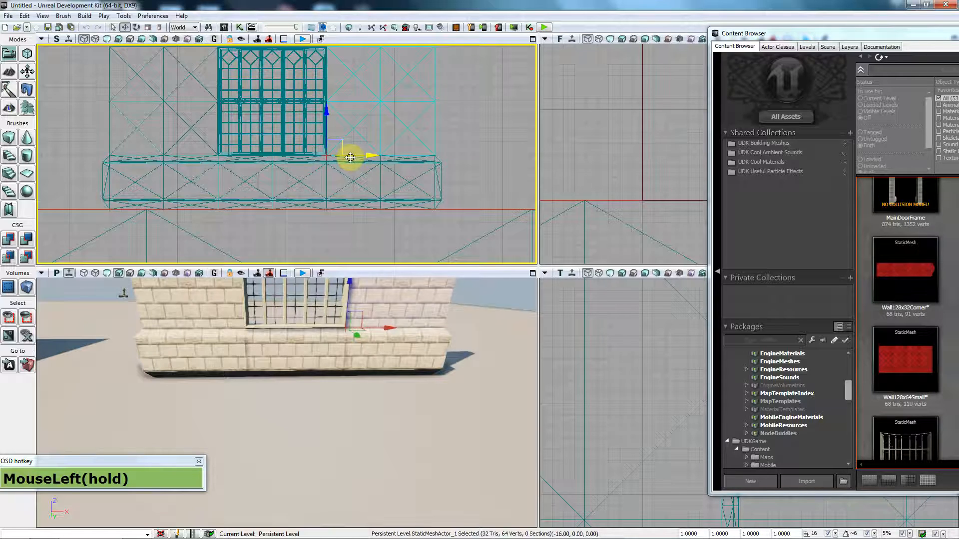
{"action": "left_click", "coordinate": [292, 116]}
{"action": "left_click_drag", "start_coordinate": [300, 144], "coordinate": [310, 205]}
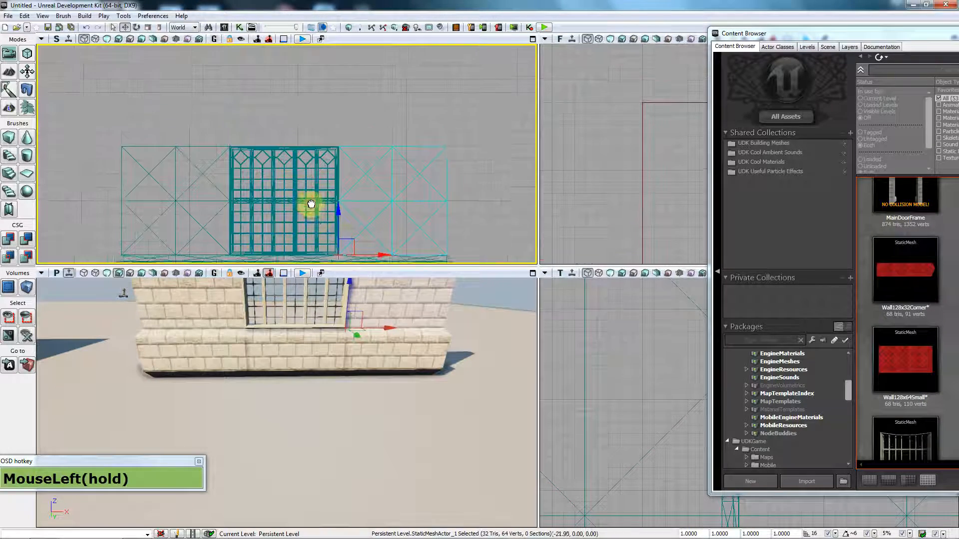
Step: Drag a Wall128x32Corner trim piece onto the top of the left wall
{"action": "left_click", "coordinate": [807, 34]}
{"action": "left_click_drag", "start_coordinate": [806, 34], "coordinate": [654, 33]}
{"action": "left_click_drag", "start_coordinate": [752, 271], "coordinate": [265, 336]}
{"action": "right_click_drag", "start_coordinate": [265, 336], "coordinate": [266, 336]}
{"action": "key", "text": "a"}
{"action": "key", "text": "a"}
{"action": "key", "text": "a"}
{"action": "key", "text": "a"}
{"action": "key", "text": "a"}
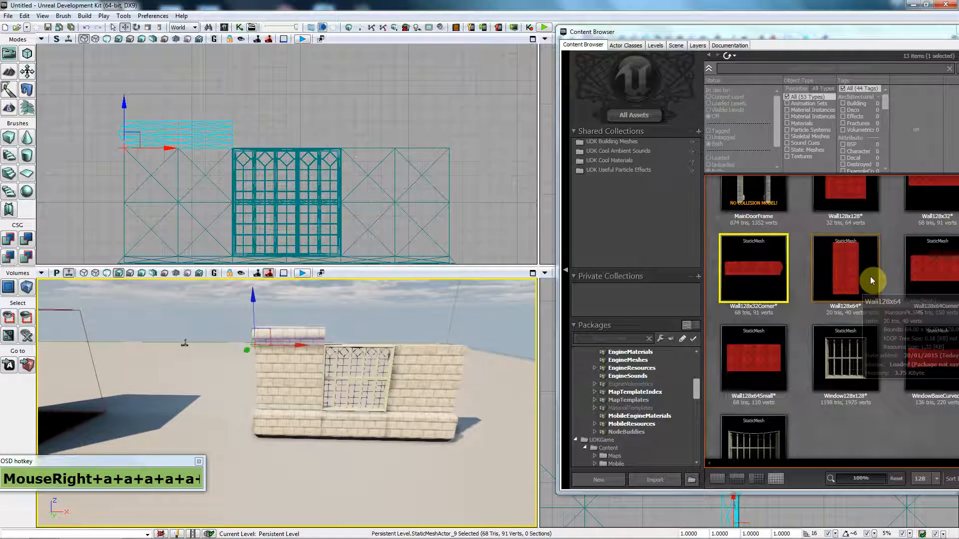
{"action": "left_click_drag", "start_coordinate": [826, 34], "coordinate": [742, 35]}
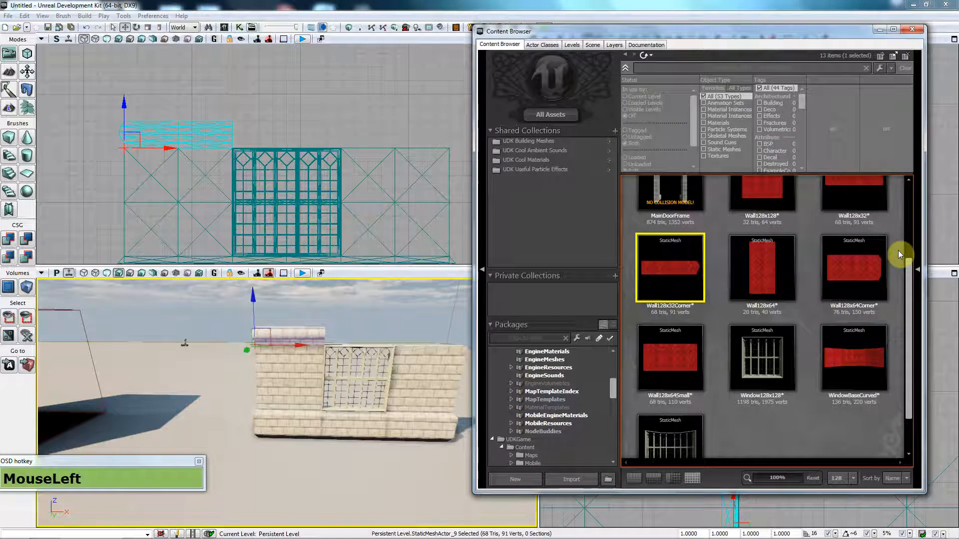
{"action": "left_click_drag", "start_coordinate": [908, 285], "coordinate": [913, 233]}
{"action": "left_click_drag", "start_coordinate": [867, 272], "coordinate": [325, 171]}
{"action": "left_click_drag", "start_coordinate": [837, 270], "coordinate": [234, 148]}
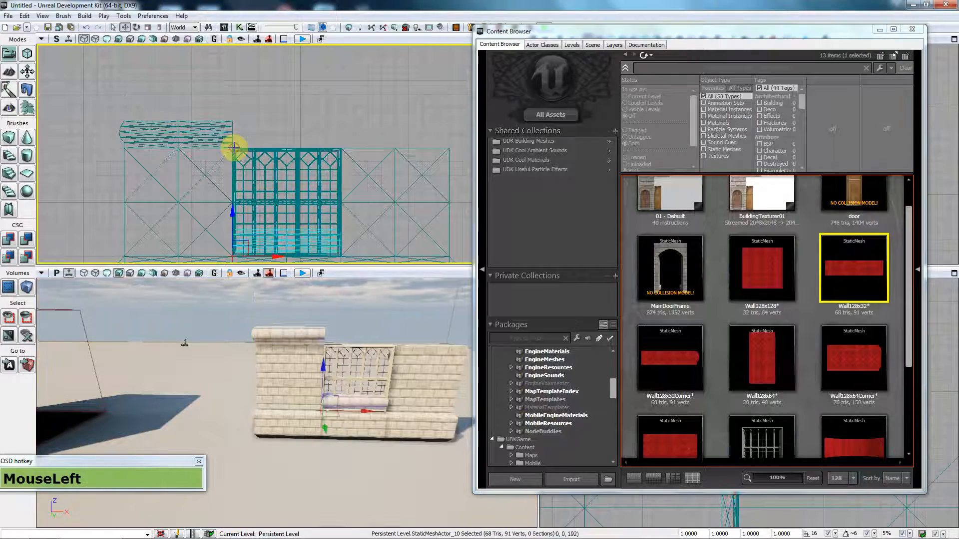
{"action": "left_click_drag", "start_coordinate": [248, 247], "coordinate": [239, 72]}
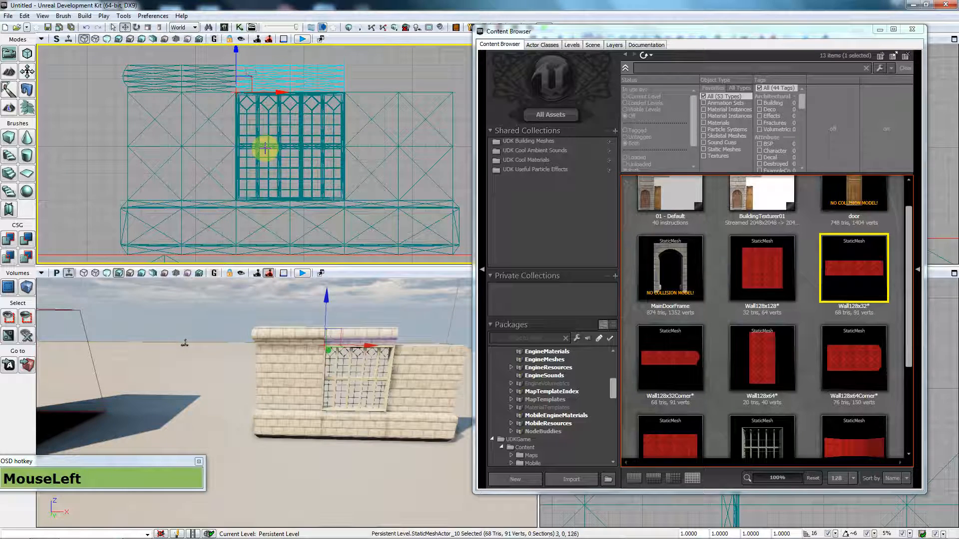
{"action": "left_click_drag", "start_coordinate": [251, 118], "coordinate": [344, 93], "text": "alt"}
{"action": "left_click", "coordinate": [725, 534]}
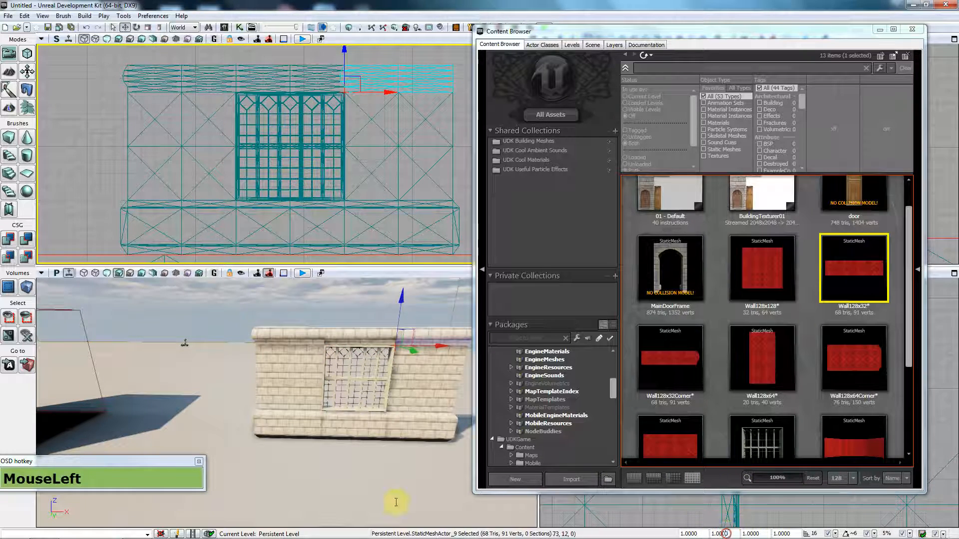
{"action": "type", "text": "1"}
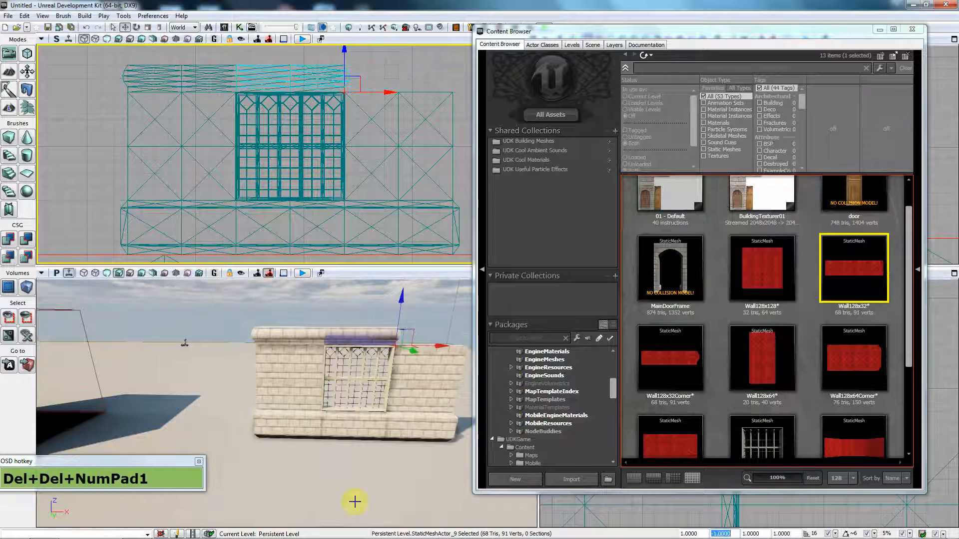
{"action": "left_click_drag", "start_coordinate": [373, 93], "coordinate": [450, 91]}
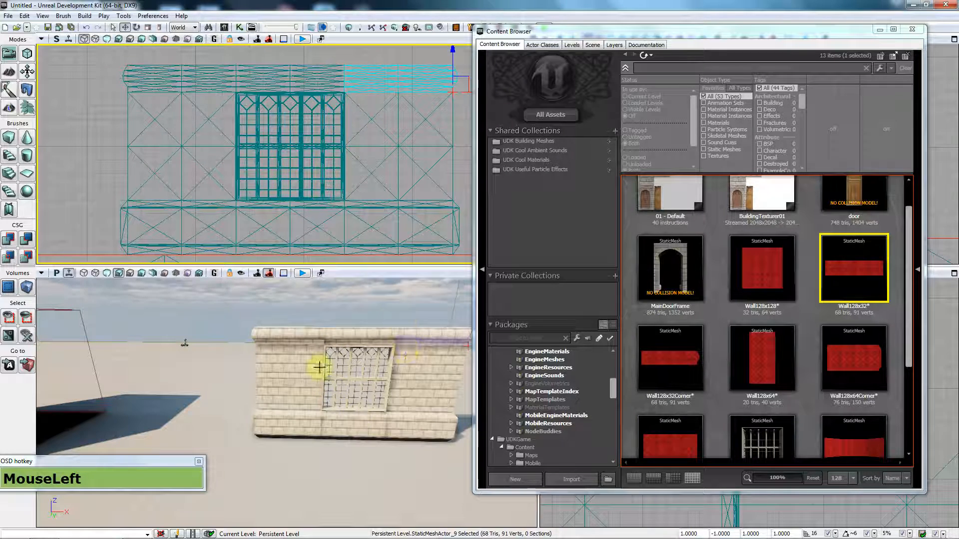
{"action": "key", "text": "a"}
{"action": "right_click_drag", "start_coordinate": [339, 407], "coordinate": [340, 407]}
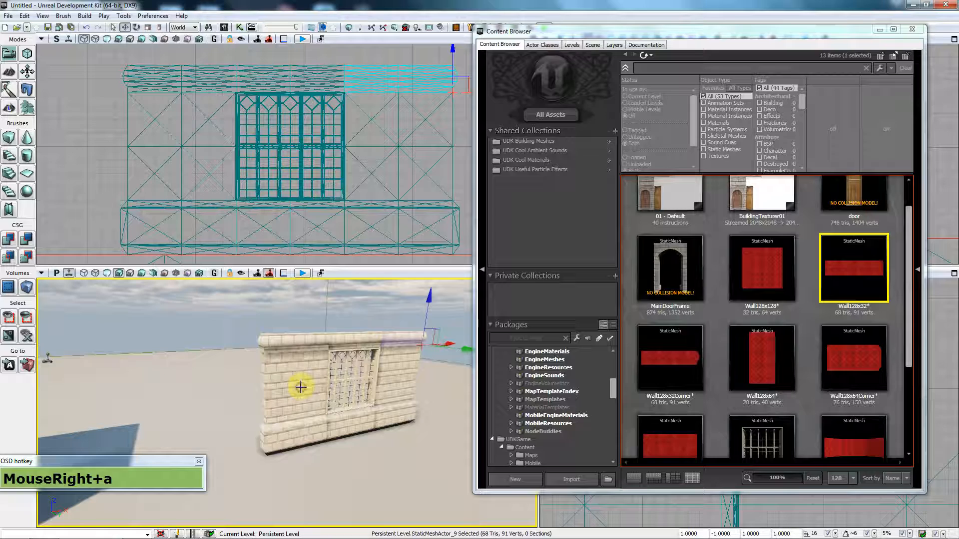
{"action": "key", "text": "a"}
{"action": "right_click_drag", "start_coordinate": [340, 407], "coordinate": [340, 406]}
{"action": "key", "text": "a"}
{"action": "key", "text": "v"}
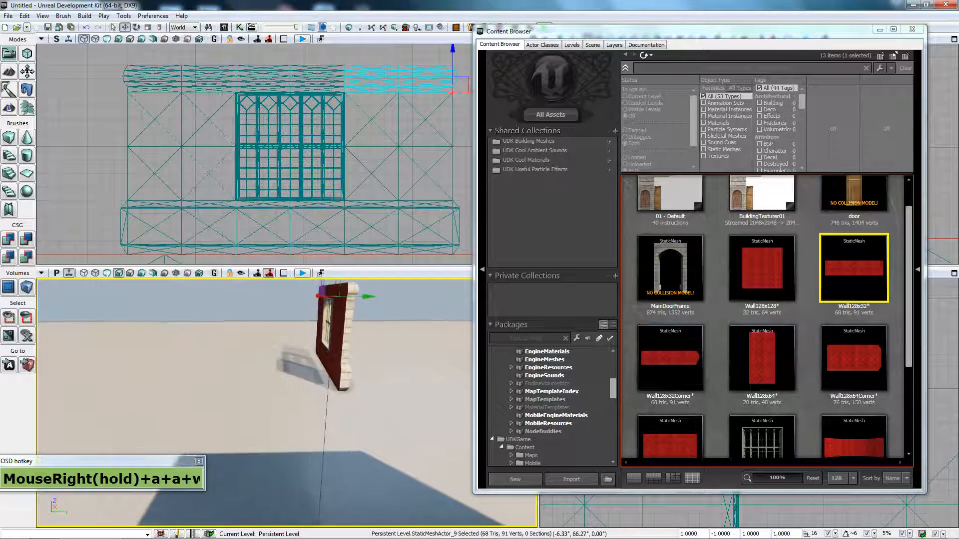
{"action": "left_click", "coordinate": [340, 406]}
{"action": "key", "text": "d"}
{"action": "left_click_drag", "start_coordinate": [340, 407], "coordinate": [302, 389]}
{"action": "key", "text": "d"}
{"action": "key", "text": "d"}
{"action": "left_click", "coordinate": [302, 389]}
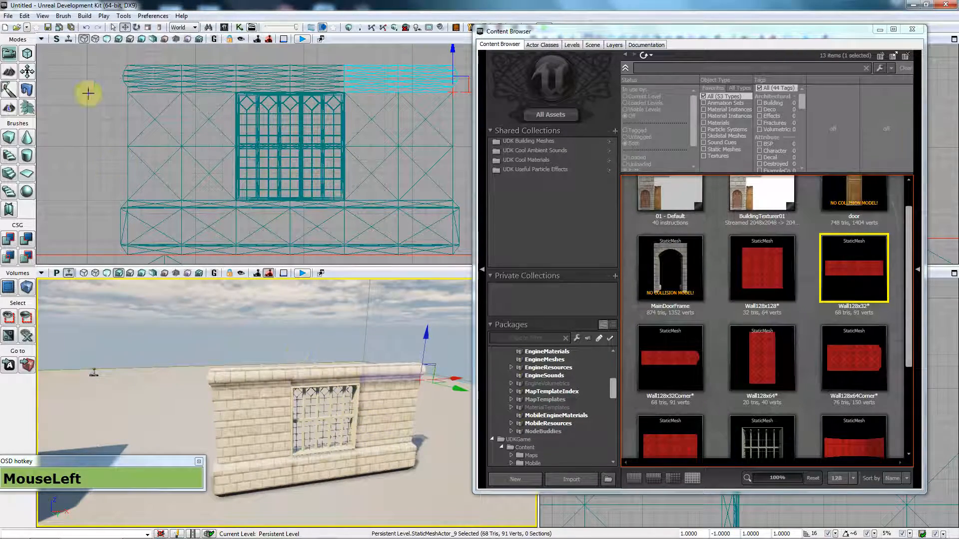
Step: Rebuild the level lighting from the Build menu, accepting the default build settings
{"action": "left_click", "coordinate": [84, 16]}
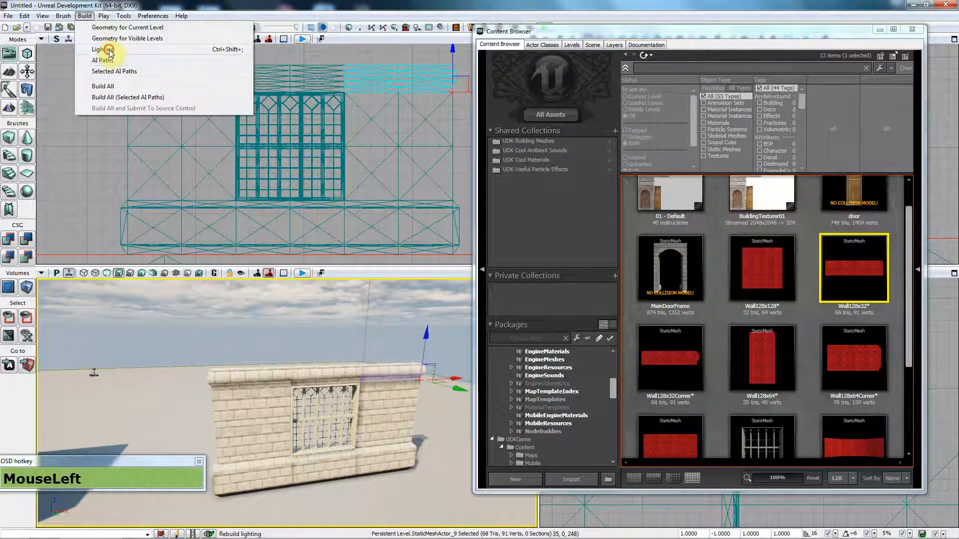
{"action": "left_click", "coordinate": [109, 50]}
{"action": "left_click", "coordinate": [421, 393]}
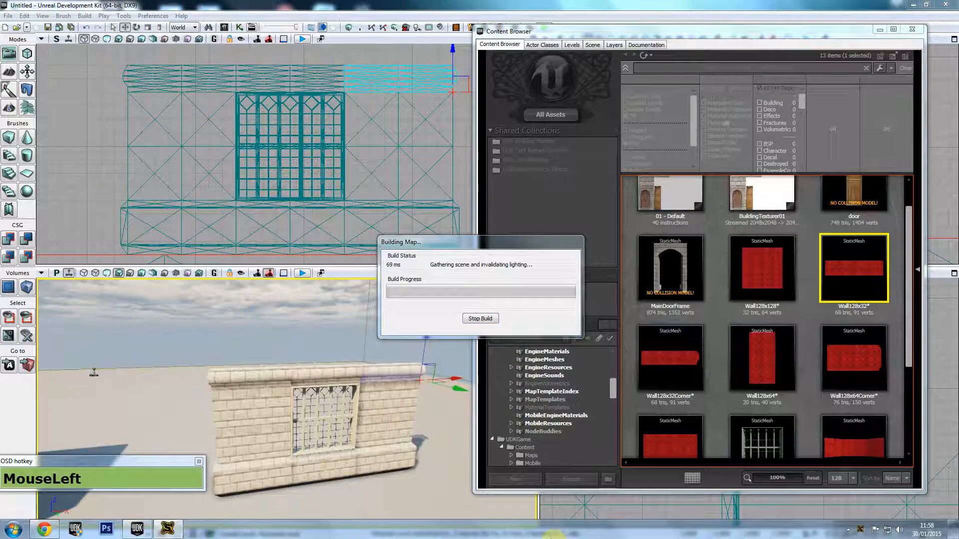
Step: Start a Play In Editor preview, accepting the warning
{"action": "left_click", "coordinate": [847, 529]}
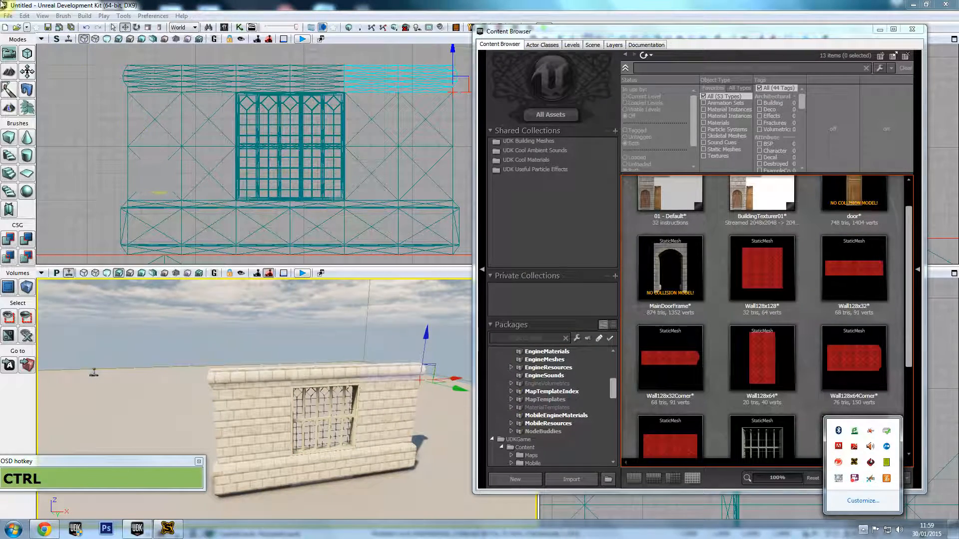
{"action": "left_click_drag", "start_coordinate": [528, 31], "coordinate": [542, 30]}
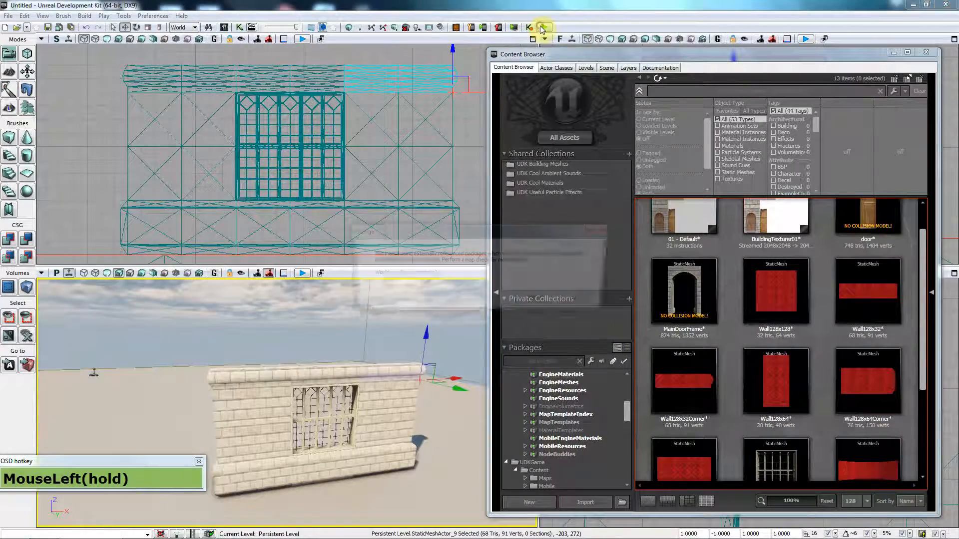
{"action": "left_click", "coordinate": [546, 299]}
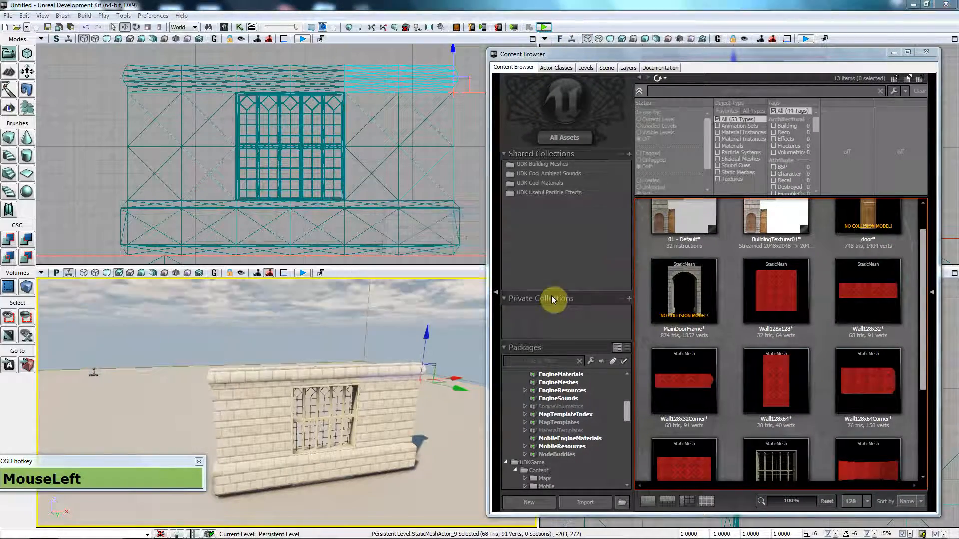
Step: Walk and jump around the windowed wall with WASD, then leave the preview with Escape
{"action": "key", "text": "w+d"}
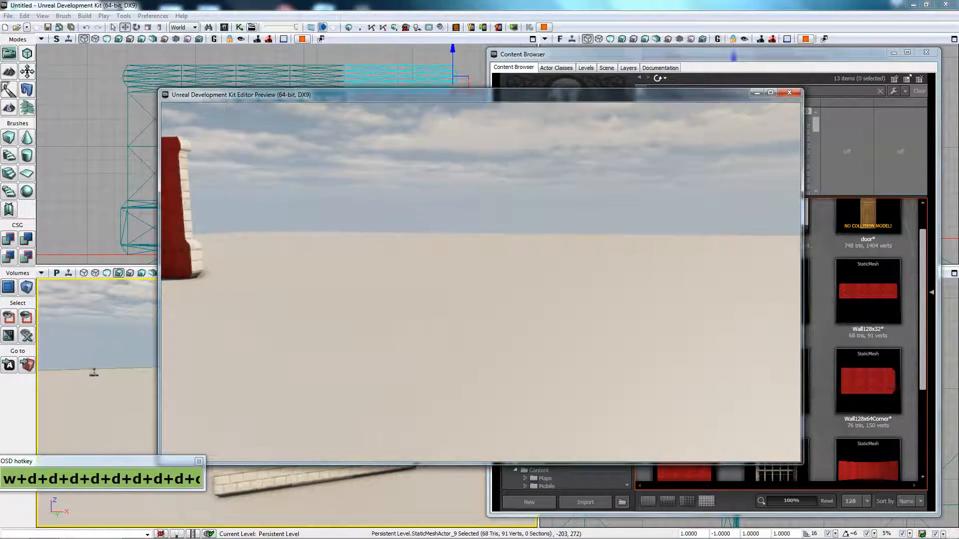
{"action": "key", "text": "w"}
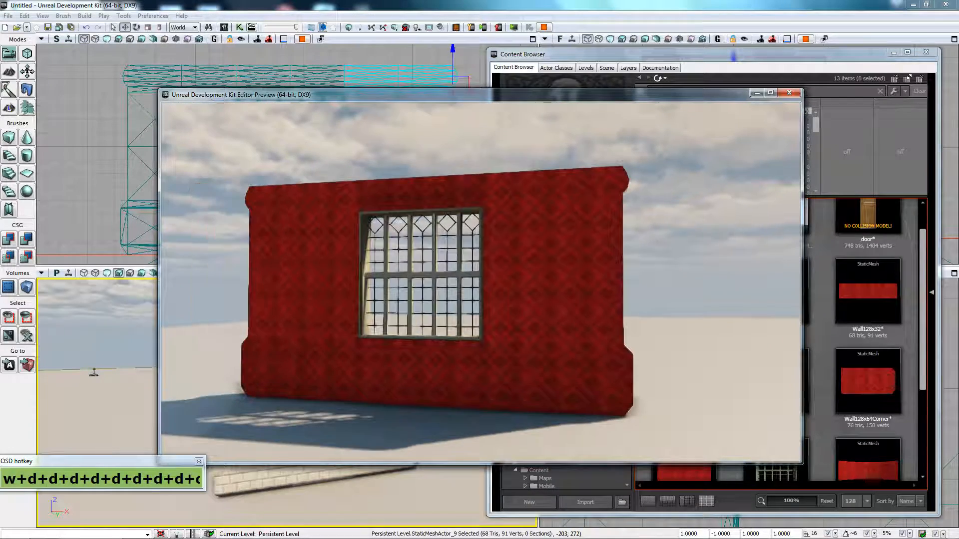
{"action": "key", "text": "a"}
{"action": "key", "text": "a"}
{"action": "key", "text": "a"}
{"action": "key", "text": "a"}
{"action": "key", "text": "a"}
{"action": "key", "text": "a"}
{"action": "key", "text": "a"}
{"action": "key", "text": "d"}
{"action": "key", "text": "w"}
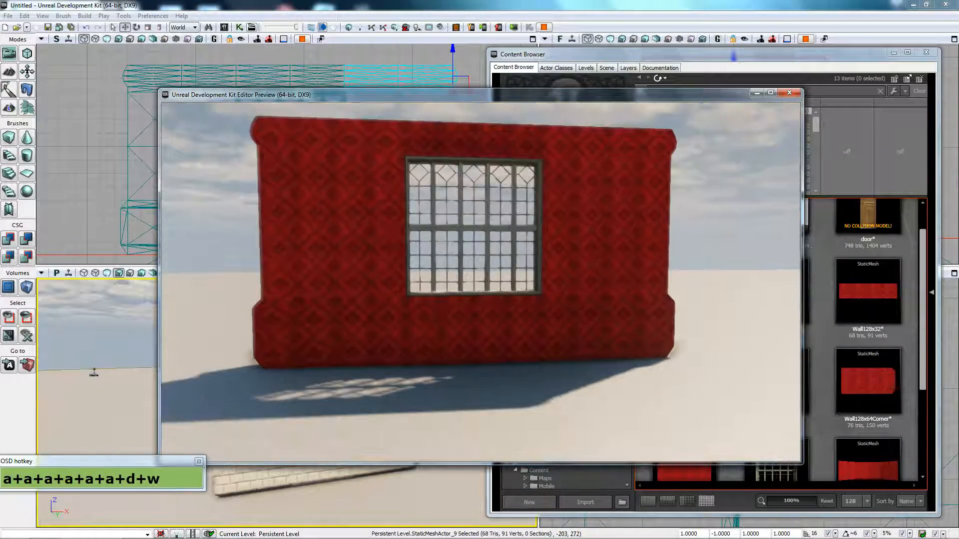
{"action": "key", "text": "d"}
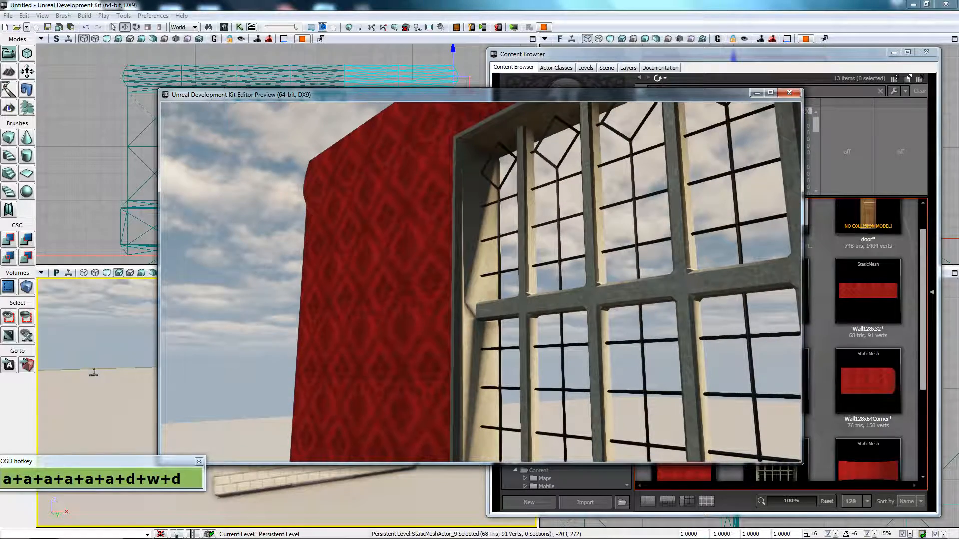
{"action": "key", "text": "s"}
{"action": "key", "text": "d"}
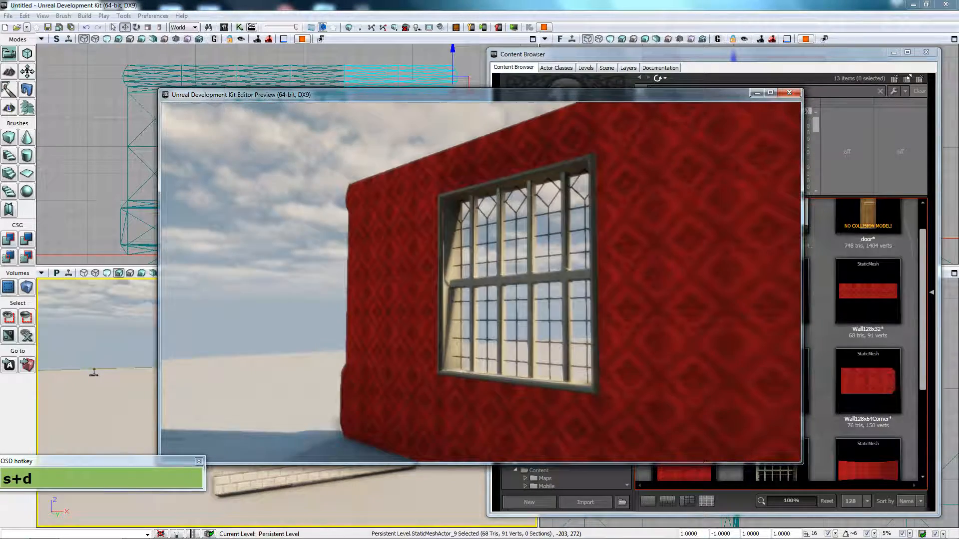
{"action": "key", "text": "w"}
{"action": "key", "text": "s"}
{"action": "key", "text": "s"}
{"action": "key", "text": "s"}
{"action": "key", "text": "s"}
{"action": "key", "text": "s"}
{"action": "key", "text": "s"}
{"action": "key", "text": "s"}
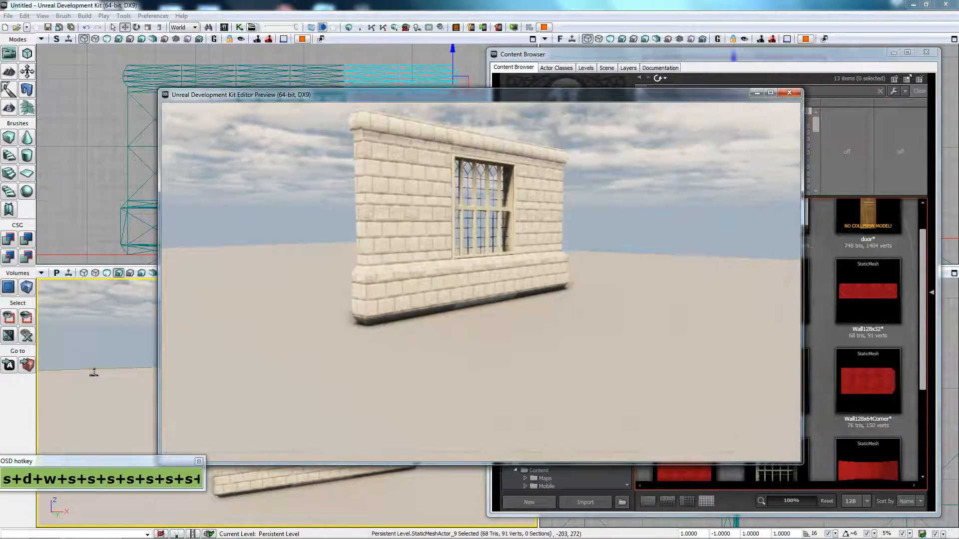
{"action": "key", "text": "d"}
{"action": "key", "text": "d"}
{"action": "key", "text": "d"}
{"action": "key", "text": "d"}
{"action": "key", "text": "d"}
{"action": "key", "text": "d"}
{"action": "key", "text": "d"}
{"action": "key", "text": "d"}
{"action": "key", "text": "d"}
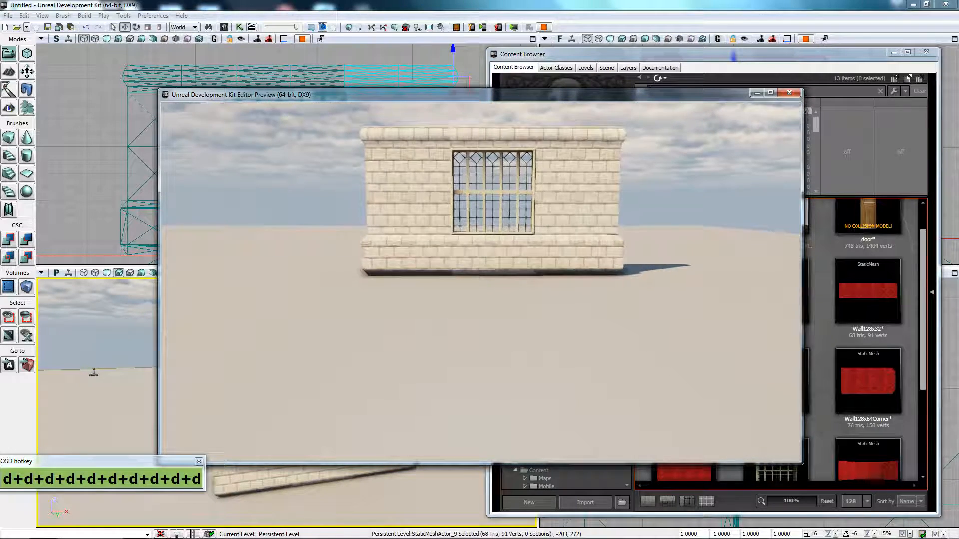
{"action": "key", "text": "w"}
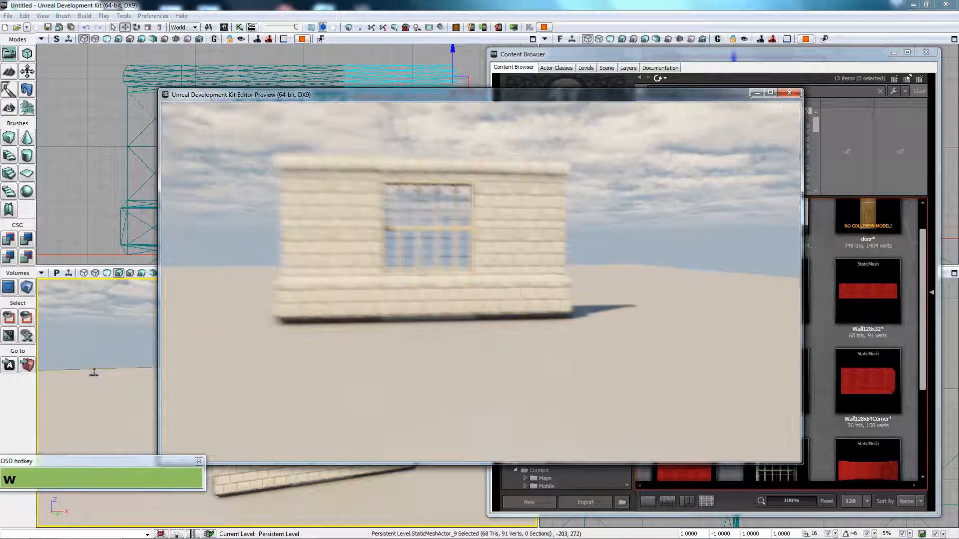
{"action": "key", "text": "w"}
{"action": "key", "text": "w"}
{"action": "key", "text": "w"}
{"action": "key", "text": "w"}
{"action": "key", "text": "w"}
{"action": "key", "text": "w"}
{"action": "key", "text": "w"}
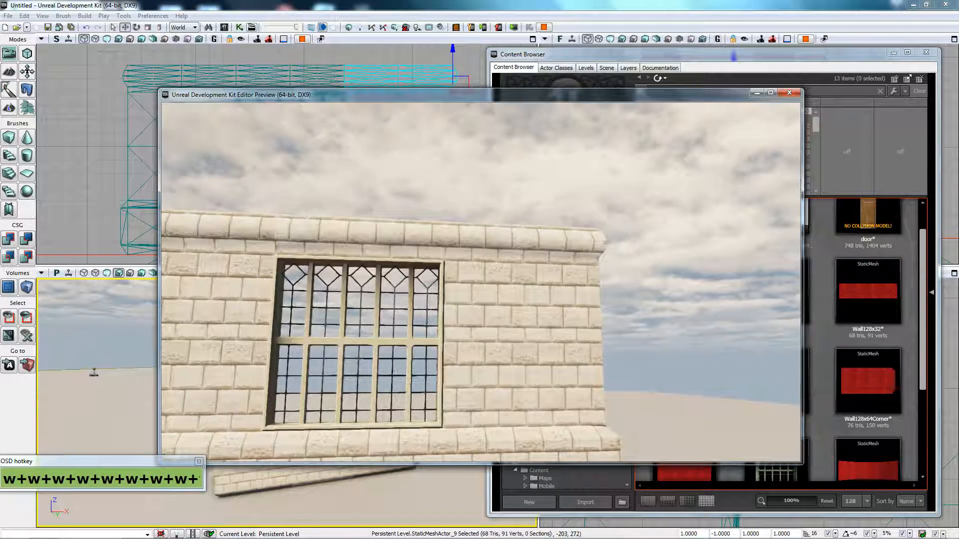
{"action": "key", "text": "a"}
{"action": "key", "text": "w"}
{"action": "key", "text": "a"}
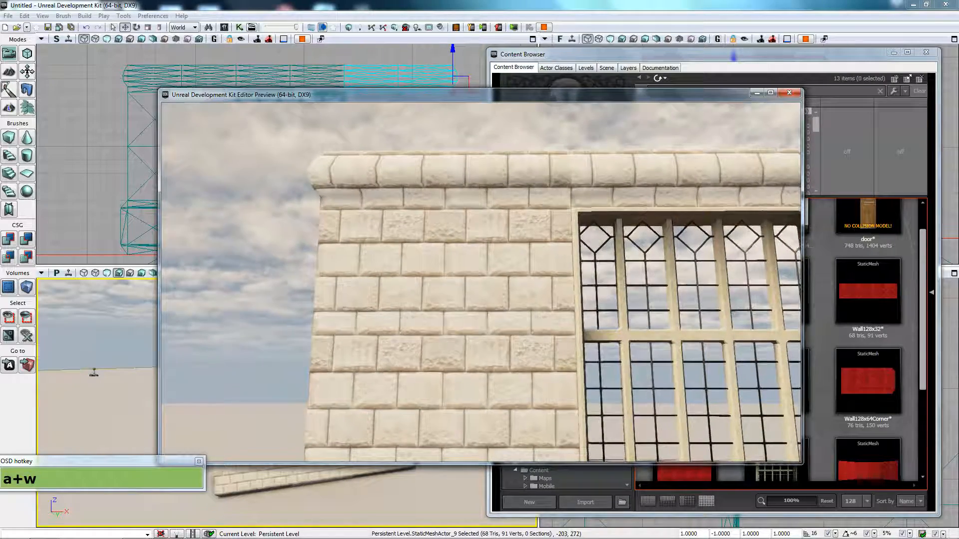
{"action": "key", "text": "w"}
{"action": "key", "text": "d"}
{"action": "key", "text": "d"}
{"action": "key", "text": "d"}
{"action": "key", "text": "d"}
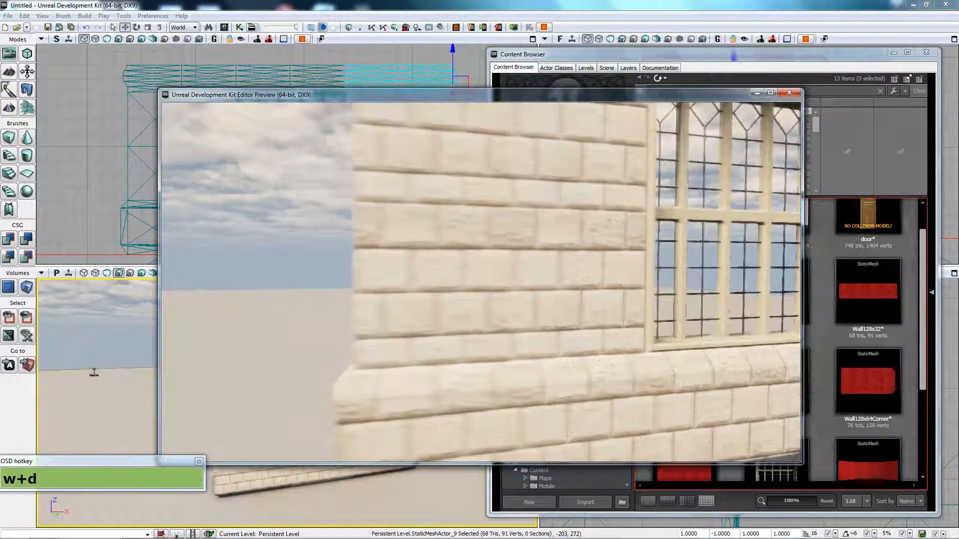
{"action": "key", "text": "d"}
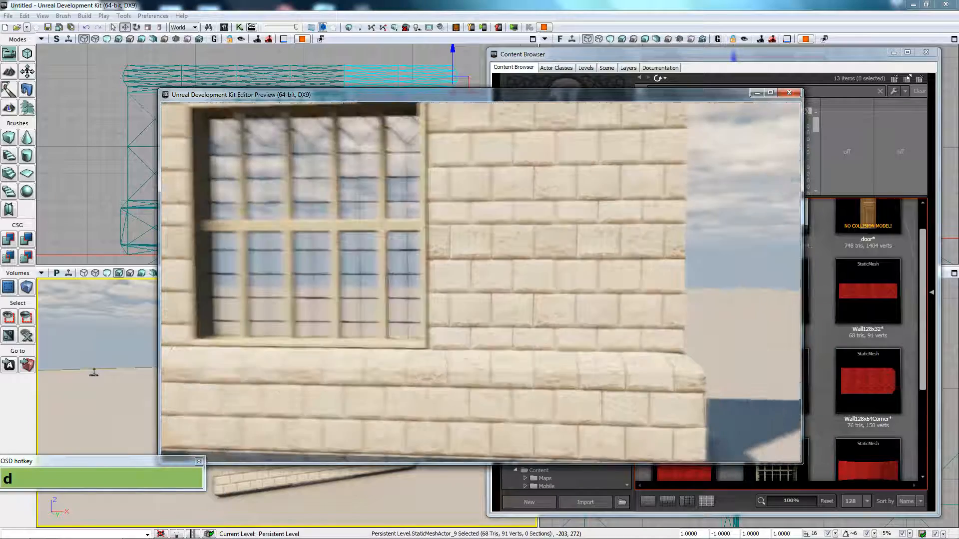
{"action": "key", "text": "s"}
{"action": "key", "text": "w"}
{"action": "key", "text": "w"}
{"action": "key", "text": "w"}
{"action": "key", "text": "w"}
{"action": "key", "text": "w"}
{"action": "key", "text": "w"}
{"action": "key", "text": "w"}
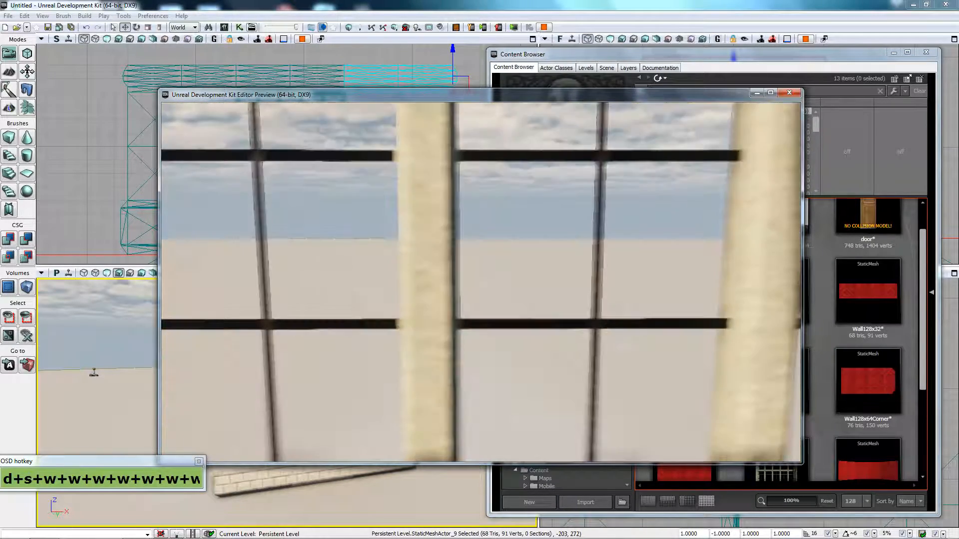
{"action": "key", "text": "space"}
{"action": "key", "text": "s"}
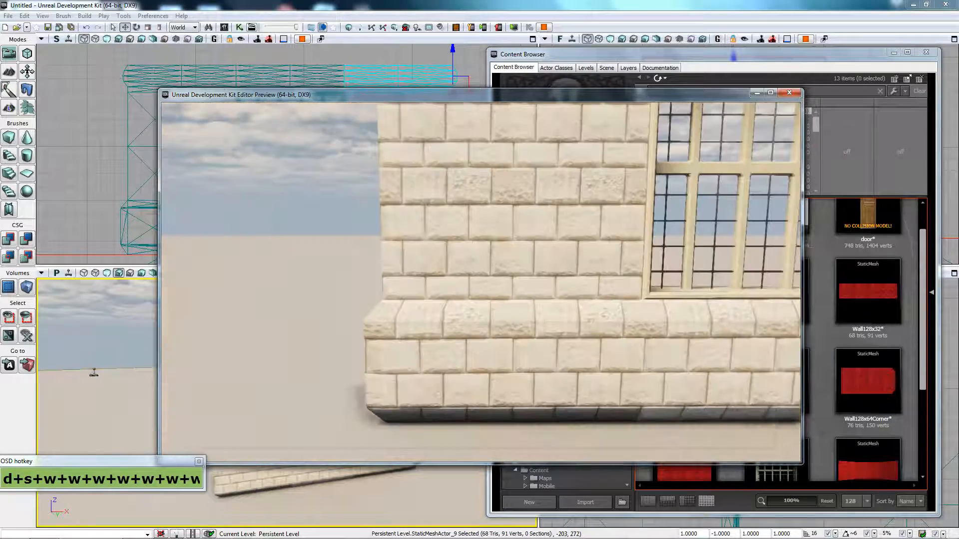
{"action": "key", "text": "s"}
{"action": "key", "text": "w"}
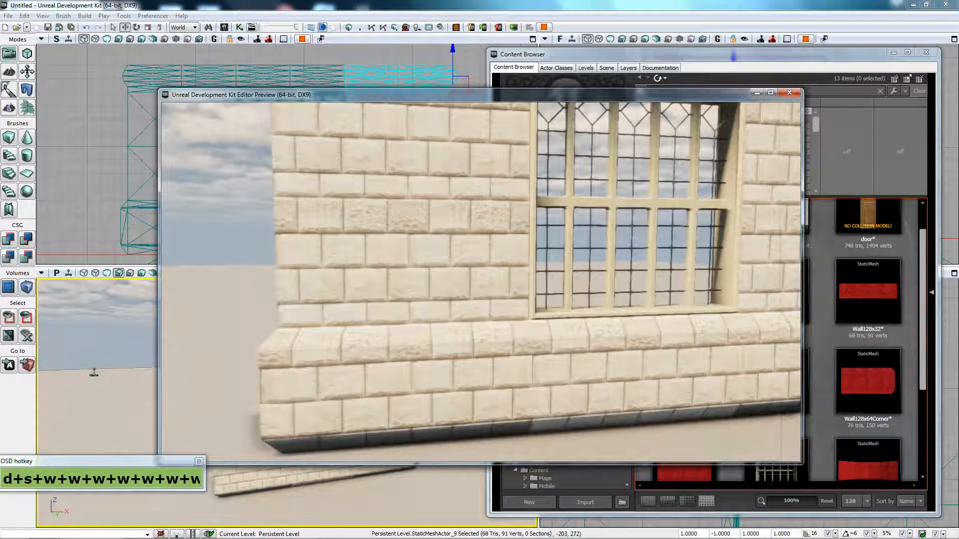
{"action": "key", "text": "d"}
{"action": "key", "text": "d"}
{"action": "key", "text": "d"}
{"action": "key", "text": "d"}
{"action": "key", "text": "d"}
{"action": "key", "text": "d"}
{"action": "key", "text": "d"}
{"action": "key", "text": "d"}
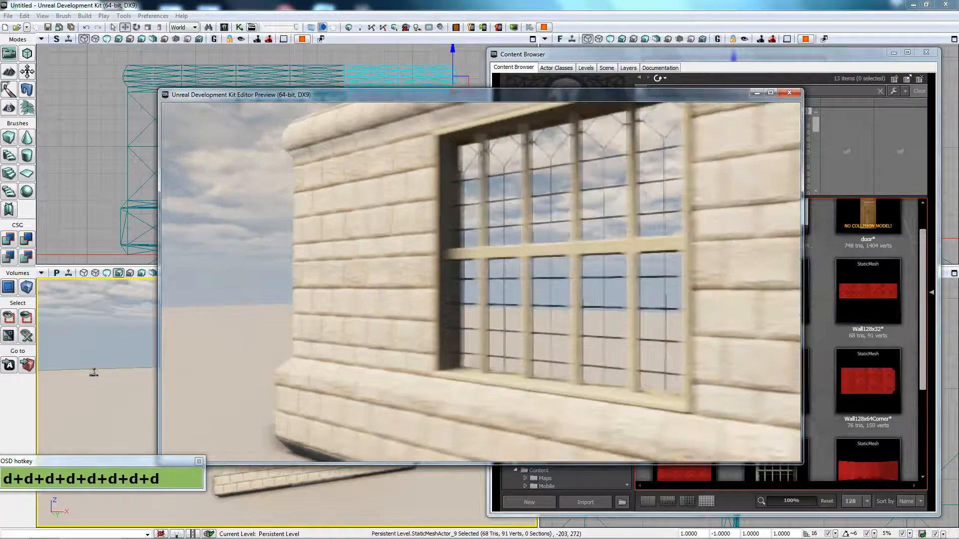
{"action": "key", "text": "a"}
{"action": "key", "text": "a"}
{"action": "key", "text": "a"}
{"action": "key", "text": "a"}
{"action": "key", "text": "a"}
{"action": "key", "text": "a"}
{"action": "key", "text": "a"}
{"action": "key", "text": "a"}
{"action": "key", "text": "a"}
{"action": "key", "text": "a"}
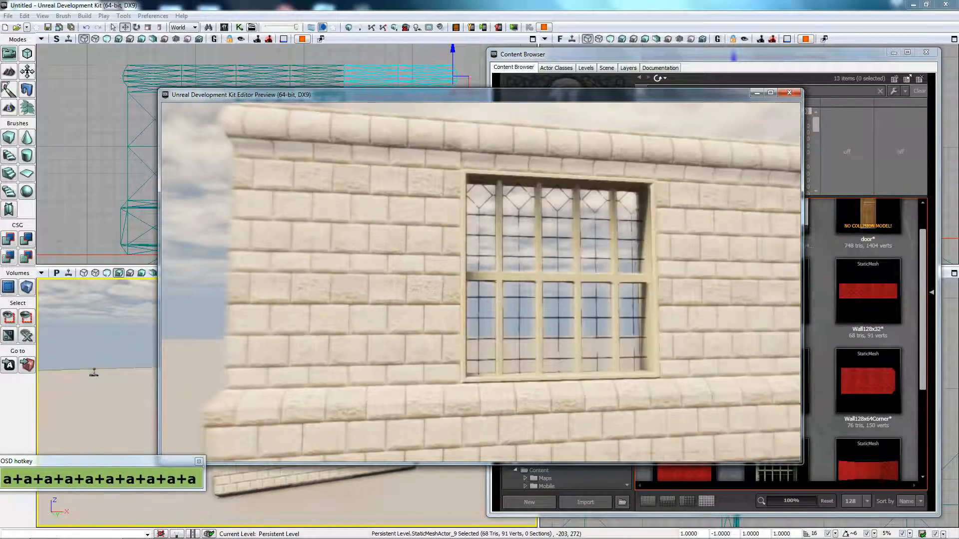
{"action": "key", "text": "Escape"}
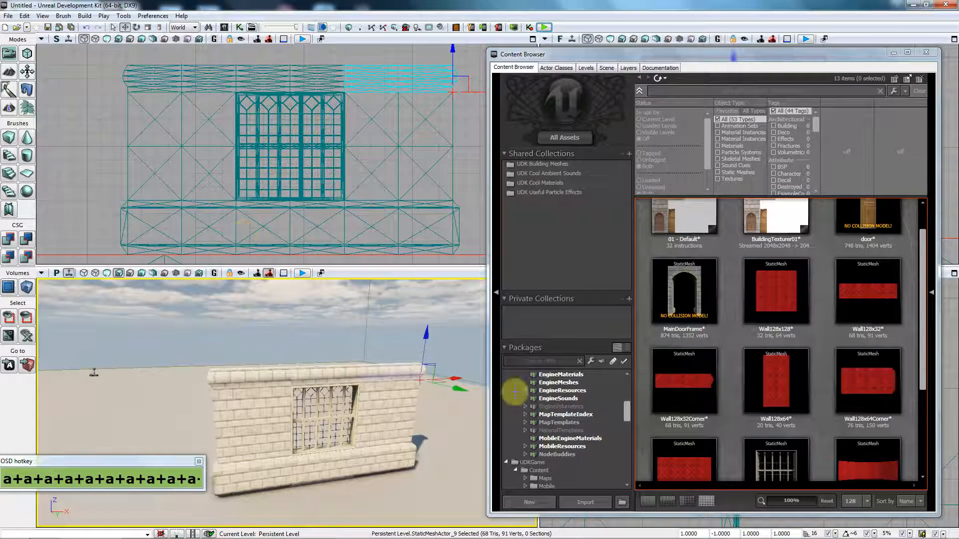
Step: Orbit the perspective view to the wall's end and select the lower-left wall piece
{"action": "left_click", "coordinate": [287, 431]}
{"action": "left_click_drag", "start_coordinate": [286, 431], "coordinate": [366, 441]}
{"action": "key", "text": "a"}
{"action": "key", "text": "a"}
{"action": "key", "text": "a"}
{"action": "key", "text": "a"}
{"action": "key", "text": "a"}
{"action": "key", "text": "a"}
{"action": "key", "text": "a"}
{"action": "right_click_drag", "start_coordinate": [366, 441], "coordinate": [434, 439]}
{"action": "left_click_drag", "start_coordinate": [434, 439], "coordinate": [322, 420]}
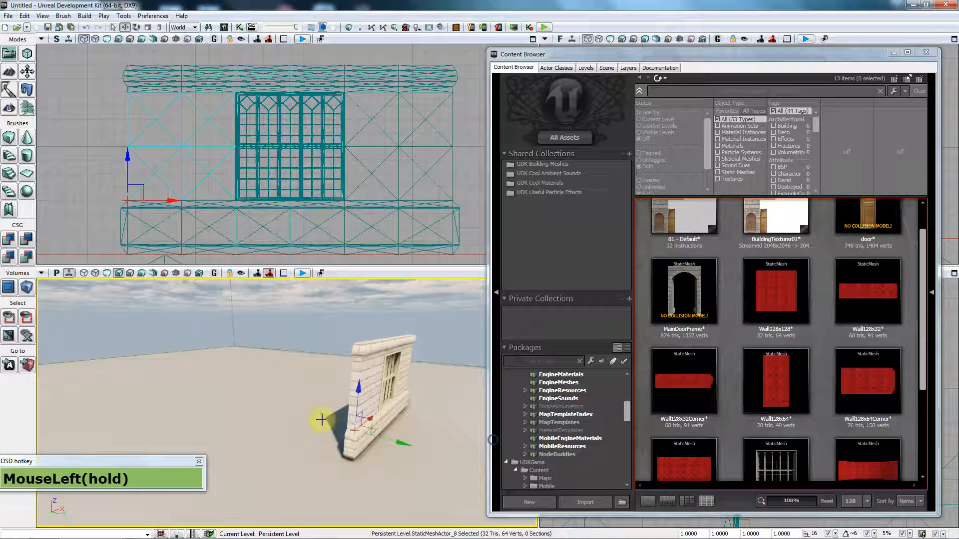
{"action": "key", "text": "w"}
{"action": "left_click_drag", "start_coordinate": [368, 440], "coordinate": [376, 457]}
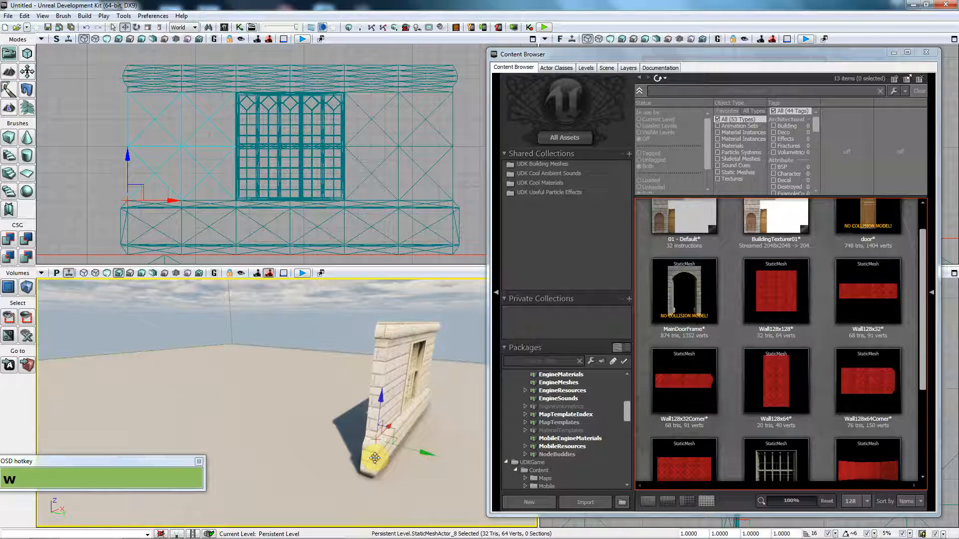
{"action": "left_click", "coordinate": [151, 264]}
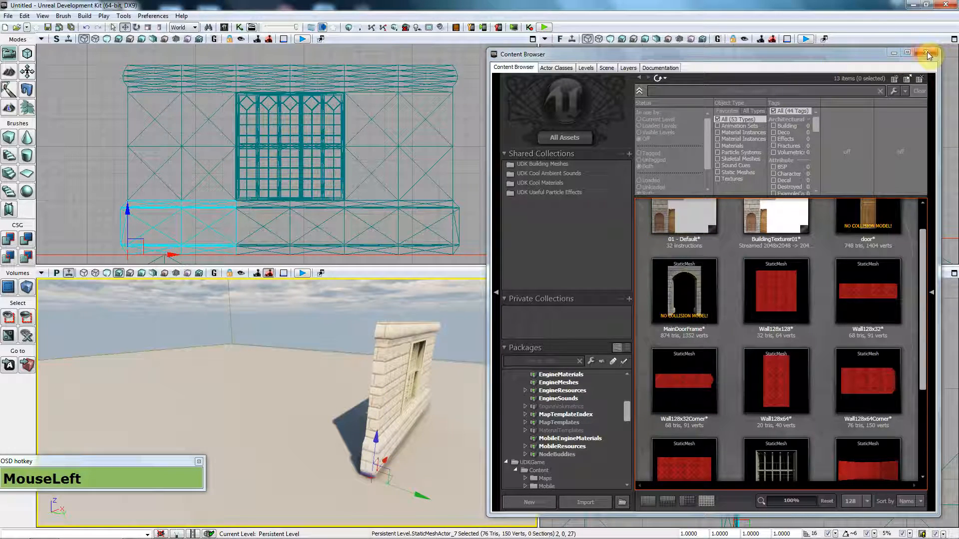
Step: Place a Wall128x64 mesh at the wall's left end and close the asset browser
{"action": "left_click", "coordinate": [787, 412]}
{"action": "left_click_drag", "start_coordinate": [786, 412], "coordinate": [79, 187]}
{"action": "left_click", "coordinate": [926, 52]}
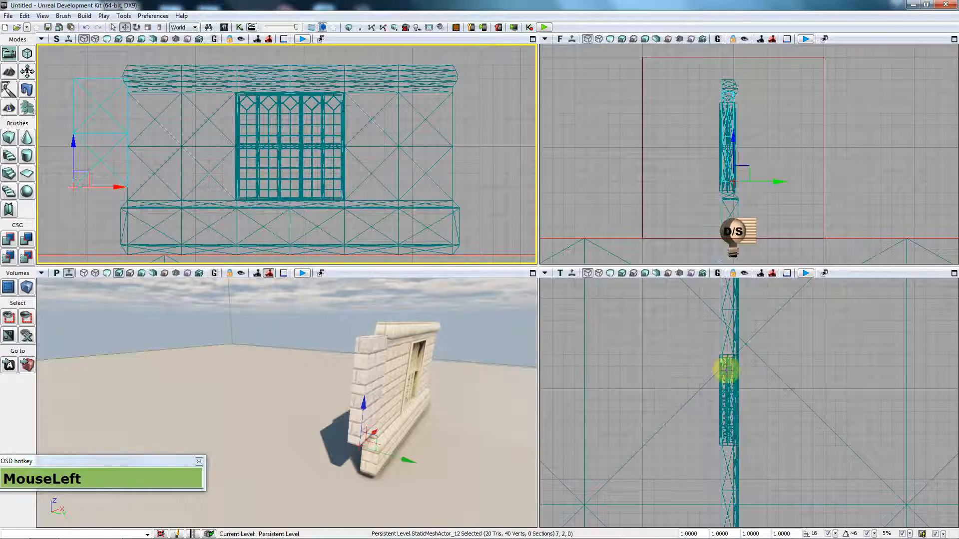
Step: Select the left base section and center it in the front and top views
{"action": "left_click", "coordinate": [637, 385]}
{"action": "left_click", "coordinate": [379, 443]}
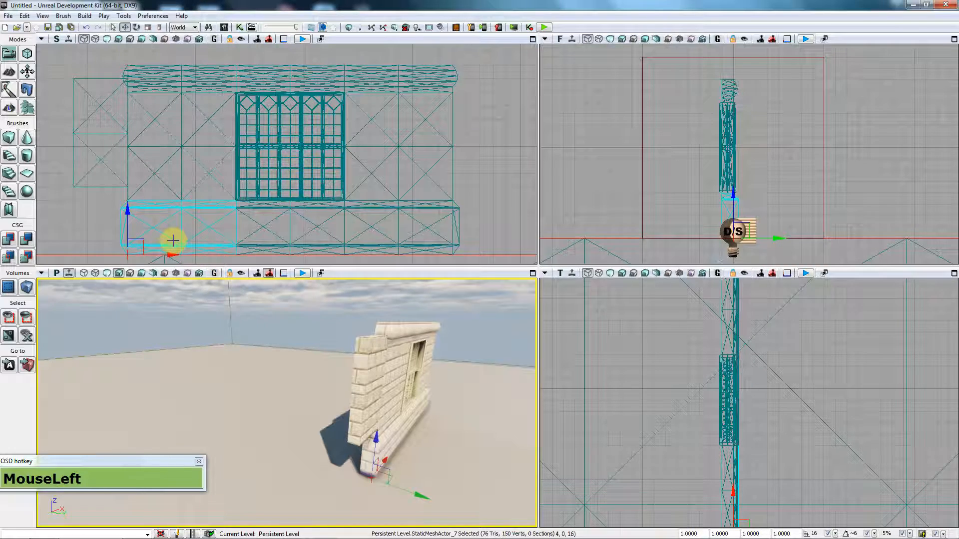
{"action": "left_click", "coordinate": [289, 210]}
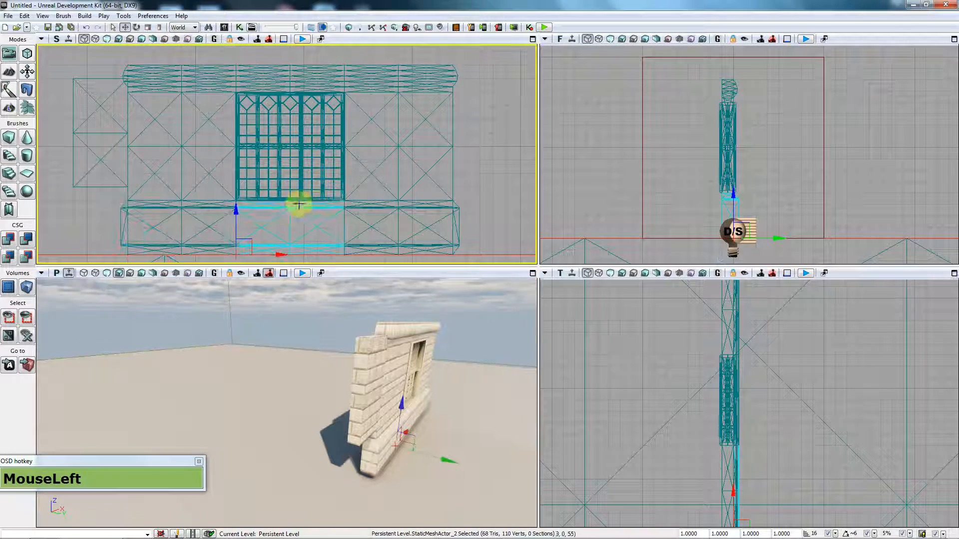
{"action": "left_click", "coordinate": [141, 217]}
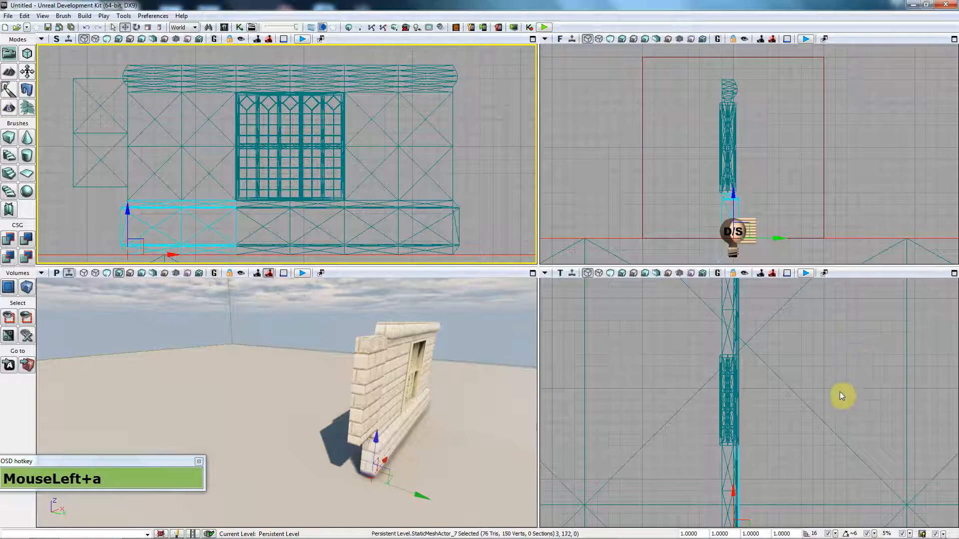
{"action": "left_click_drag", "start_coordinate": [806, 196], "coordinate": [801, 153]}
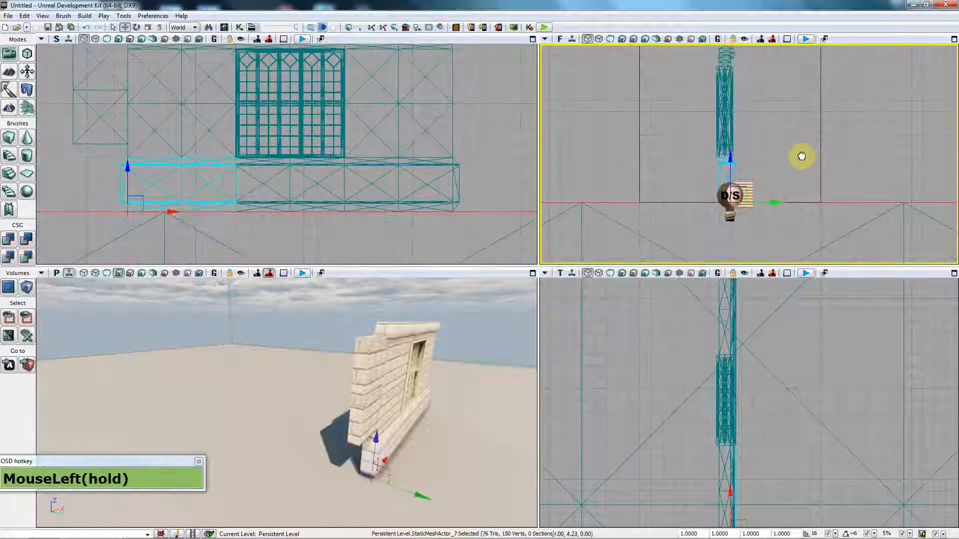
{"action": "left_click_drag", "start_coordinate": [771, 454], "coordinate": [751, 384]}
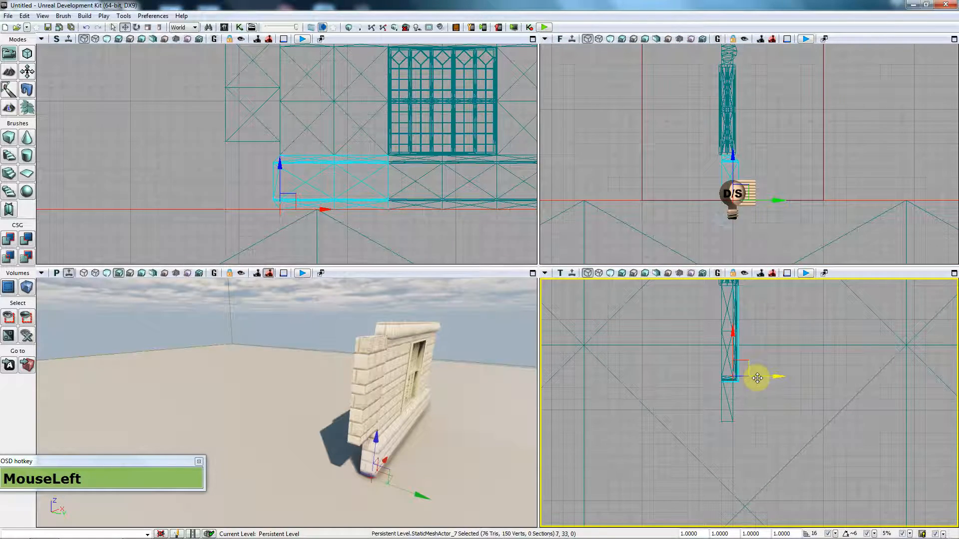
{"action": "key", "text": "alt"}
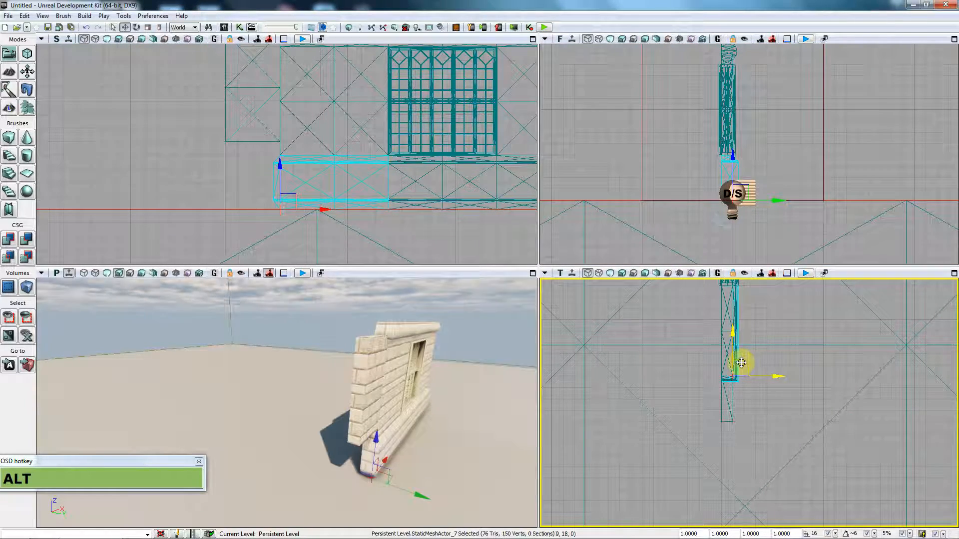
Step: Alt-rotate a copy of the base section 90 degrees and set its Y scale to -1
{"action": "key", "text": "space"}
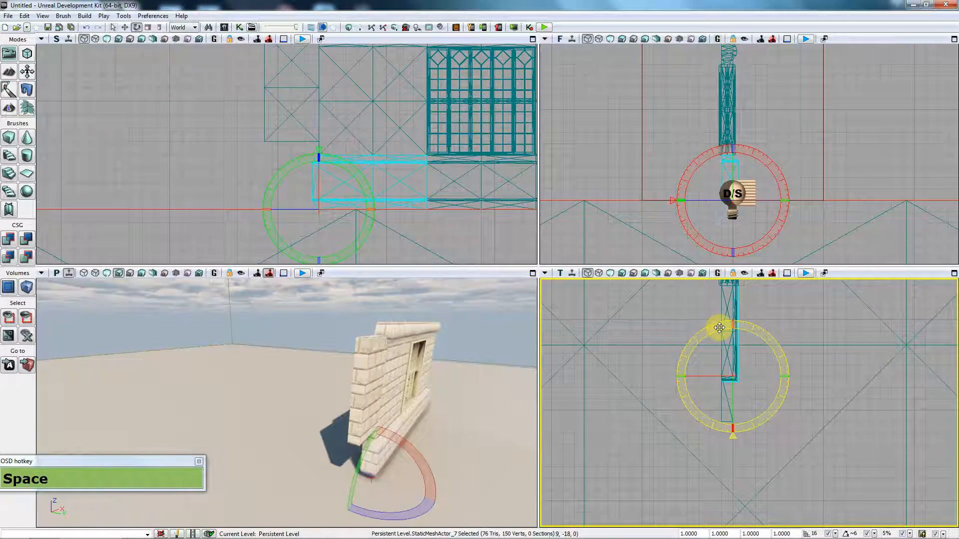
{"action": "left_click_drag", "start_coordinate": [719, 328], "coordinate": [657, 374], "text": "alt"}
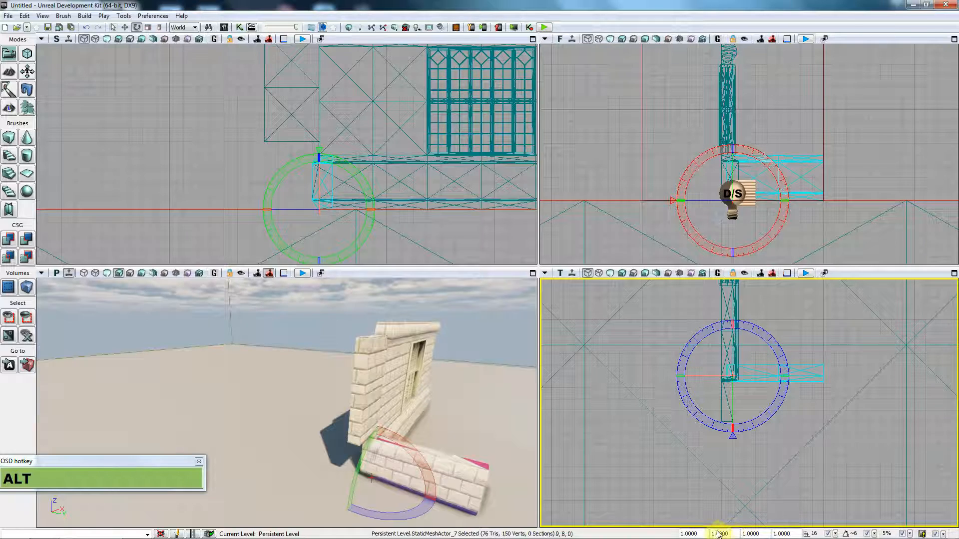
{"action": "left_click_drag", "start_coordinate": [727, 533], "coordinate": [597, 520]}
{"action": "type", "text": "-1"}
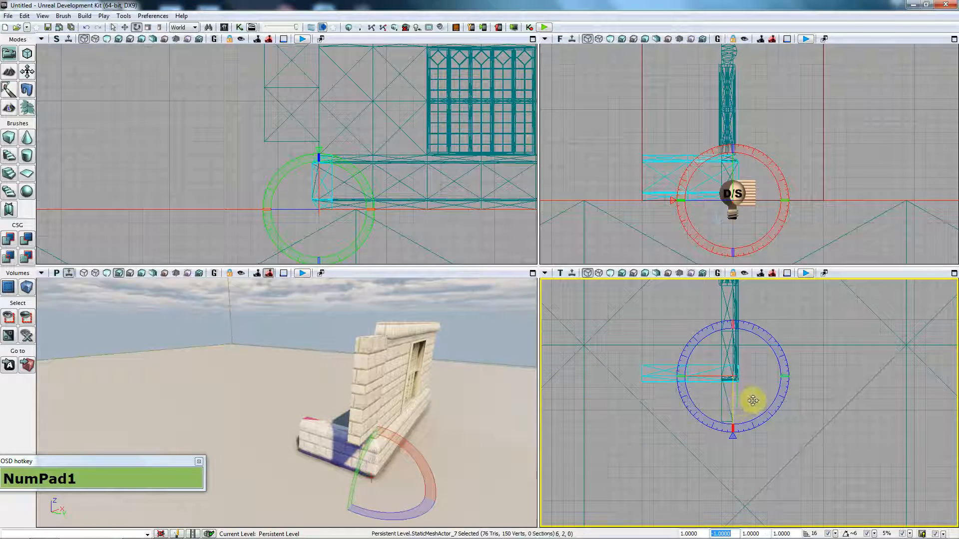
Step: Fly the perspective view in to inspect the new mirrored base corner
{"action": "right_click_drag", "start_coordinate": [491, 406], "coordinate": [487, 407]}
{"action": "key", "text": "w"}
{"action": "key", "text": "d"}
{"action": "left_click_drag", "start_coordinate": [487, 407], "coordinate": [569, 409]}
{"action": "key", "text": "s"}
{"action": "key", "text": "a"}
{"action": "key", "text": "w"}
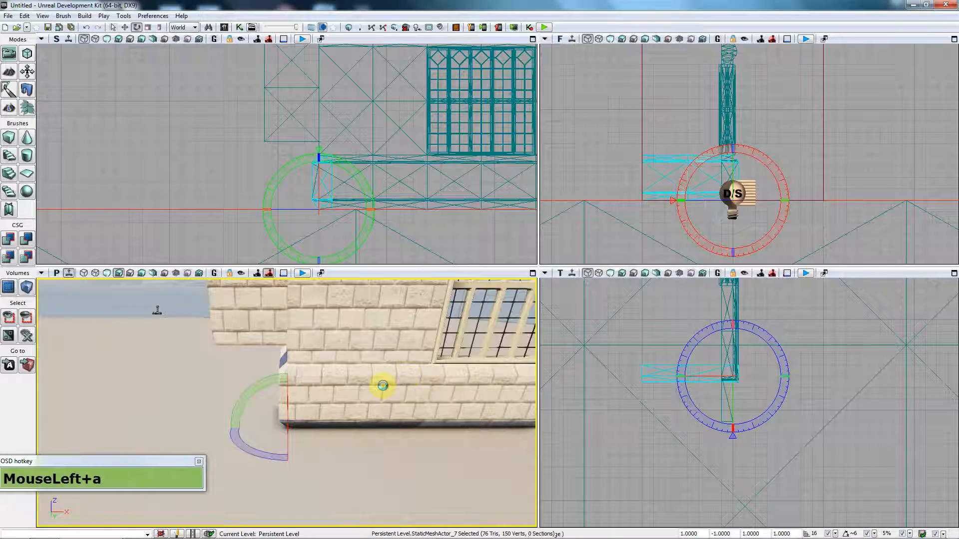
{"action": "left_click_drag", "start_coordinate": [382, 385], "coordinate": [398, 392]}
{"action": "key", "text": "a"}
{"action": "mouse_move", "coordinate": [398, 392]}
{"action": "right_mouse_down"}
{"action": "mouse_move", "coordinate": [380, 394]}
{"action": "mouse_move", "coordinate": [471, 392]}
{"action": "right_mouse_up"}
{"action": "key", "text": "w"}
{"action": "key", "text": "d"}
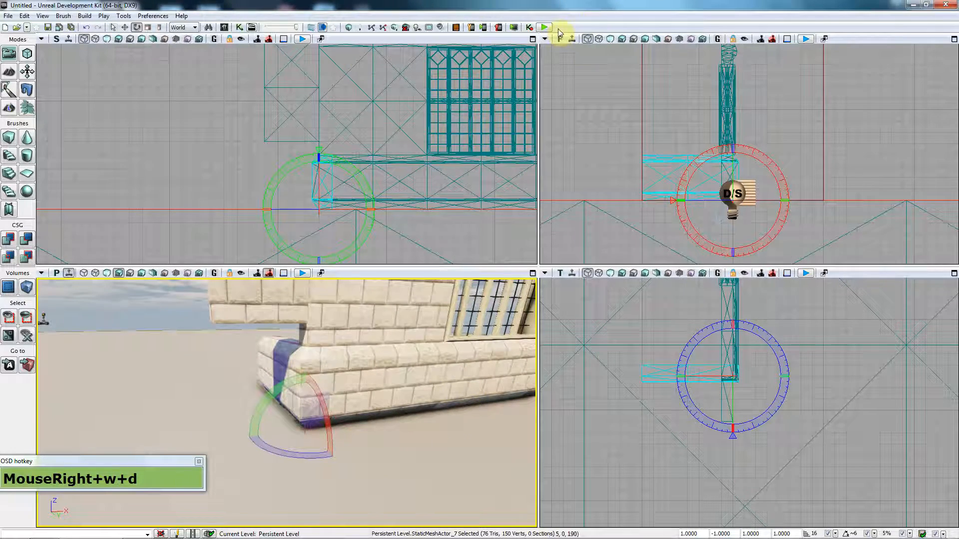
{"action": "left_click", "coordinate": [543, 27]}
{"action": "key", "text": "w"}
{"action": "key", "text": "w"}
{"action": "key", "text": "w"}
{"action": "key", "text": "w"}
{"action": "key", "text": "w"}
{"action": "key", "text": "w"}
{"action": "key", "text": "w"}
{"action": "key", "text": "w"}
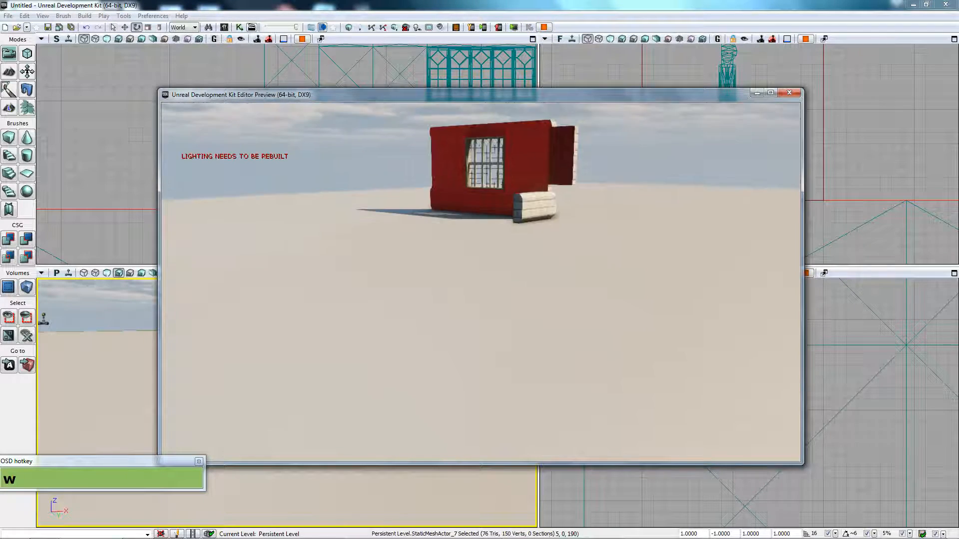
{"action": "key", "text": "w"}
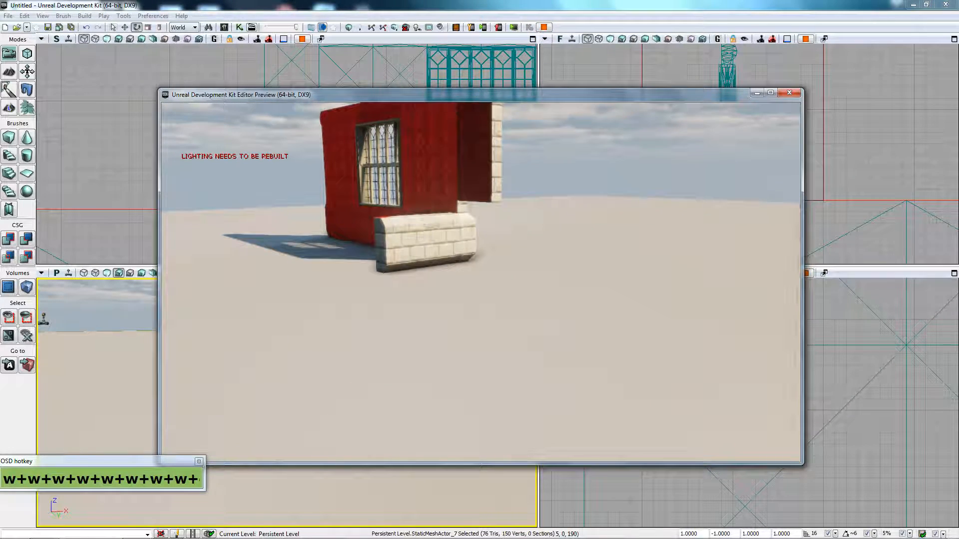
{"action": "key", "text": "w"}
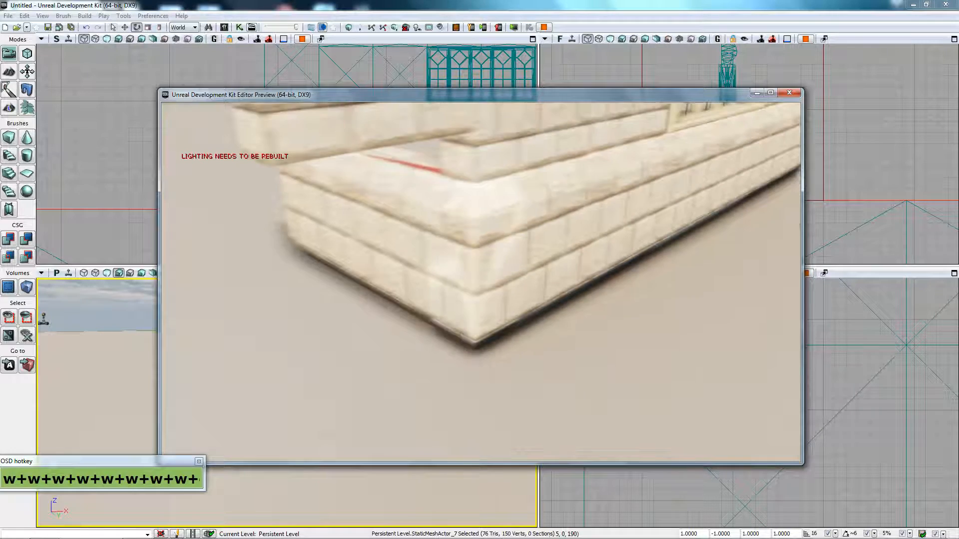
{"action": "key", "text": "w"}
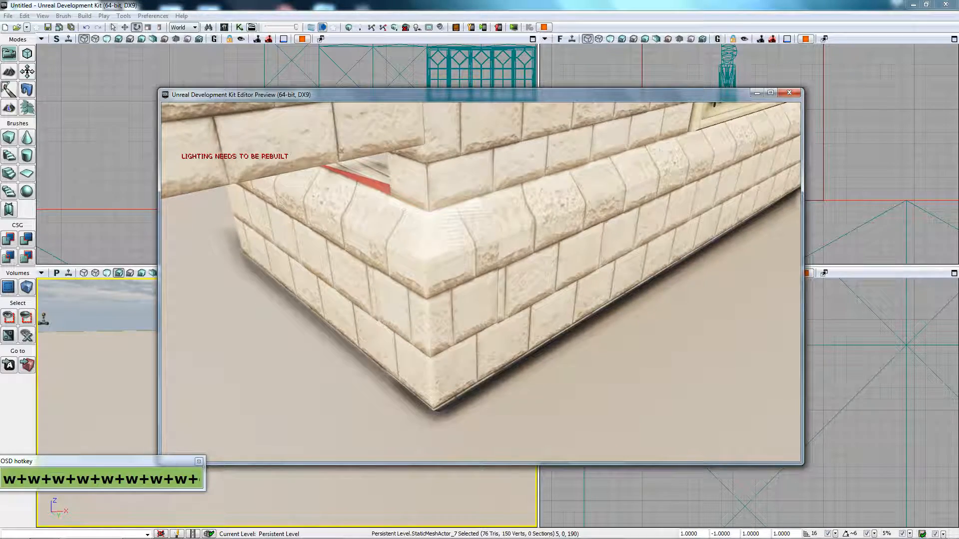
{"action": "key", "text": "Escape"}
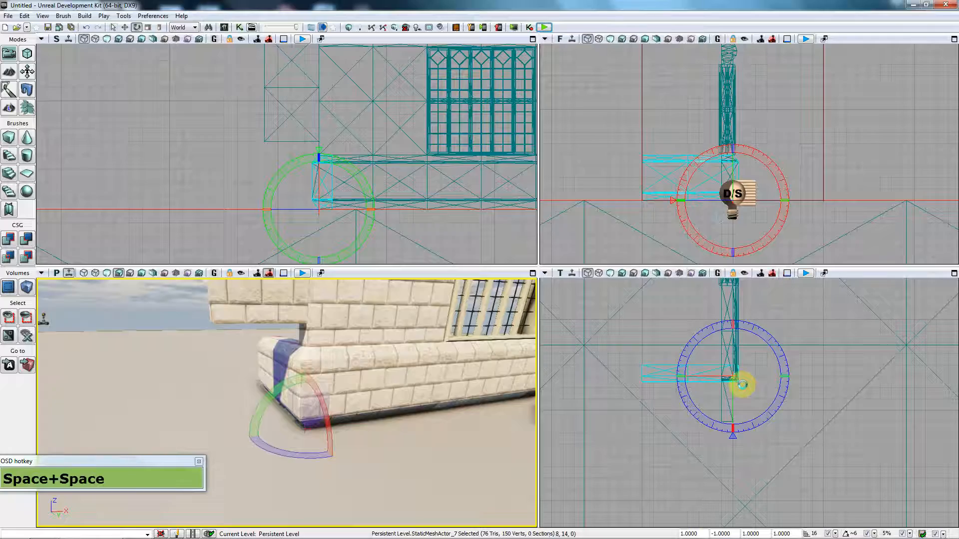
Step: Close the play preview and shift the corner copy left in the top view
{"action": "key", "text": "Escape"}
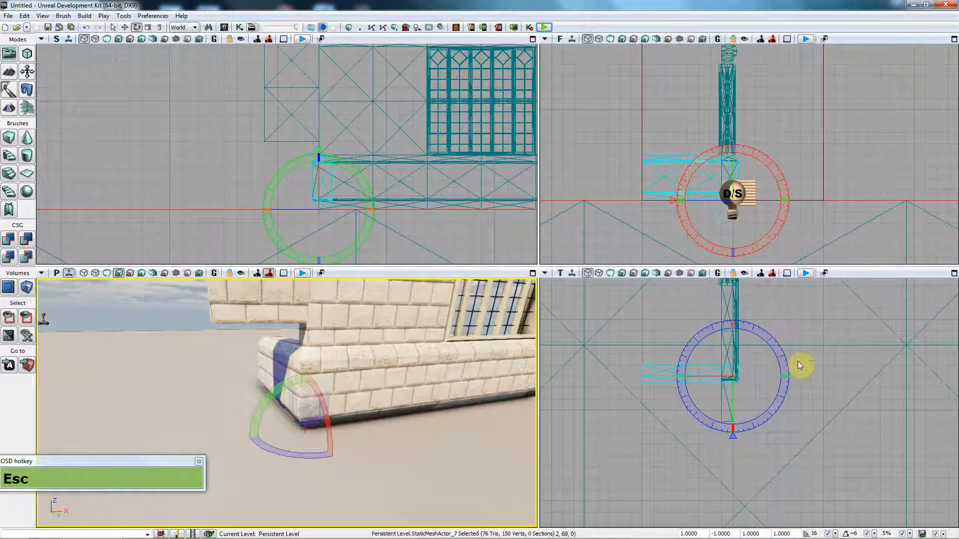
{"action": "left_click", "coordinate": [799, 365]}
{"action": "key", "text": "space"}
{"action": "key", "text": "d"}
{"action": "key", "text": "w"}
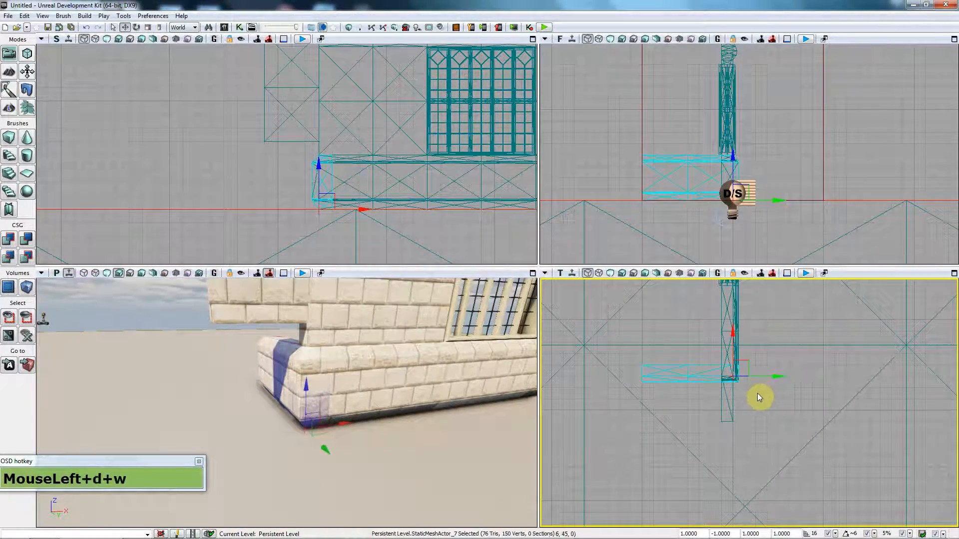
{"action": "scroll", "coordinate": [756, 383], "scroll_direction": "up", "scroll_amount": 4}
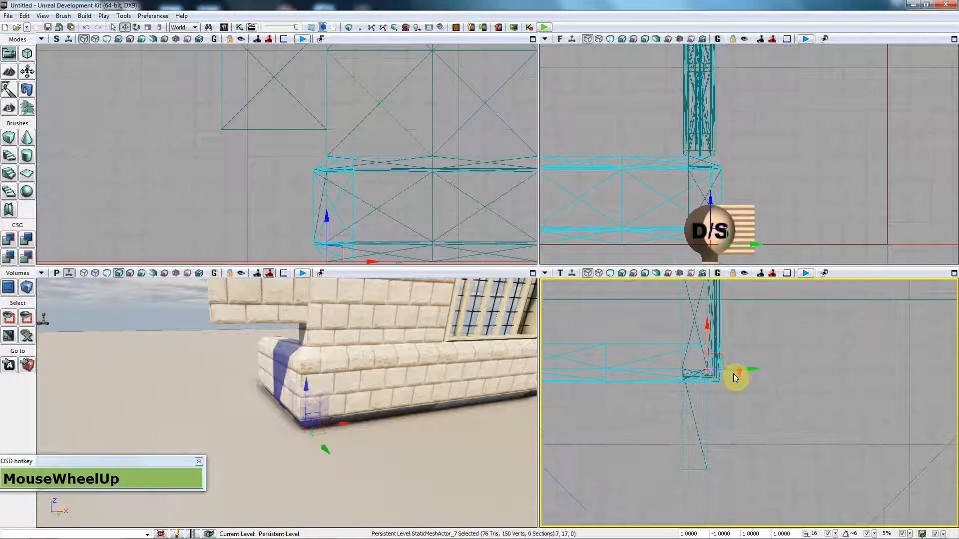
{"action": "left_click_drag", "start_coordinate": [732, 369], "coordinate": [700, 367]}
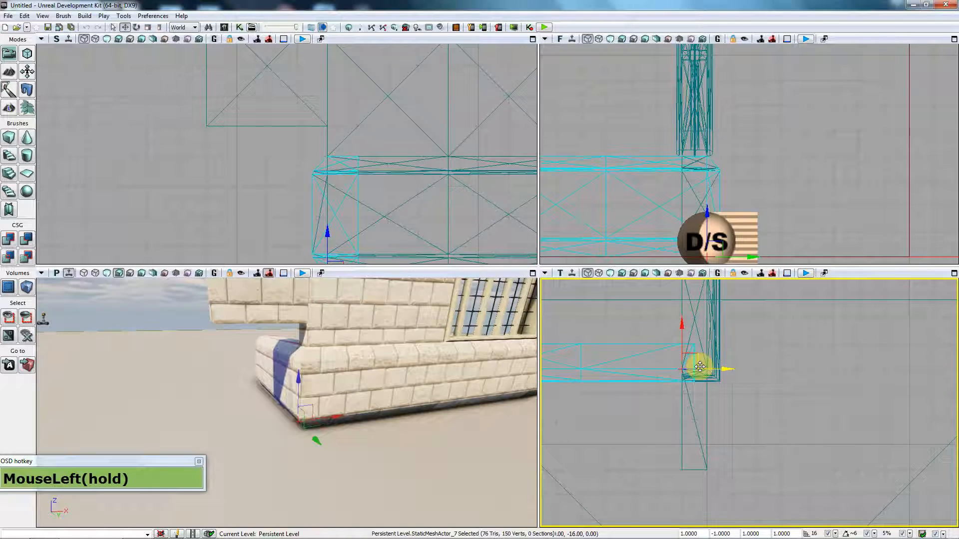
Step: Inspect the base corner in 3D, then delete the misplaced corner copy
{"action": "left_click_drag", "start_coordinate": [700, 367], "coordinate": [698, 368]}
{"action": "right_click_drag", "start_coordinate": [338, 378], "coordinate": [338, 379]}
{"action": "key", "text": "a"}
{"action": "key", "text": "d"}
{"action": "key", "text": "w"}
{"action": "left_click_drag", "start_coordinate": [338, 378], "coordinate": [338, 378]}
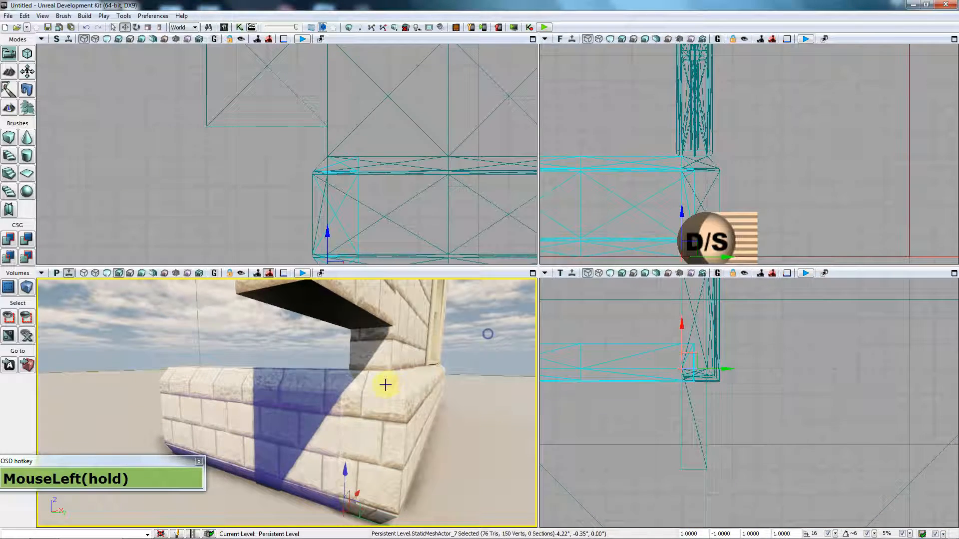
{"action": "key", "text": "w"}
{"action": "left_click_drag", "start_coordinate": [363, 443], "coordinate": [435, 416]}
{"action": "key", "text": "s"}
{"action": "key", "text": "w"}
{"action": "key", "text": "w"}
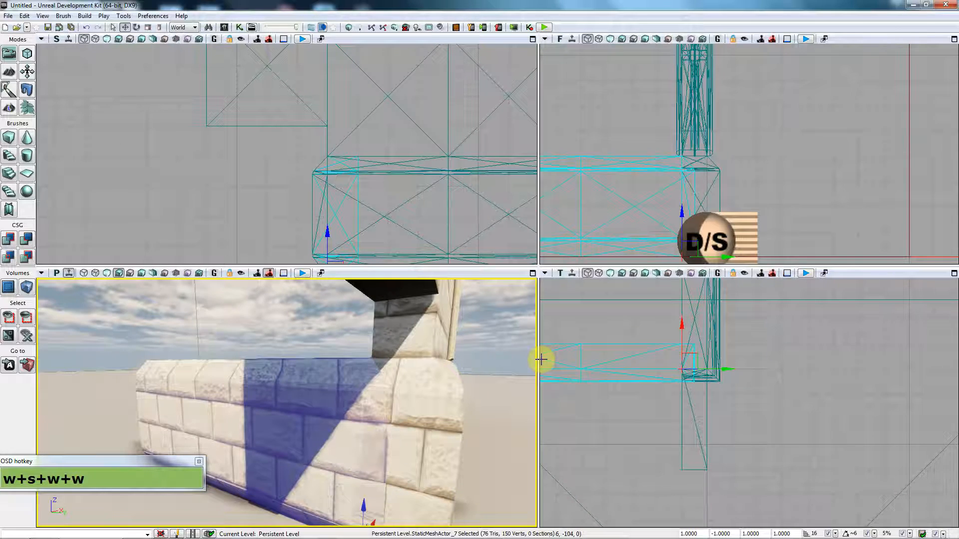
{"action": "key", "text": "s"}
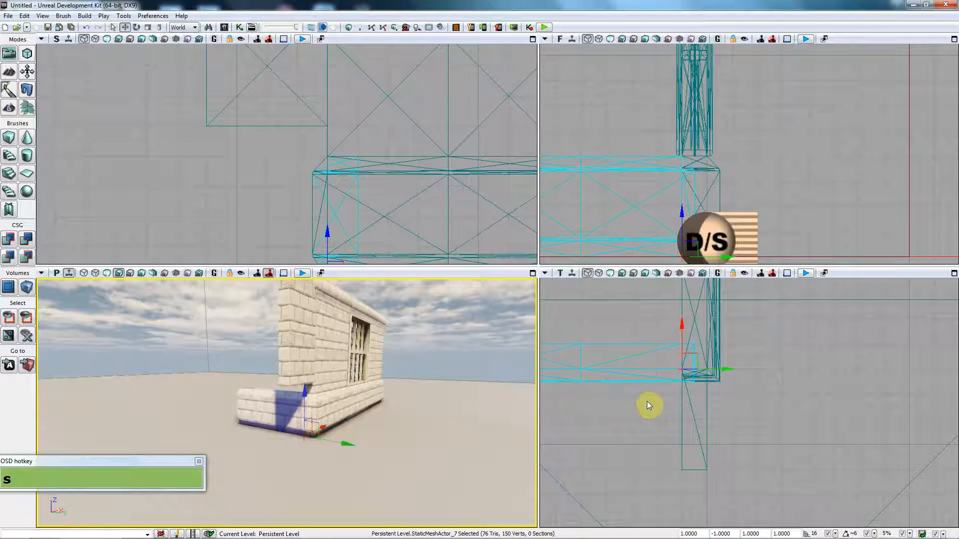
{"action": "left_click", "coordinate": [644, 380]}
{"action": "key", "text": "Delete"}
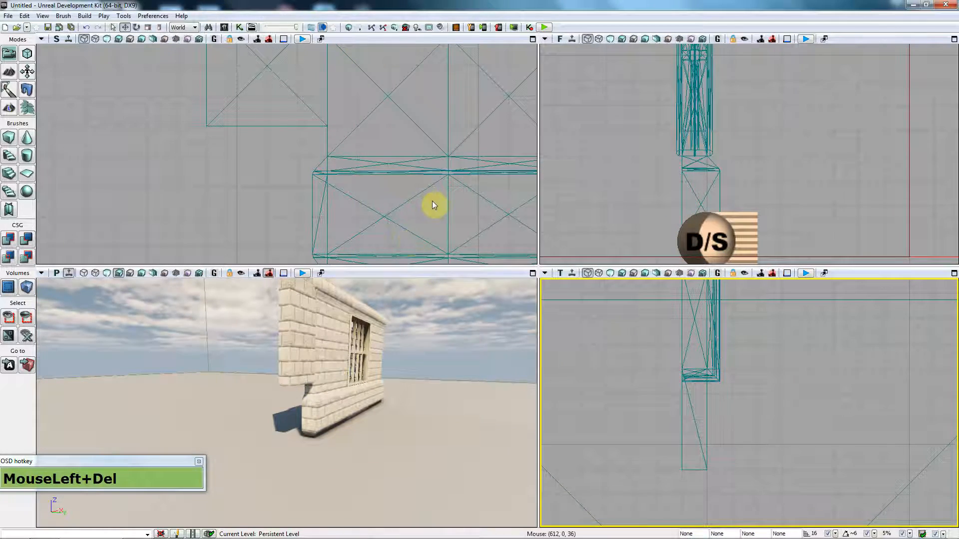
Step: Alt-drag a copy of a base section 160 units to the left
{"action": "left_click", "coordinate": [463, 217]}
{"action": "left_click_drag", "start_coordinate": [443, 206], "coordinate": [403, 199]}
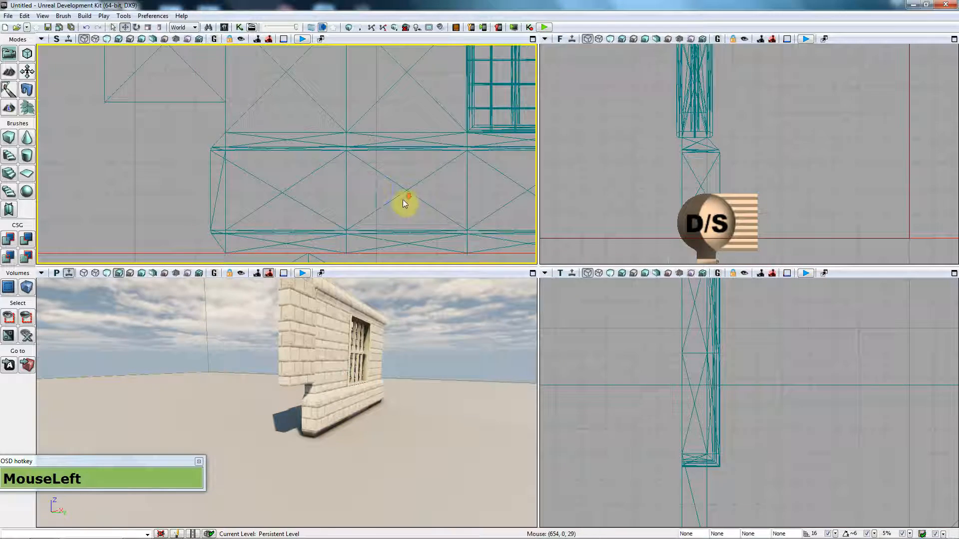
{"action": "scroll", "coordinate": [460, 190], "scroll_direction": "down", "scroll_amount": 2}
{"action": "left_click", "coordinate": [490, 164]}
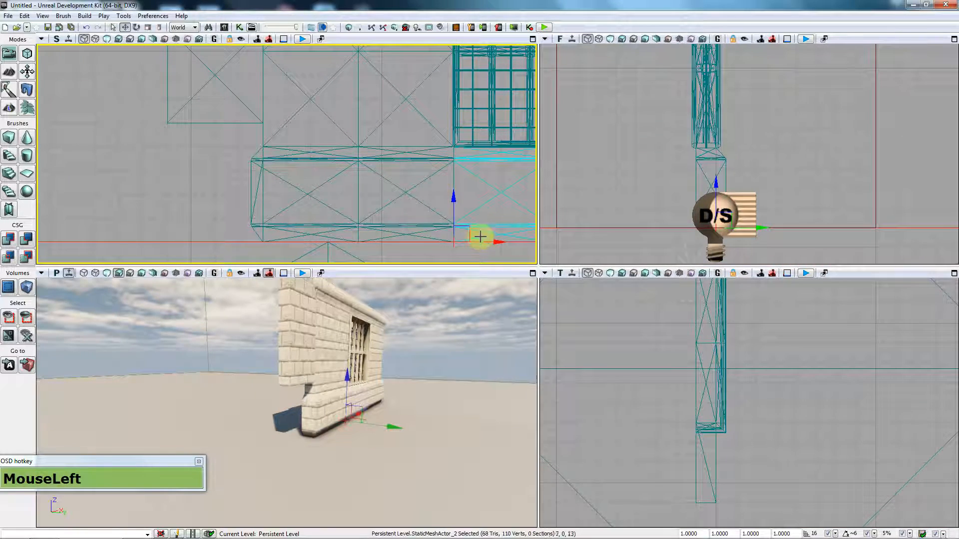
{"action": "left_click_drag", "start_coordinate": [489, 248], "coordinate": [250, 249], "text": "alt"}
{"action": "left_click_drag", "start_coordinate": [484, 243], "coordinate": [485, 243], "text": "alt"}
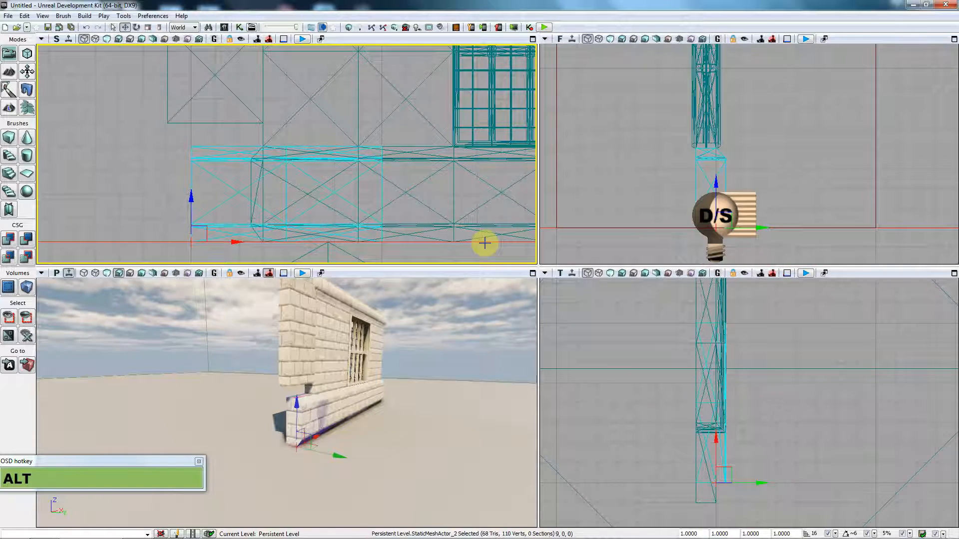
Step: Rotate the copied base section around the wall's end
{"action": "key", "text": "space"}
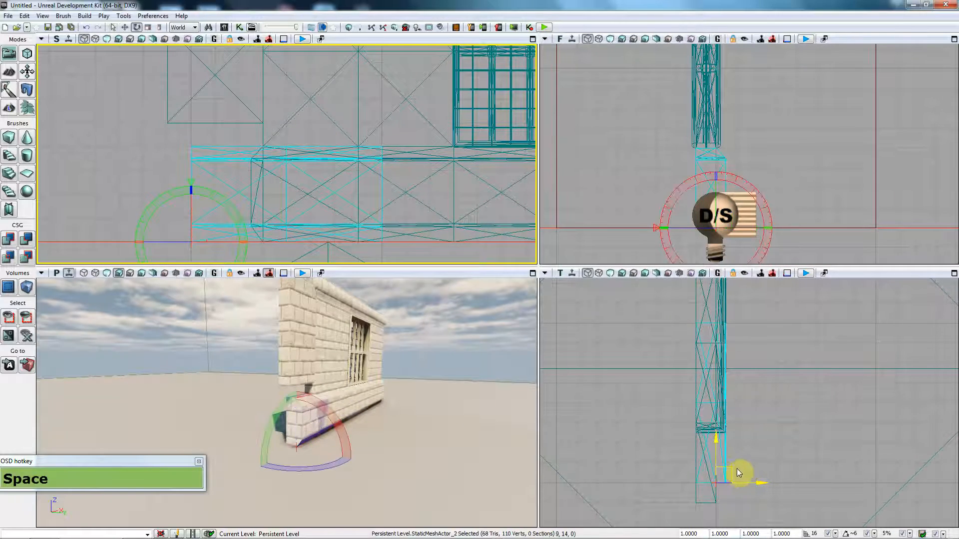
{"action": "left_click_drag", "start_coordinate": [738, 438], "coordinate": [809, 394], "text": "alt"}
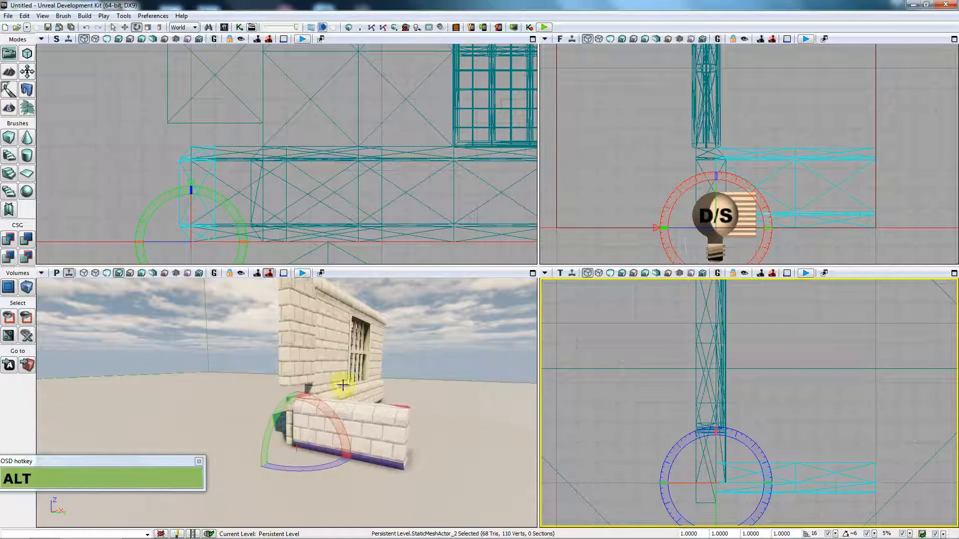
{"action": "key", "text": "d"}
{"action": "key", "text": "d"}
{"action": "key", "text": "d"}
{"action": "mouse_move", "coordinate": [442, 387]}
{"action": "right_mouse_down"}
{"action": "mouse_move", "coordinate": [421, 384]}
{"action": "mouse_move", "coordinate": [427, 378]}
{"action": "right_mouse_up"}
Step: Delete the extra rotated copy and reselect the piece at the wall's end
{"action": "left_click", "coordinate": [427, 378]}
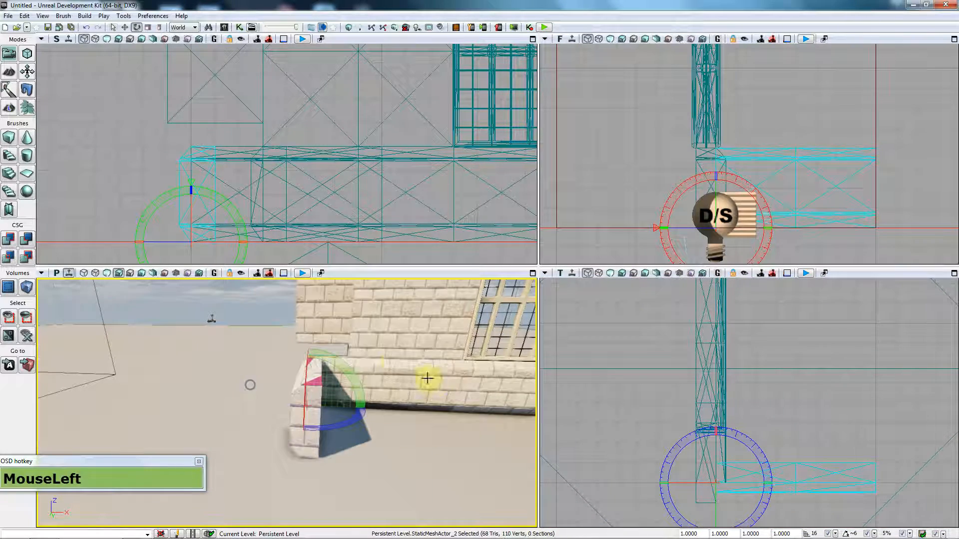
{"action": "left_click", "coordinate": [342, 363]}
{"action": "key", "text": "Delete"}
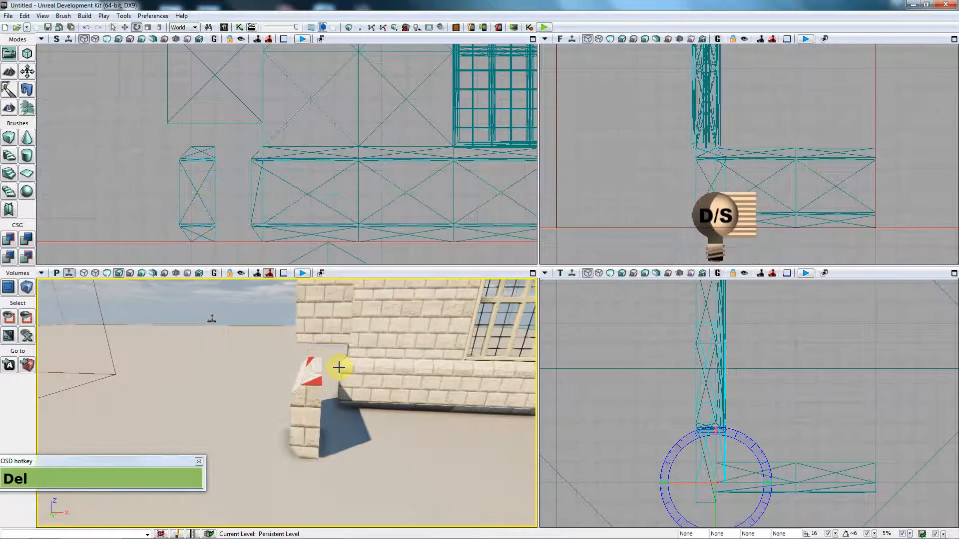
{"action": "left_click", "coordinate": [320, 387]}
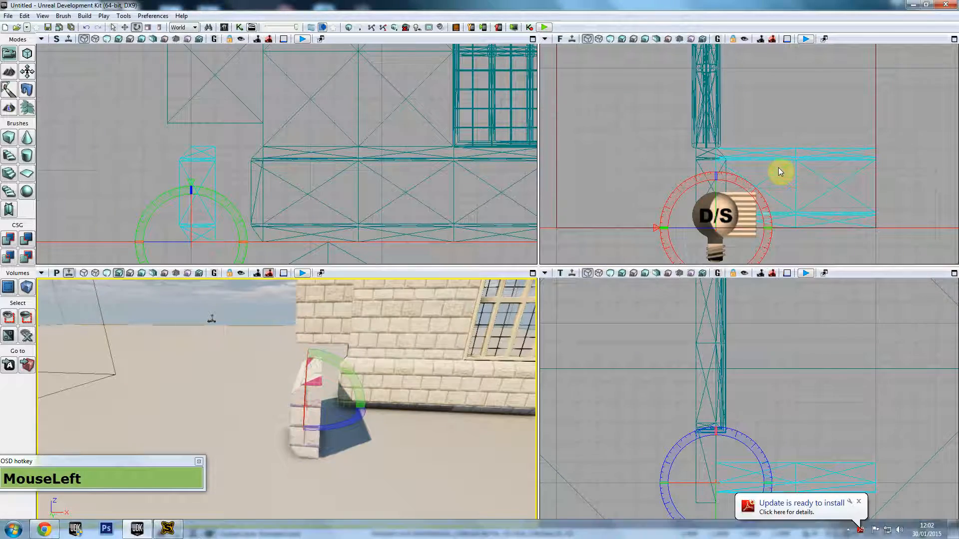
{"action": "mouse_move", "coordinate": [796, 394]}
{"action": "left_mouse_down"}
{"action": "mouse_move", "coordinate": [820, 316]}
{"action": "mouse_move", "coordinate": [795, 364]}
{"action": "mouse_move", "coordinate": [739, 376]}
{"action": "mouse_move", "coordinate": [602, 378]}
{"action": "mouse_move", "coordinate": [569, 359]}
{"action": "mouse_move", "coordinate": [568, 367]}
{"action": "mouse_move", "coordinate": [584, 302]}
{"action": "left_mouse_up"}
{"action": "key", "text": "space"}
{"action": "key", "text": "space"}
Step: Drag the vertical column piece down in the top view
{"action": "left_click", "coordinate": [748, 377]}
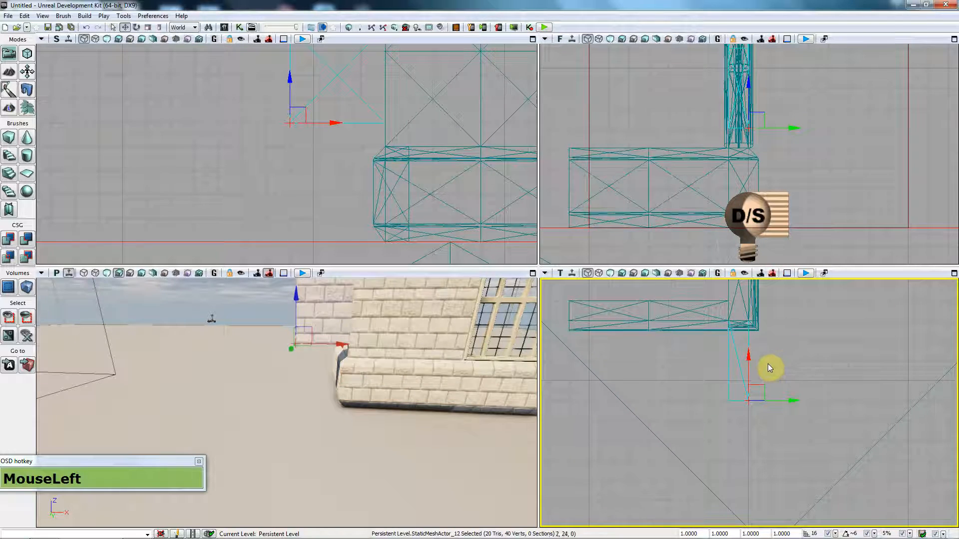
{"action": "left_click_drag", "start_coordinate": [747, 363], "coordinate": [748, 498]}
{"action": "key", "text": "a"}
{"action": "right_click_drag", "start_coordinate": [279, 399], "coordinate": [250, 399]}
{"action": "key", "text": "w"}
{"action": "left_click_drag", "start_coordinate": [392, 414], "coordinate": [385, 475]}
{"action": "right_click_drag", "start_coordinate": [385, 474], "coordinate": [362, 474]}
Step: Fly the perspective view up close to the brick wall
{"action": "key", "text": "a"}
{"action": "left_click_drag", "start_coordinate": [379, 441], "coordinate": [378, 442]}
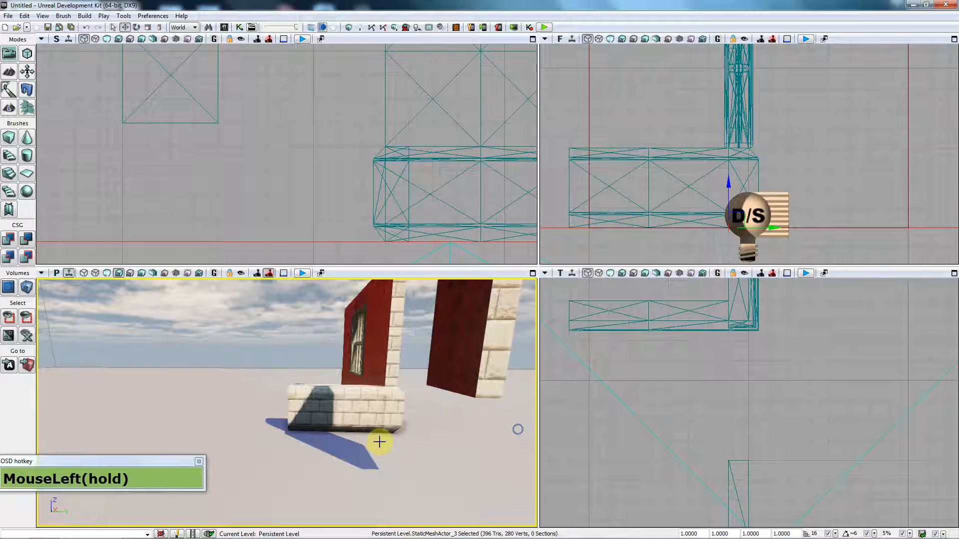
{"action": "right_click_drag", "start_coordinate": [400, 423], "coordinate": [400, 423]}
{"action": "key", "text": "w"}
{"action": "left_click_drag", "start_coordinate": [400, 422], "coordinate": [367, 424]}
{"action": "right_click_drag", "start_coordinate": [367, 424], "coordinate": [368, 424]}
{"action": "key", "text": "d"}
Step: Select the square wall piece and move it up against the base corner at the wall's left end
{"action": "left_click", "coordinate": [705, 355]}
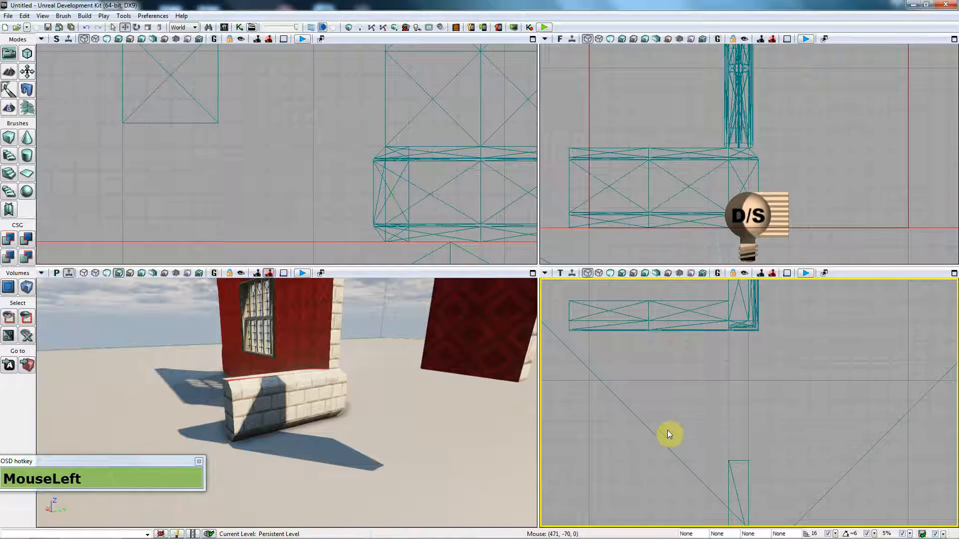
{"action": "left_click", "coordinate": [479, 343]}
{"action": "key", "text": "d"}
{"action": "right_click_drag", "start_coordinate": [478, 342], "coordinate": [349, 344]}
{"action": "left_click_drag", "start_coordinate": [478, 343], "coordinate": [460, 320]}
{"action": "left_click_drag", "start_coordinate": [781, 384], "coordinate": [741, 426]}
{"action": "scroll", "coordinate": [753, 438], "scroll_direction": "down", "scroll_amount": 2}
{"action": "key", "text": "space"}
{"action": "key", "text": "space"}
{"action": "key", "text": "space"}
{"action": "key", "text": "space"}
{"action": "key", "text": "space"}
{"action": "key", "text": "space"}
{"action": "key", "text": "space"}
{"action": "key", "text": "space"}
{"action": "left_click_drag", "start_coordinate": [745, 423], "coordinate": [725, 334]}
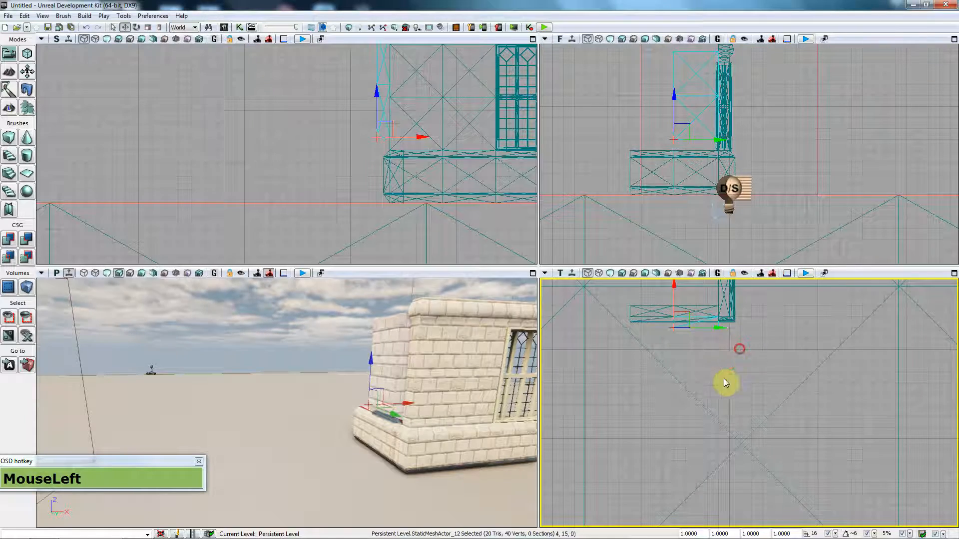
Step: Pan the Top and Front views and nudge the corner piece against the base corner
{"action": "left_click_drag", "start_coordinate": [724, 380], "coordinate": [706, 346]}
{"action": "scroll", "coordinate": [684, 343], "scroll_direction": "up", "scroll_amount": 2}
{"action": "left_click_drag", "start_coordinate": [633, 353], "coordinate": [633, 356]}
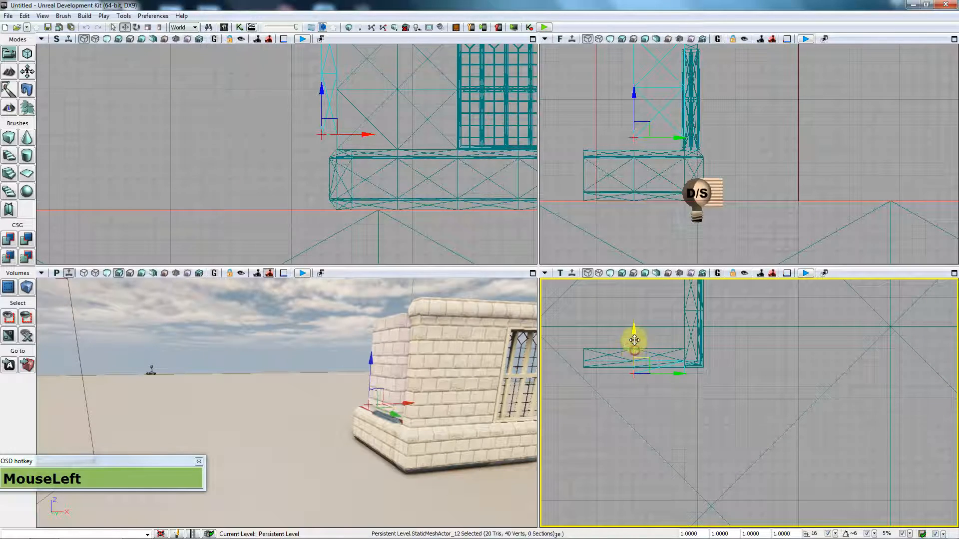
{"action": "left_click_drag", "start_coordinate": [634, 338], "coordinate": [679, 361]}
Step: Fly the Perspective view around the corner piece to check its fit
{"action": "right_click_drag", "start_coordinate": [486, 392], "coordinate": [487, 391]}
{"action": "key", "text": "w"}
{"action": "key", "text": "a"}
{"action": "key", "text": "d"}
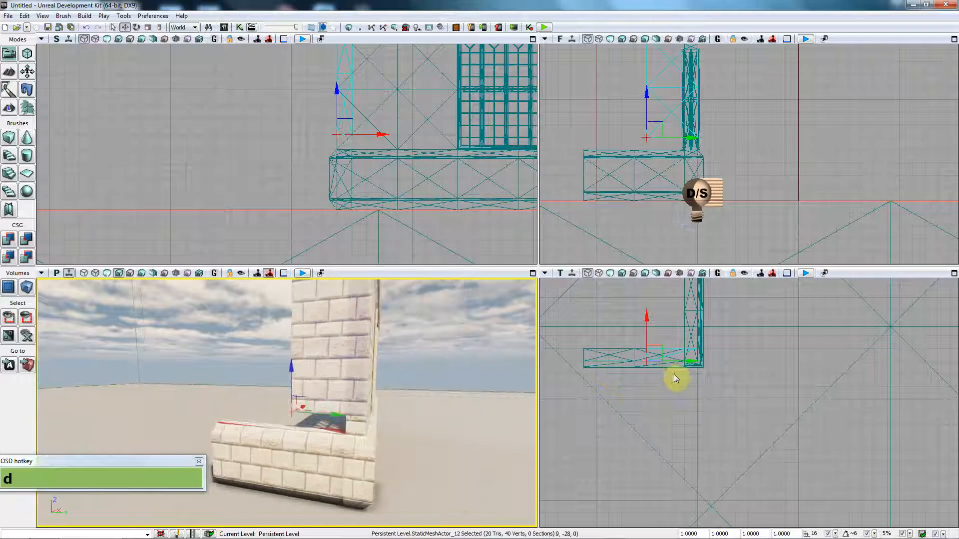
Step: Slide the corner piece slightly along X and lower it by one grid step
{"action": "left_click", "coordinate": [679, 361]}
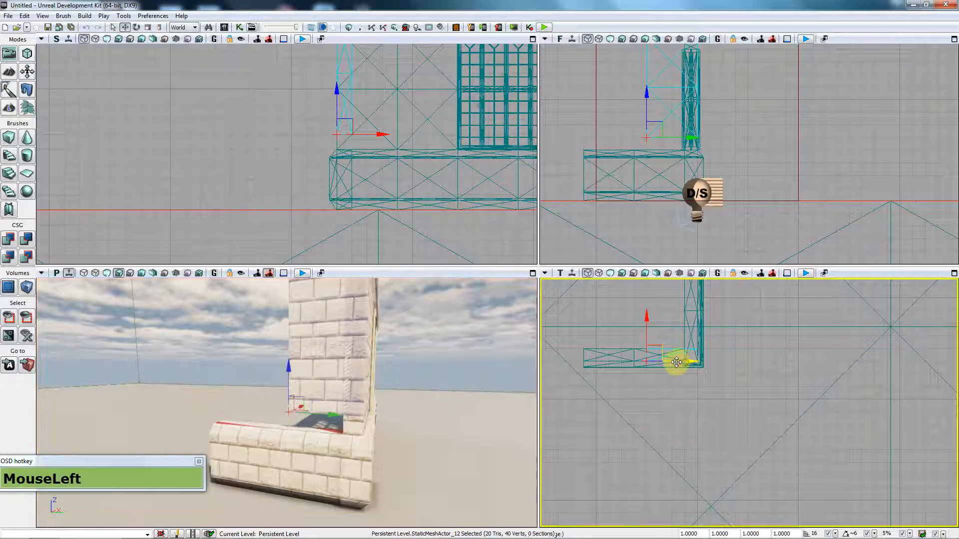
{"action": "left_click_drag", "start_coordinate": [660, 365], "coordinate": [649, 362]}
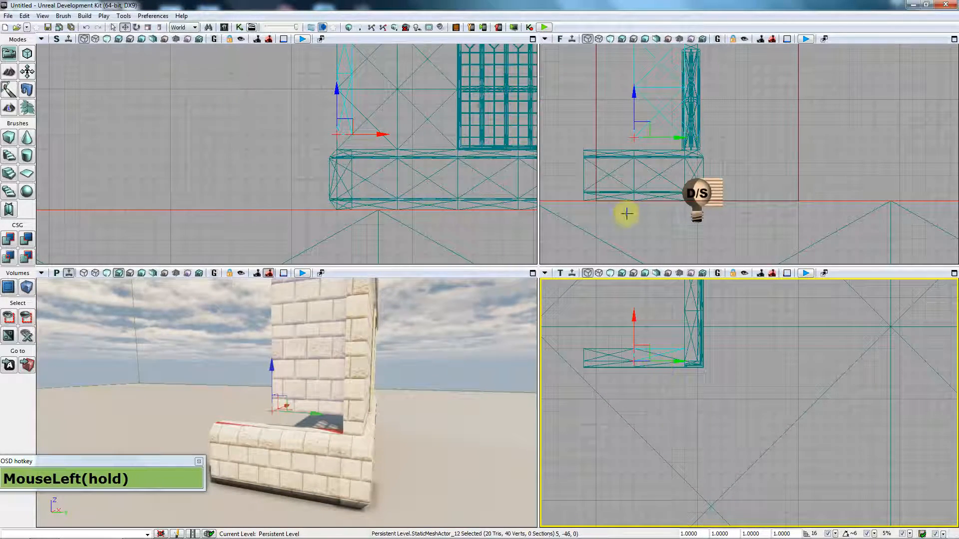
{"action": "left_click_drag", "start_coordinate": [634, 106], "coordinate": [632, 120]}
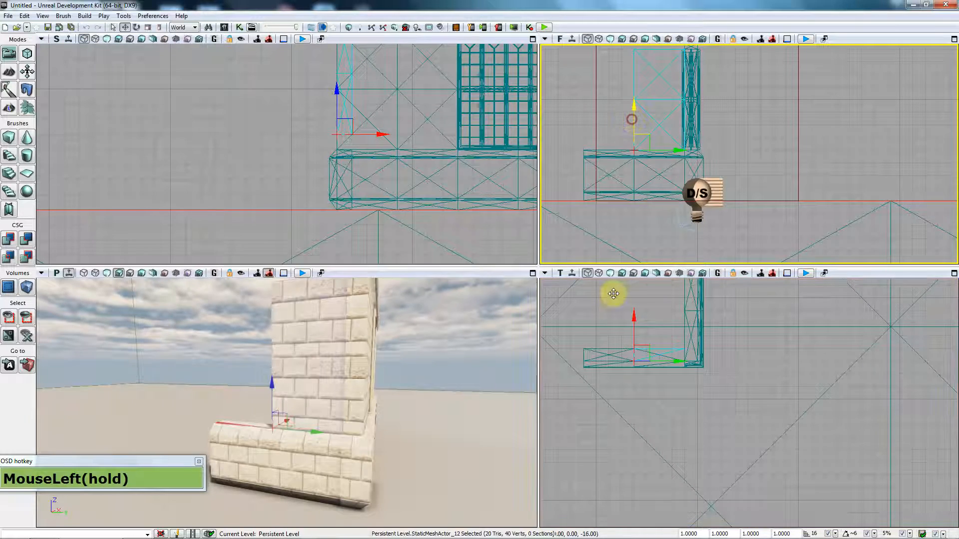
Step: Select the windowed wall piece and fly in for a close-up of the brick corner
{"action": "left_click", "coordinate": [614, 413]}
{"action": "right_click_drag", "start_coordinate": [393, 415], "coordinate": [394, 411]}
{"action": "key", "text": "d"}
{"action": "key", "text": "d"}
{"action": "key", "text": "d"}
{"action": "left_click_drag", "start_coordinate": [394, 411], "coordinate": [394, 412]}
{"action": "key", "text": "w"}
{"action": "key", "text": "w"}
{"action": "key", "text": "w"}
{"action": "right_click_drag", "start_coordinate": [394, 412], "coordinate": [395, 412]}
{"action": "key", "text": "s"}
{"action": "key", "text": "w"}
{"action": "left_click_drag", "start_coordinate": [395, 412], "coordinate": [394, 411]}
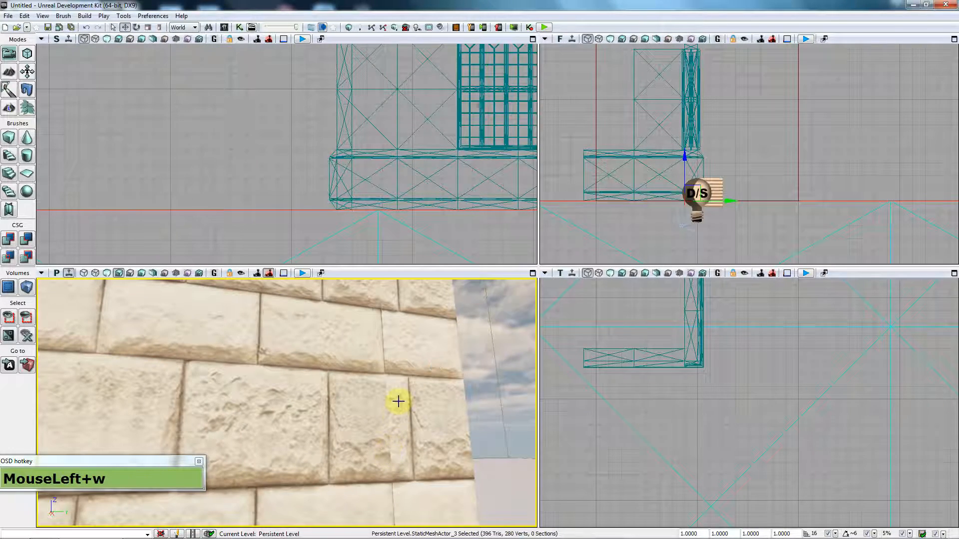
Step: Back the Perspective view out to a wide shot of the wall and brick piece
{"action": "right_click_drag", "start_coordinate": [388, 462], "coordinate": [388, 462]}
{"action": "key", "text": "d"}
{"action": "right_click_drag", "start_coordinate": [407, 405], "coordinate": [407, 404]}
{"action": "key", "text": "s"}
{"action": "key", "text": "a"}
{"action": "key", "text": "w"}
{"action": "key", "text": "d"}
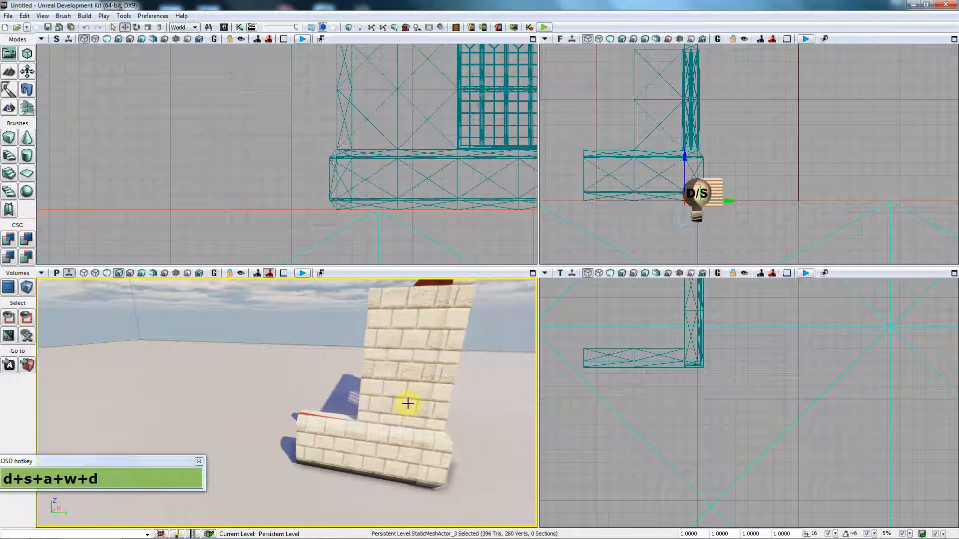
{"action": "left_click", "coordinate": [84, 15]}
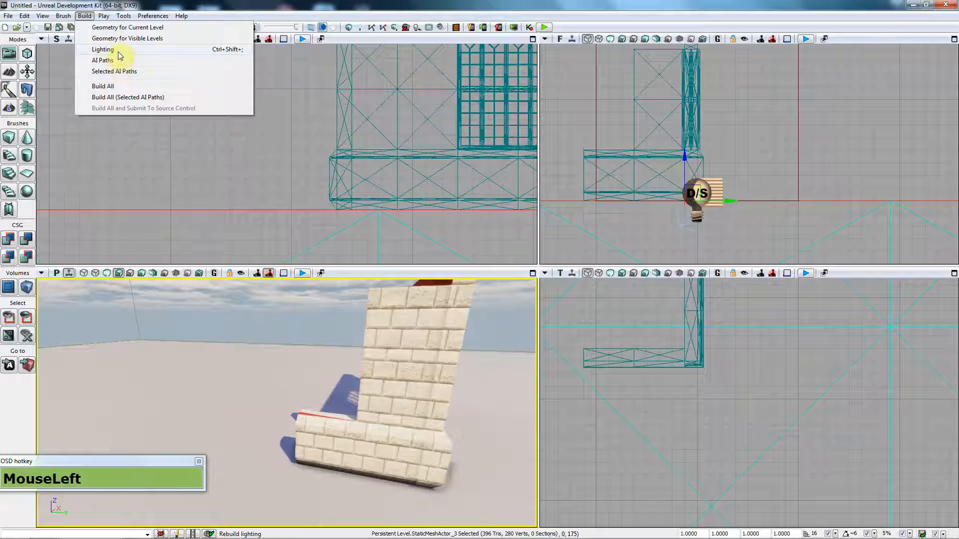
Step: Build the lighting with default options and close the build progress and Map Check reports
{"action": "left_click", "coordinate": [119, 52]}
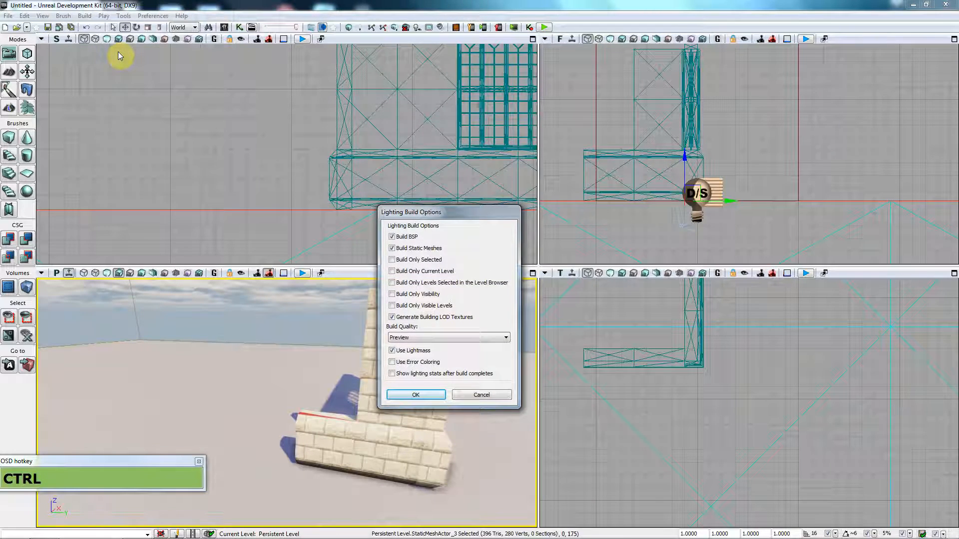
{"action": "key", "text": "Return"}
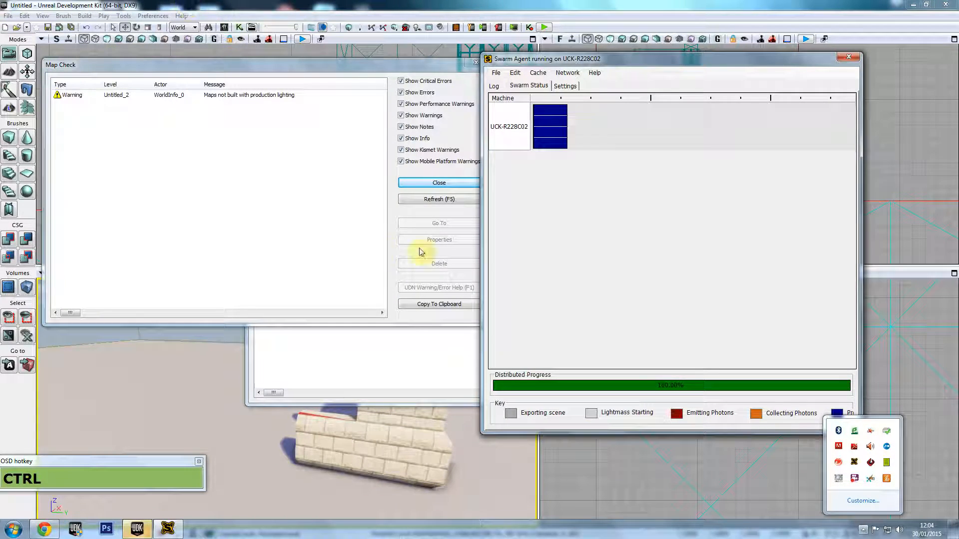
{"action": "left_click", "coordinate": [849, 58]}
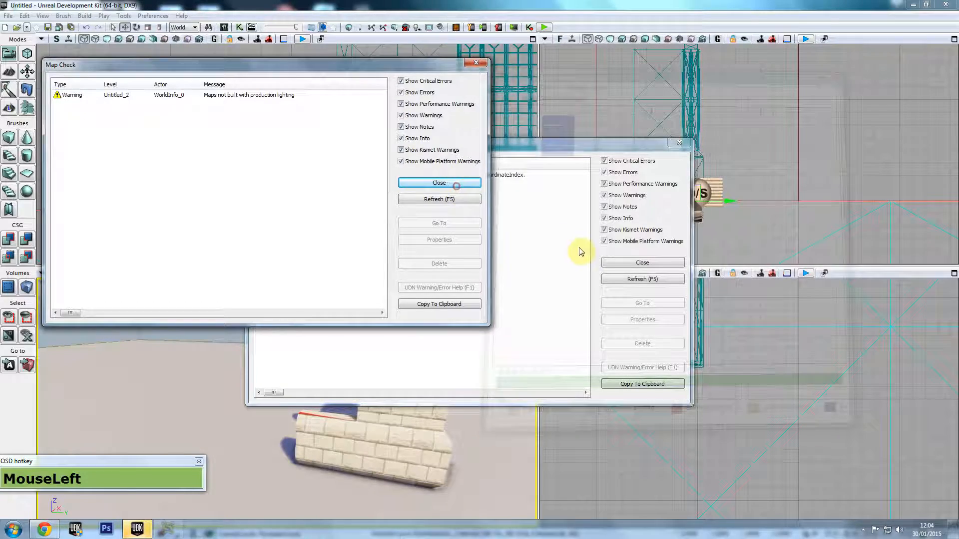
{"action": "left_click", "coordinate": [457, 186]}
{"action": "left_click", "coordinate": [564, 379]}
Step: Fly the Perspective view around the stone building toward the brick pillar
{"action": "left_click_drag", "start_coordinate": [482, 420], "coordinate": [305, 413]}
{"action": "key", "text": "d"}
{"action": "key", "text": "w"}
{"action": "left_click_drag", "start_coordinate": [218, 405], "coordinate": [199, 406]}
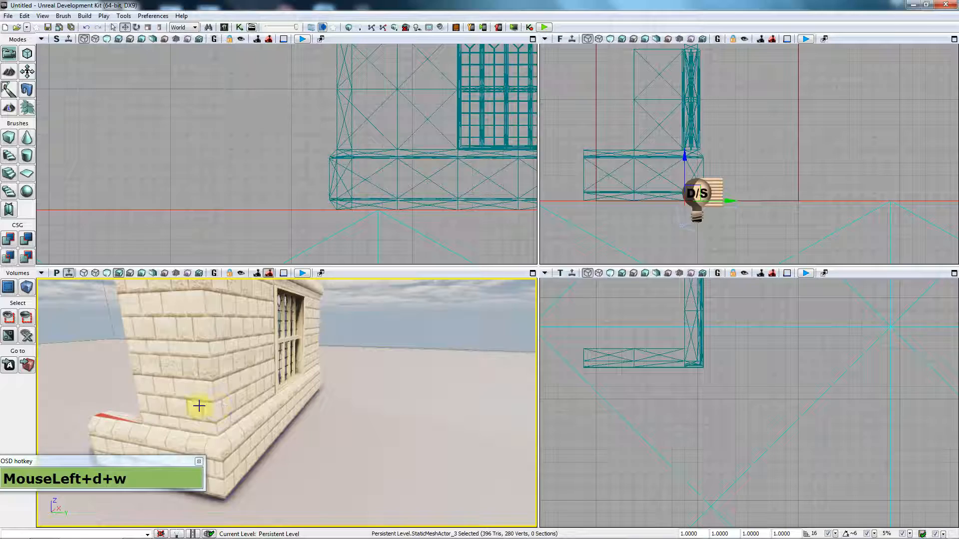
{"action": "right_click_drag", "start_coordinate": [181, 392], "coordinate": [231, 393]}
{"action": "key", "text": "a"}
{"action": "key", "text": "w"}
{"action": "key", "text": "w"}
Step: Start Play in Editor and walk up to the brick wall, then back away to see the section
{"action": "left_click", "coordinate": [543, 28]}
{"action": "key", "text": "w"}
{"action": "key", "text": "w"}
{"action": "key", "text": "w"}
{"action": "key", "text": "w"}
{"action": "key", "text": "w"}
{"action": "key", "text": "w"}
{"action": "key", "text": "w"}
{"action": "key", "text": "w"}
{"action": "key", "text": "w"}
{"action": "key", "text": "w"}
{"action": "key", "text": "w"}
{"action": "key", "text": "w"}
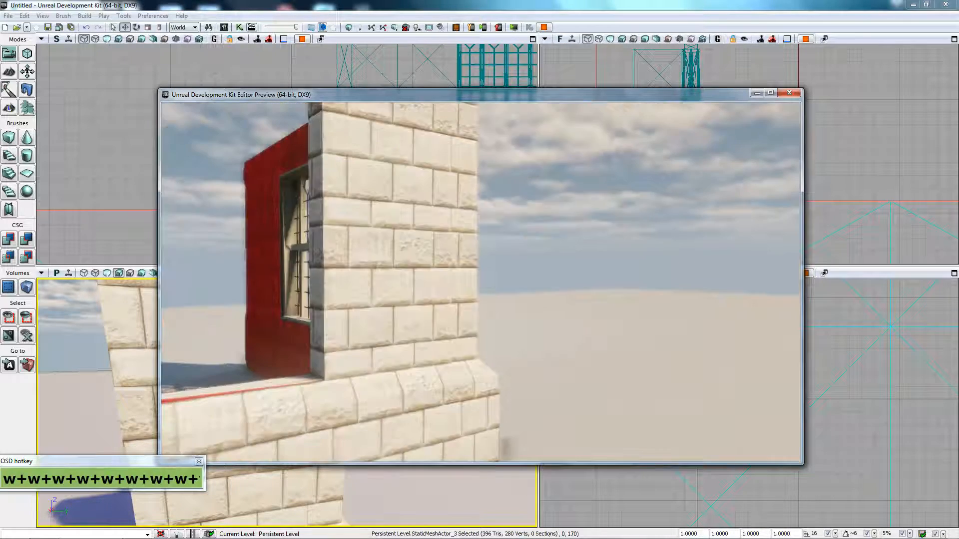
{"action": "key", "text": "w"}
{"action": "key", "text": "w"}
{"action": "key", "text": "w"}
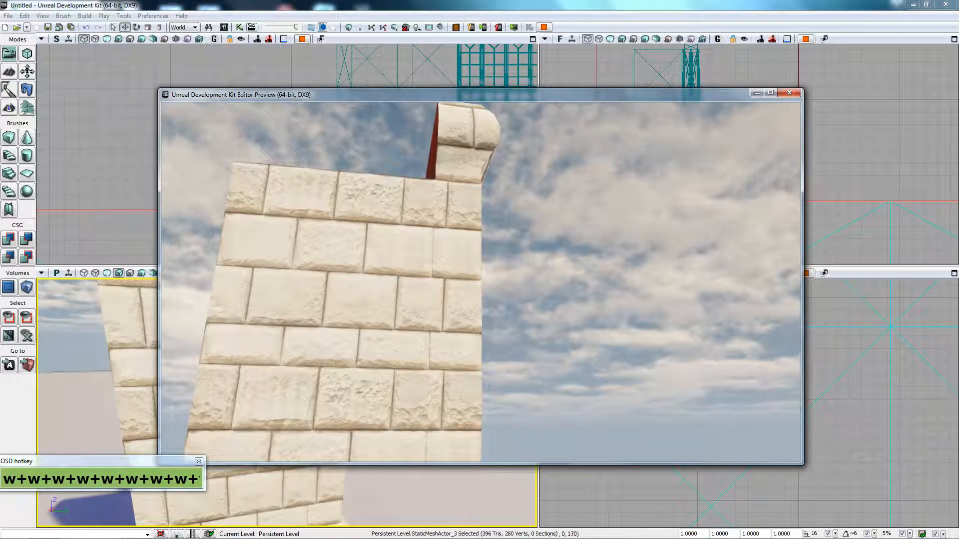
{"action": "key", "text": "w"}
{"action": "key", "text": "w"}
{"action": "key", "text": "w"}
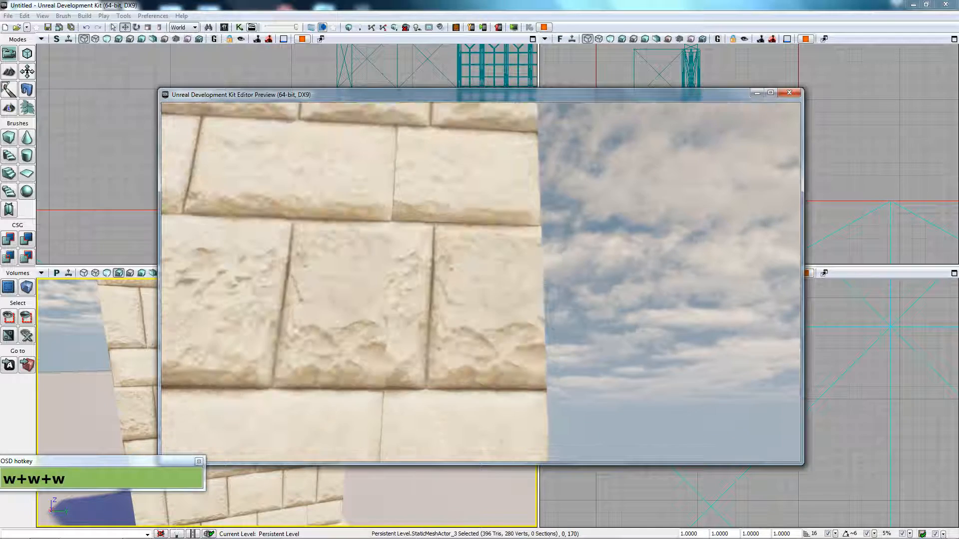
{"action": "key", "text": "w"}
{"action": "key", "text": "w"}
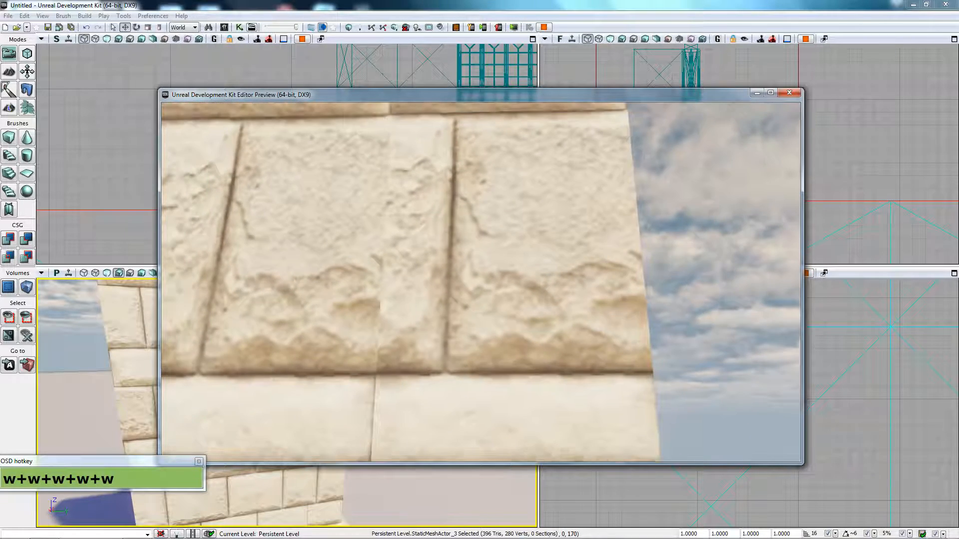
{"action": "key", "text": "s"}
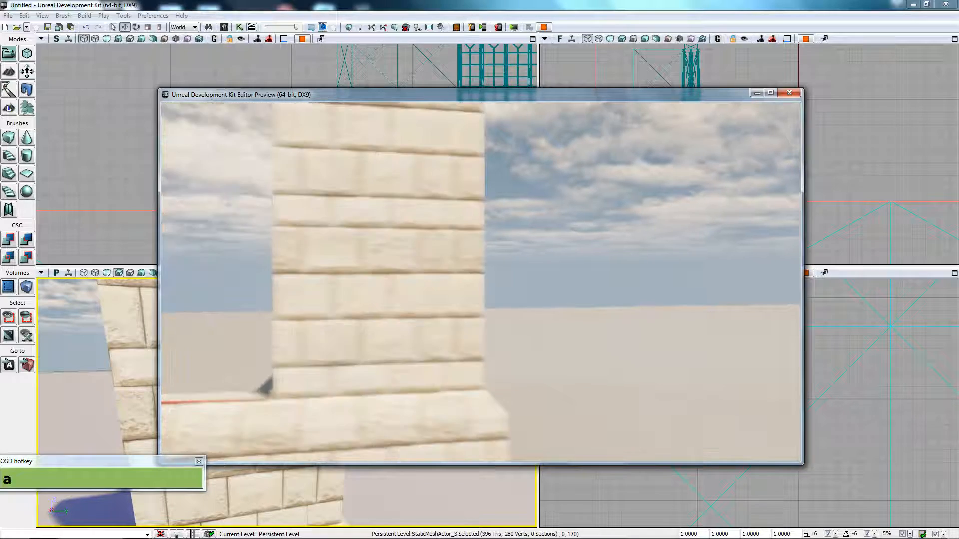
{"action": "key", "text": "s"}
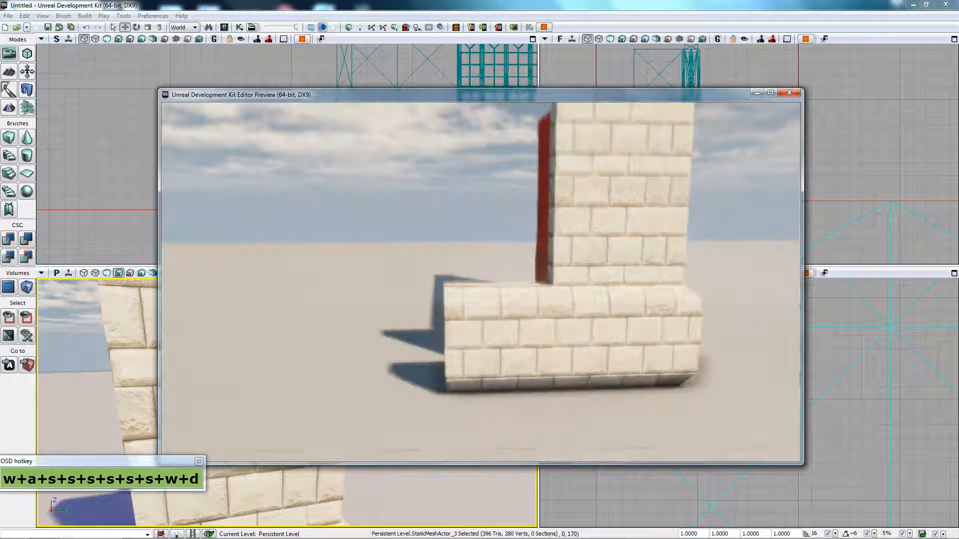
Step: Walk around the lit wall, circling from the stone corner to the full window face
{"action": "key", "text": "space"}
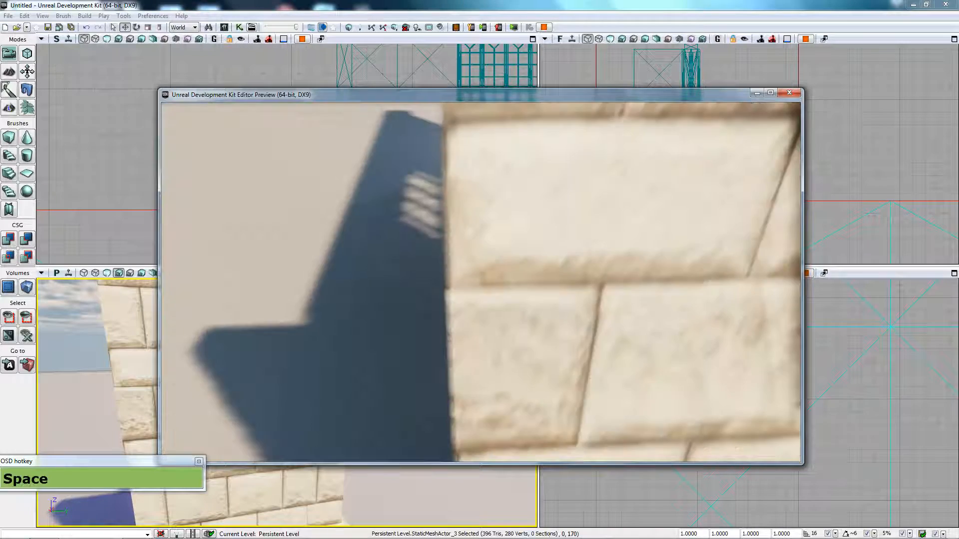
{"action": "key", "text": "a"}
{"action": "key", "text": "a"}
{"action": "key", "text": "a"}
{"action": "key", "text": "s"}
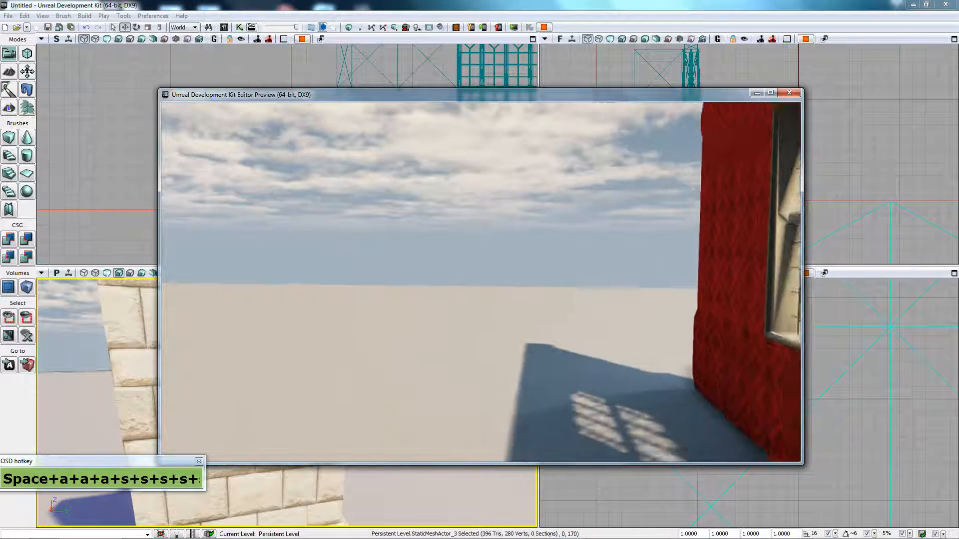
{"action": "key", "text": "s"}
{"action": "key", "text": "s"}
{"action": "key", "text": "s"}
{"action": "key", "text": "s"}
{"action": "key", "text": "s"}
{"action": "key", "text": "s"}
{"action": "key", "text": "s"}
{"action": "key", "text": "d"}
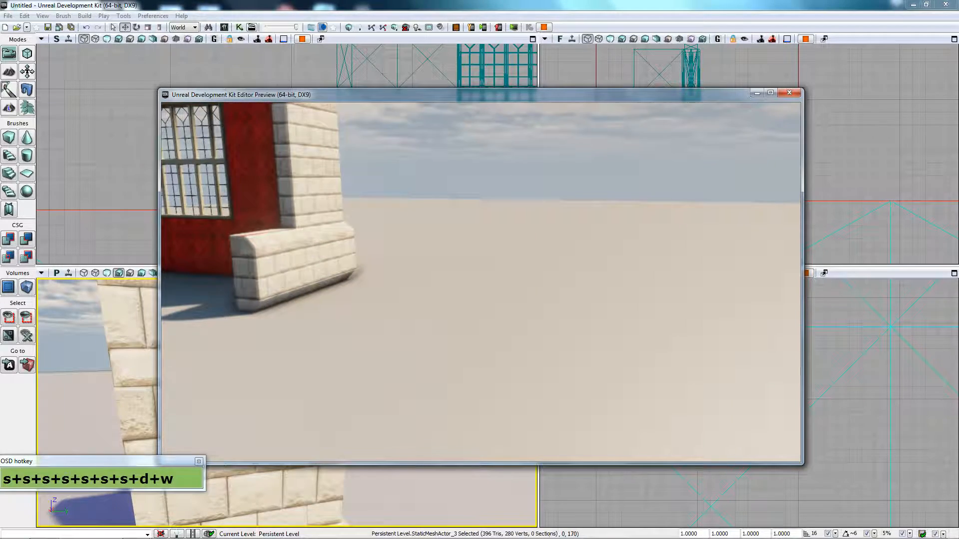
{"action": "key", "text": "w"}
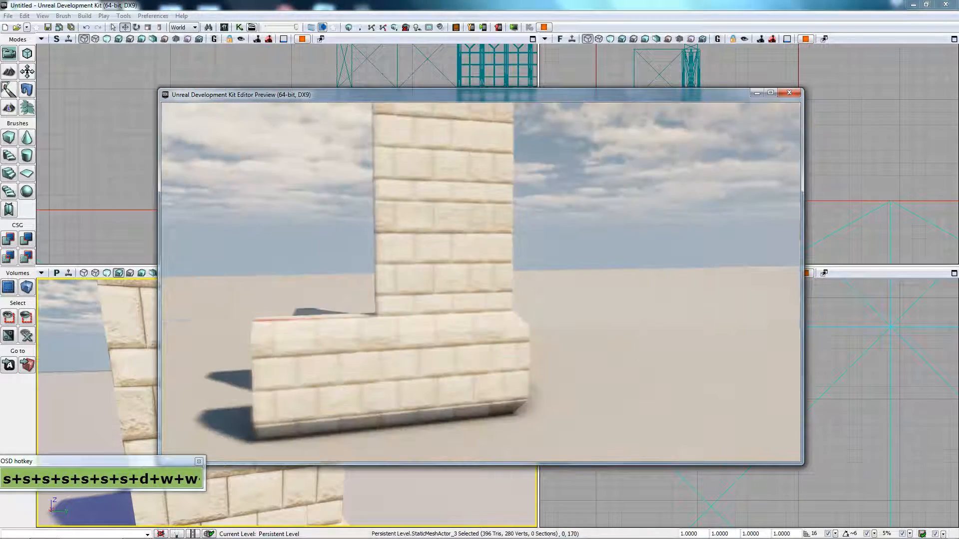
{"action": "key", "text": "w"}
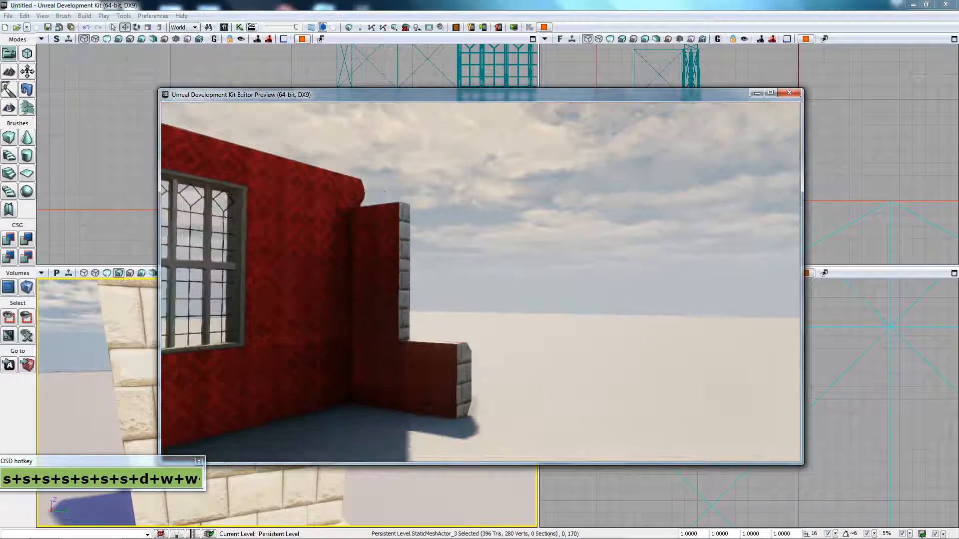
{"action": "key", "text": "w"}
{"action": "key", "text": "d"}
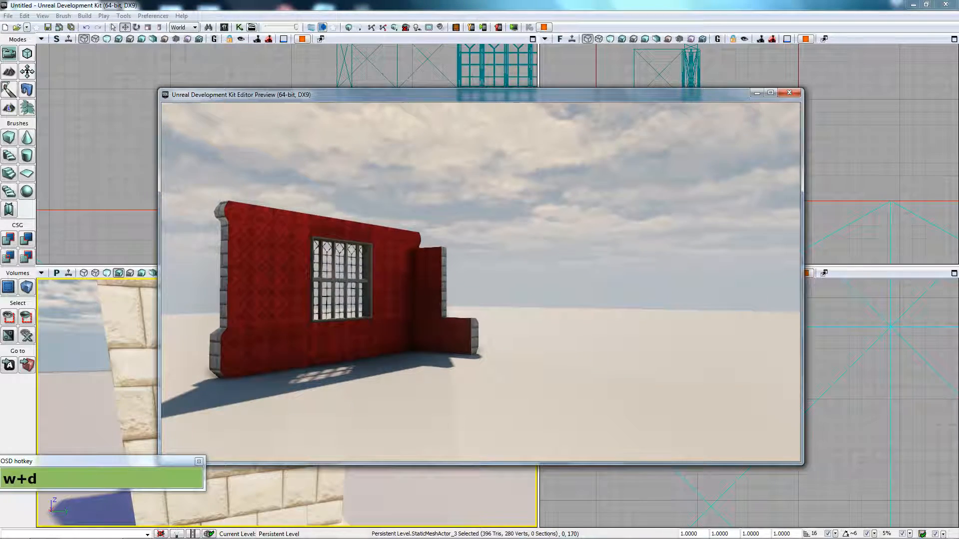
{"action": "key", "text": "w+d"}
{"action": "key", "text": "d"}
{"action": "key", "text": "d"}
{"action": "key", "text": "d"}
{"action": "key", "text": "d"}
{"action": "key", "text": "d"}
{"action": "key", "text": "d"}
{"action": "key", "text": "d"}
{"action": "key", "text": "d"}
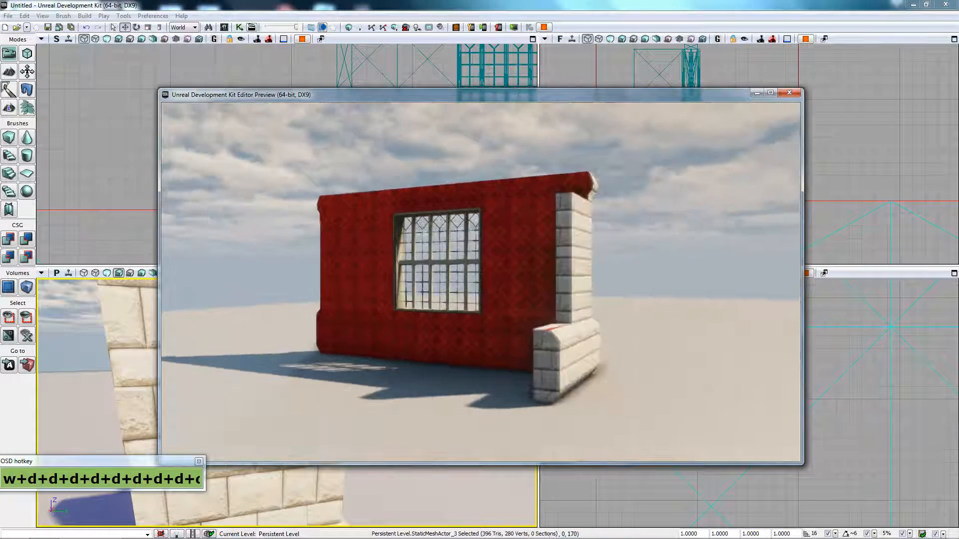
{"action": "key", "text": "d"}
{"action": "key", "text": "d"}
{"action": "key", "text": "d"}
{"action": "key", "text": "d"}
{"action": "key", "text": "d"}
{"action": "key", "text": "d"}
{"action": "key", "text": "d"}
{"action": "key", "text": "d"}
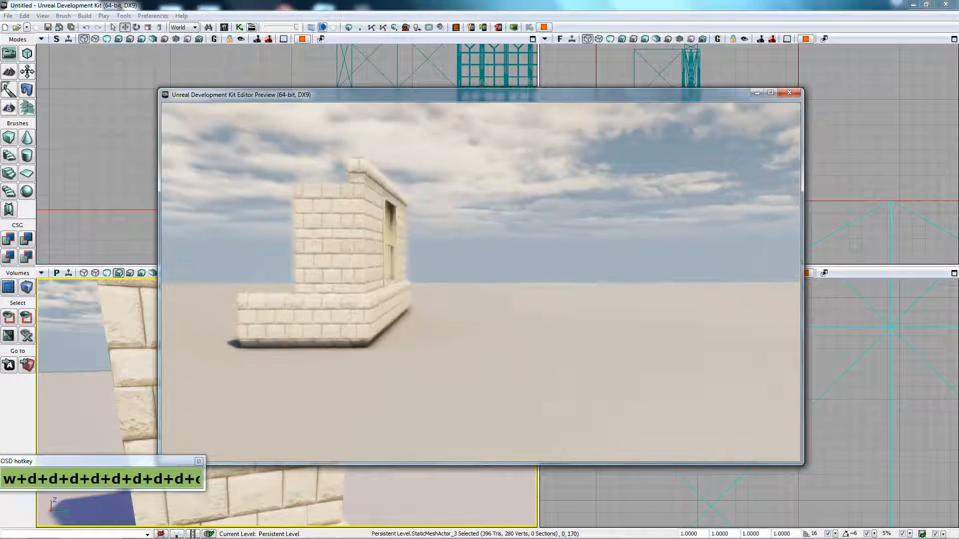
{"action": "key", "text": "d"}
{"action": "key", "text": "d"}
{"action": "key", "text": "d"}
{"action": "key", "text": "d"}
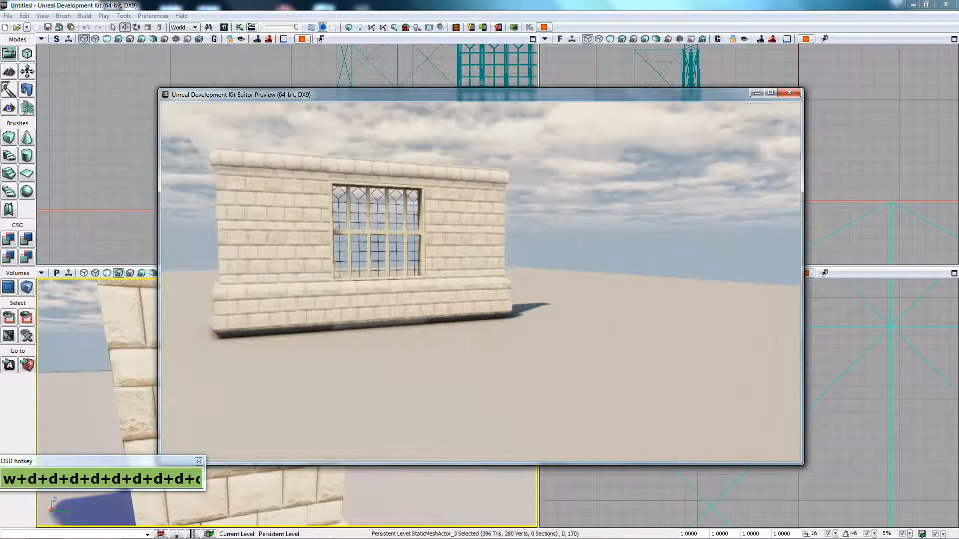
{"action": "key", "text": "ctrl"}
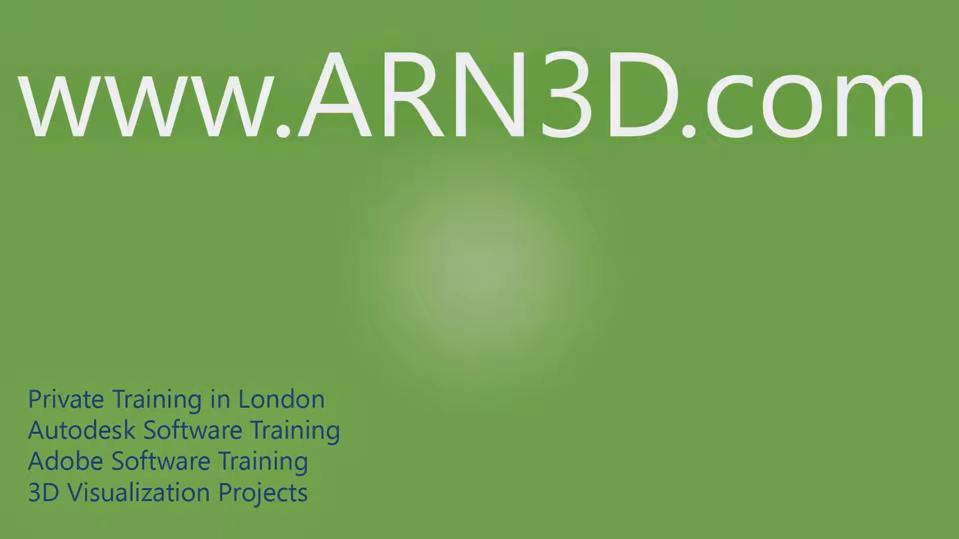